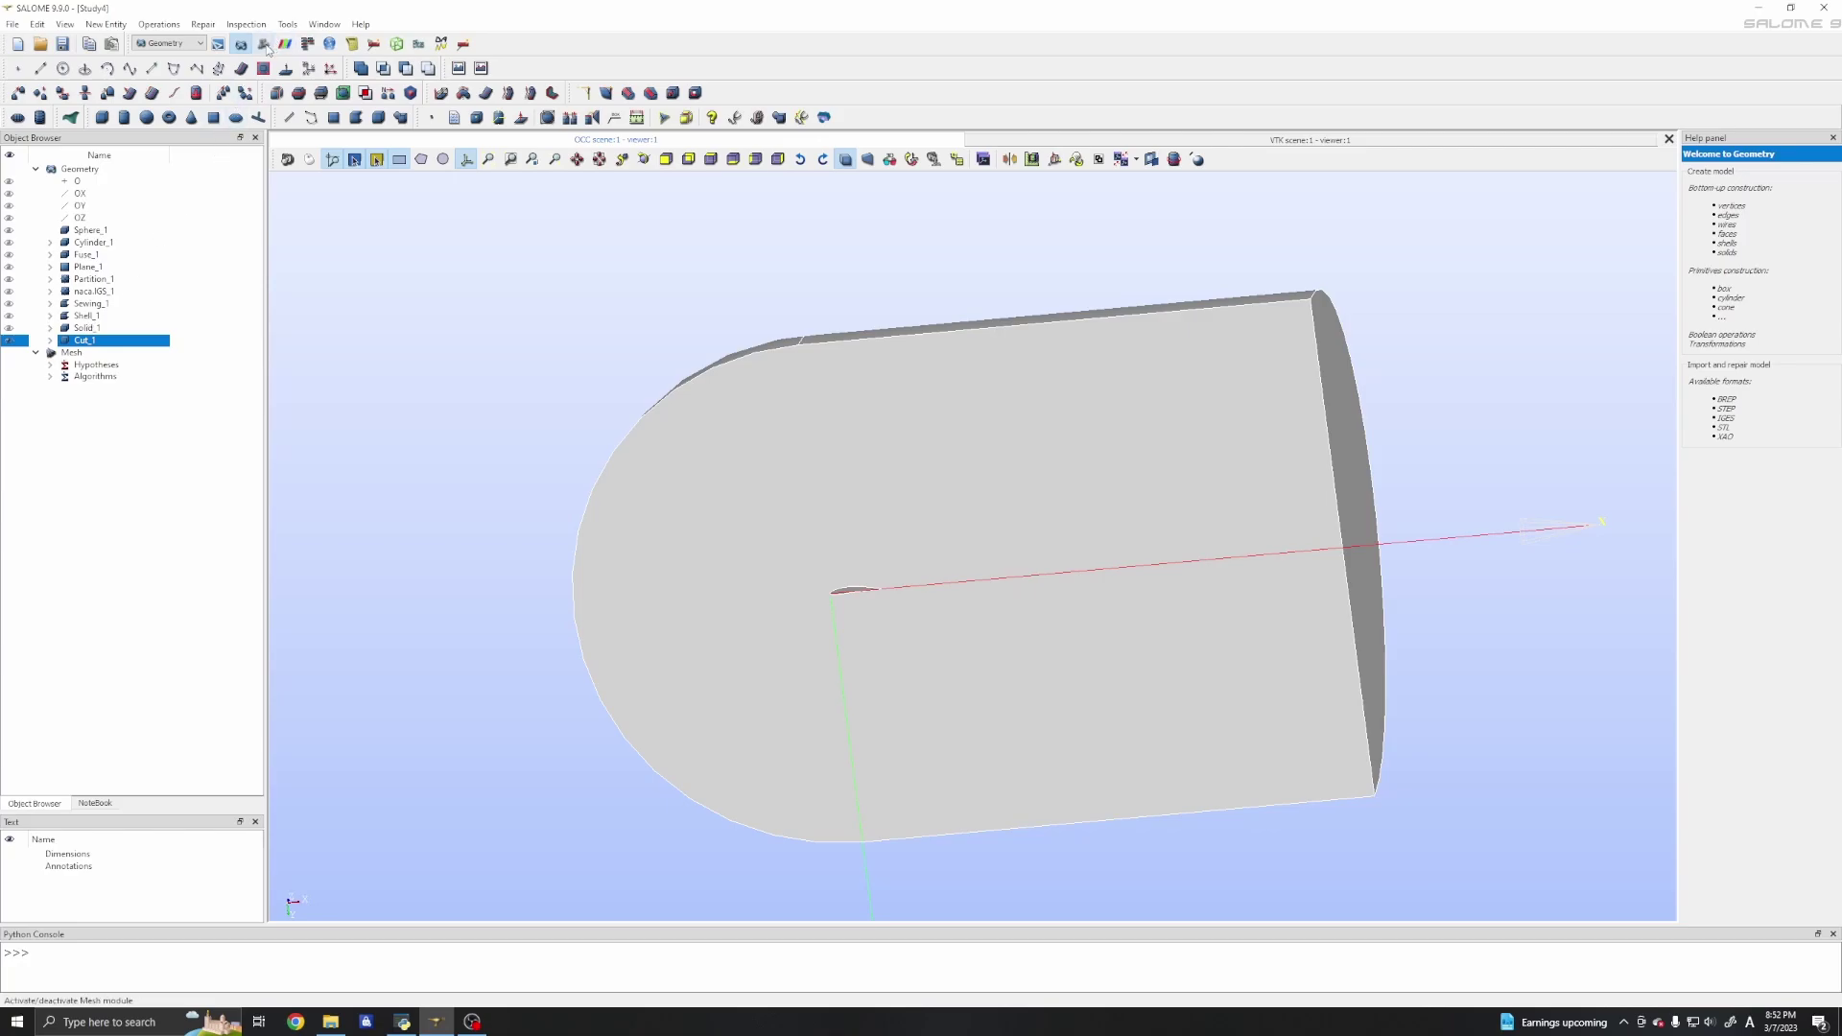
Switch to the Mesh module and display the Cut_1 geometry in its 3D view.
{"action": "left_click", "coordinate": [263, 45]}
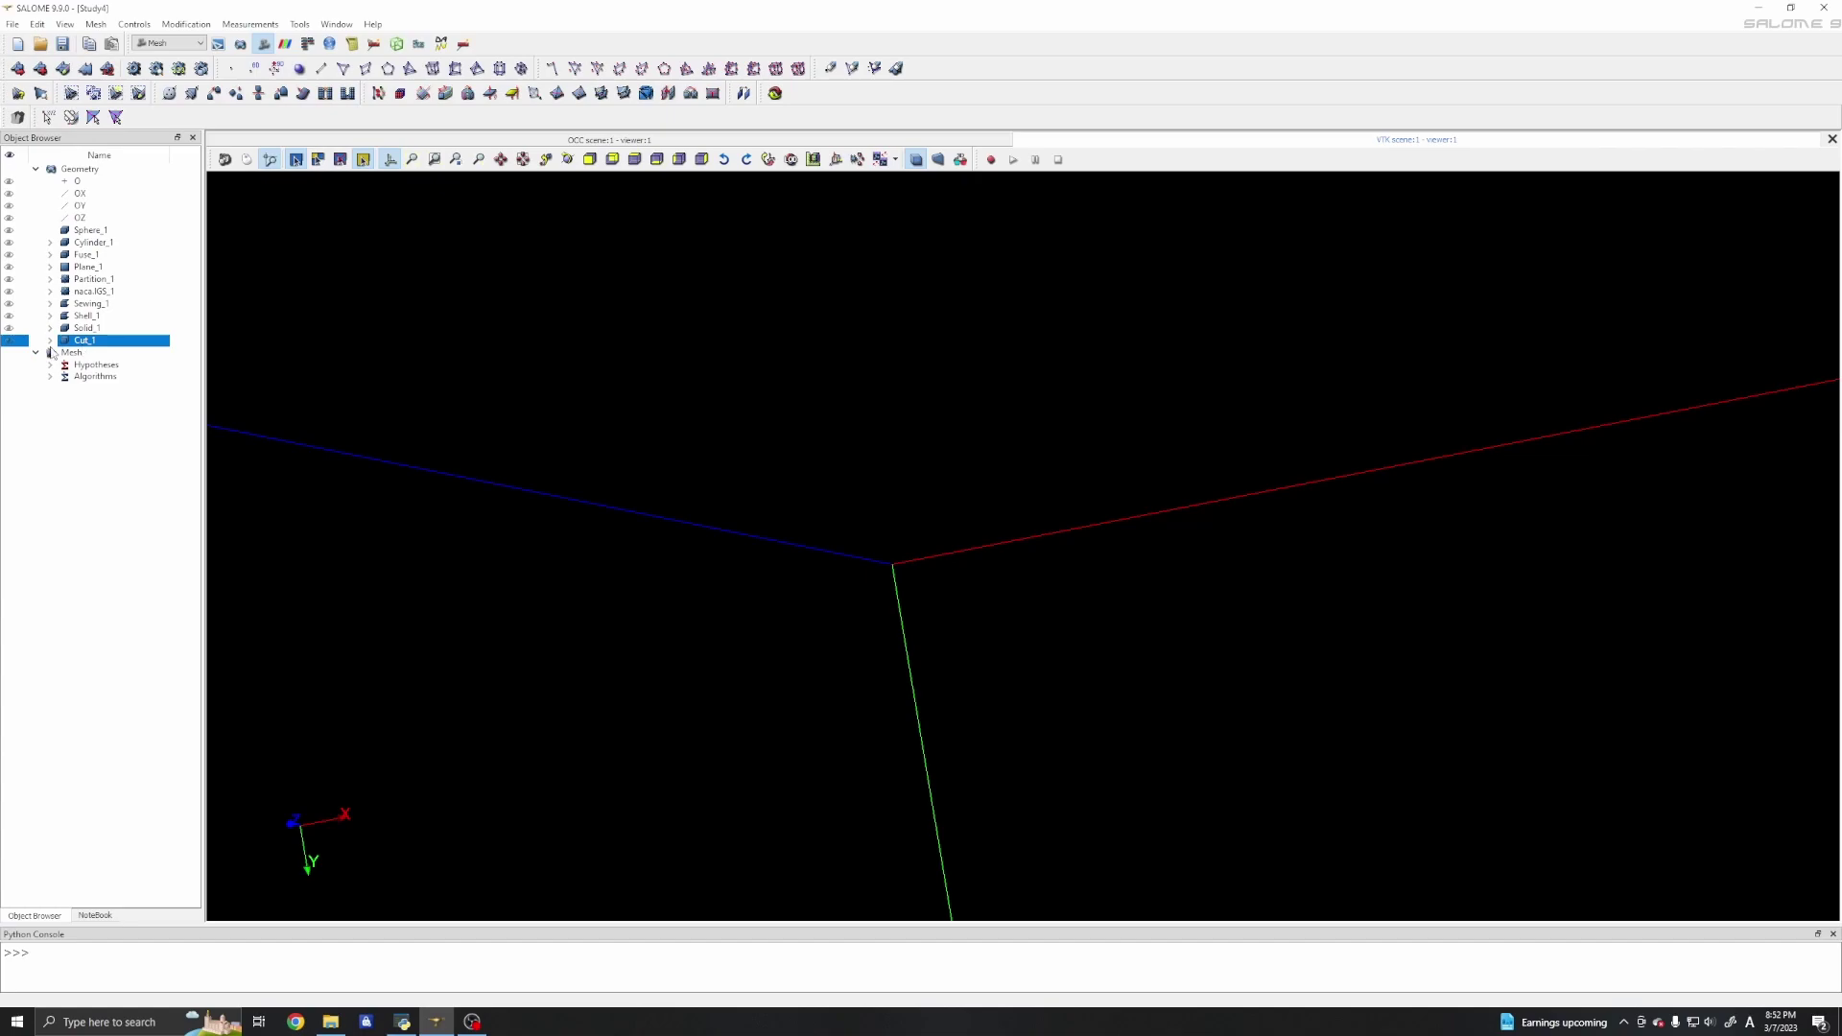
{"action": "left_click", "coordinate": [8, 340]}
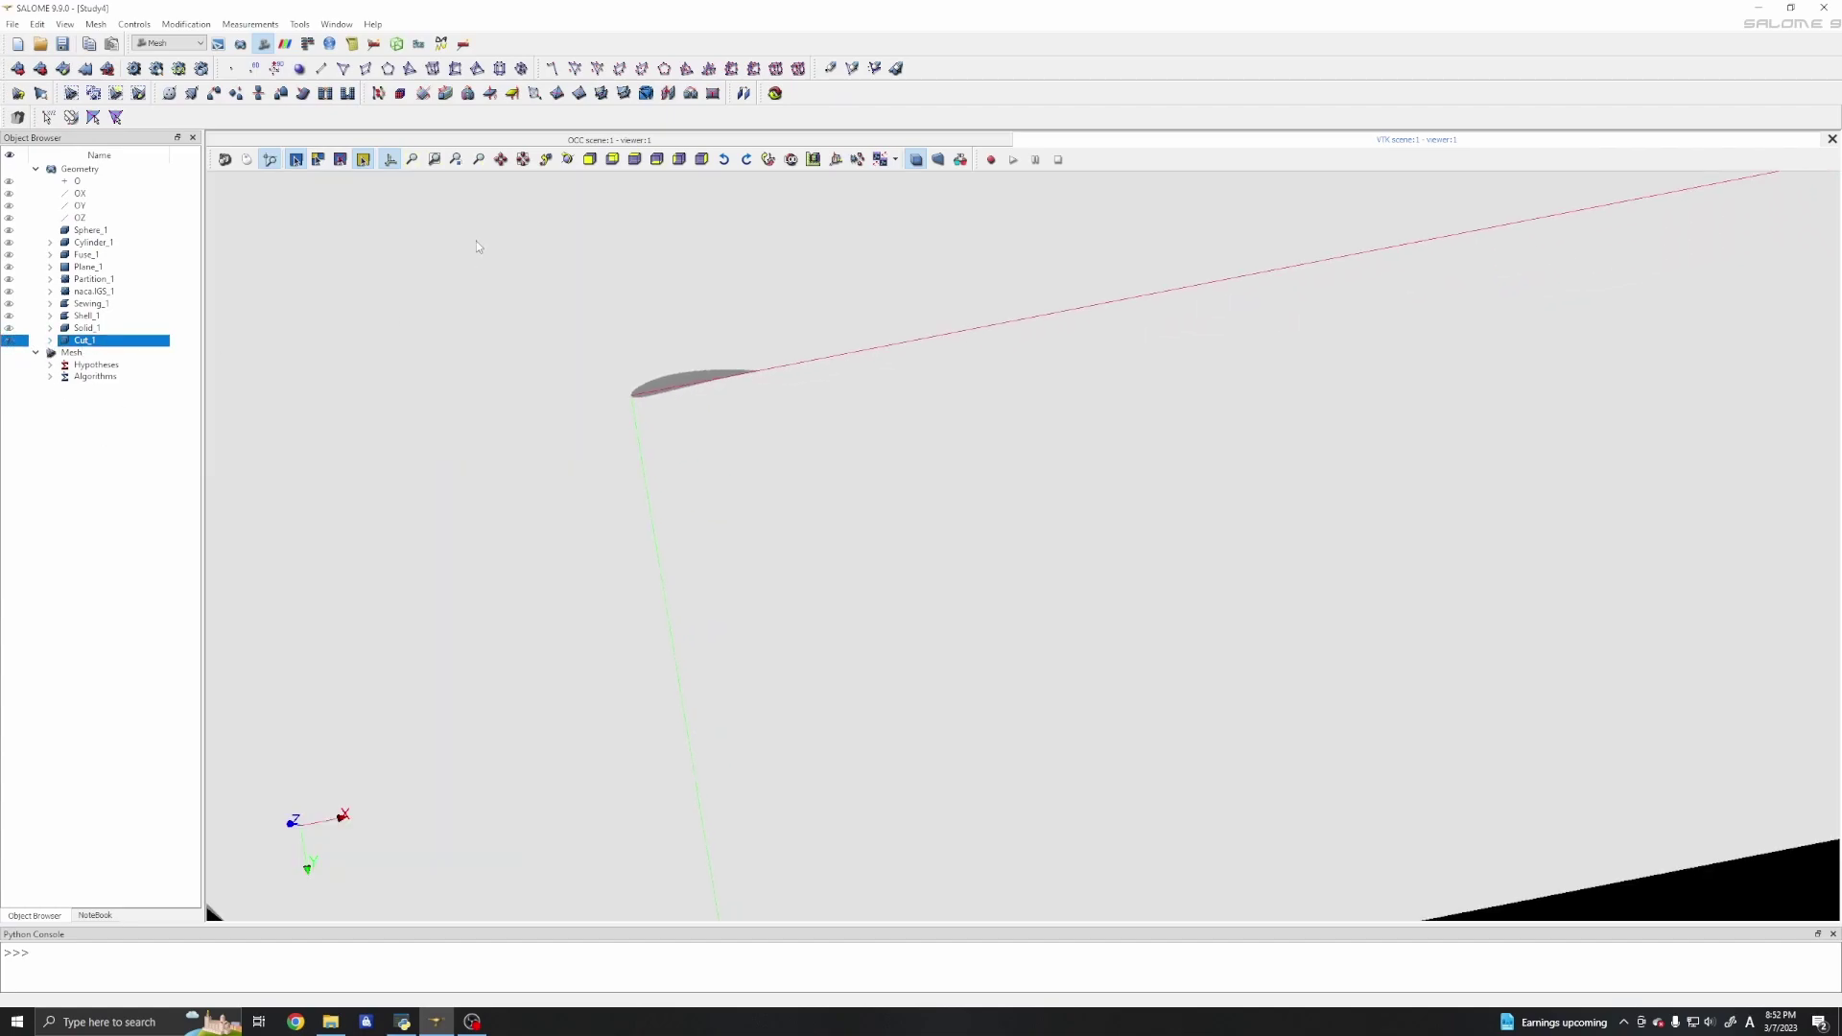
{"action": "scroll", "coordinate": [917, 622], "scroll_direction": "up", "scroll_amount": 5}
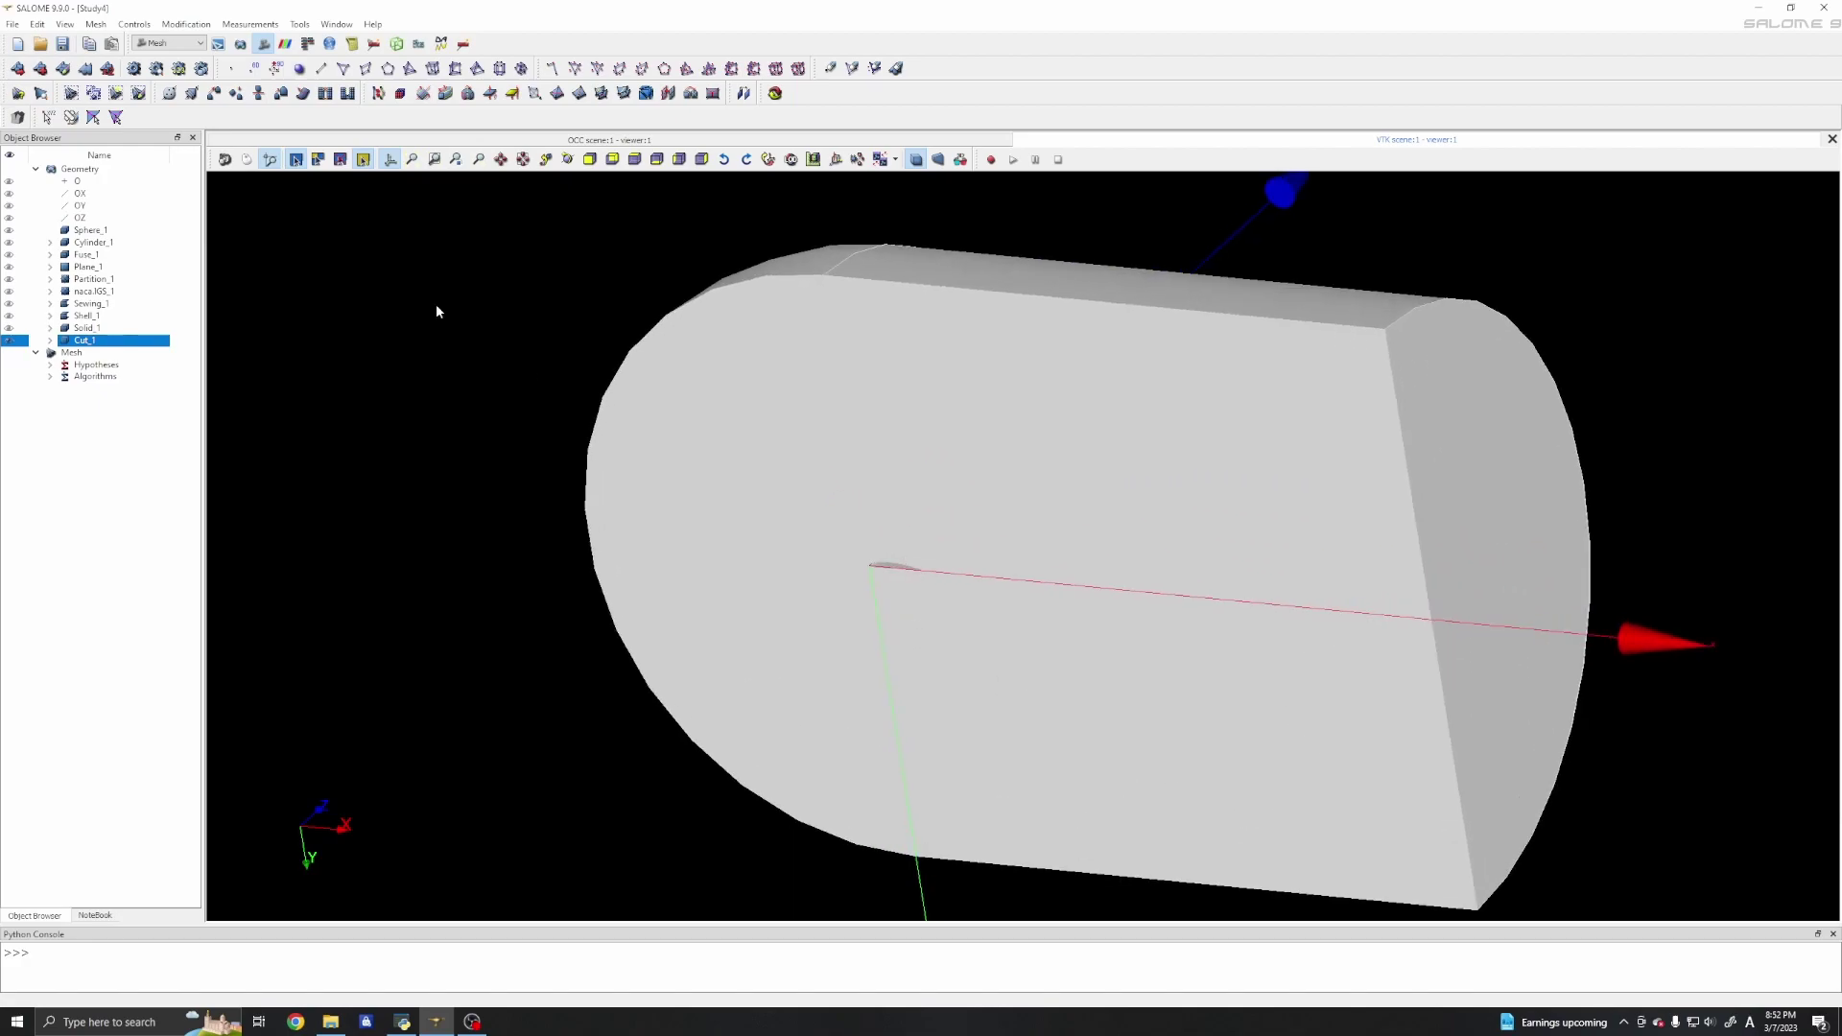
Start a new mesh on Cut_1 using the NETGEN 1D-2D-3D algorithm with a NETGEN 3D Parameters hypothesis.
{"action": "left_click", "coordinate": [96, 24]}
{"action": "left_click", "coordinate": [135, 44]}
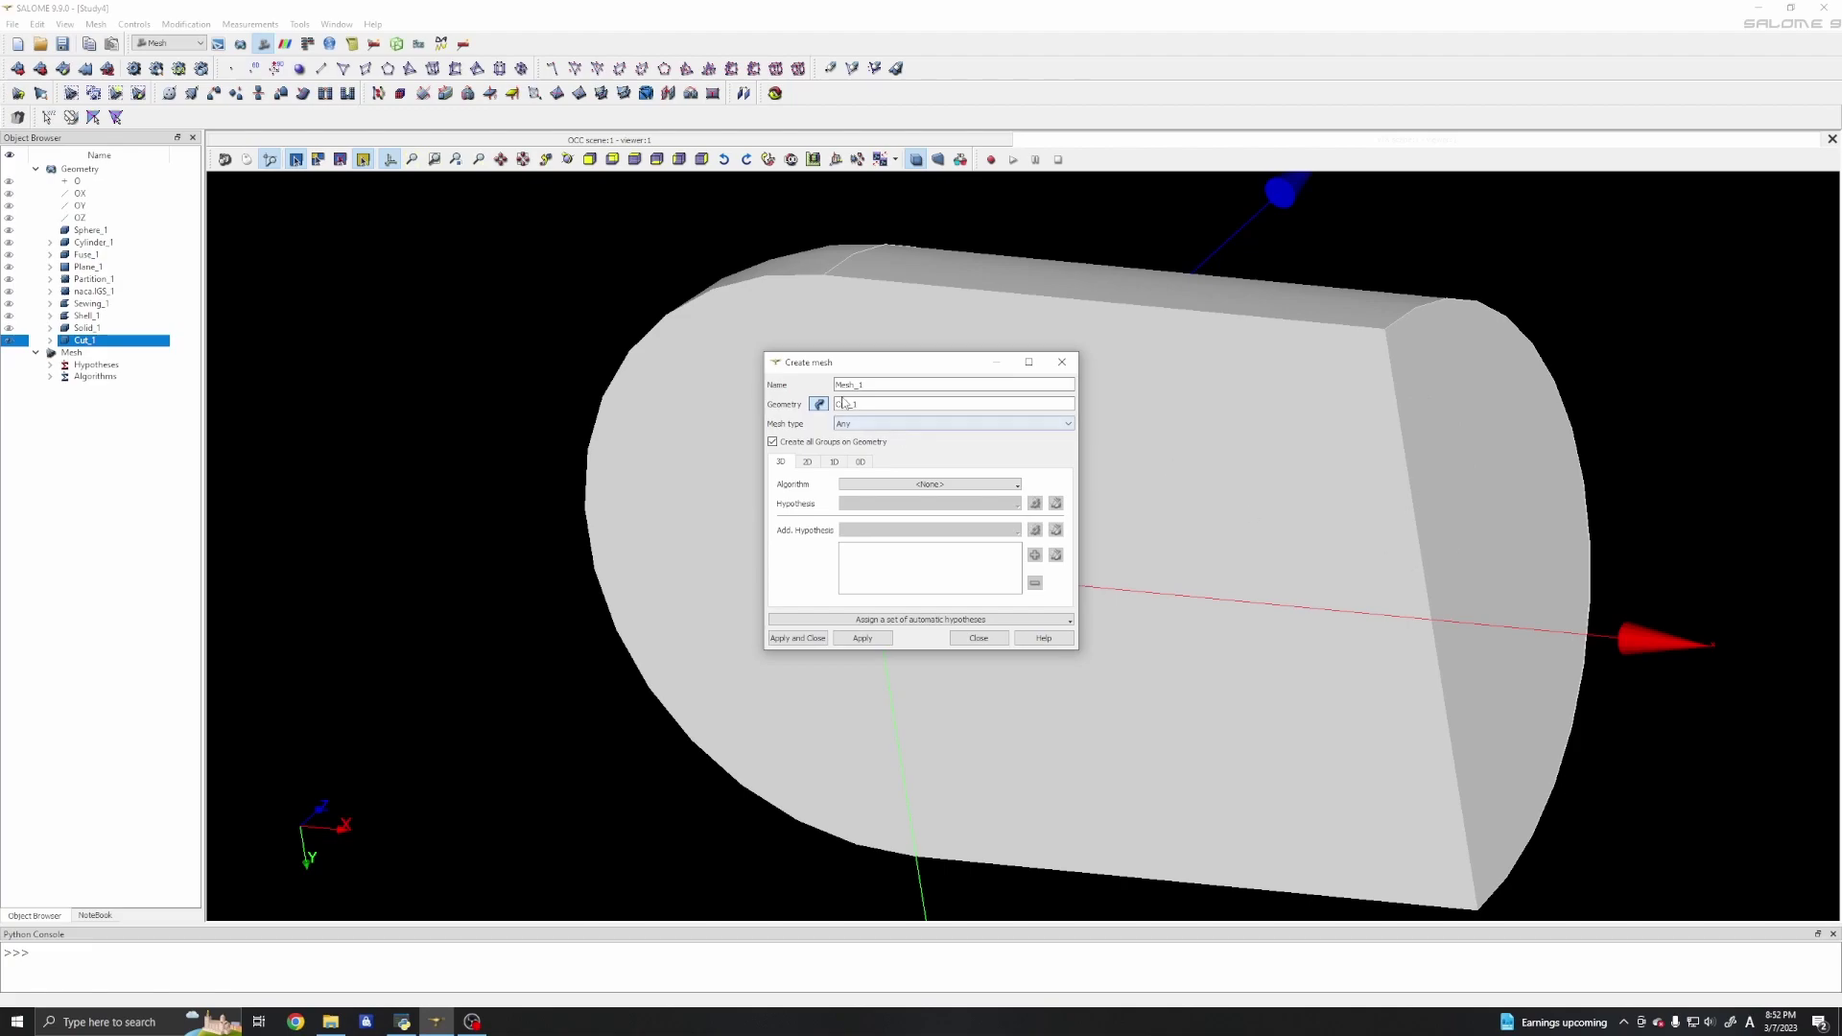
{"action": "left_click", "coordinate": [884, 492]}
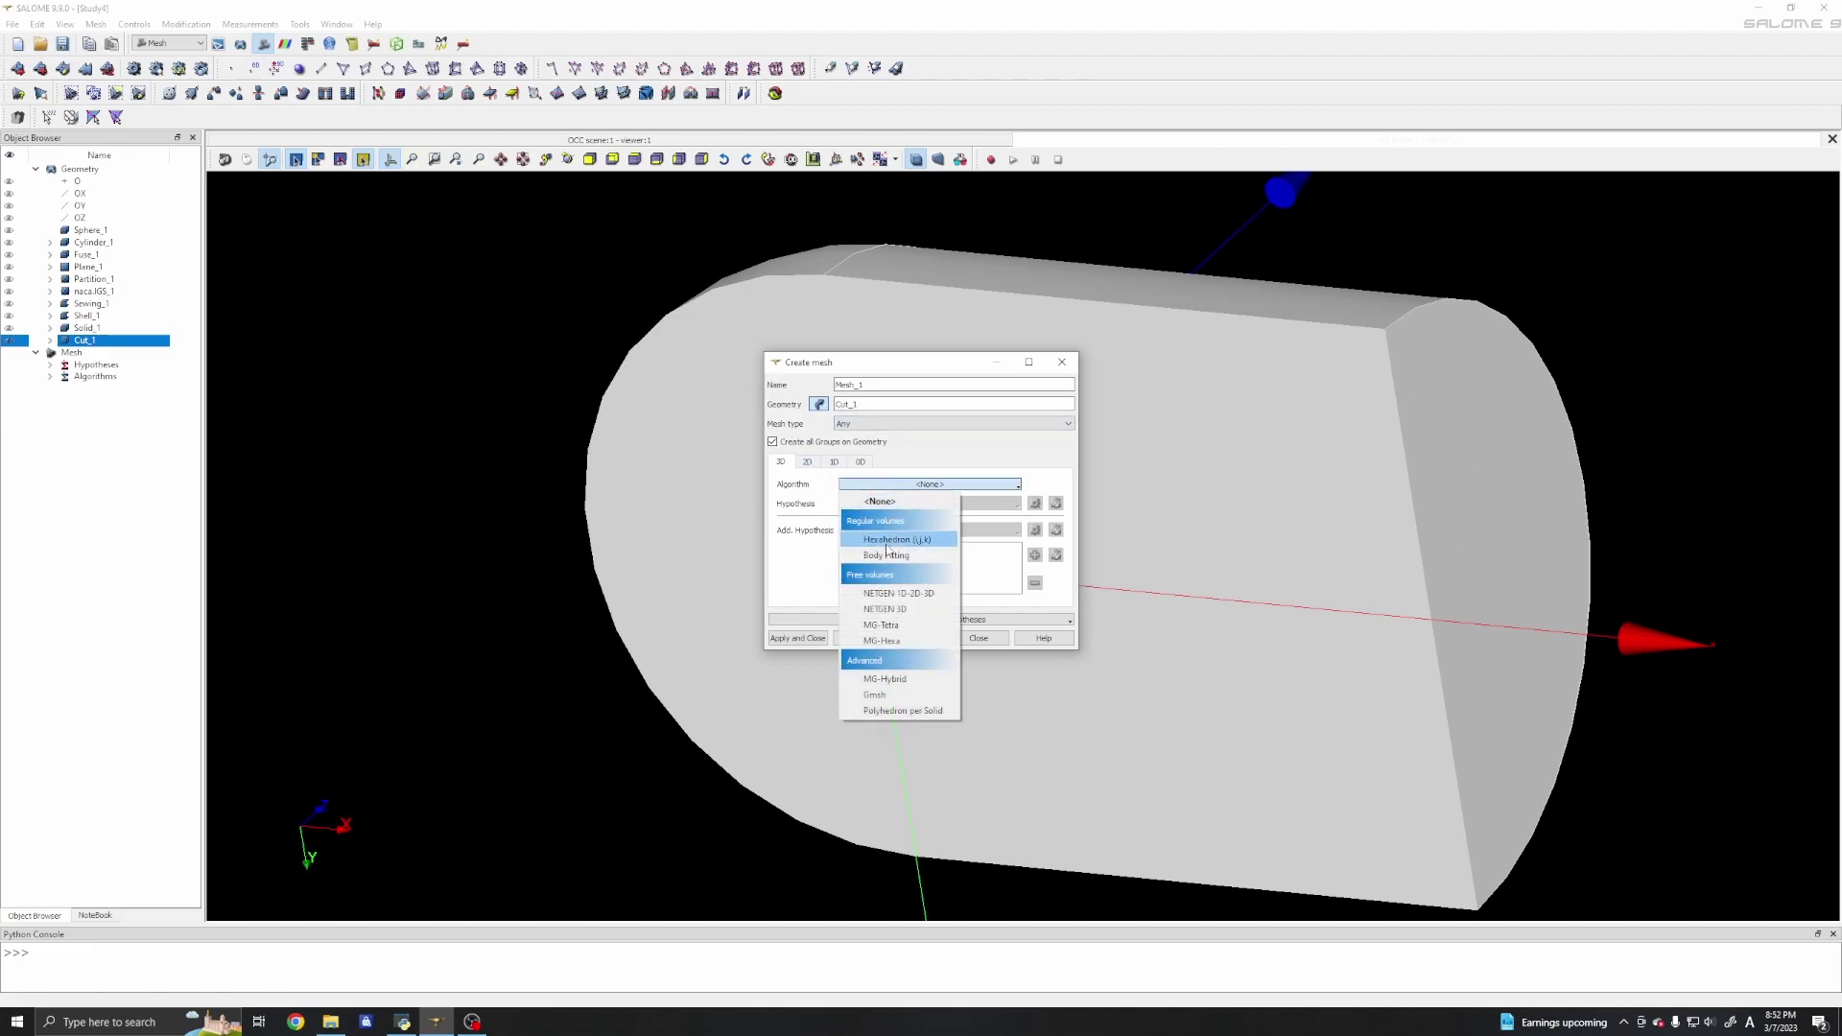
{"action": "left_click", "coordinate": [898, 594]}
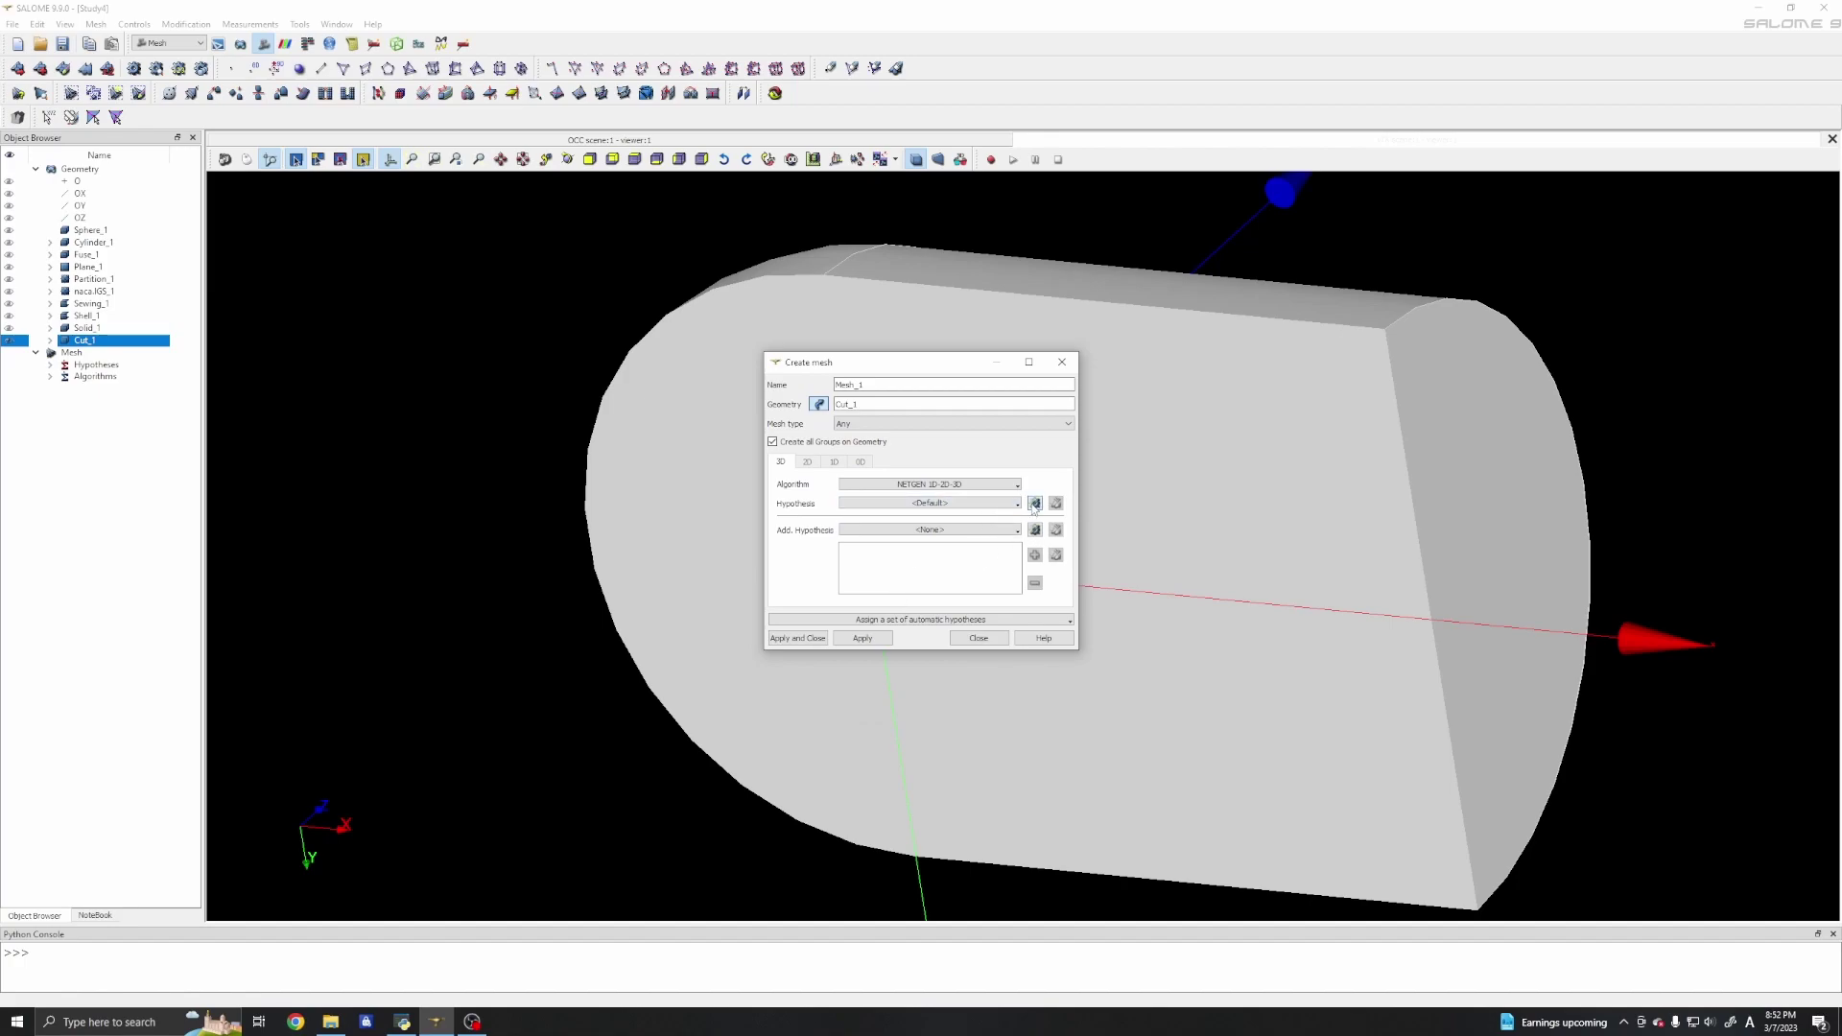
{"action": "left_click", "coordinate": [1034, 504]}
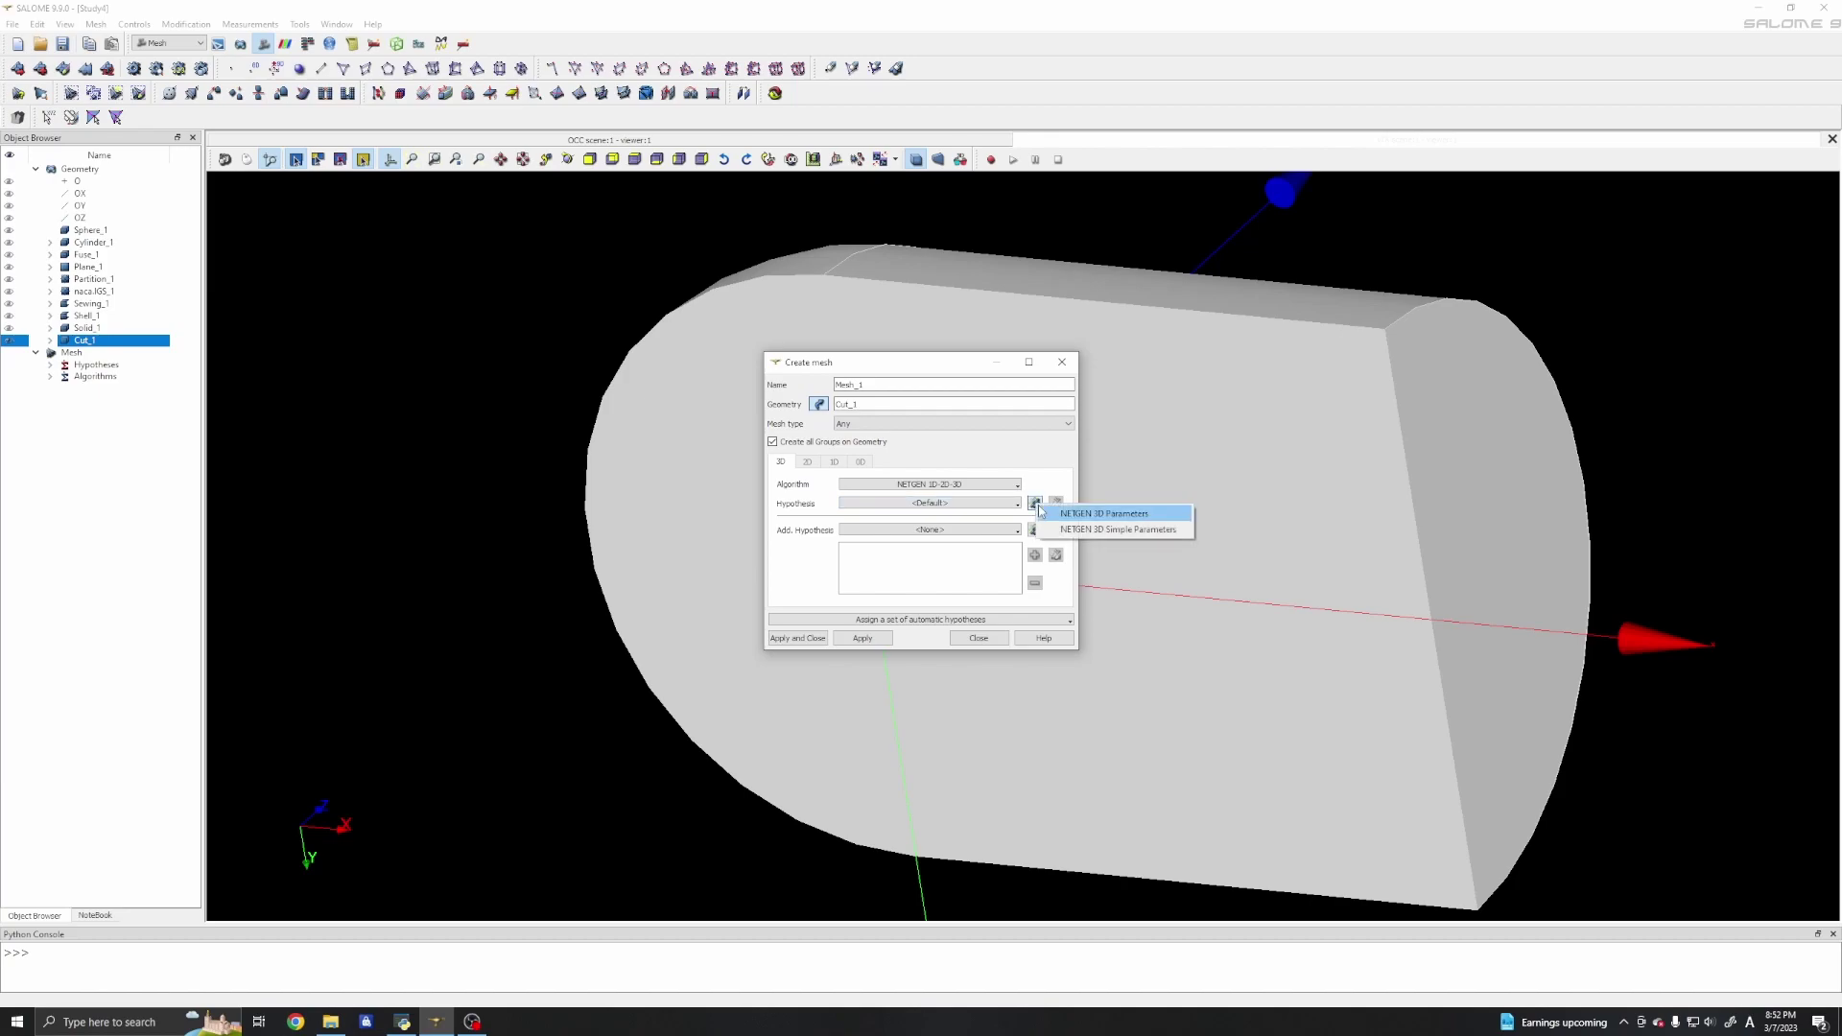
{"action": "left_click", "coordinate": [1071, 518]}
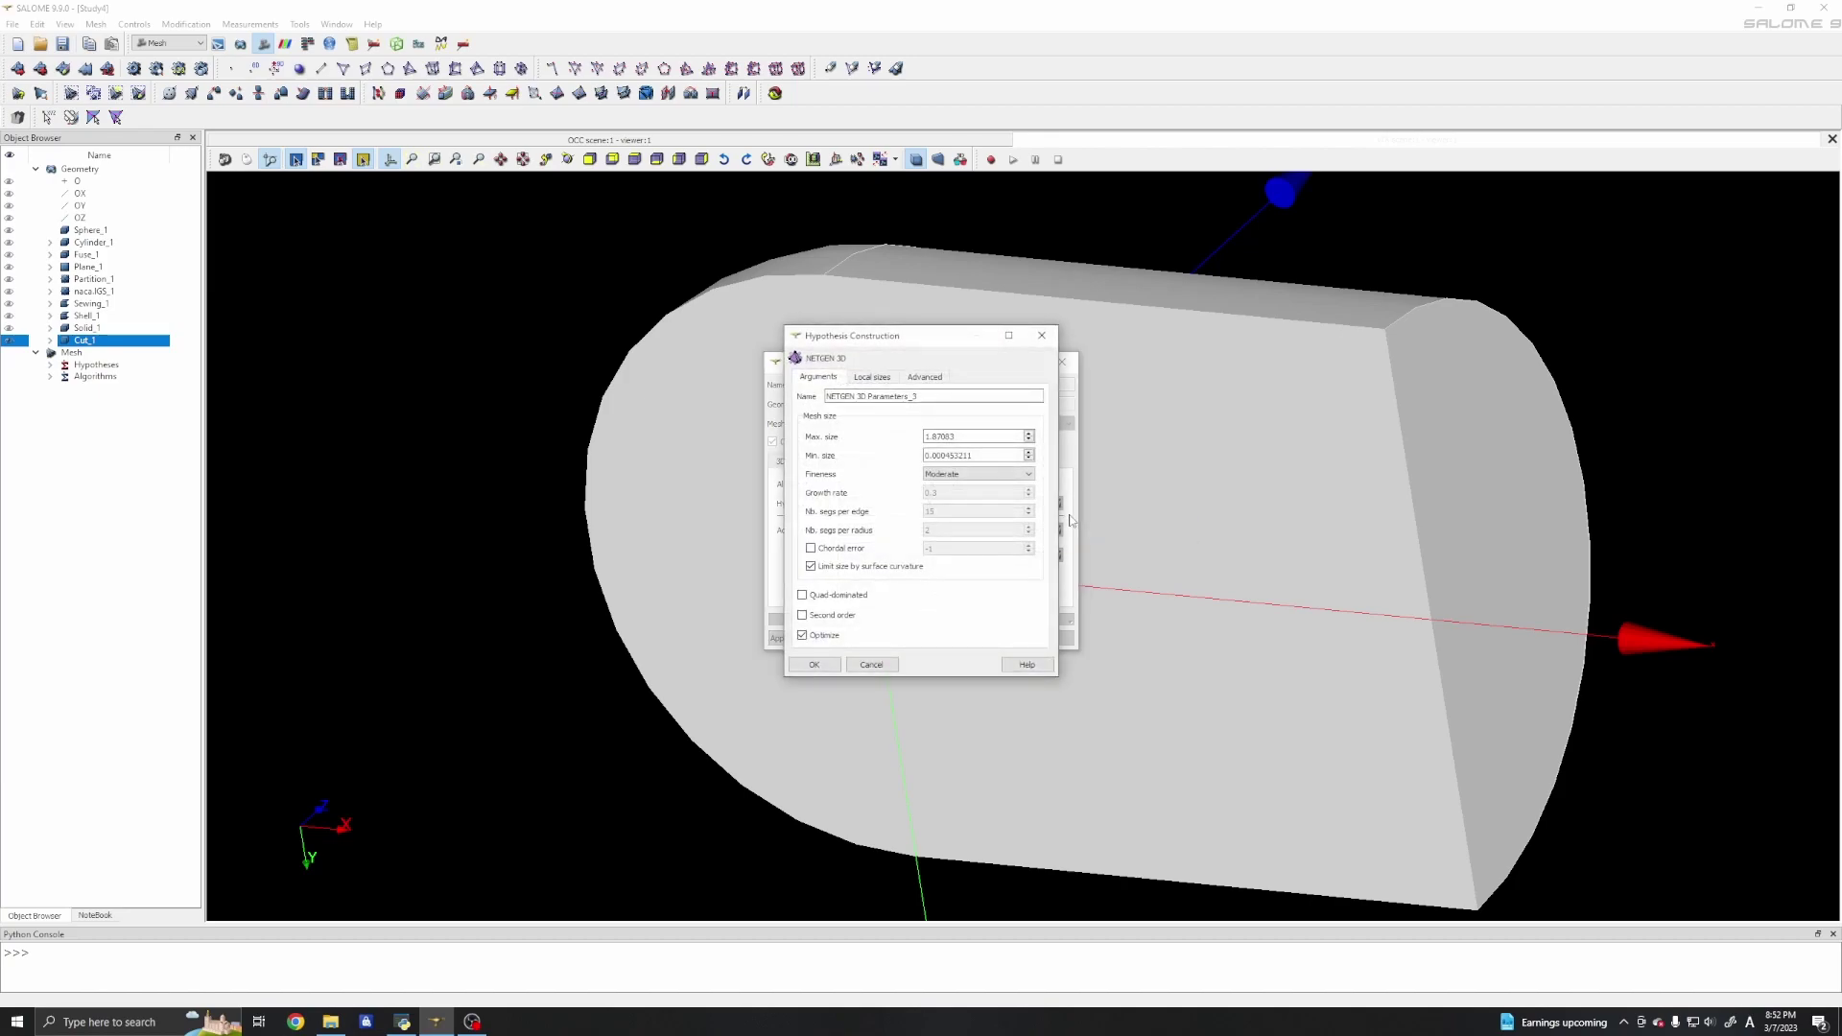
Set the hypothesis's maximum element size to 0.5 and its minimum size to 0.01.
{"action": "left_click_drag", "start_coordinate": [959, 437], "coordinate": [914, 438]}
{"action": "type", "text": "0."}
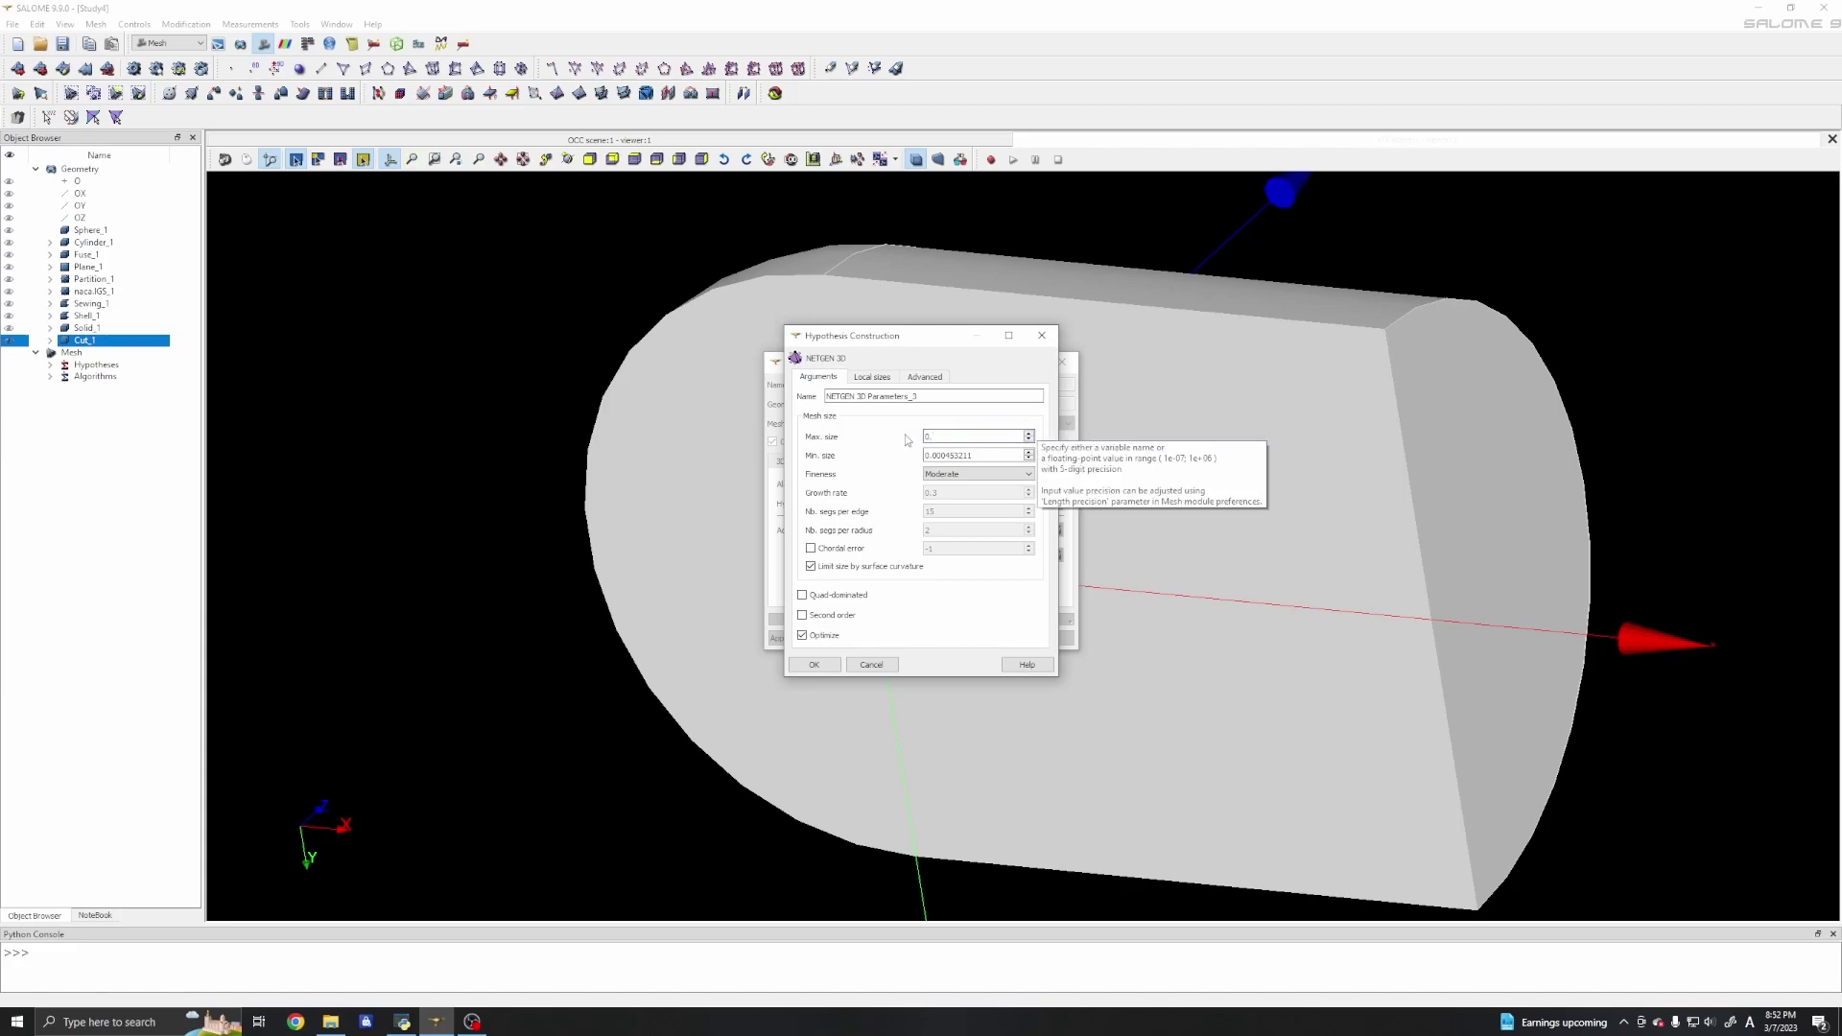
{"action": "type", "text": "5"}
{"action": "left_click_drag", "start_coordinate": [974, 455], "coordinate": [835, 451]}
{"action": "type", "text": "0"}
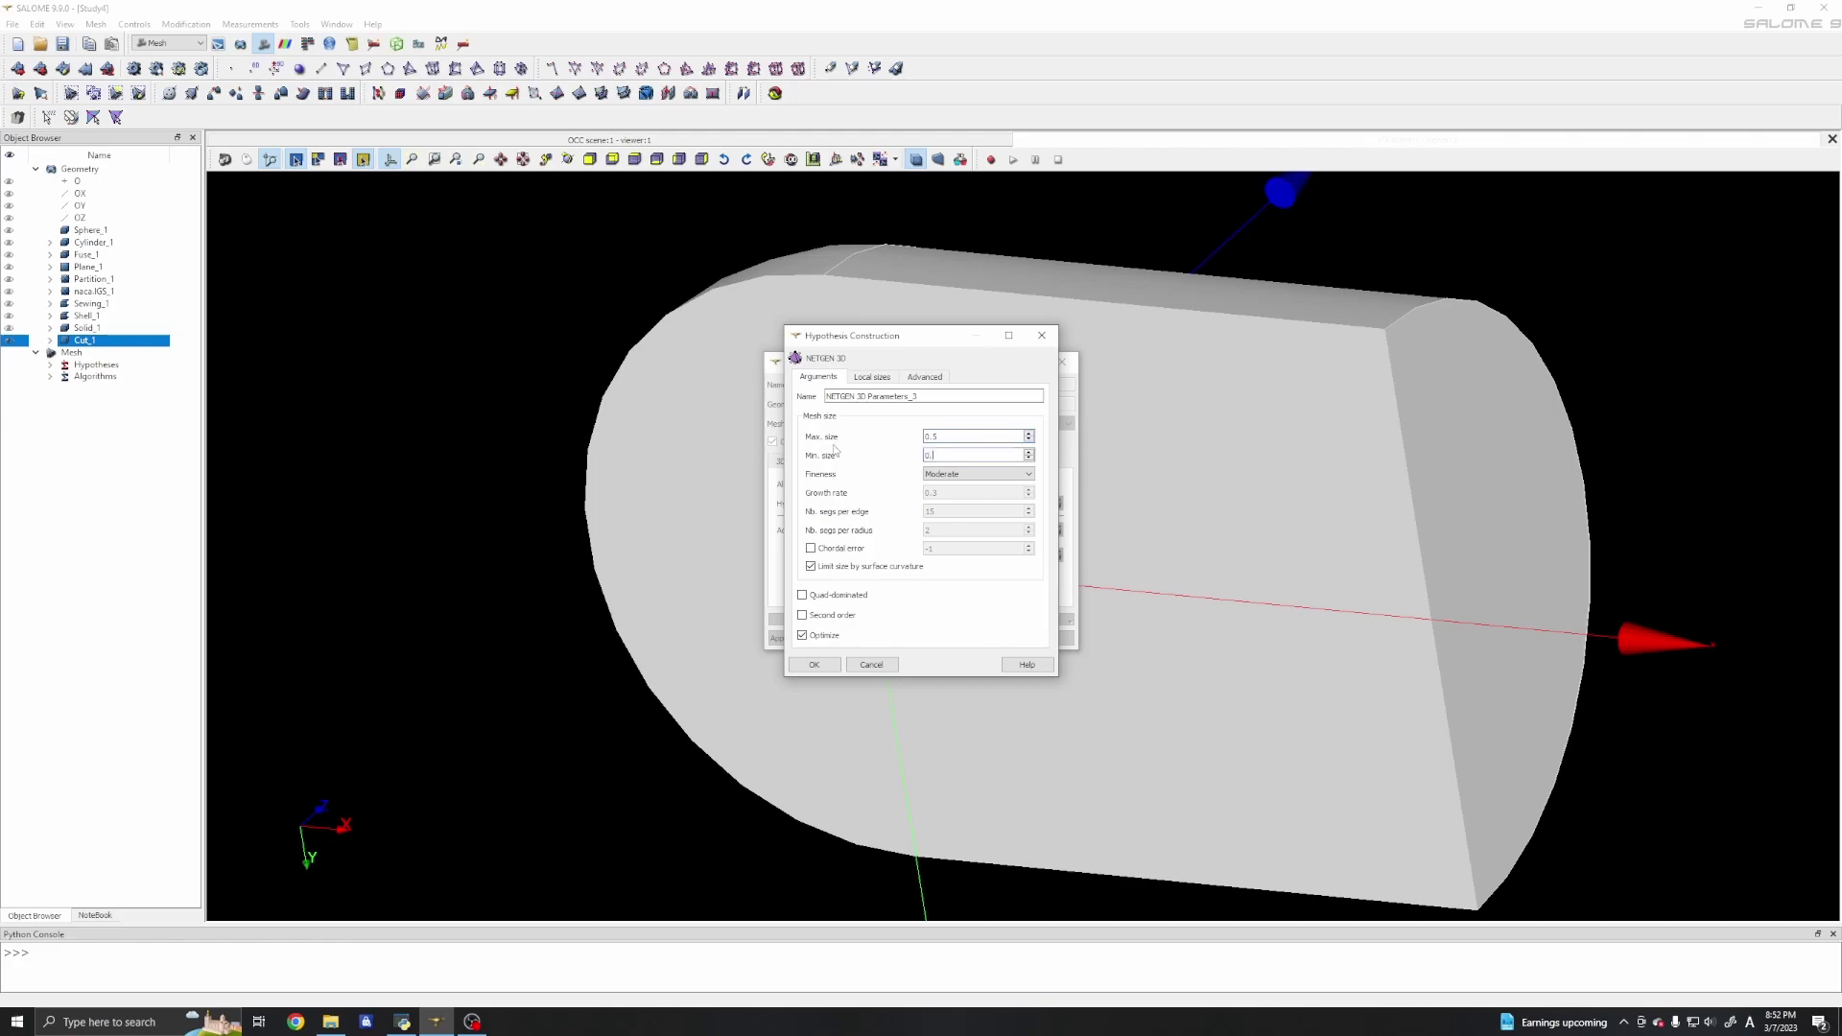
{"action": "type", "text": ".01"}
{"action": "left_click_drag", "start_coordinate": [944, 455], "coordinate": [931, 455]}
{"action": "left_click_drag", "start_coordinate": [936, 338], "coordinate": [798, 338]}
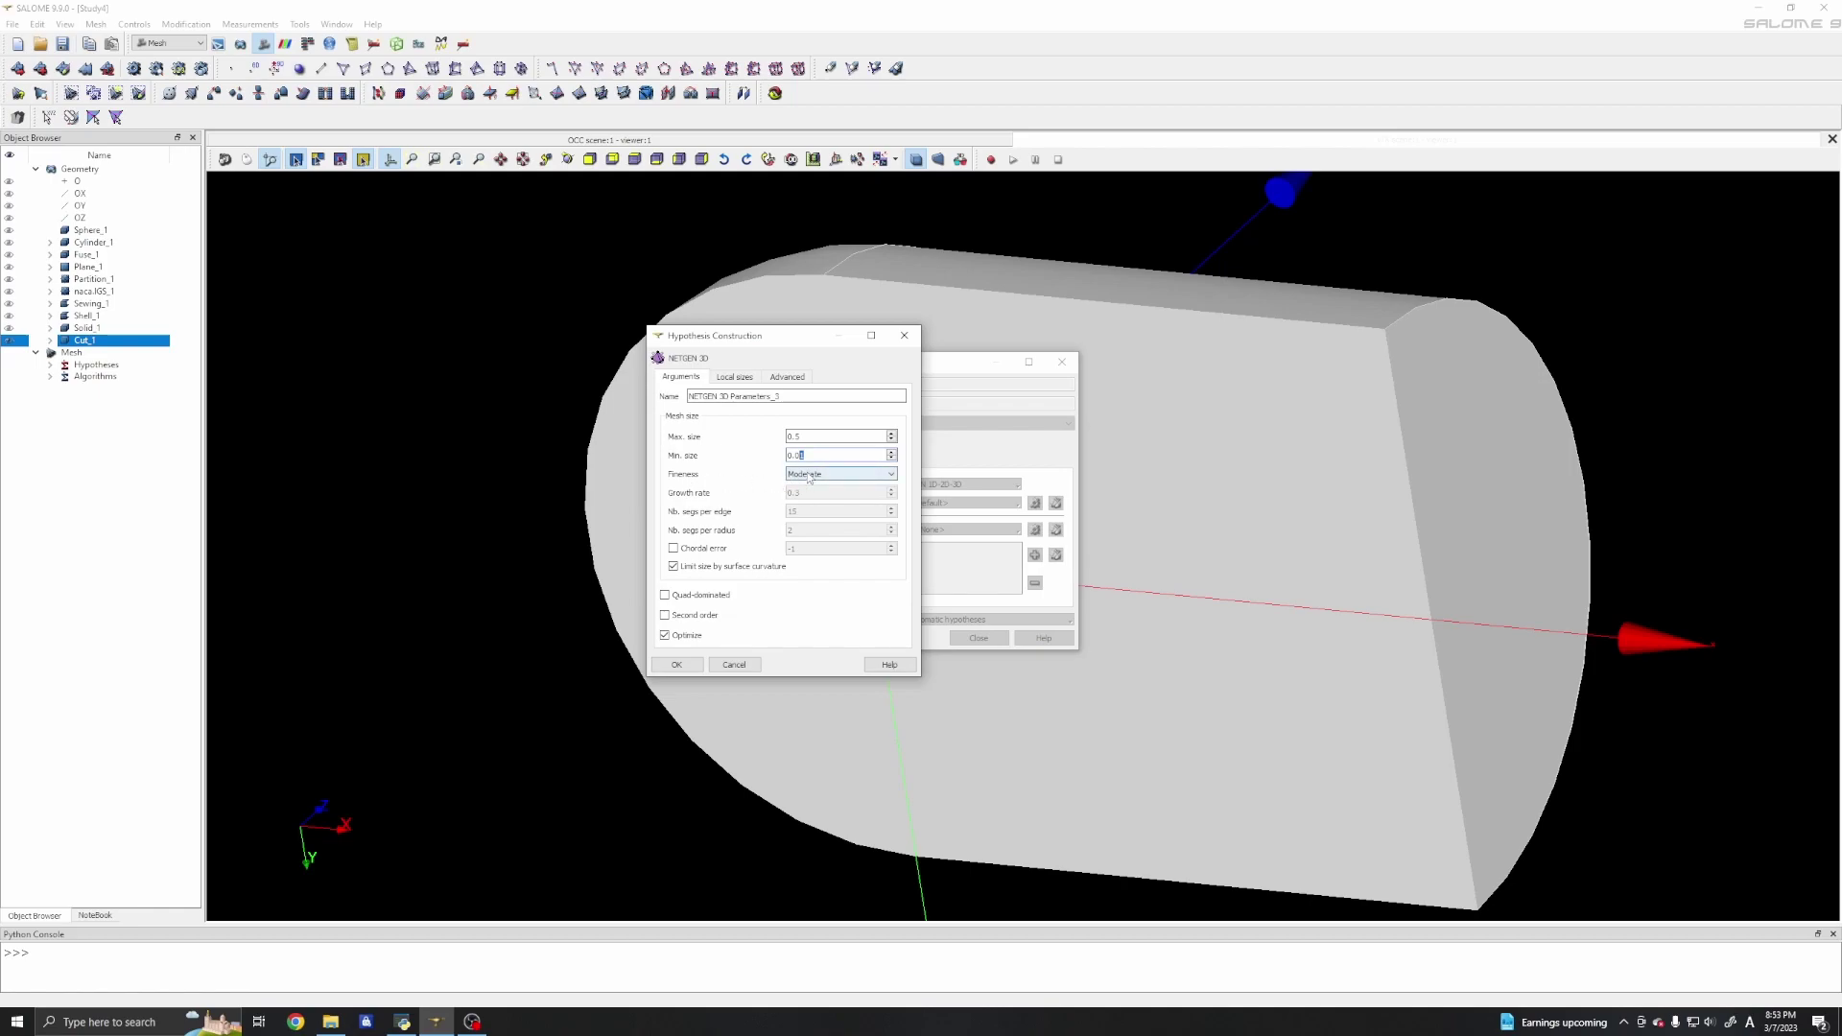
Try the Fine, Moderate and Very coarse fineness presets in the mesh hypothesis.
{"action": "left_click", "coordinate": [793, 477]}
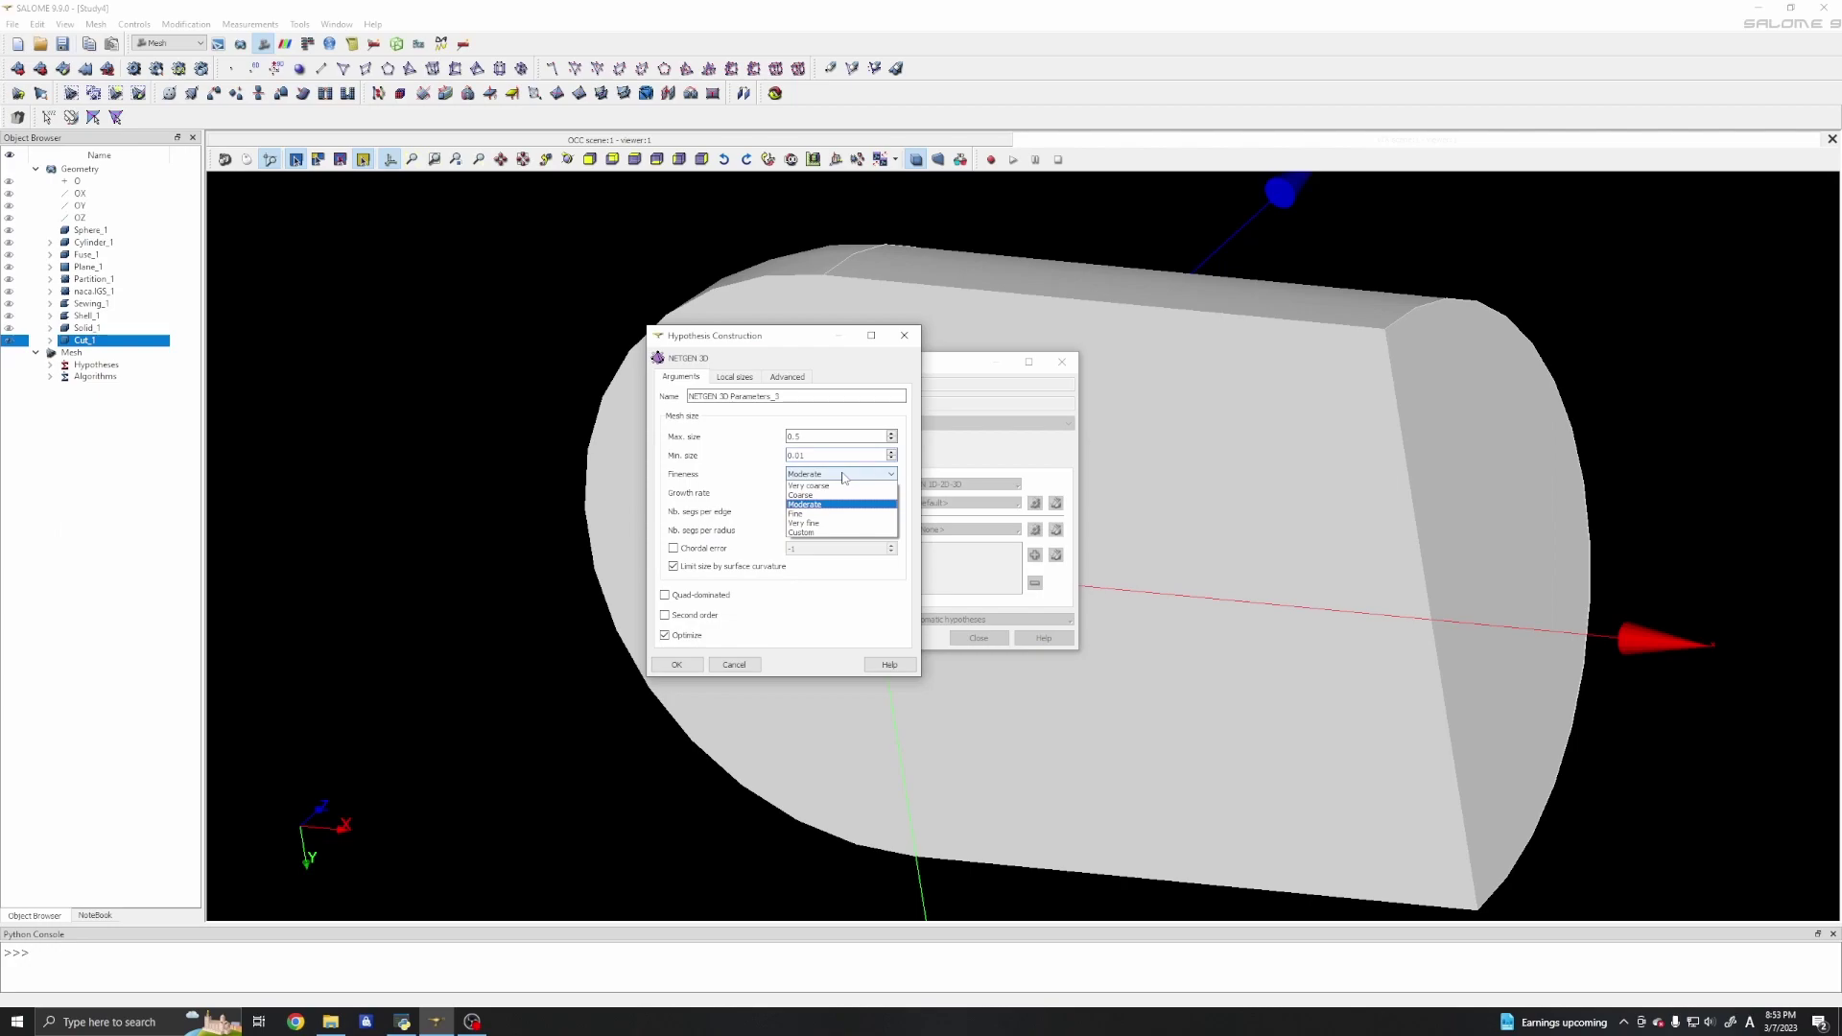
{"action": "left_click", "coordinate": [804, 515]}
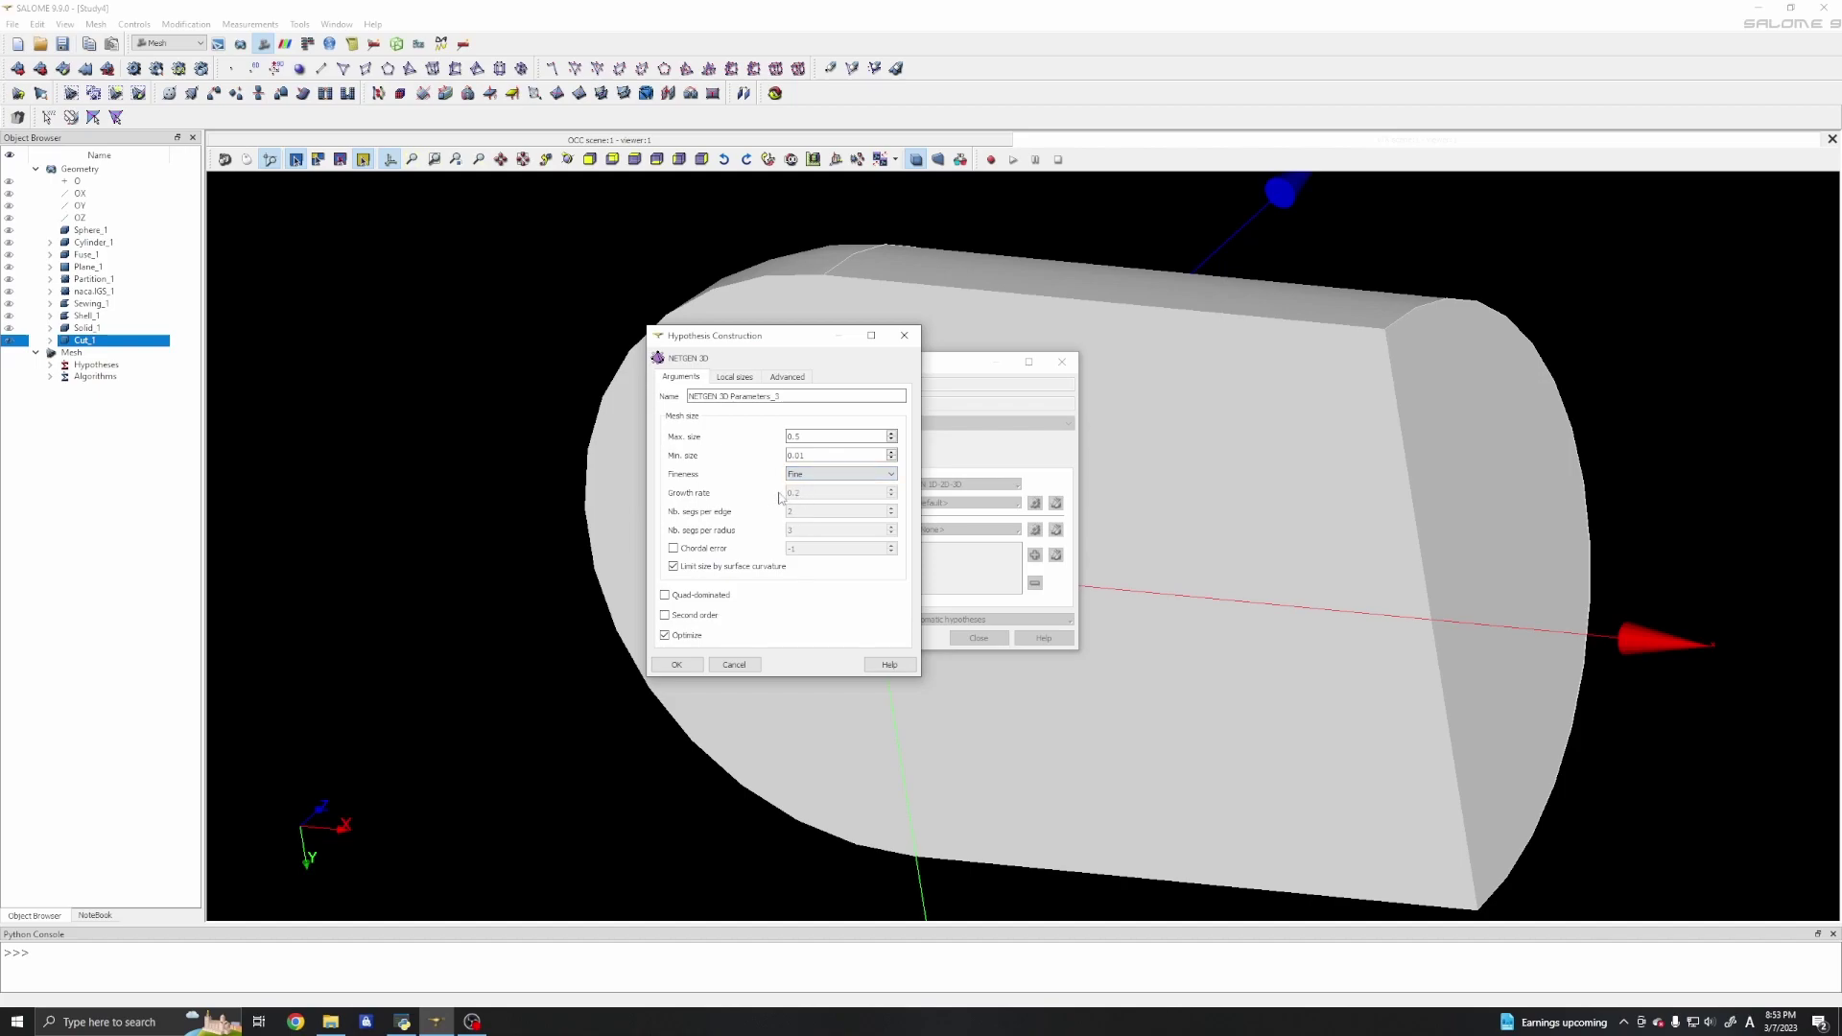
{"action": "left_click", "coordinate": [817, 476]}
{"action": "left_click", "coordinate": [817, 503]}
{"action": "left_click", "coordinate": [818, 474]}
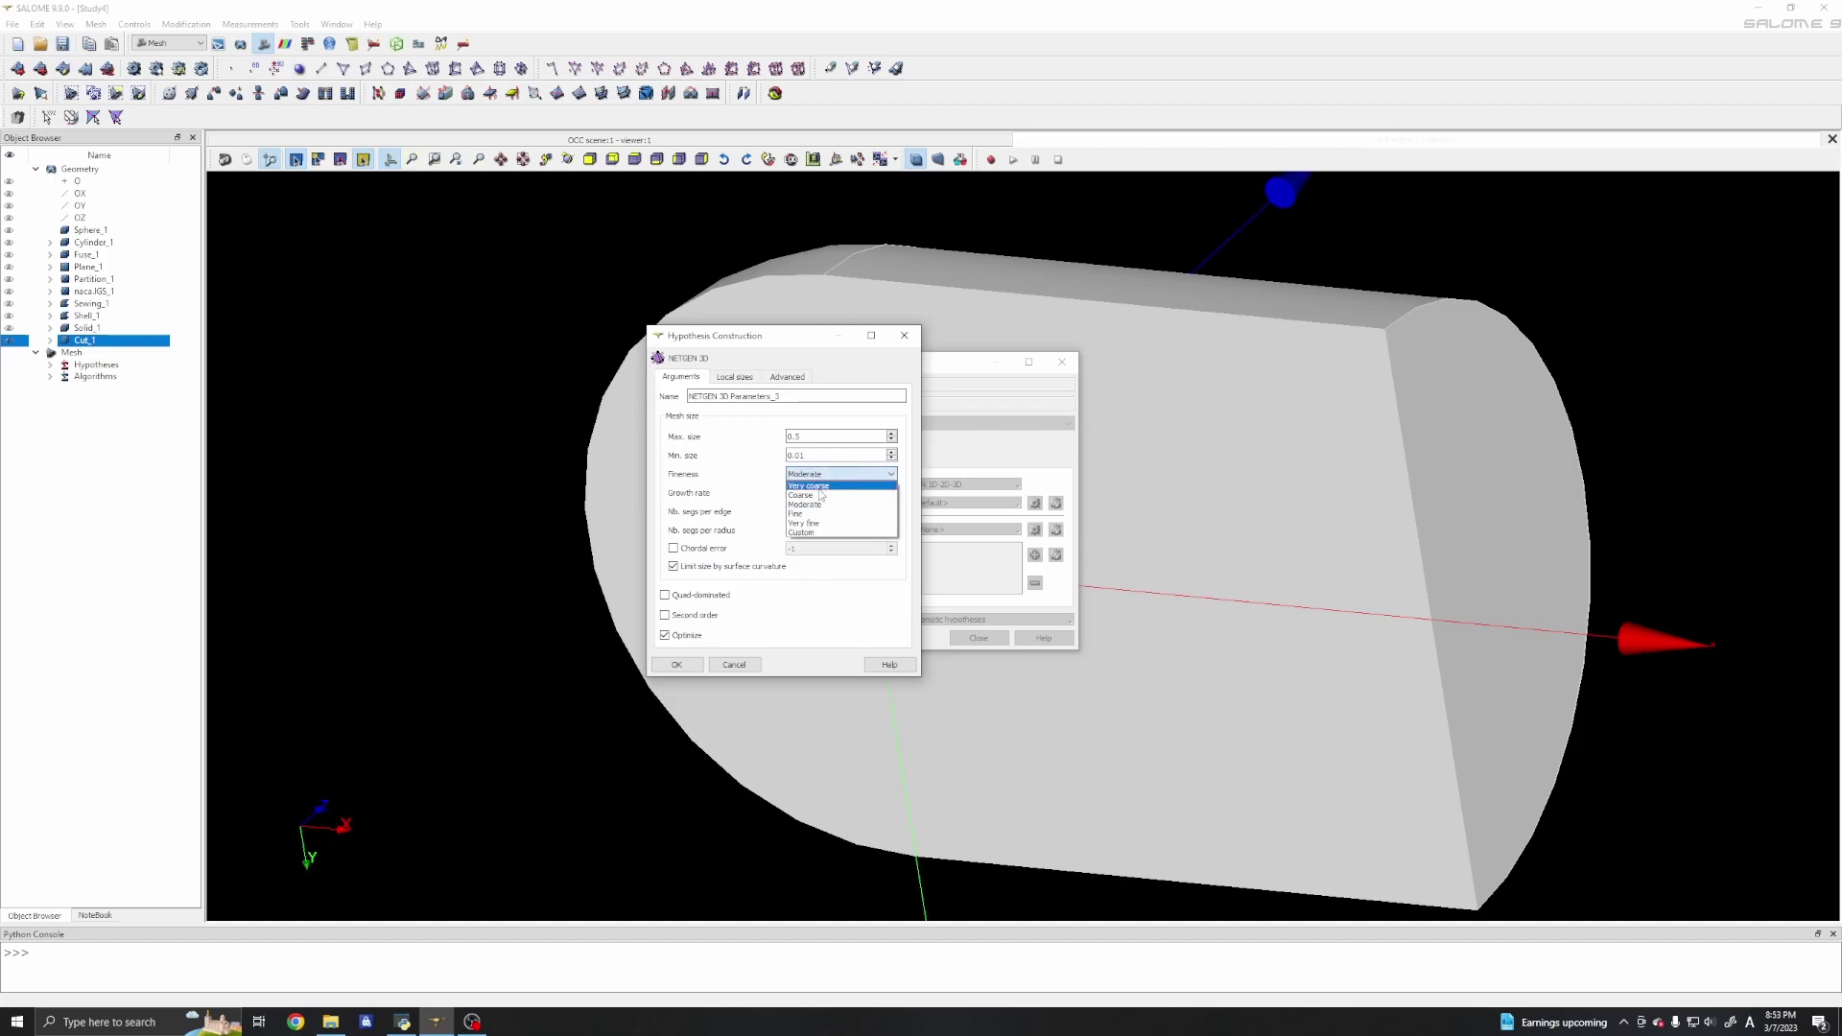
{"action": "left_click", "coordinate": [819, 488]}
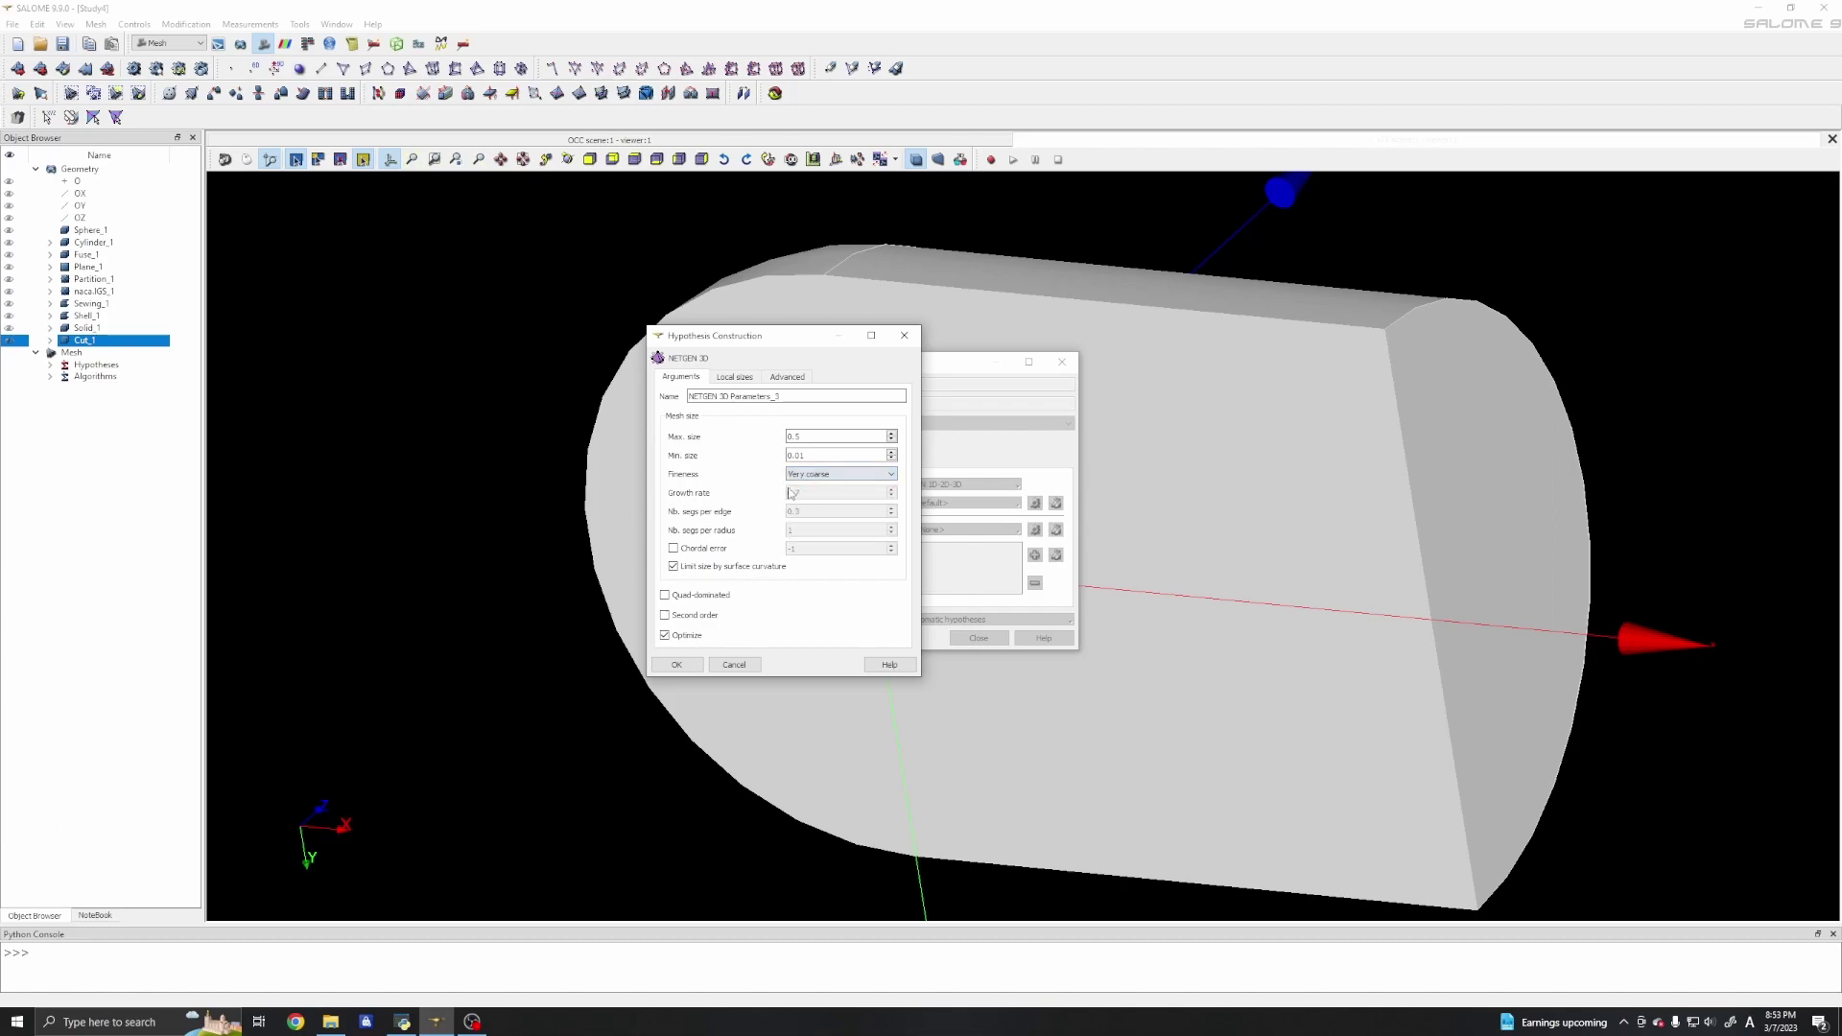
{"action": "left_click", "coordinate": [819, 475]}
{"action": "left_click", "coordinate": [820, 518]}
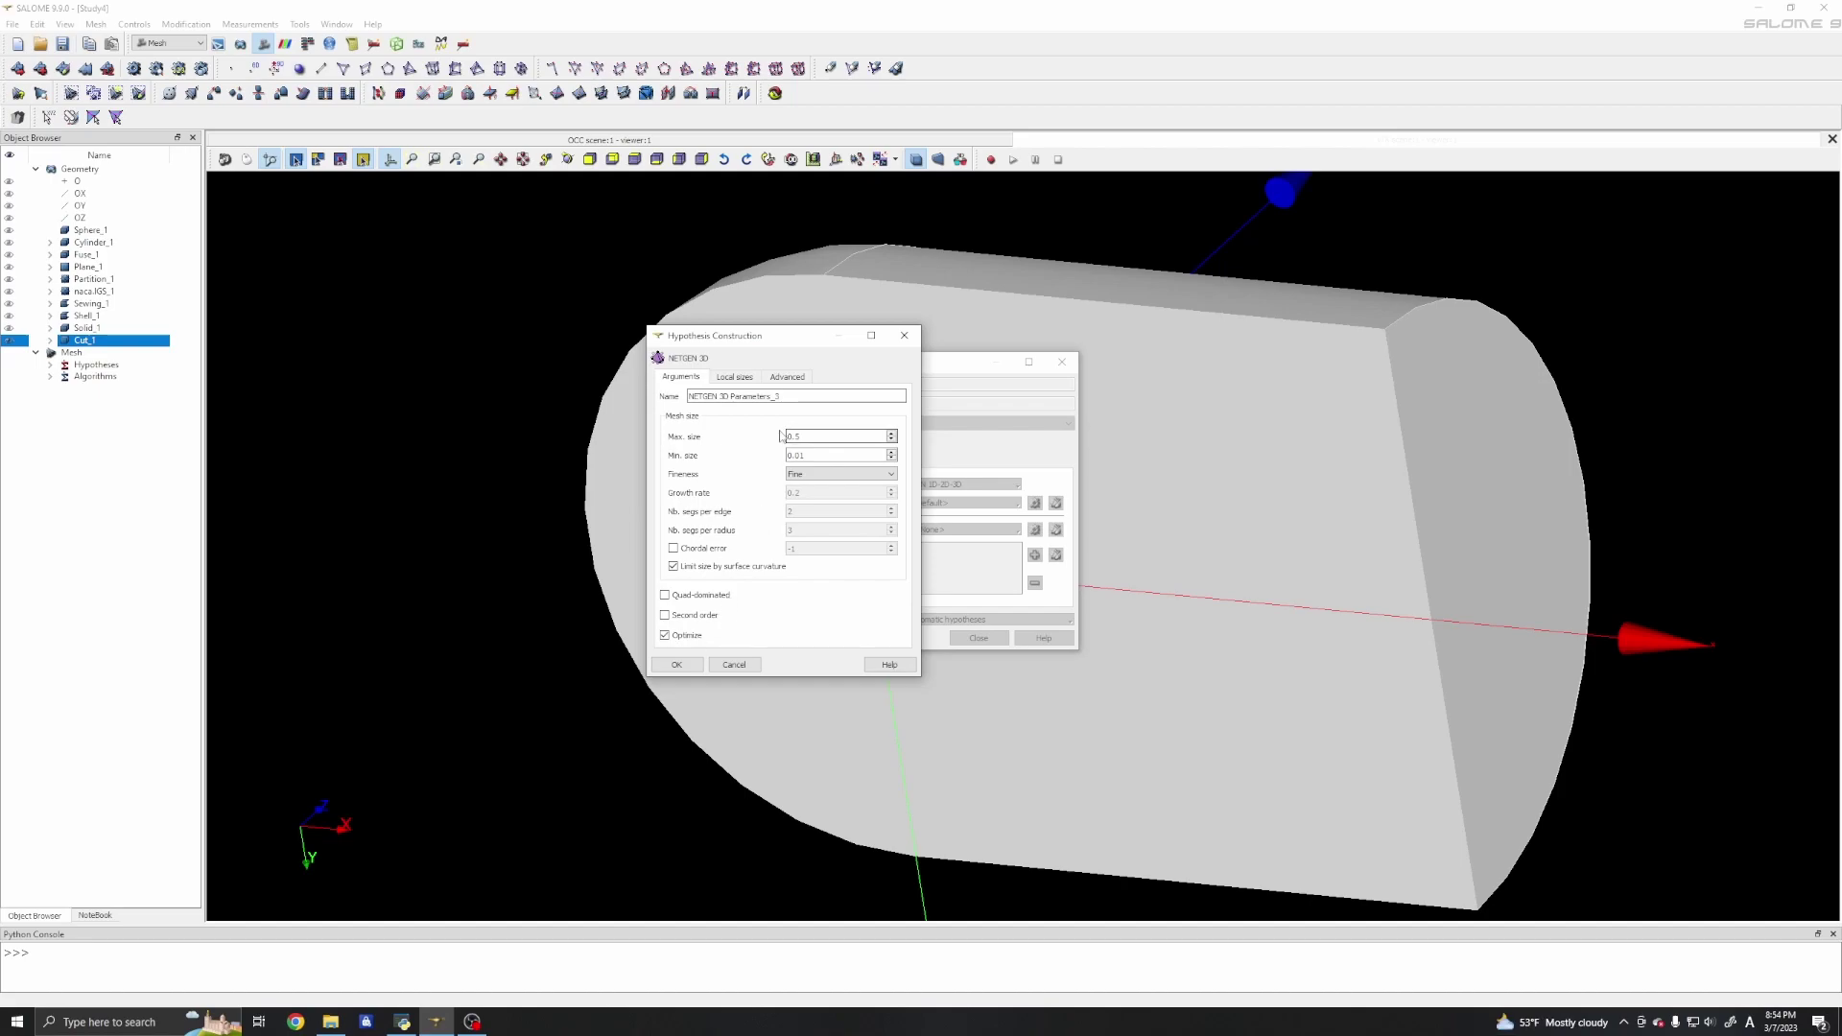
Set the fineness to Moderate, accept the hypothesis and create the mesh definition for Cut_1.
{"action": "left_click", "coordinate": [798, 474]}
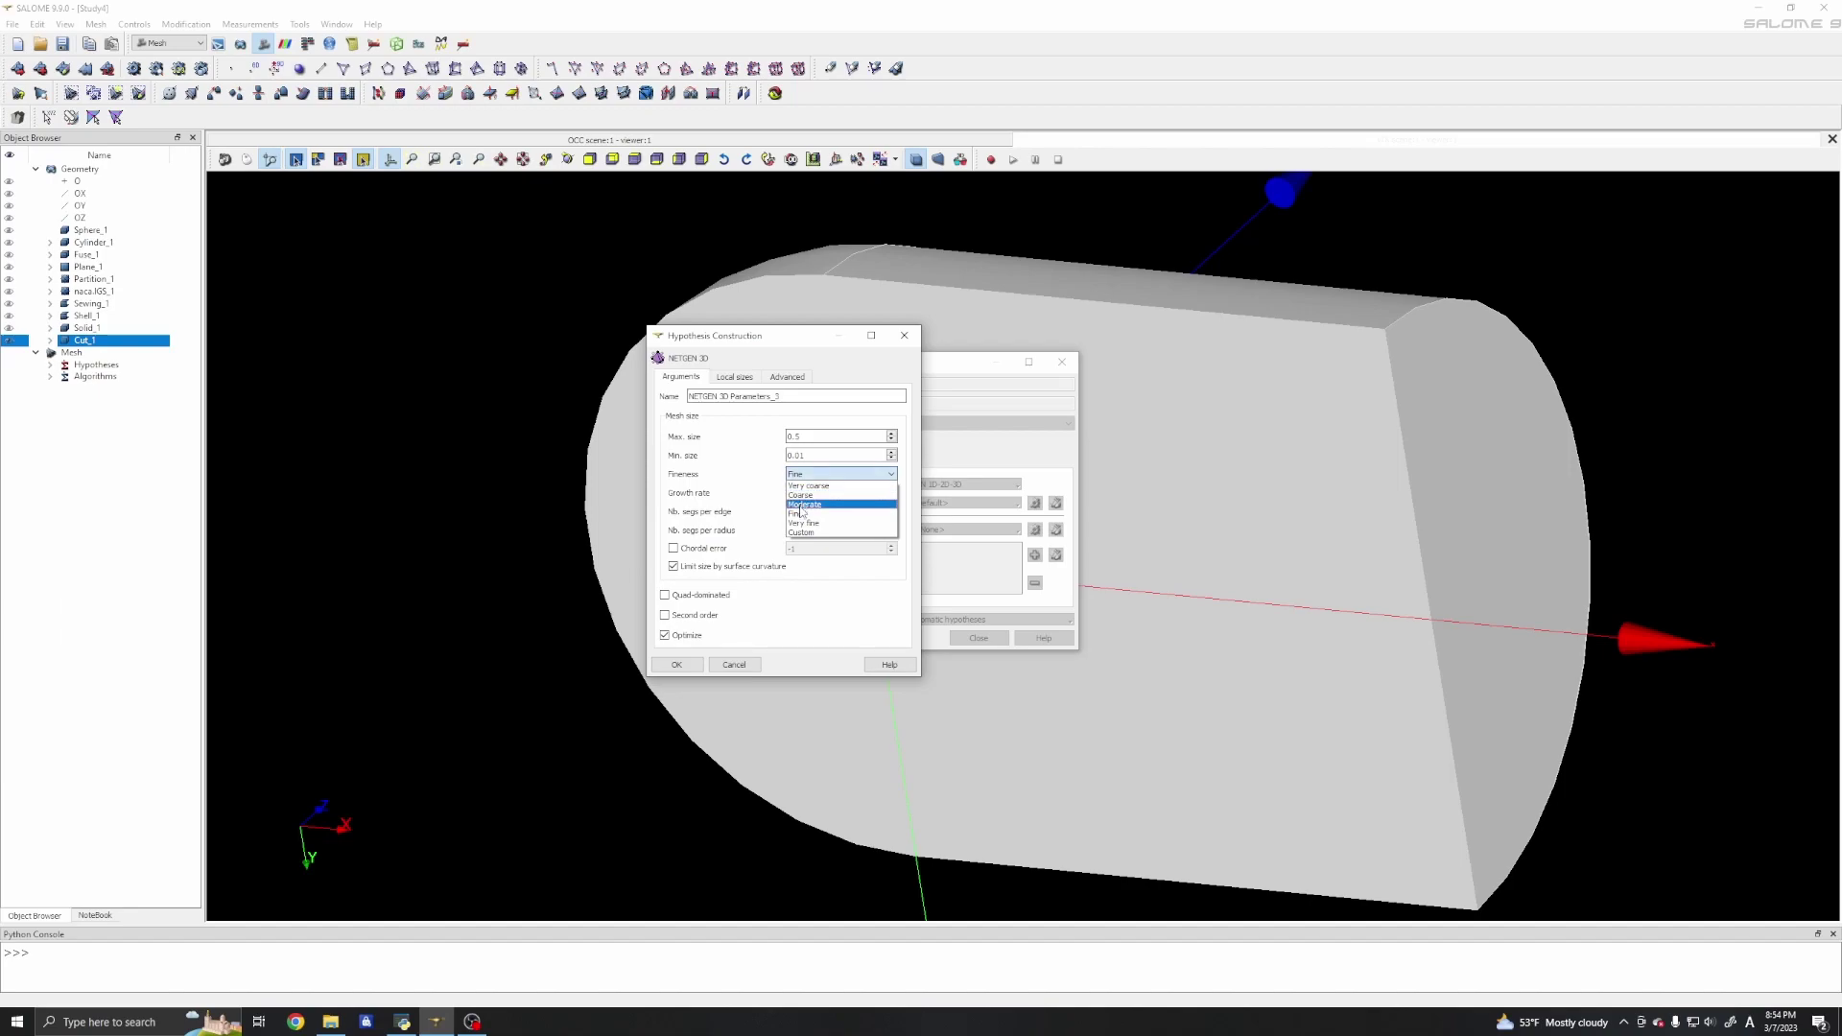
{"action": "left_click", "coordinate": [801, 505]}
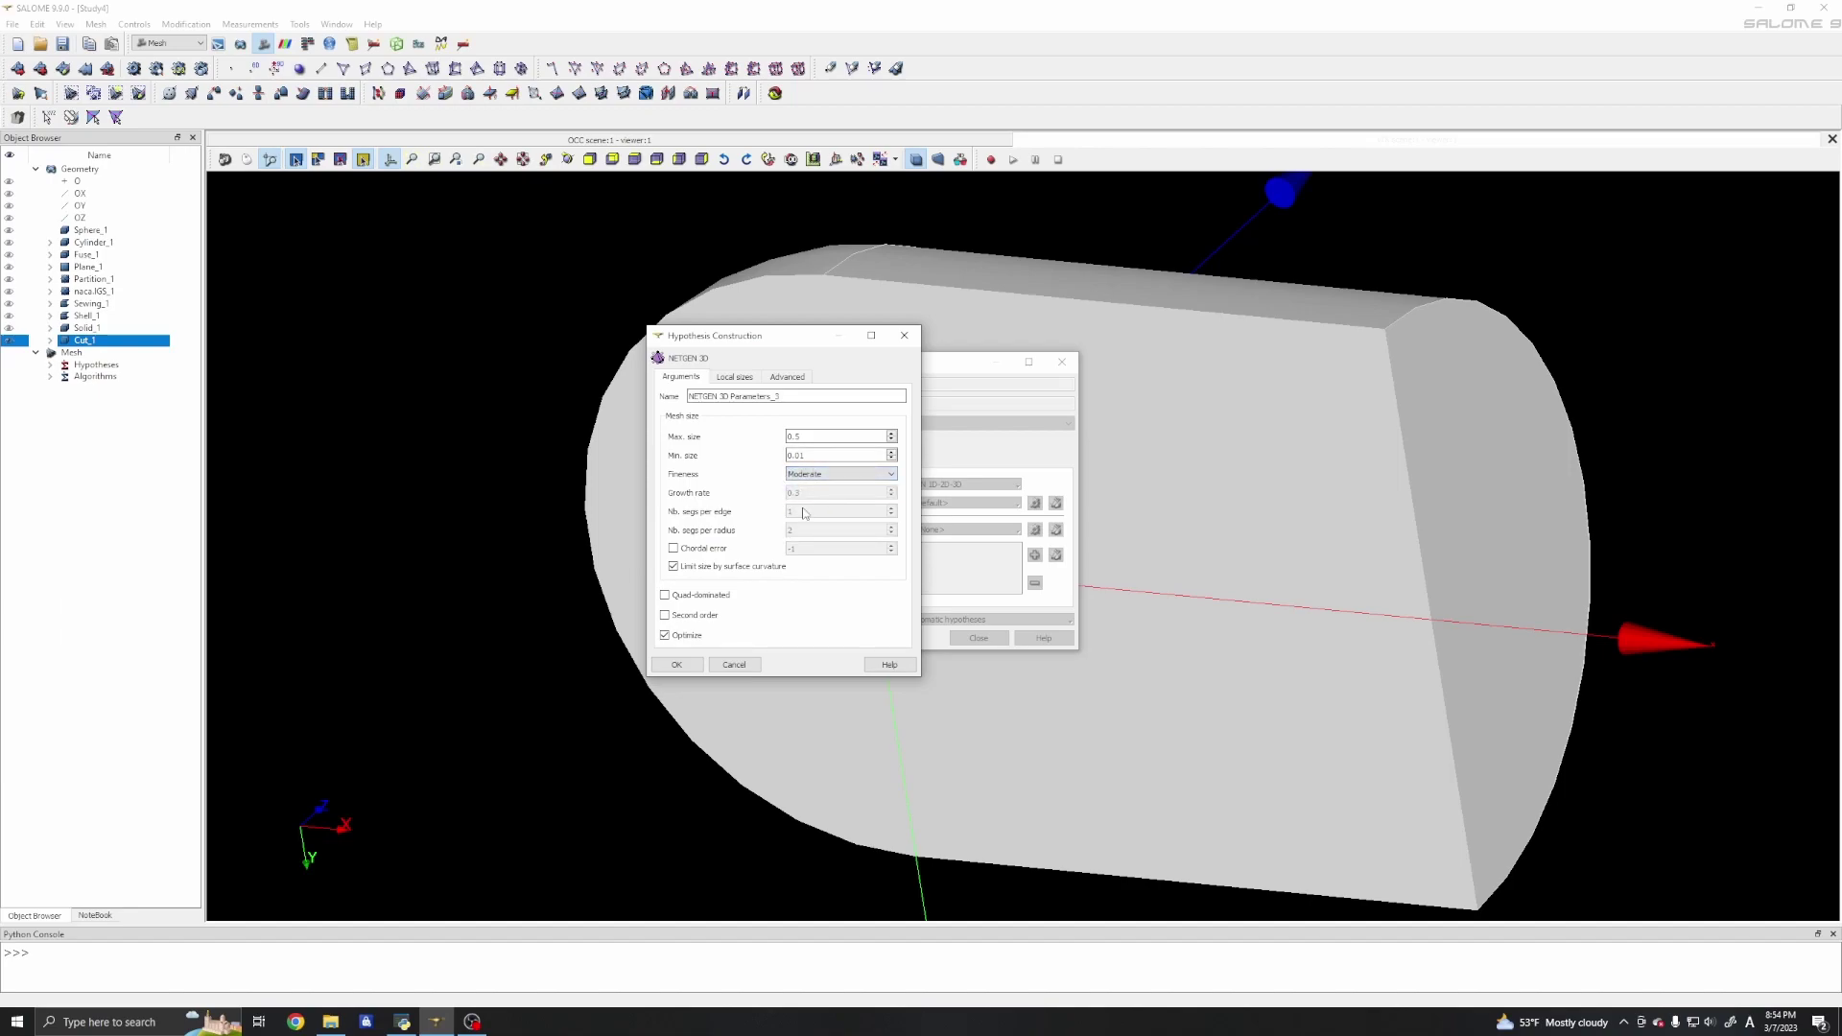
{"action": "left_click", "coordinate": [676, 665]}
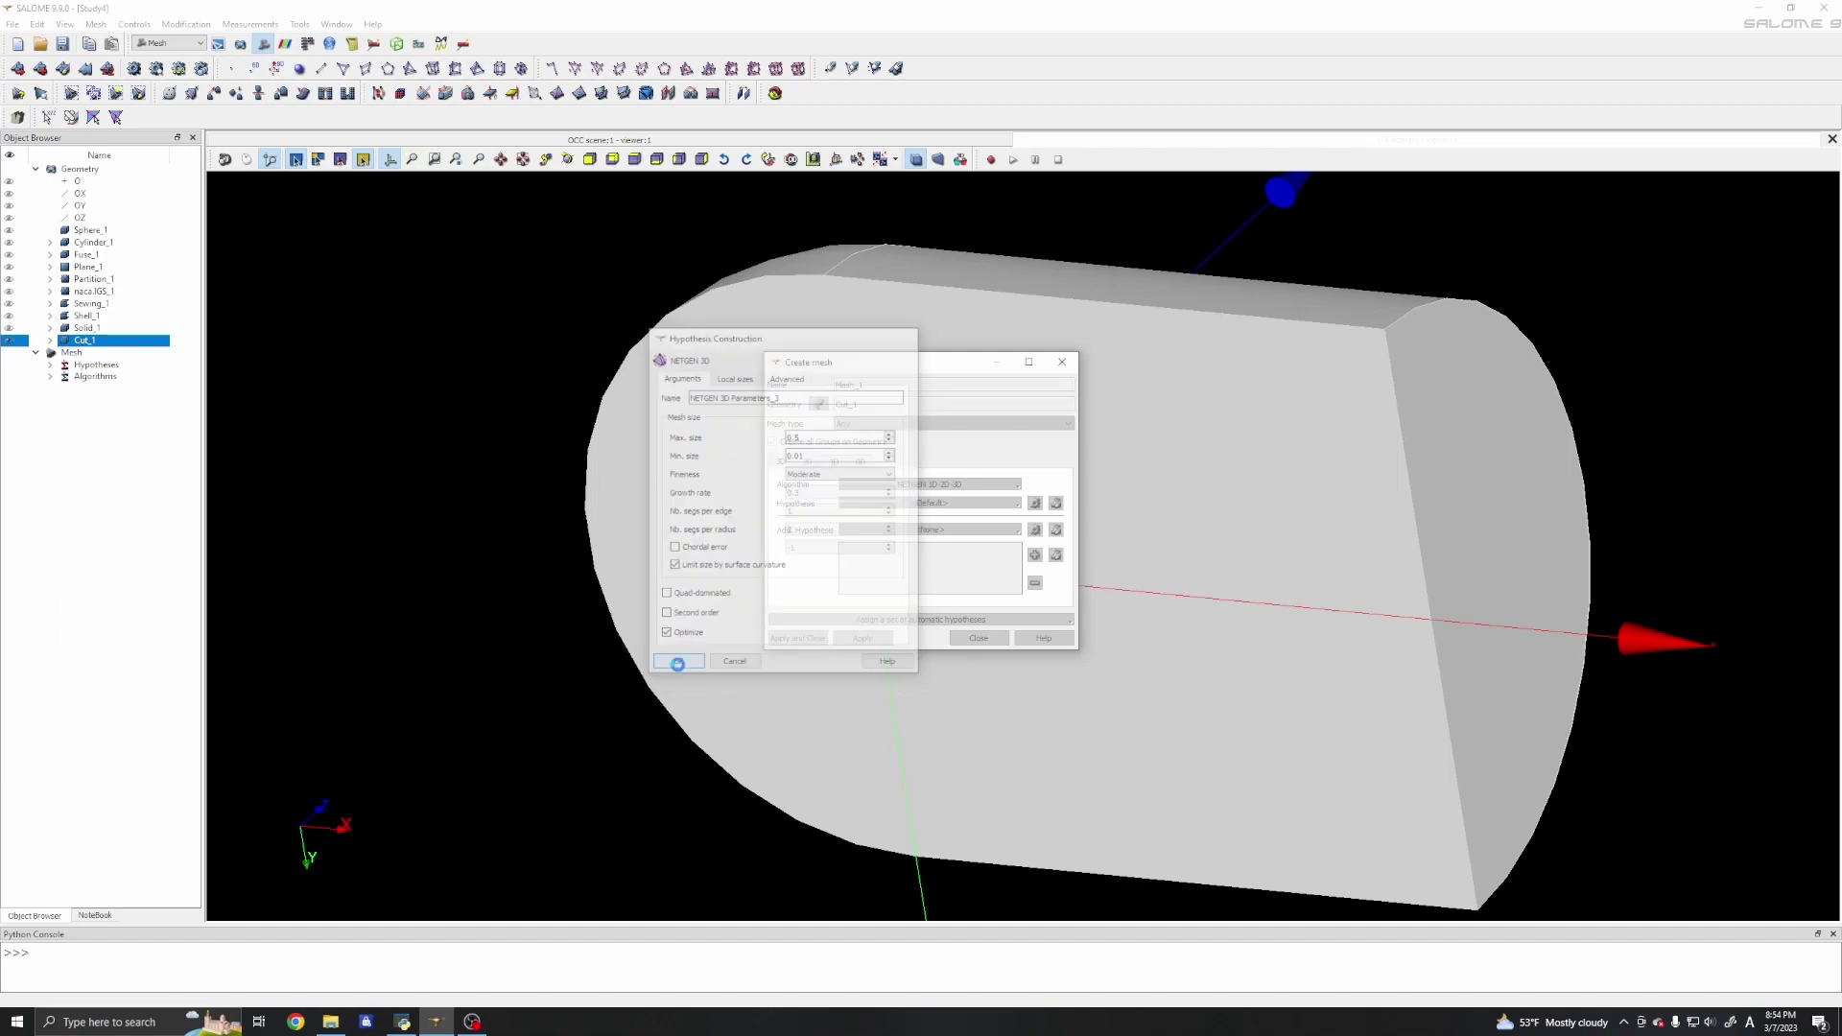
{"action": "left_click", "coordinate": [978, 638]}
Compute Mesh_1 and dismiss the computation report.
{"action": "left_click", "coordinate": [50, 388]}
{"action": "left_click", "coordinate": [84, 388]}
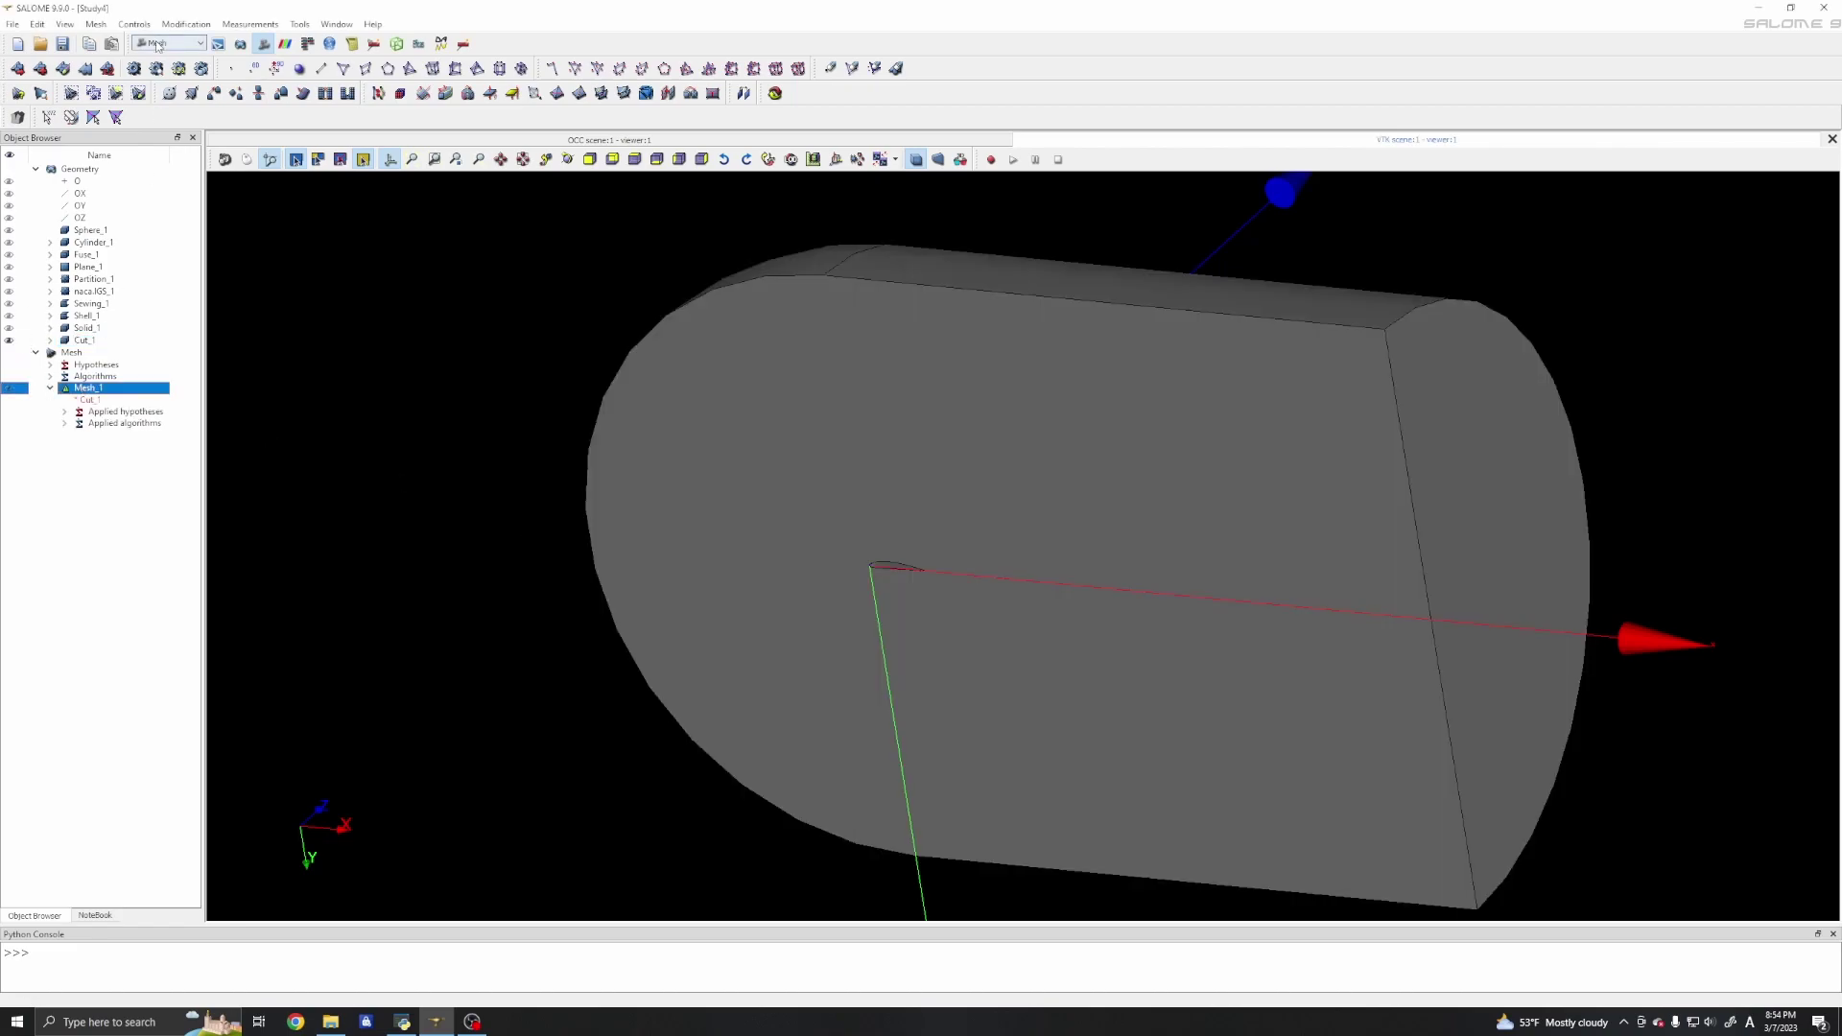
{"action": "left_click", "coordinate": [135, 70]}
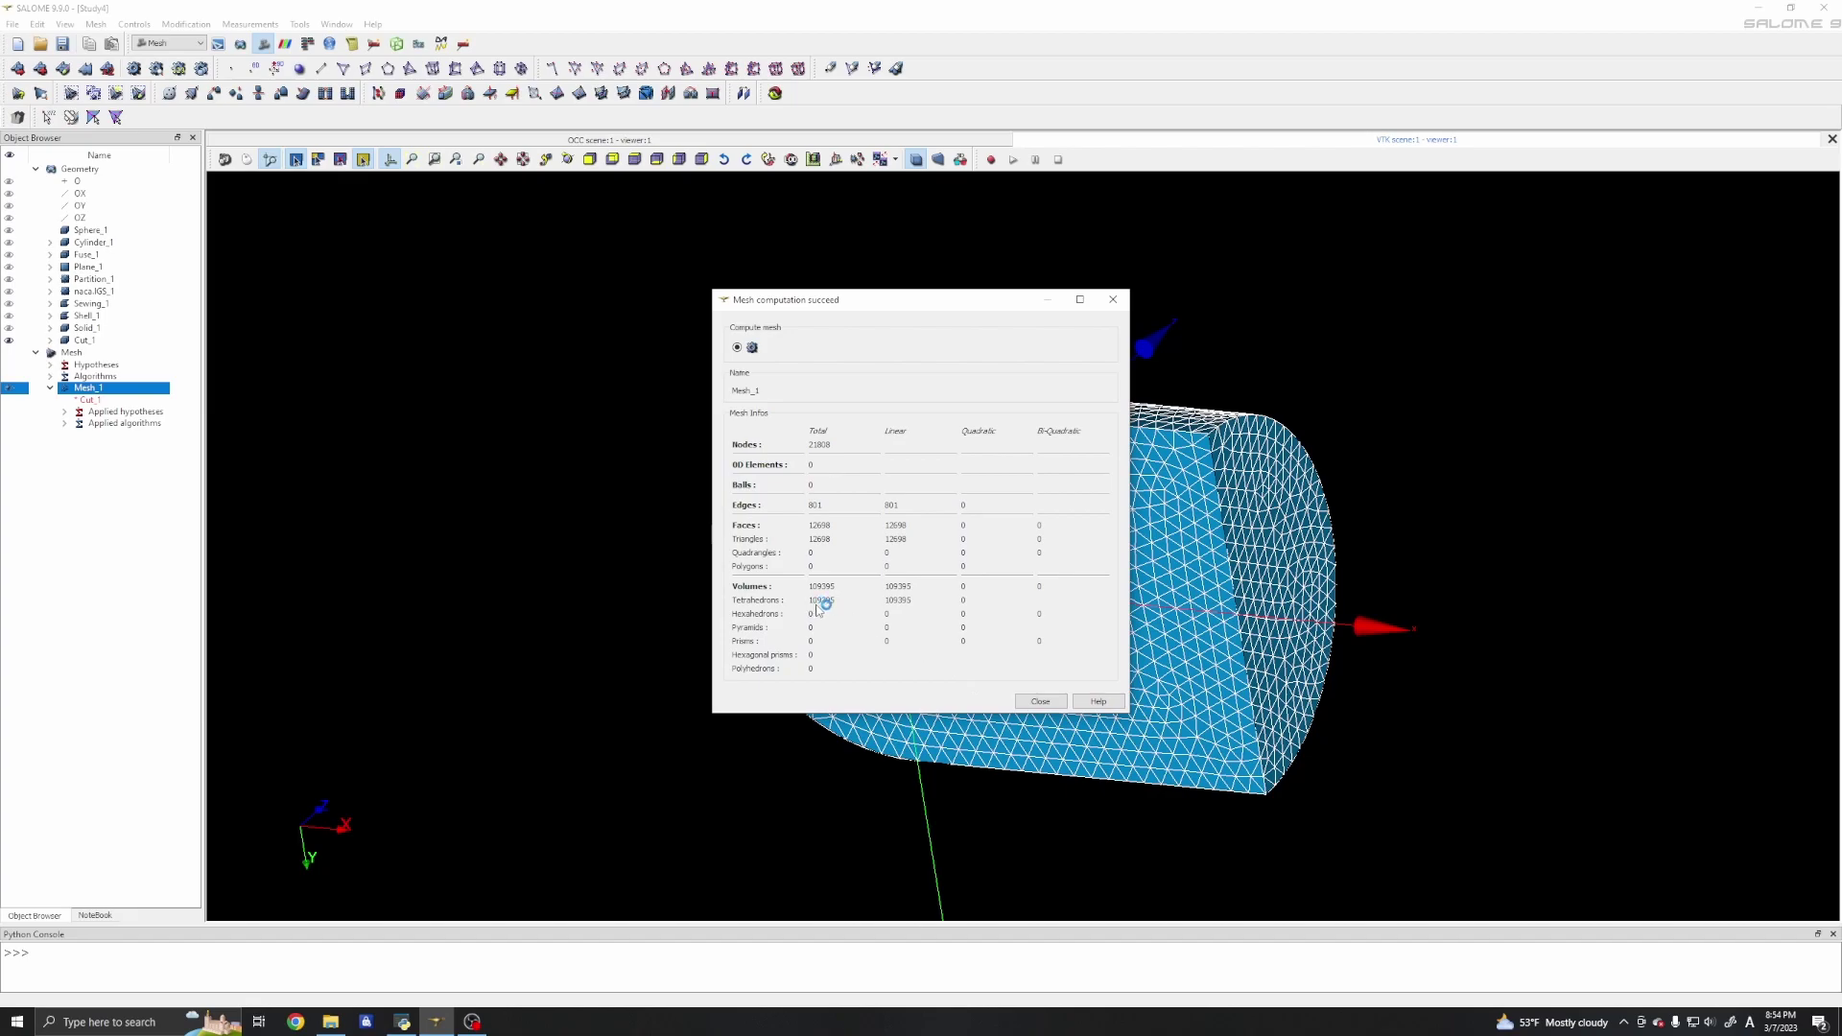
{"action": "left_click", "coordinate": [1040, 701]}
Examine the mesh refinement around the airfoil cutout and across the whole flow domain.
{"action": "left_click_drag", "start_coordinate": [924, 587], "coordinate": [883, 561]}
{"action": "scroll", "coordinate": [881, 557], "scroll_direction": "up", "scroll_amount": 3}
{"action": "scroll", "coordinate": [881, 556], "scroll_direction": "up", "scroll_amount": 10}
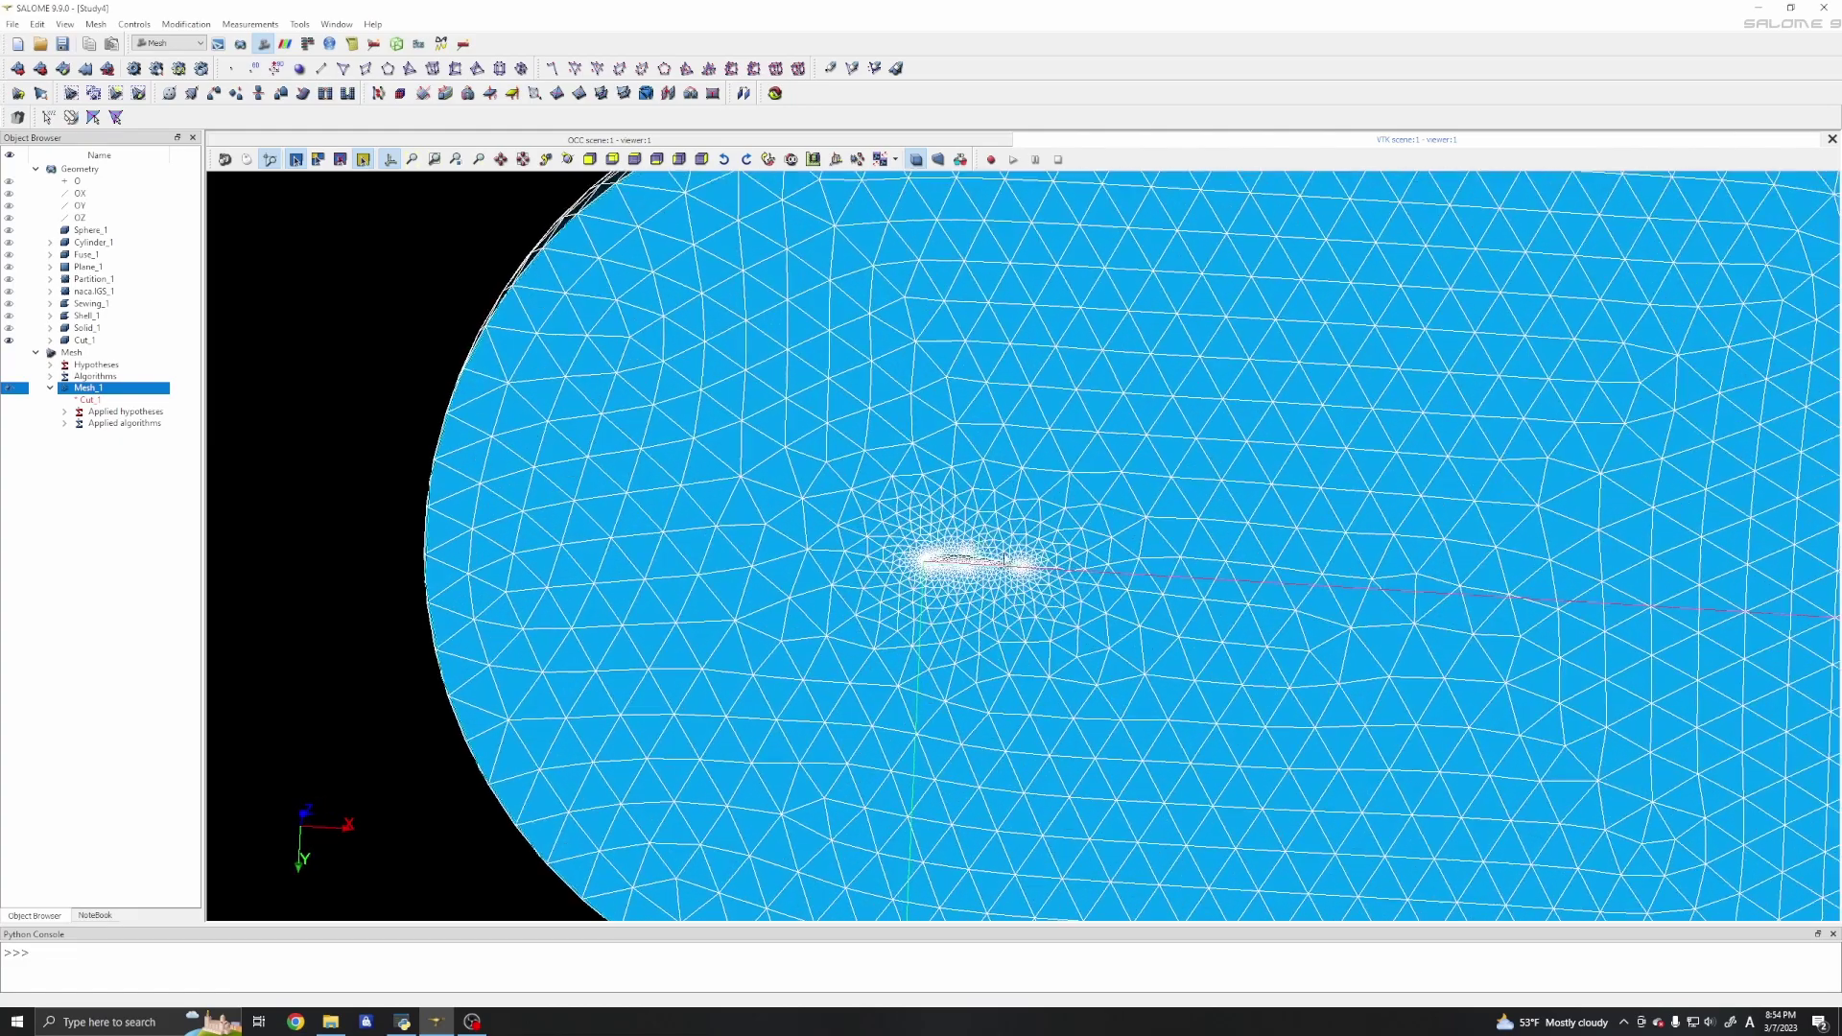
{"action": "scroll", "coordinate": [967, 557], "scroll_direction": "up", "scroll_amount": 5}
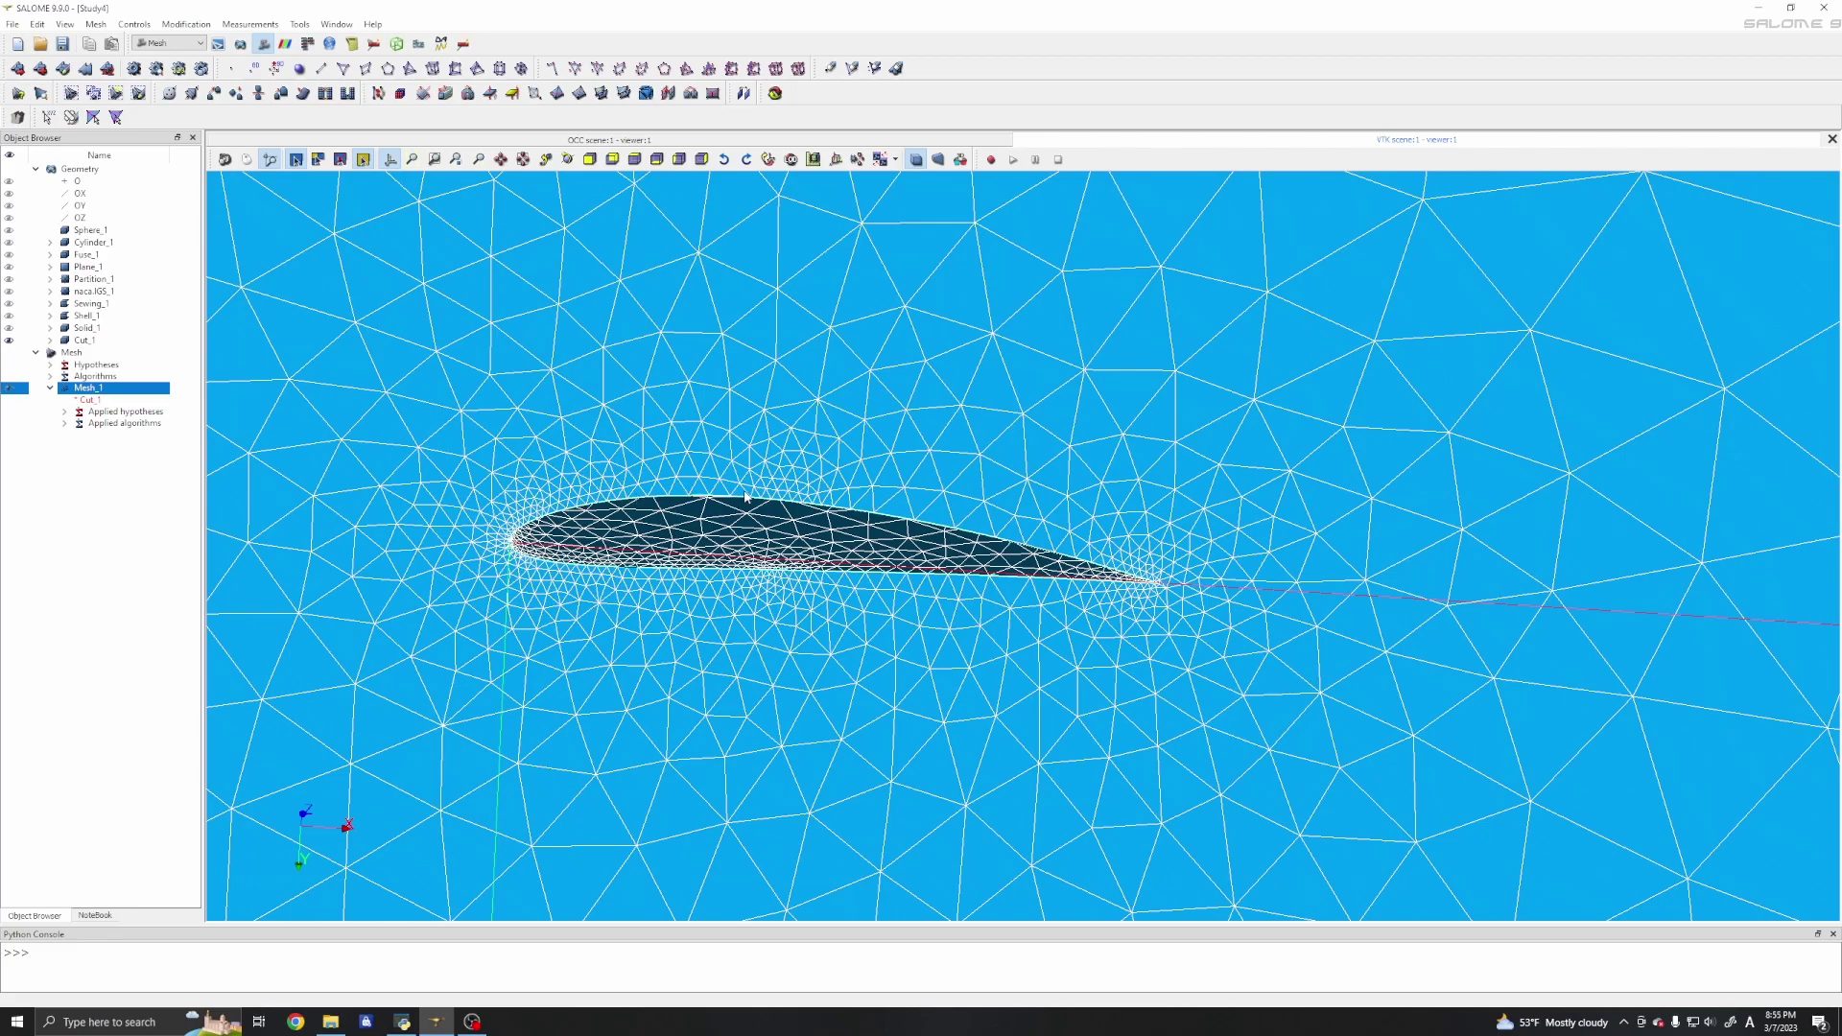
{"action": "scroll", "coordinate": [715, 549], "scroll_direction": "down", "scroll_amount": 4}
{"action": "scroll", "coordinate": [723, 592], "scroll_direction": "down", "scroll_amount": 3}
{"action": "scroll", "coordinate": [724, 592], "scroll_direction": "down", "scroll_amount": 6}
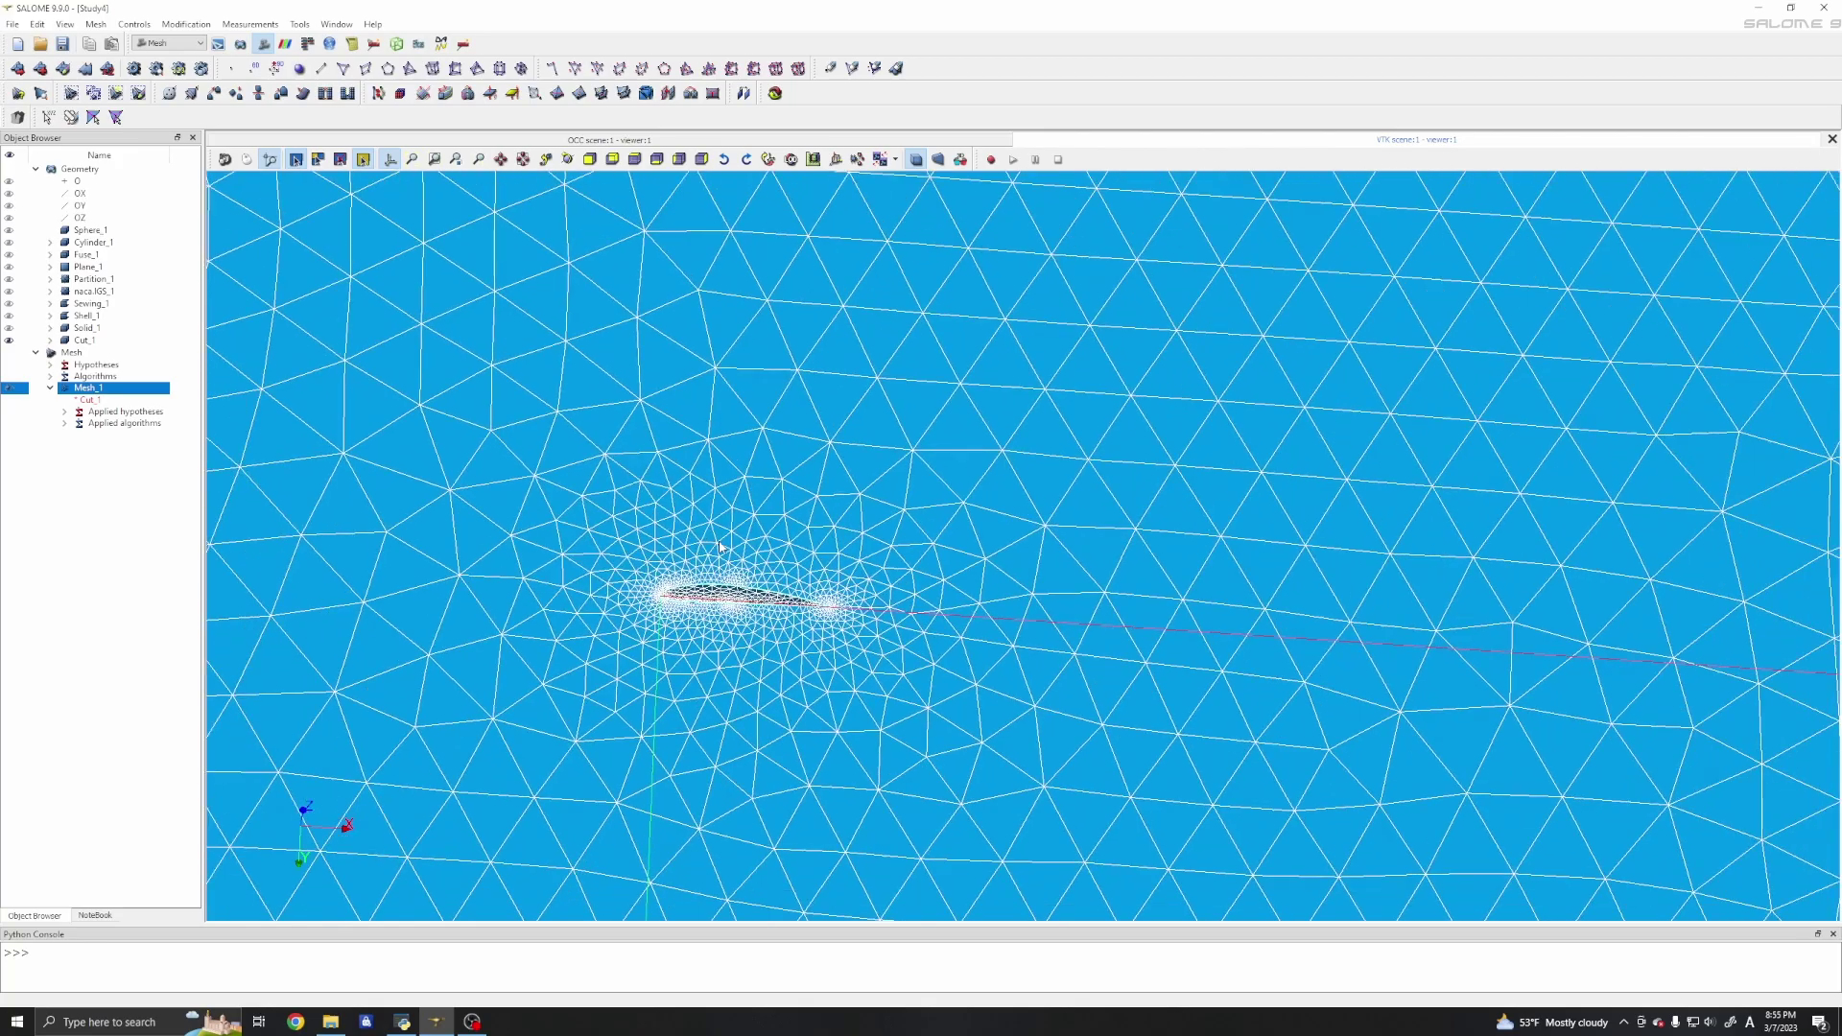
{"action": "scroll", "coordinate": [713, 540], "scroll_direction": "down", "scroll_amount": 3}
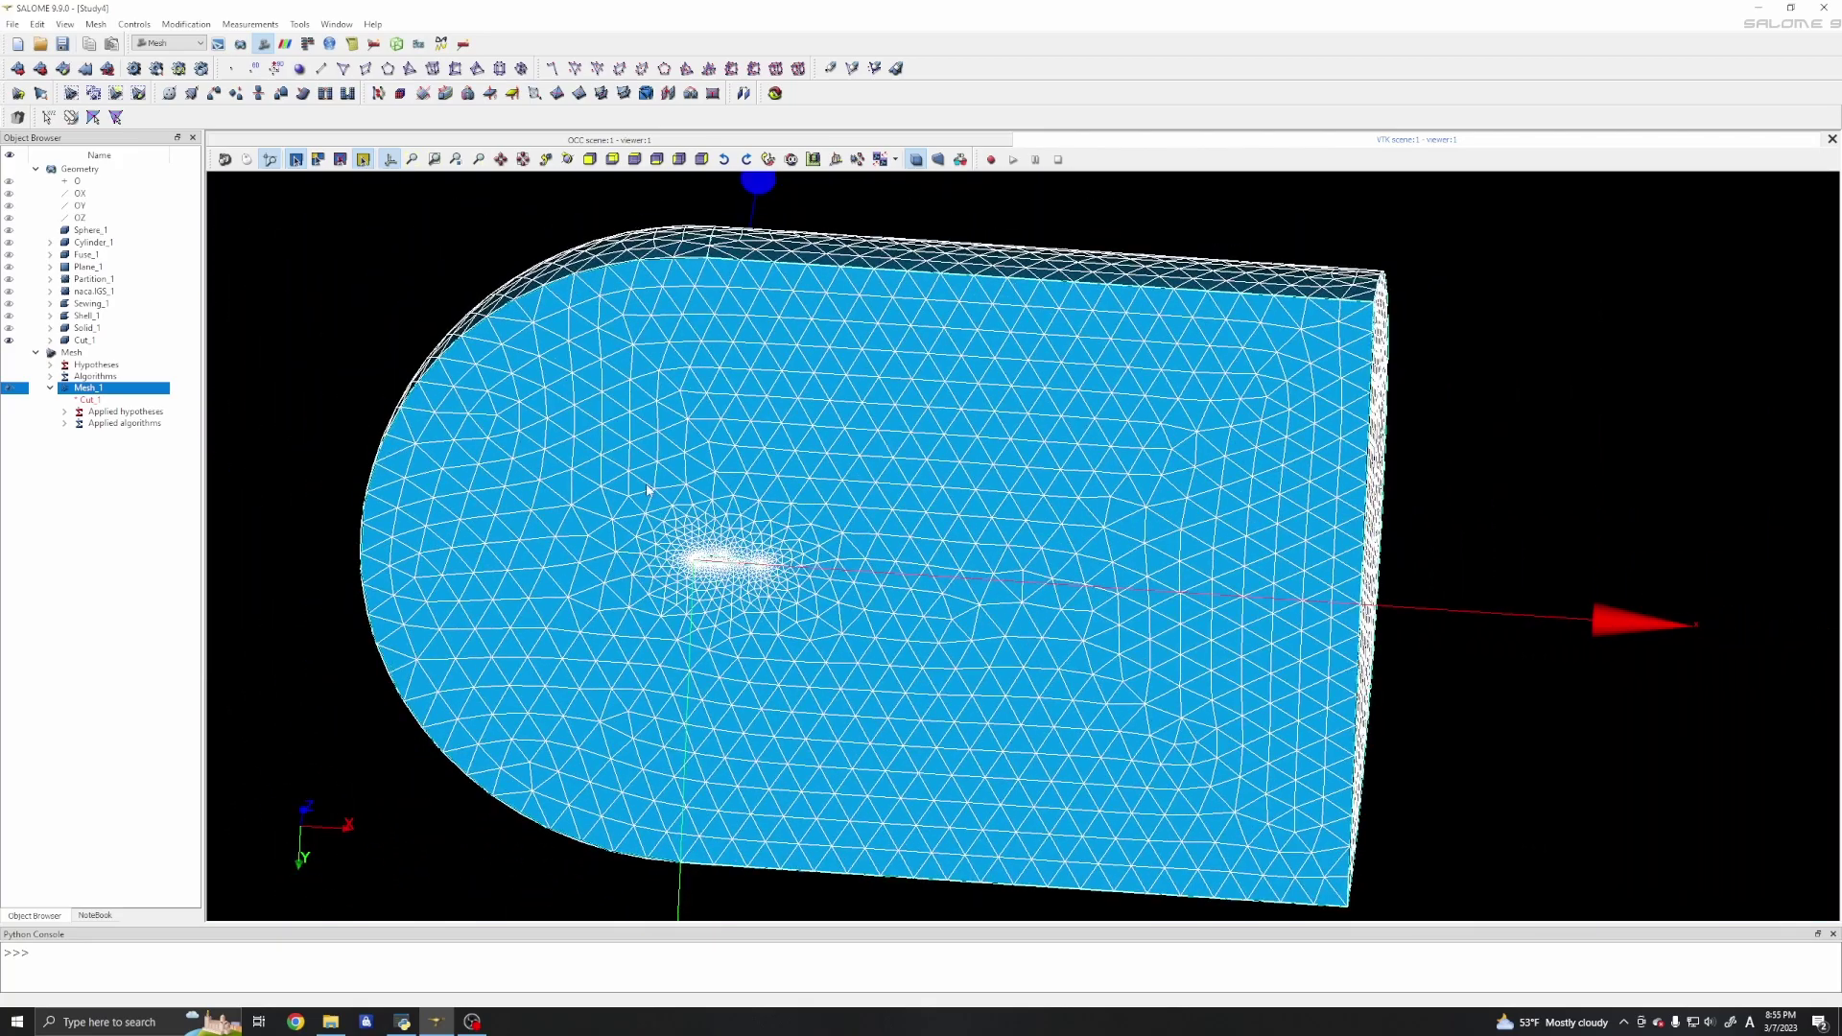
{"action": "middle_click_drag", "start_coordinate": [731, 440], "coordinate": [1357, 522]}
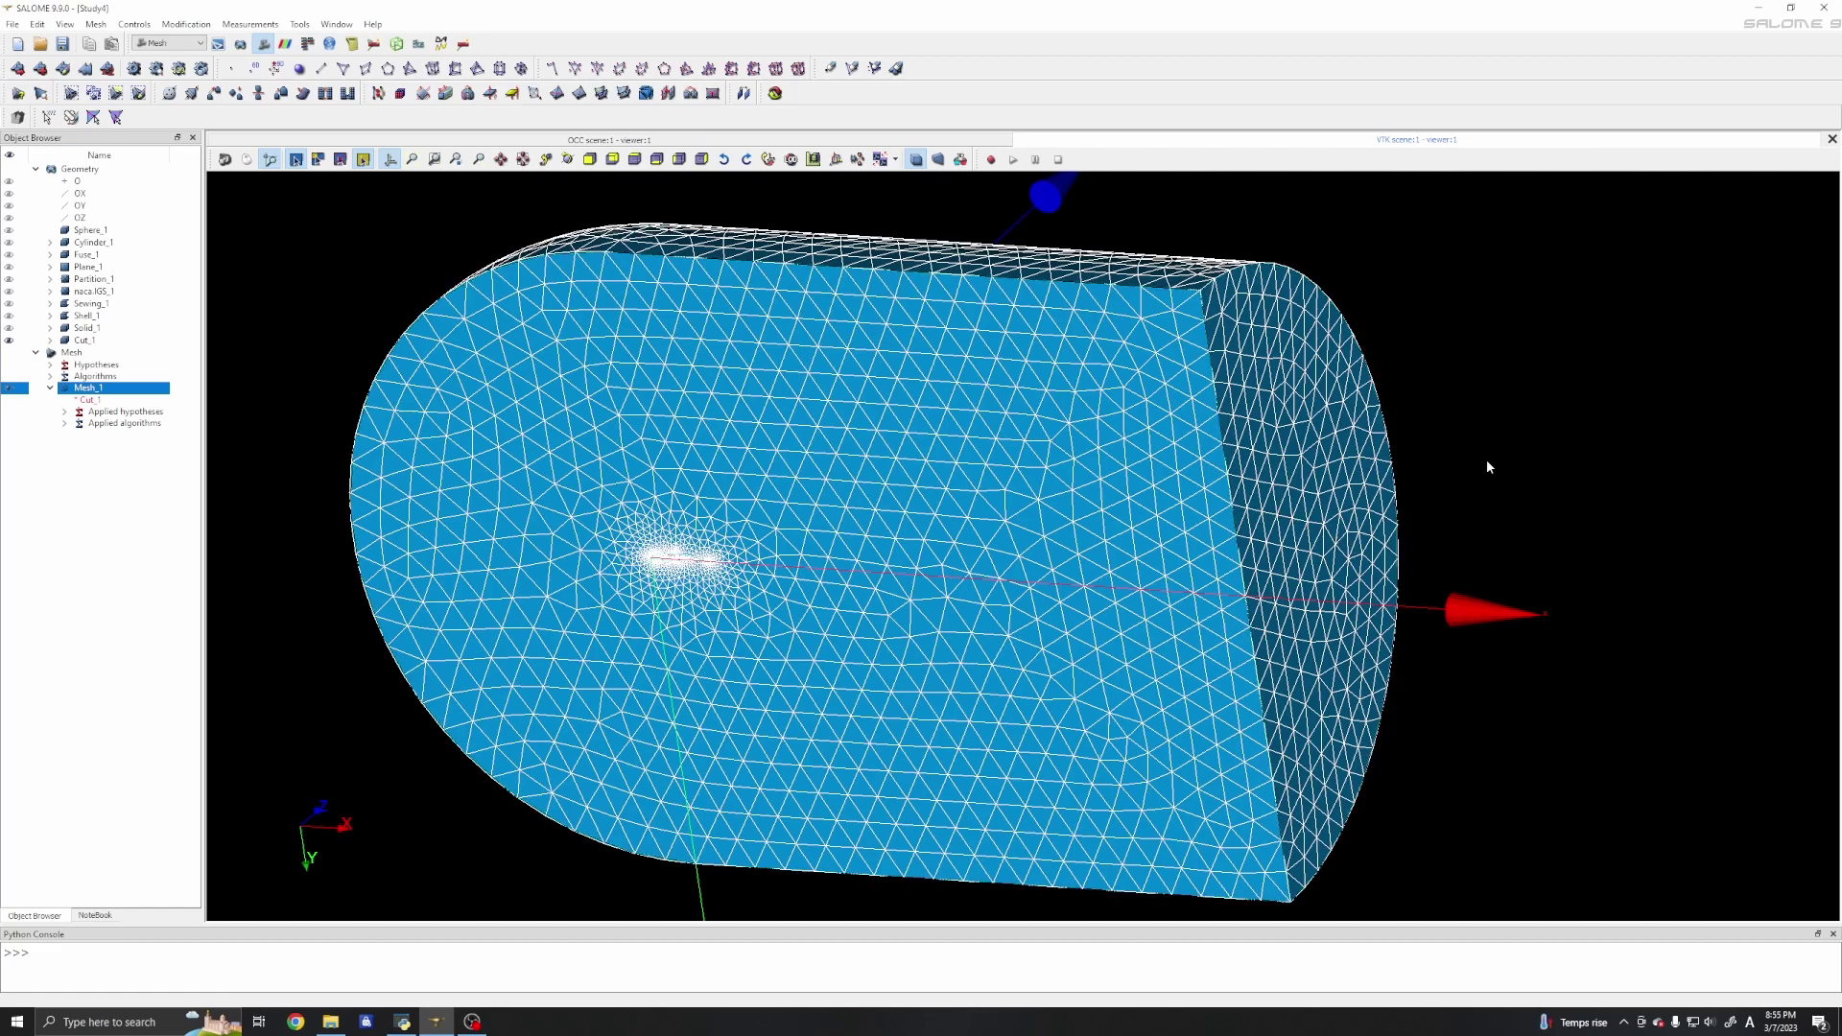
Add a new absolute clipping plane to Mesh_1.
{"action": "right_click", "coordinate": [1556, 445]}
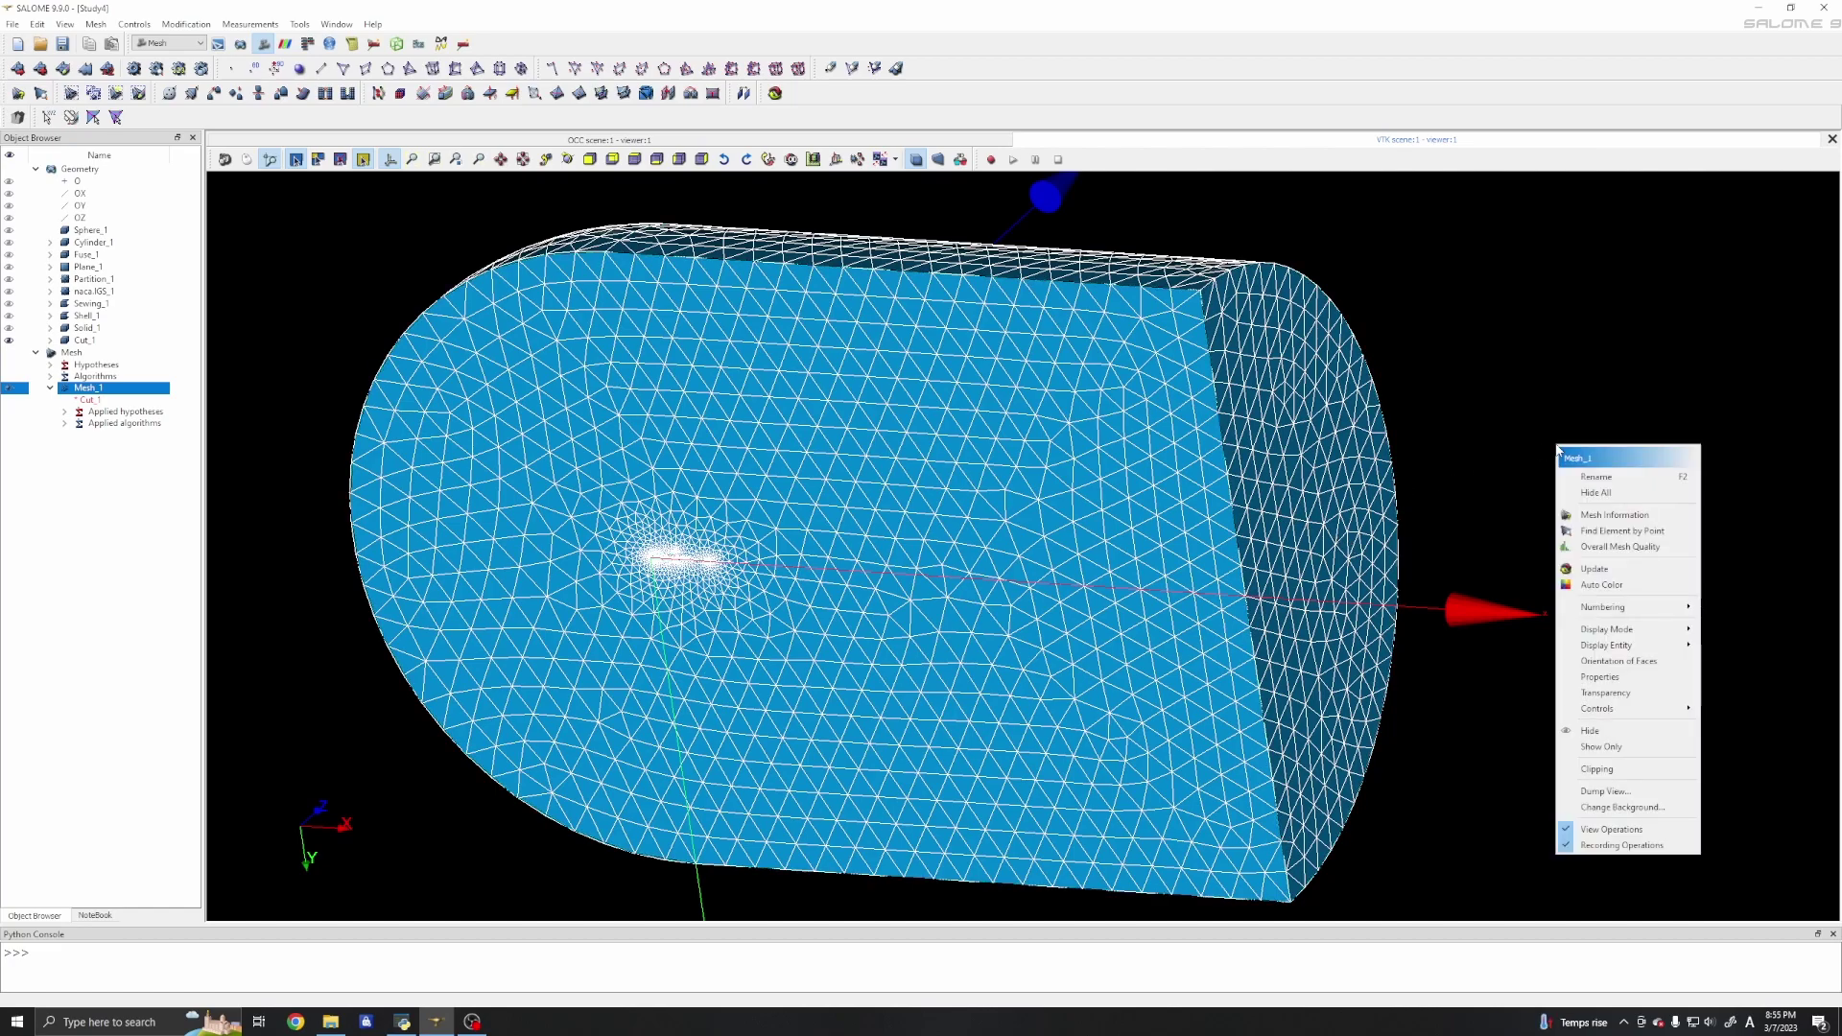
{"action": "left_click", "coordinate": [1599, 771]}
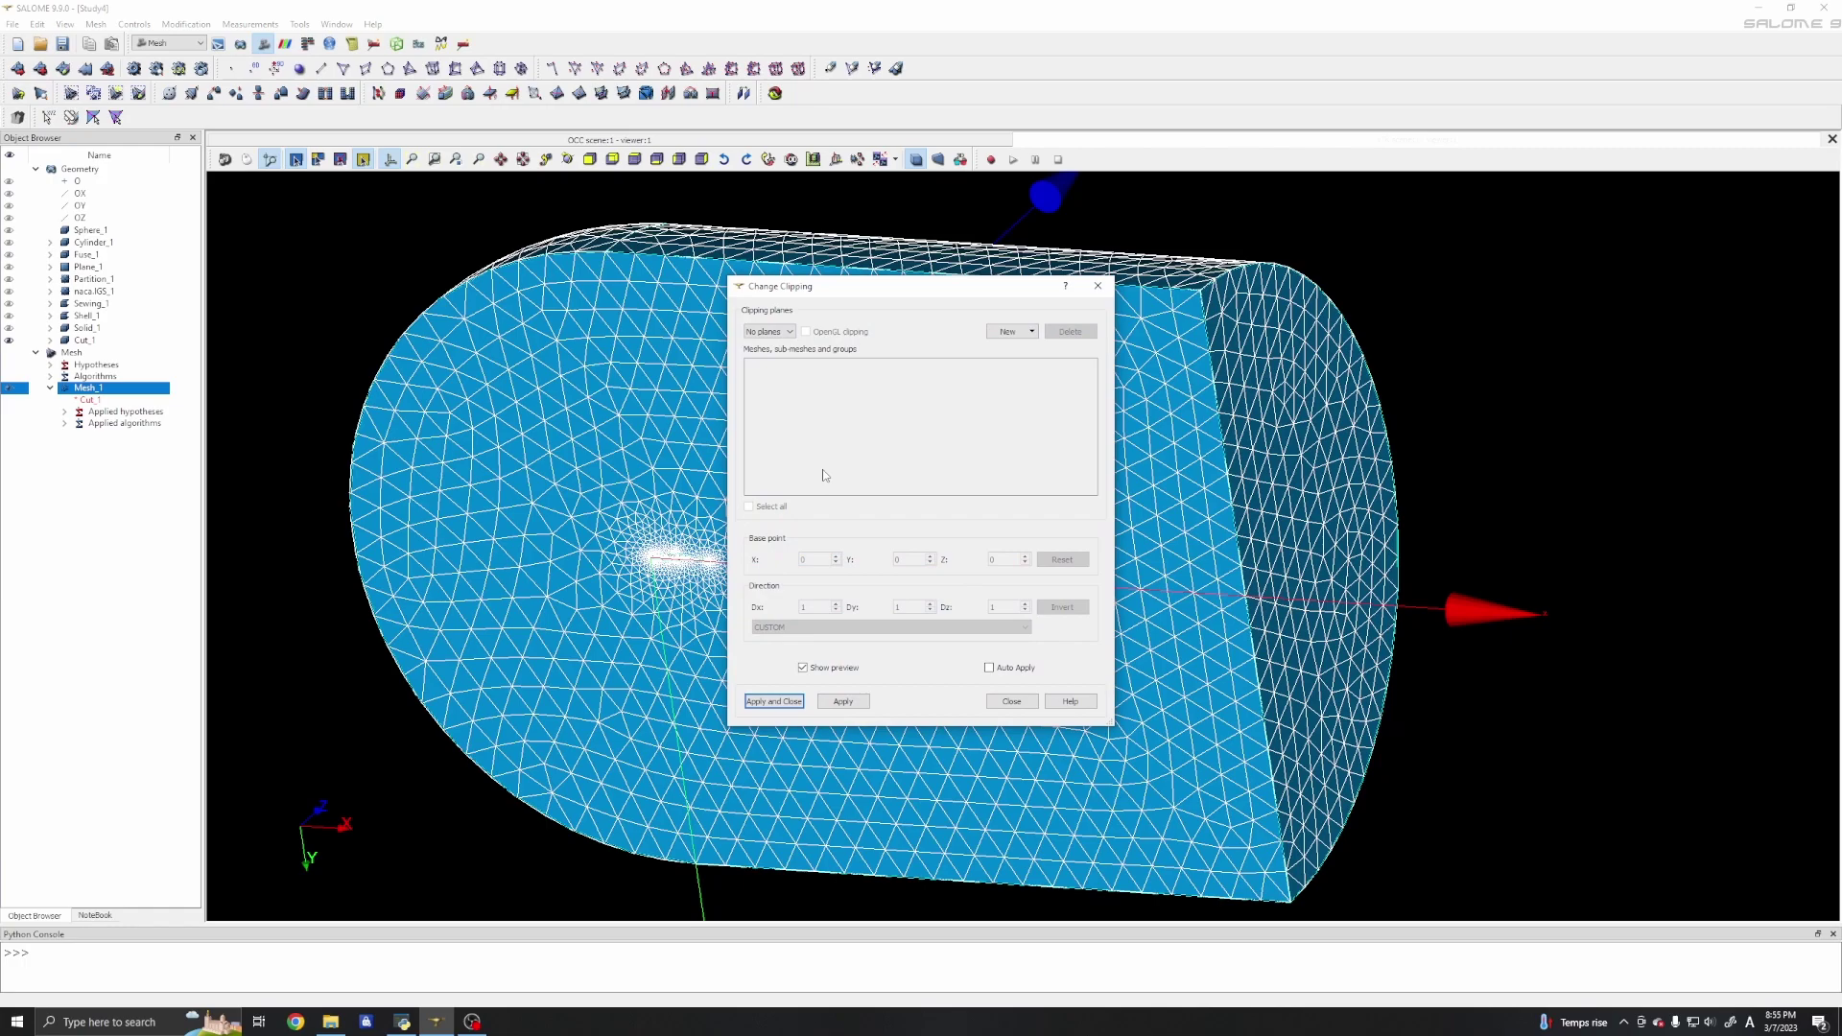
{"action": "left_click", "coordinate": [1021, 332]}
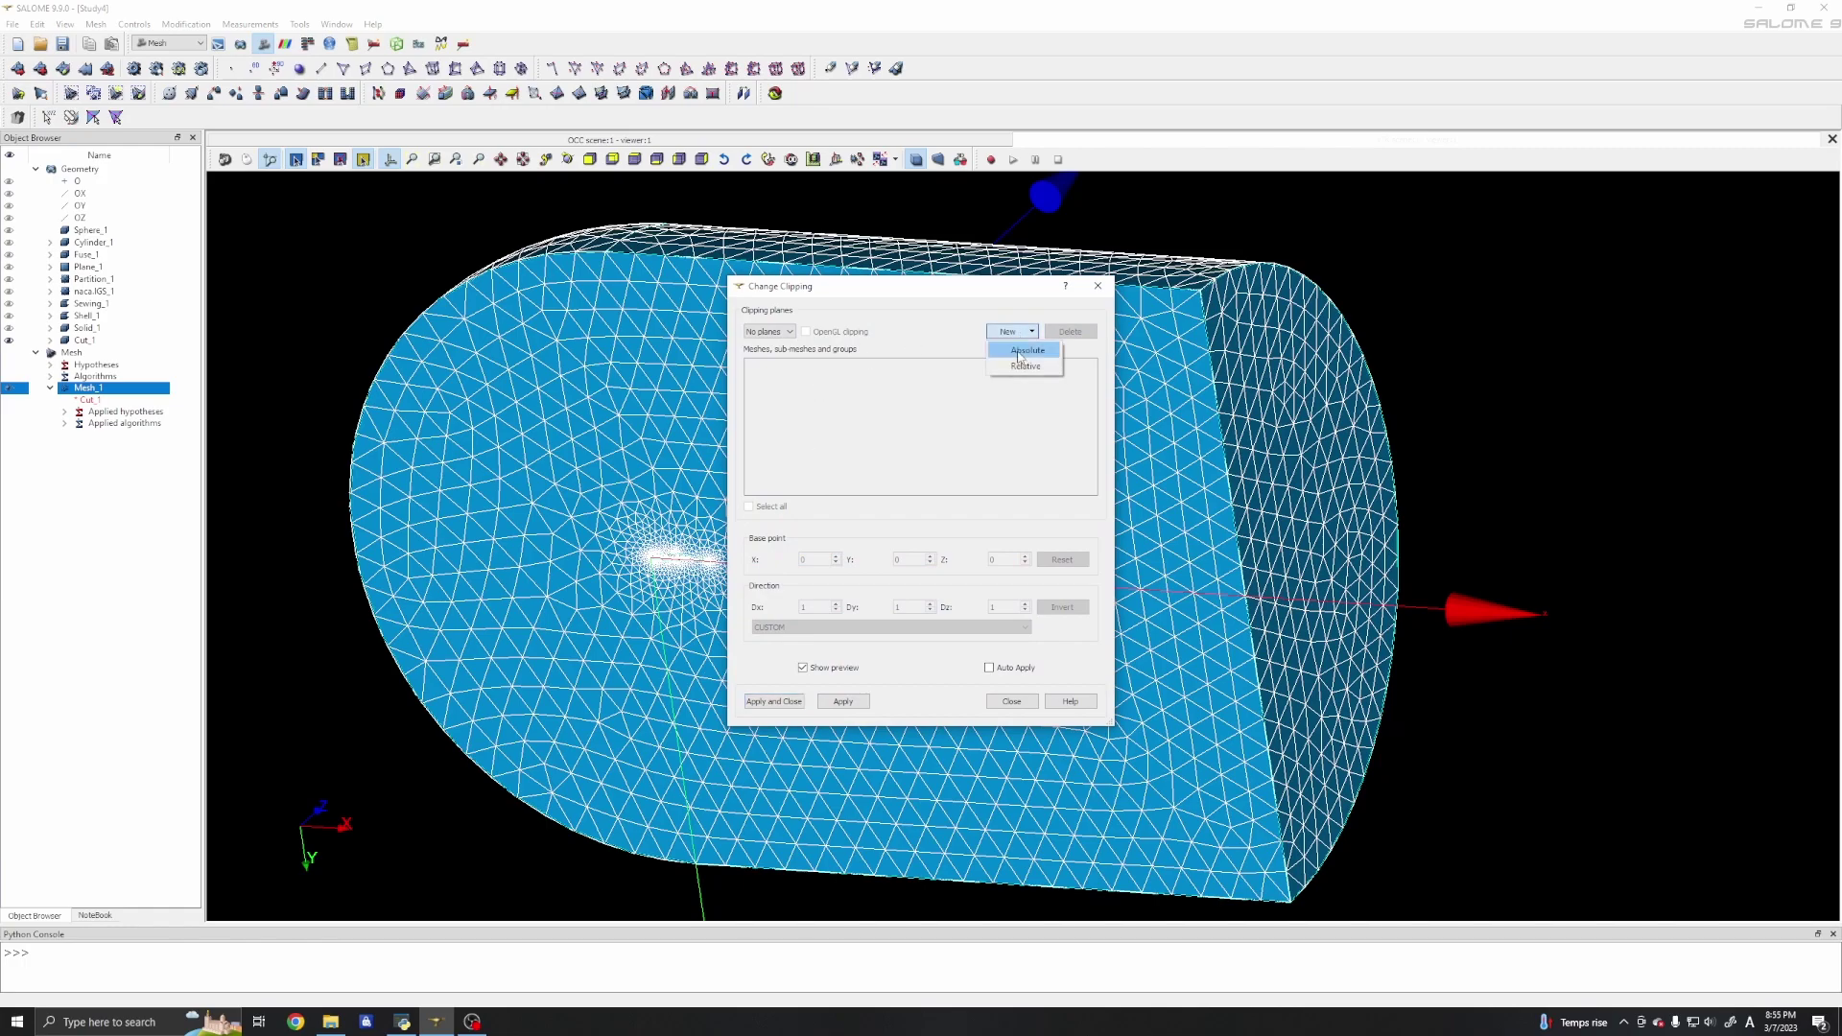
{"action": "left_click", "coordinate": [1025, 351]}
{"action": "scroll", "coordinate": [330, 691], "scroll_direction": "down", "scroll_amount": 3}
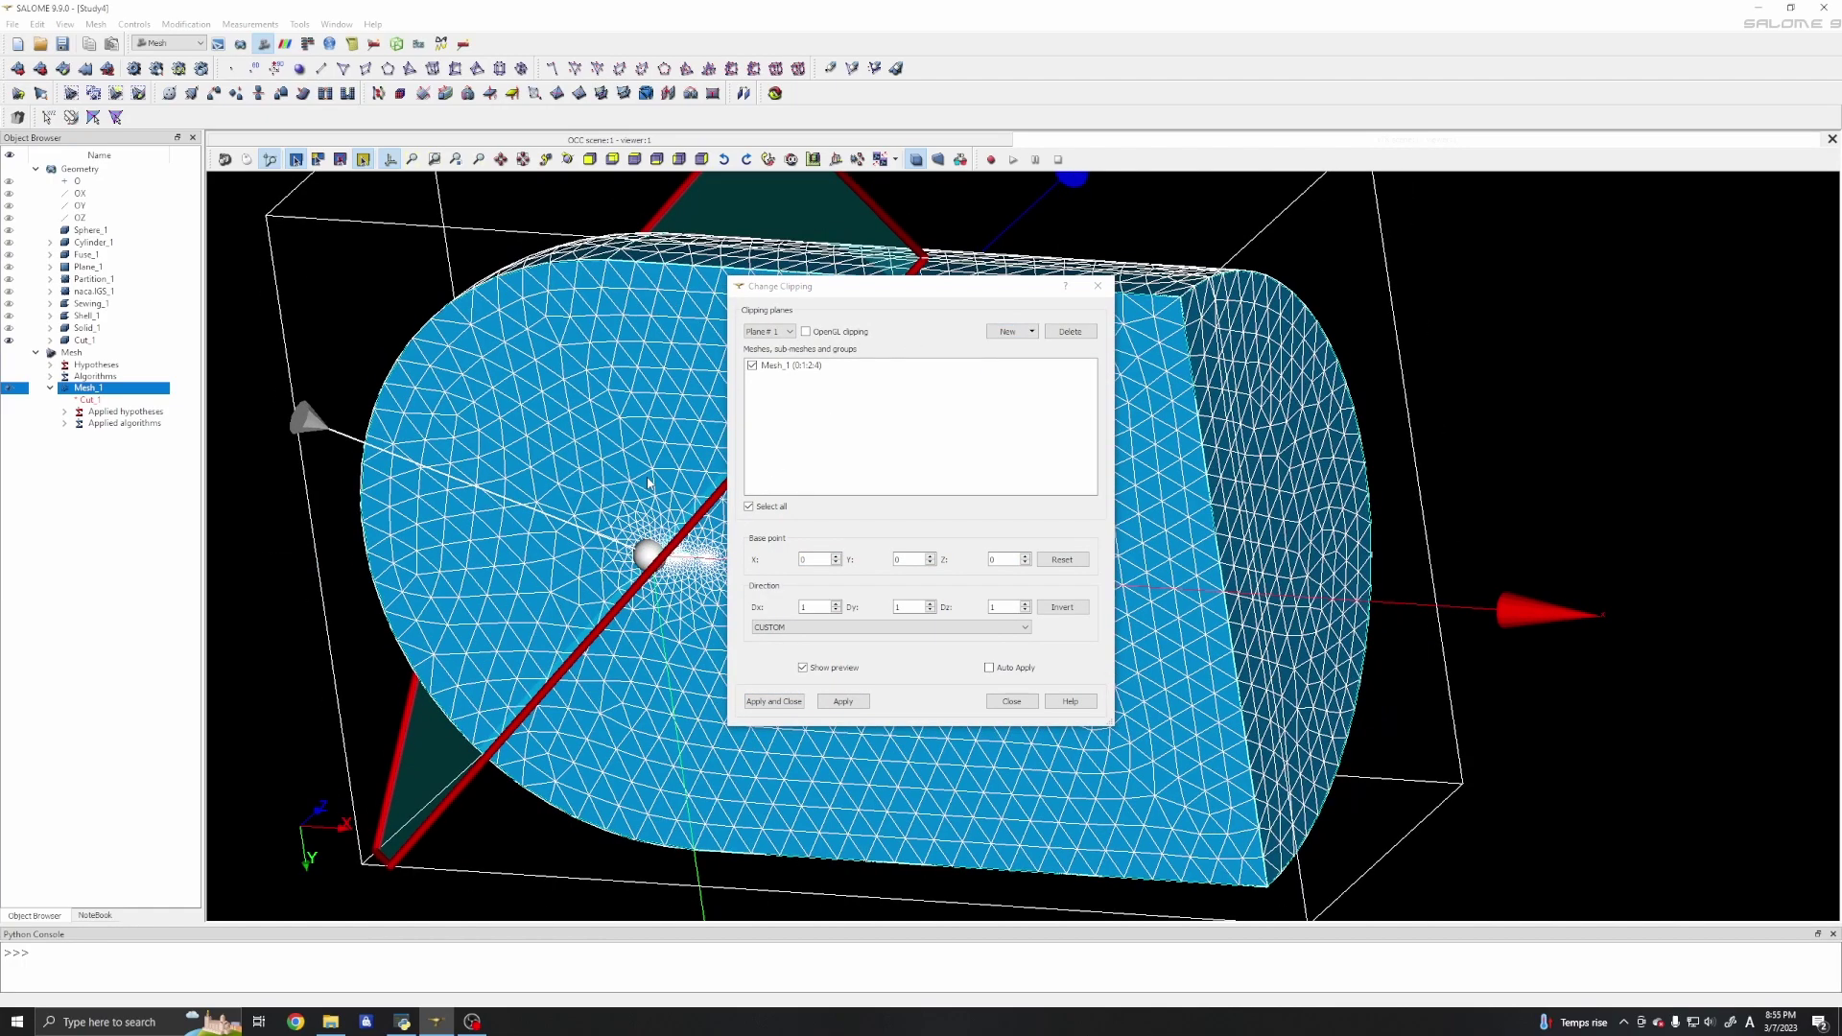
Set the clipping plane's direction to Dx 0 and Dy 0, keeping Dz at 1.
{"action": "left_click_drag", "start_coordinate": [330, 691], "coordinate": [1205, 769]}
{"action": "left_click", "coordinate": [790, 612]}
{"action": "type", "text": "0"}
{"action": "left_click", "coordinate": [1001, 607]}
{"action": "double_click", "coordinate": [909, 607]}
{"action": "type", "text": "0"}
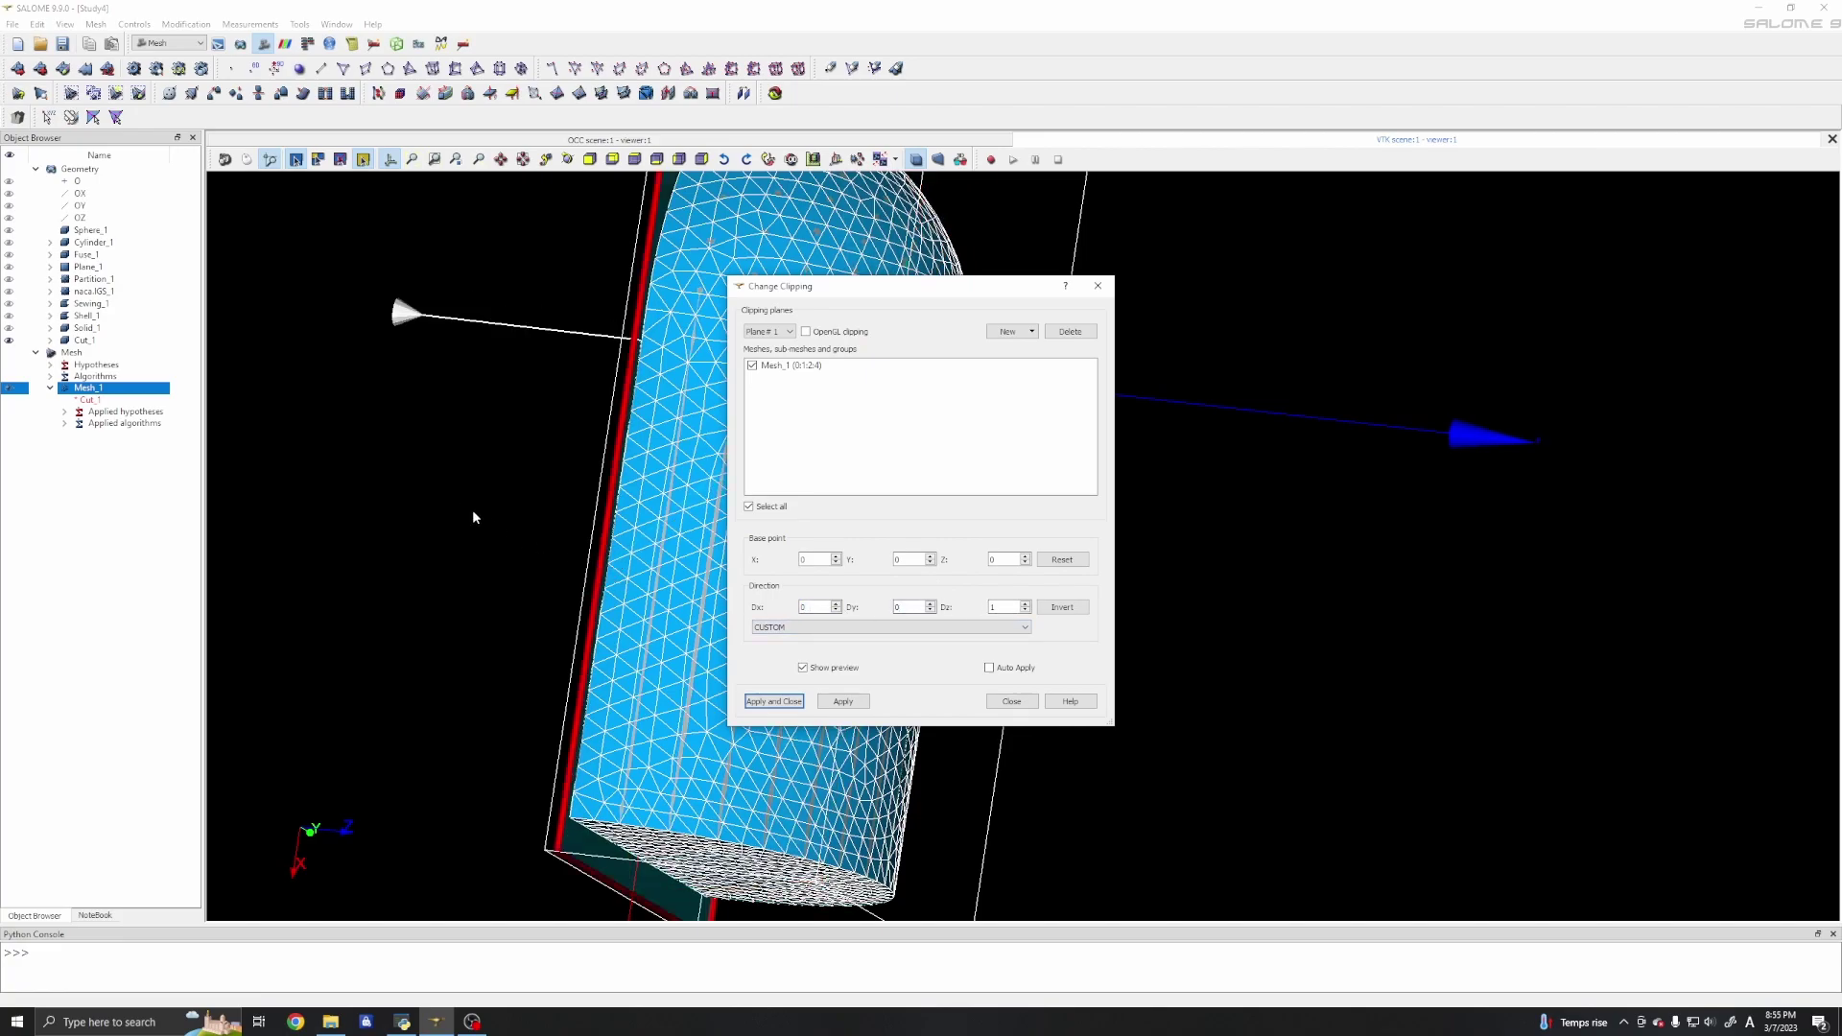
Move the clipping plane's base point to about Z 0.29, then apply the clipping and view the cut face.
{"action": "left_click", "coordinate": [429, 479]}
{"action": "left_click_drag", "start_coordinate": [429, 478], "coordinate": [510, 501]}
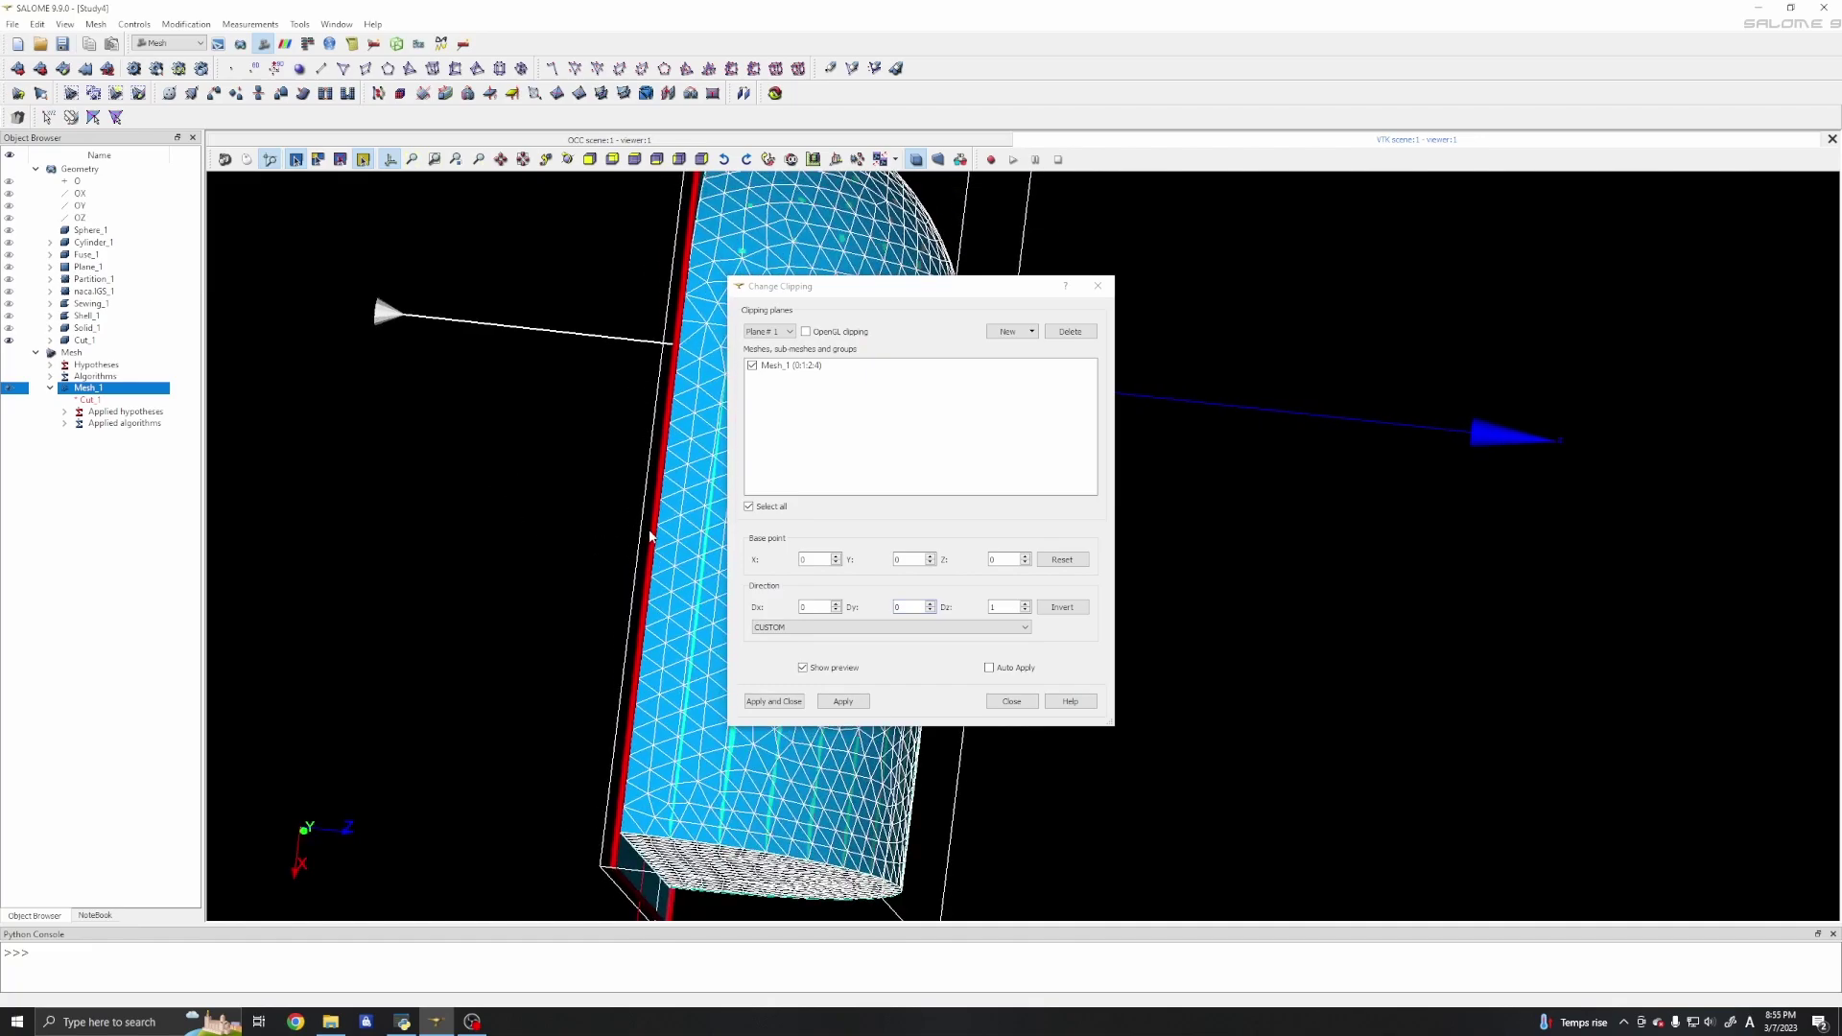
{"action": "left_click_drag", "start_coordinate": [653, 537], "coordinate": [672, 535]}
{"action": "left_click_drag", "start_coordinate": [668, 535], "coordinate": [667, 568]}
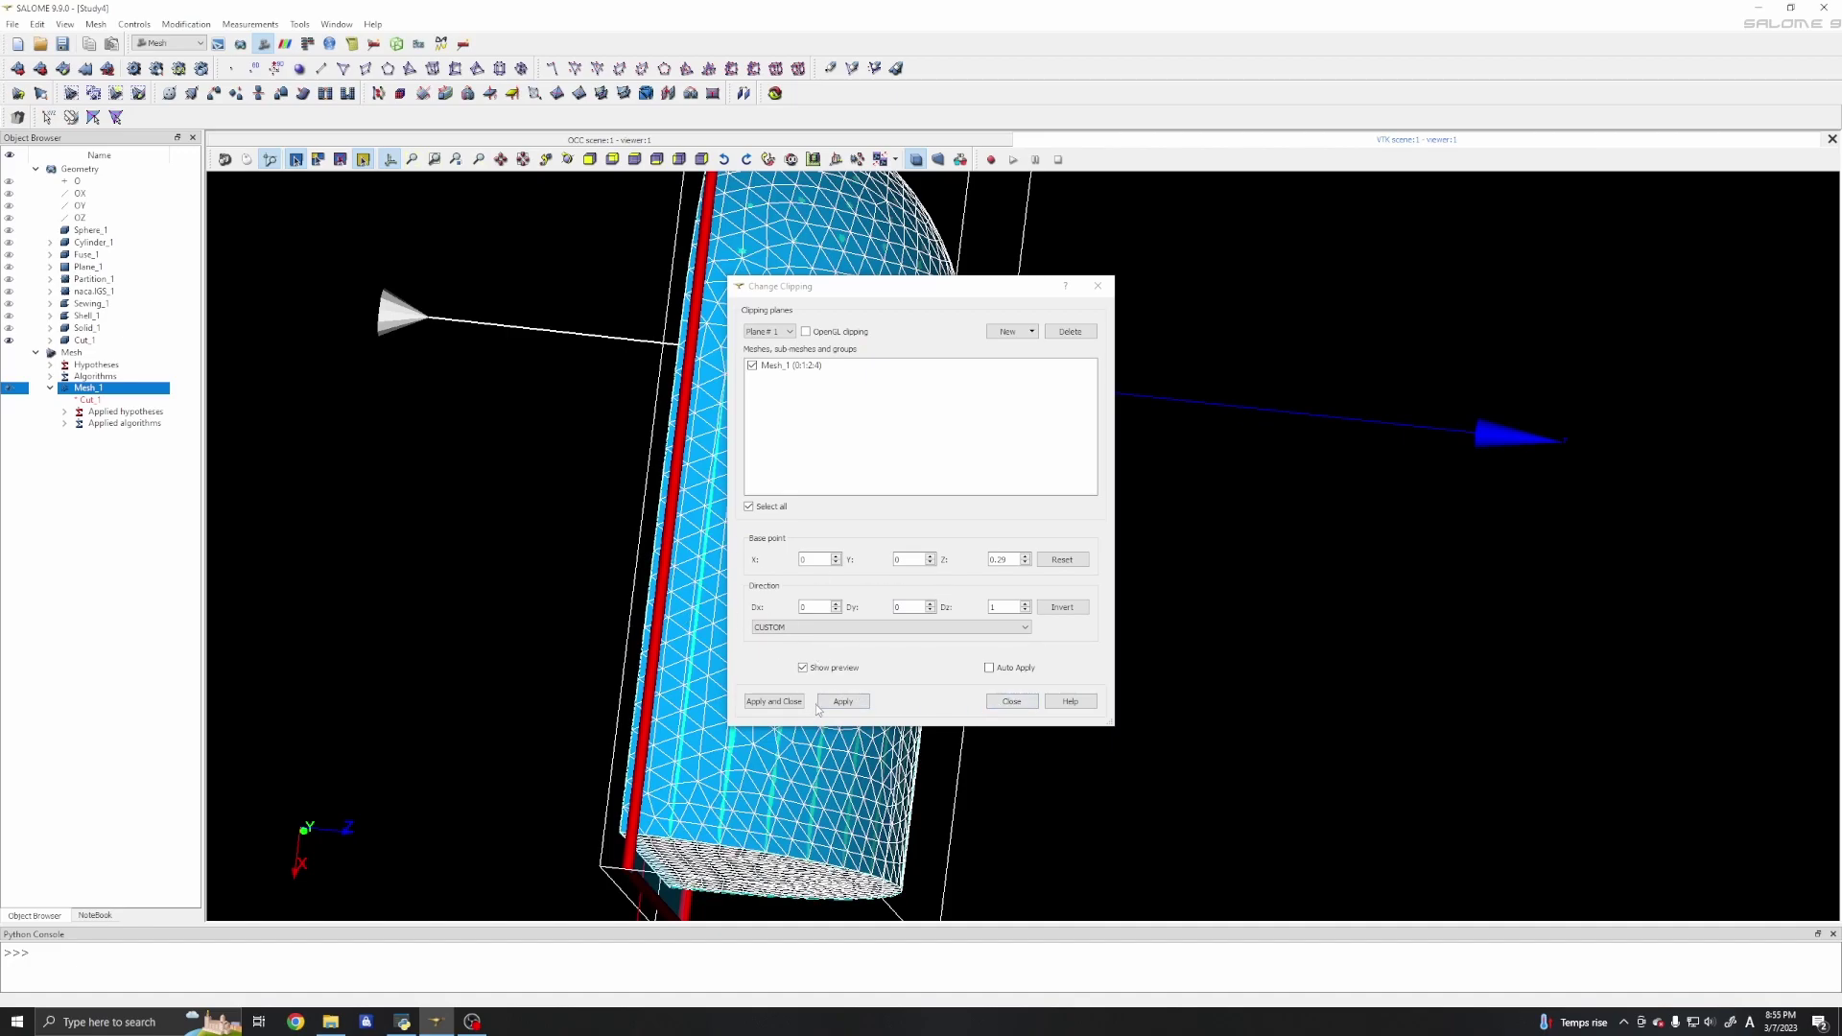
{"action": "left_click", "coordinate": [843, 701]}
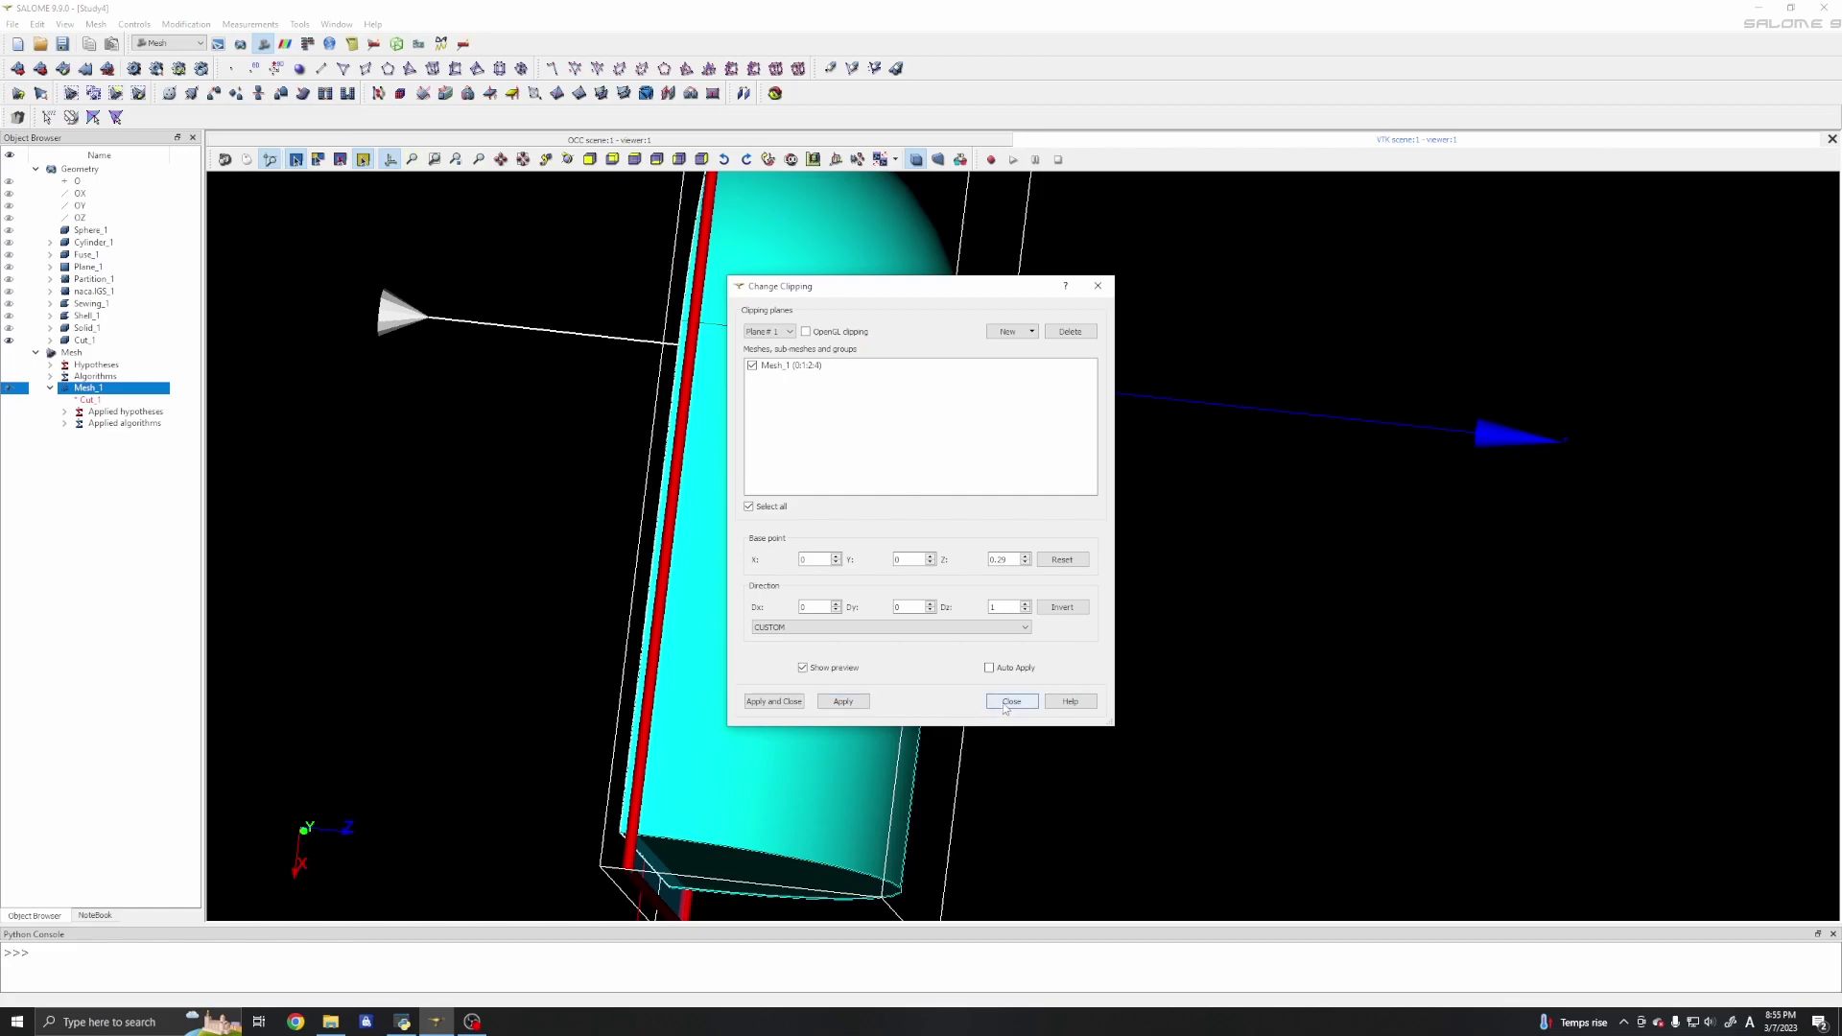
{"action": "left_click", "coordinate": [1011, 701]}
{"action": "left_click_drag", "start_coordinate": [544, 653], "coordinate": [715, 637]}
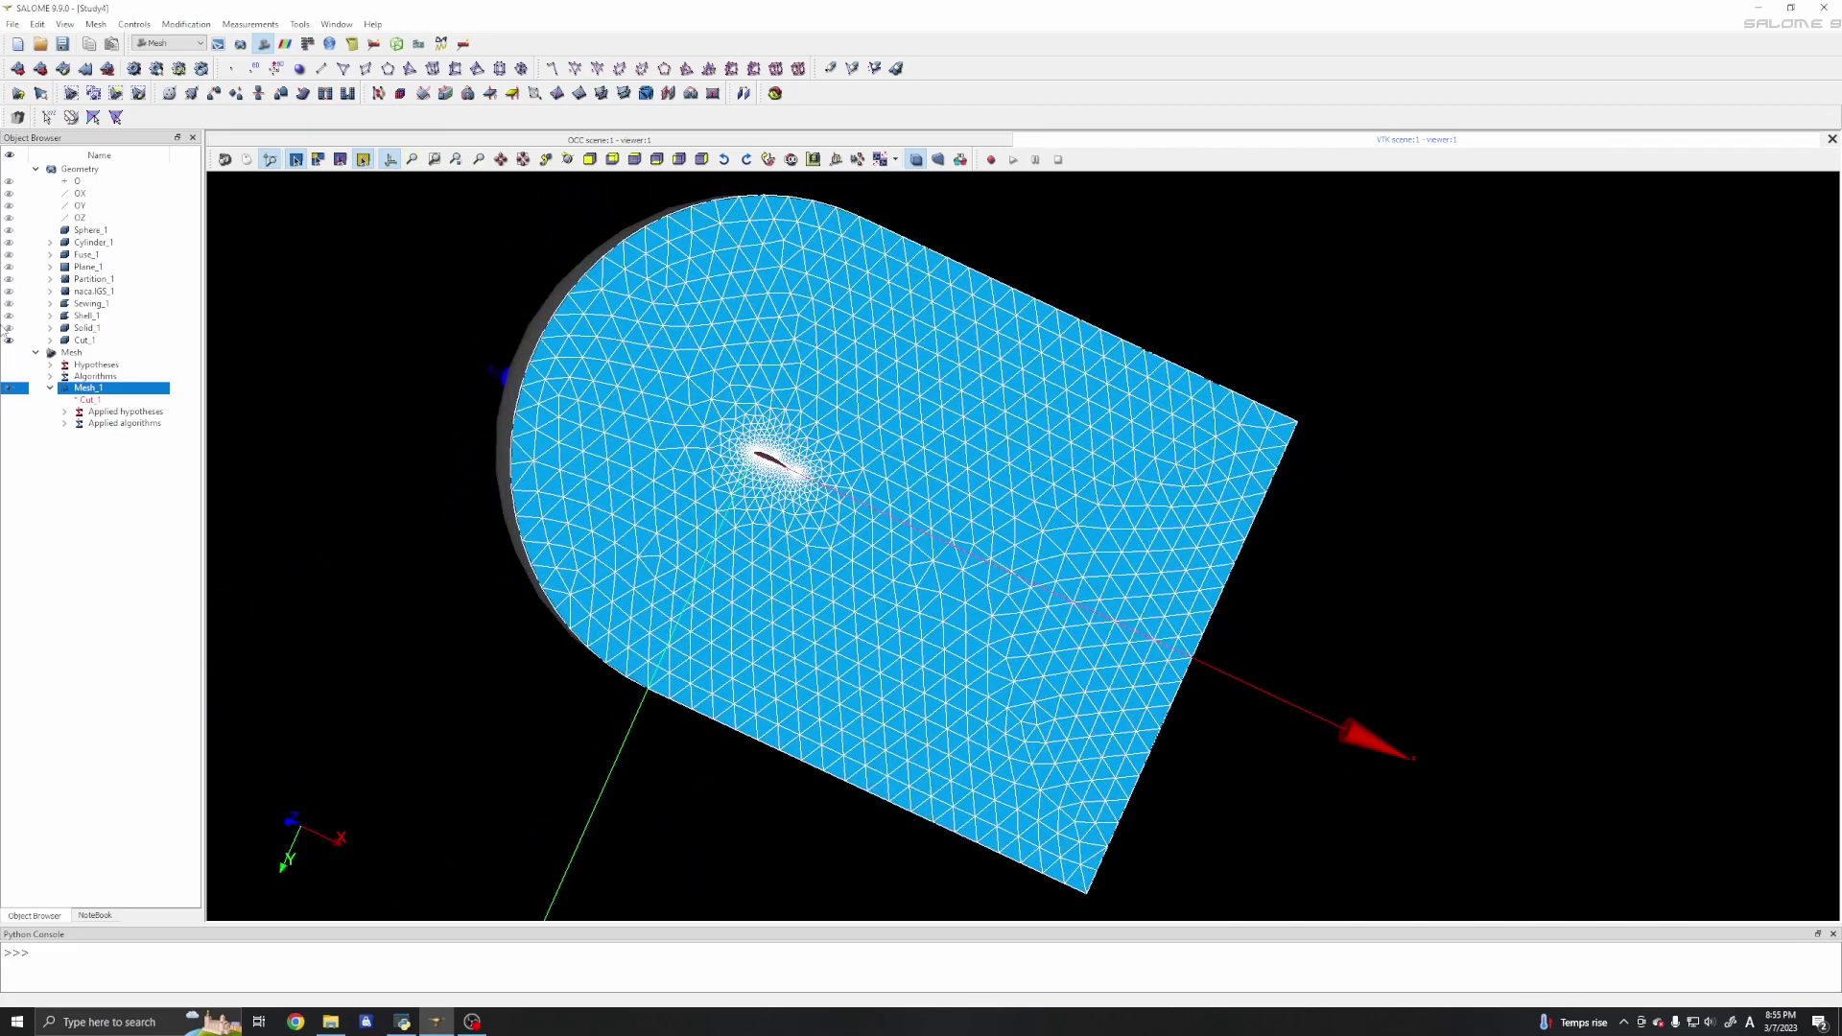
Hide the Cut_1 geometry so that only the clipped Mesh_1 is displayed.
{"action": "left_click_drag", "start_coordinate": [426, 377], "coordinate": [537, 561]}
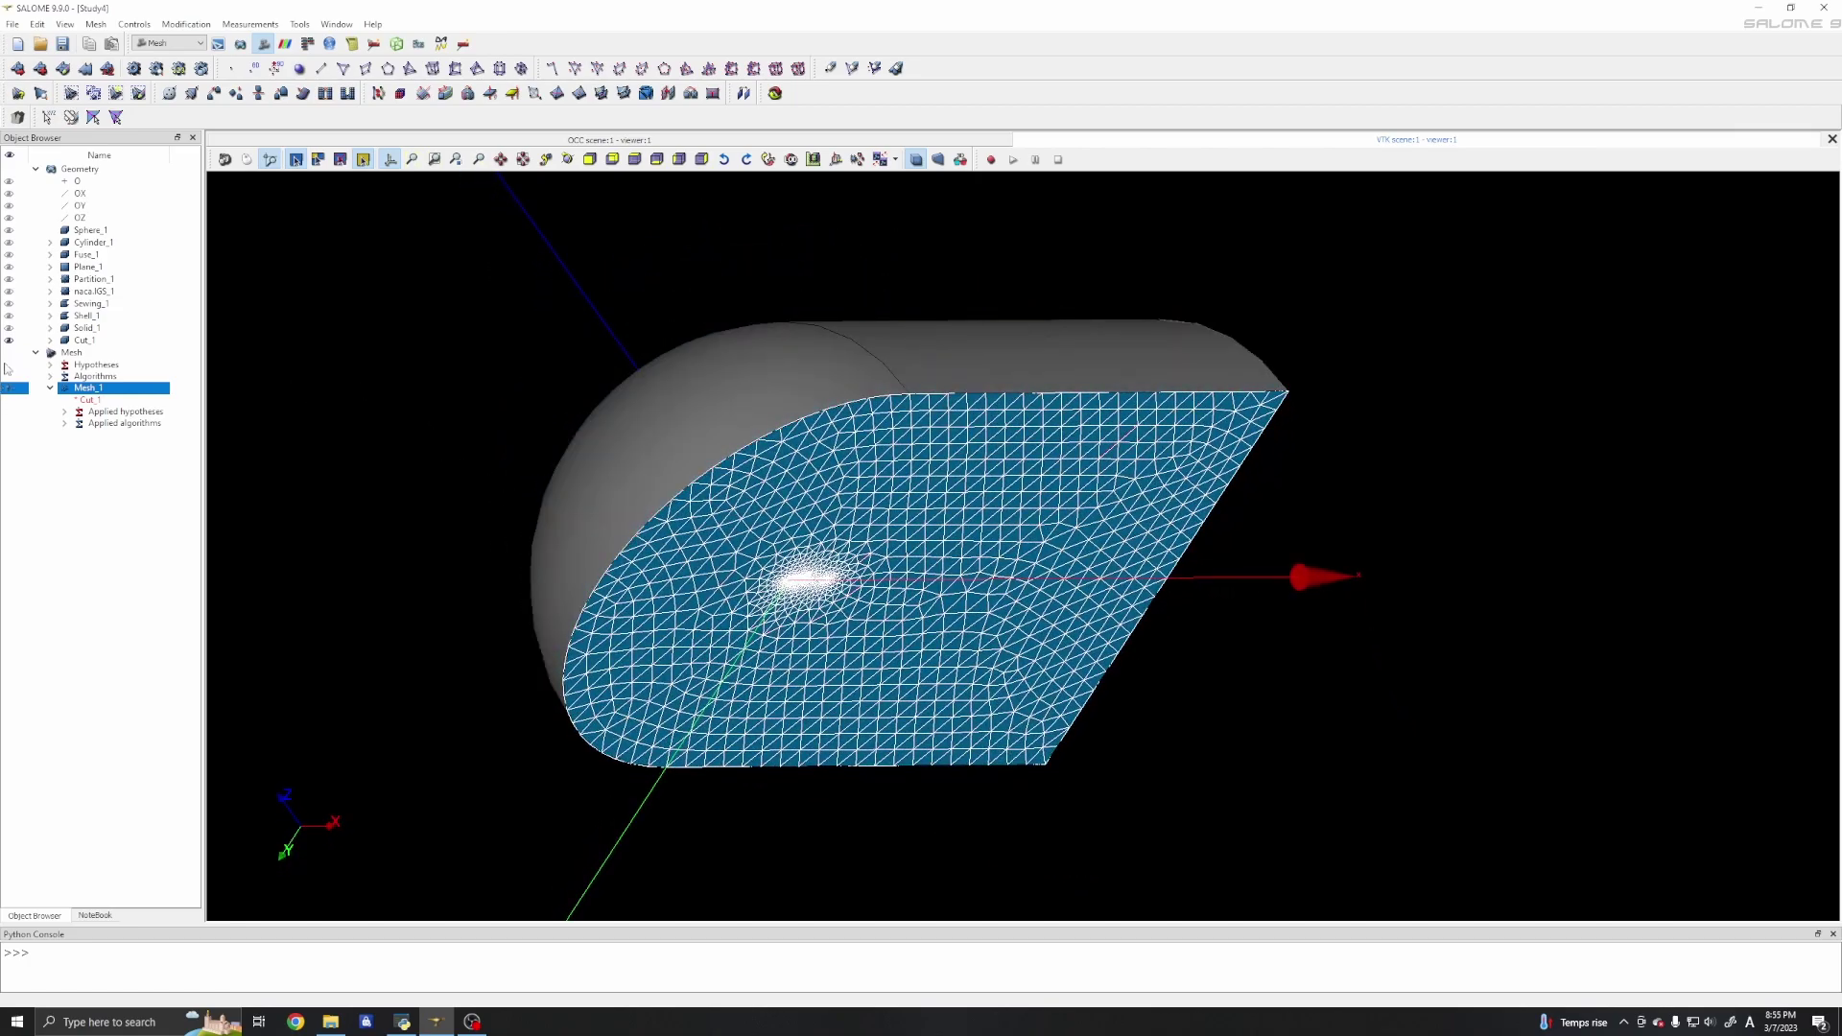
{"action": "left_click", "coordinate": [9, 341]}
Examine the clipped tetrahedra around the airfoil and across the whole flow domain.
{"action": "left_click_drag", "start_coordinate": [519, 460], "coordinate": [1048, 637]}
{"action": "scroll", "coordinate": [905, 651], "scroll_direction": "up", "scroll_amount": 8}
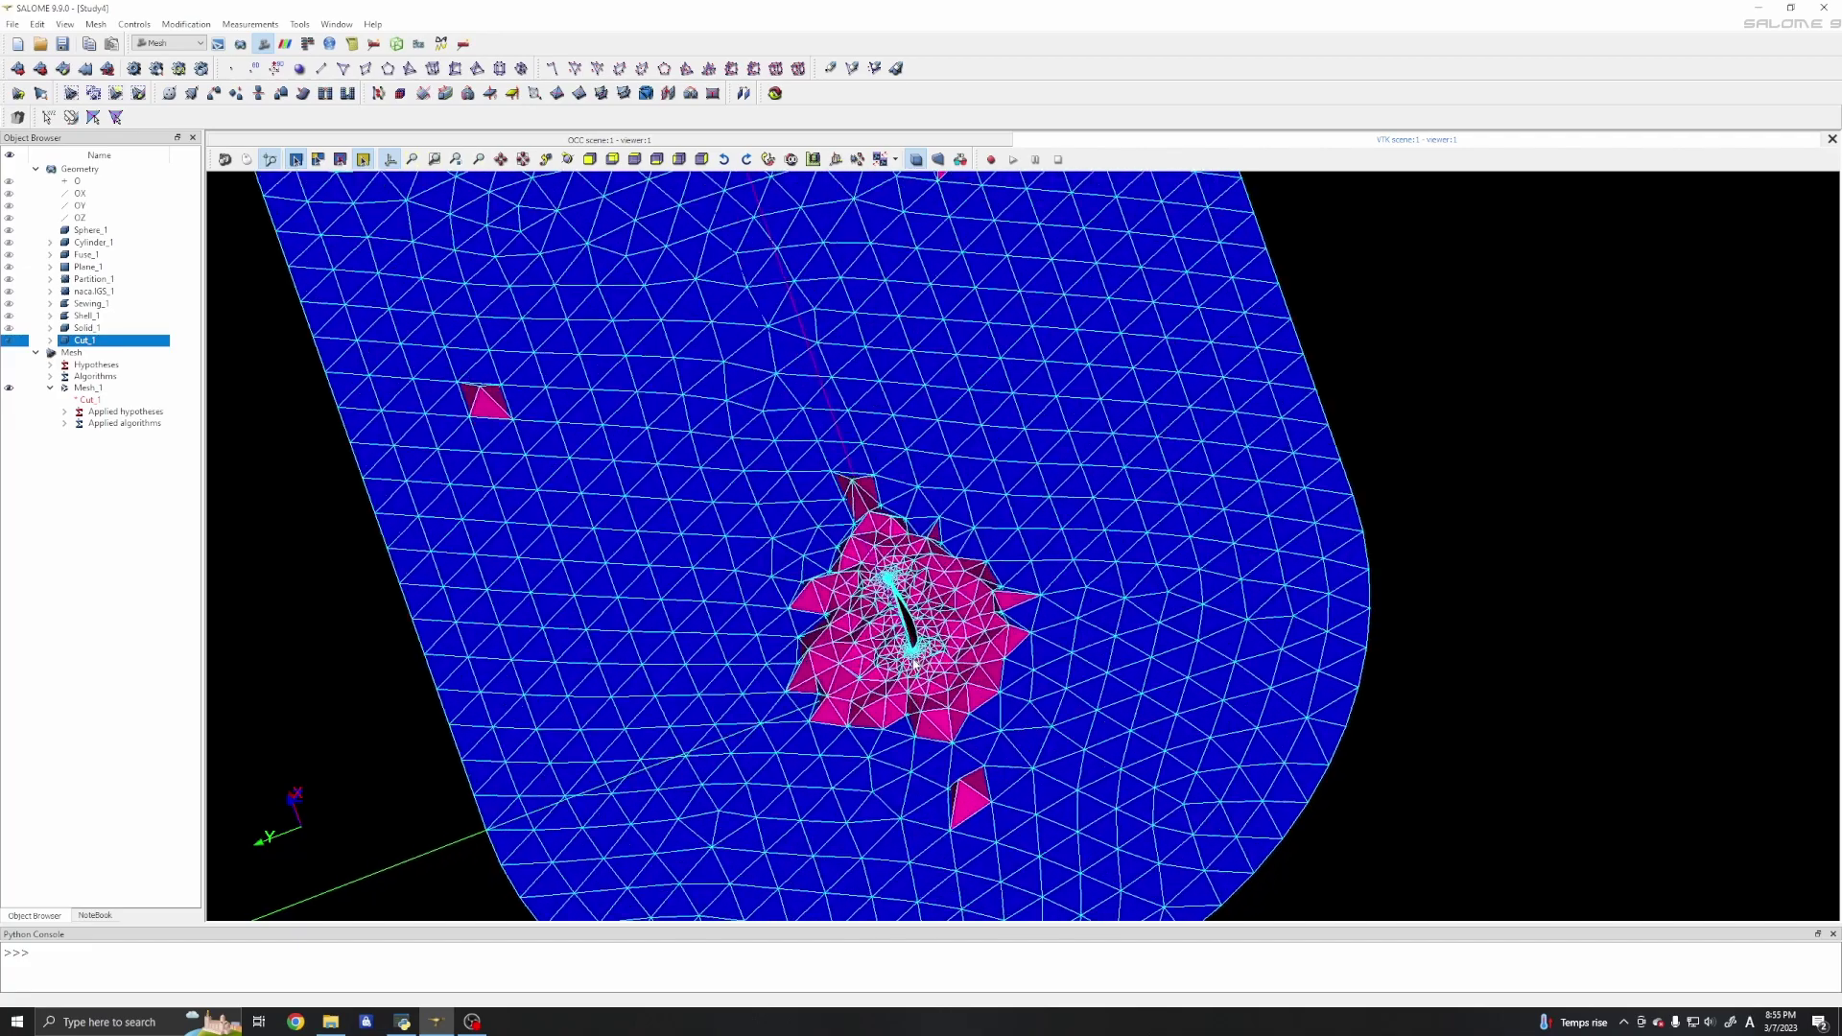
{"action": "scroll", "coordinate": [798, 581], "scroll_direction": "down", "scroll_amount": 5}
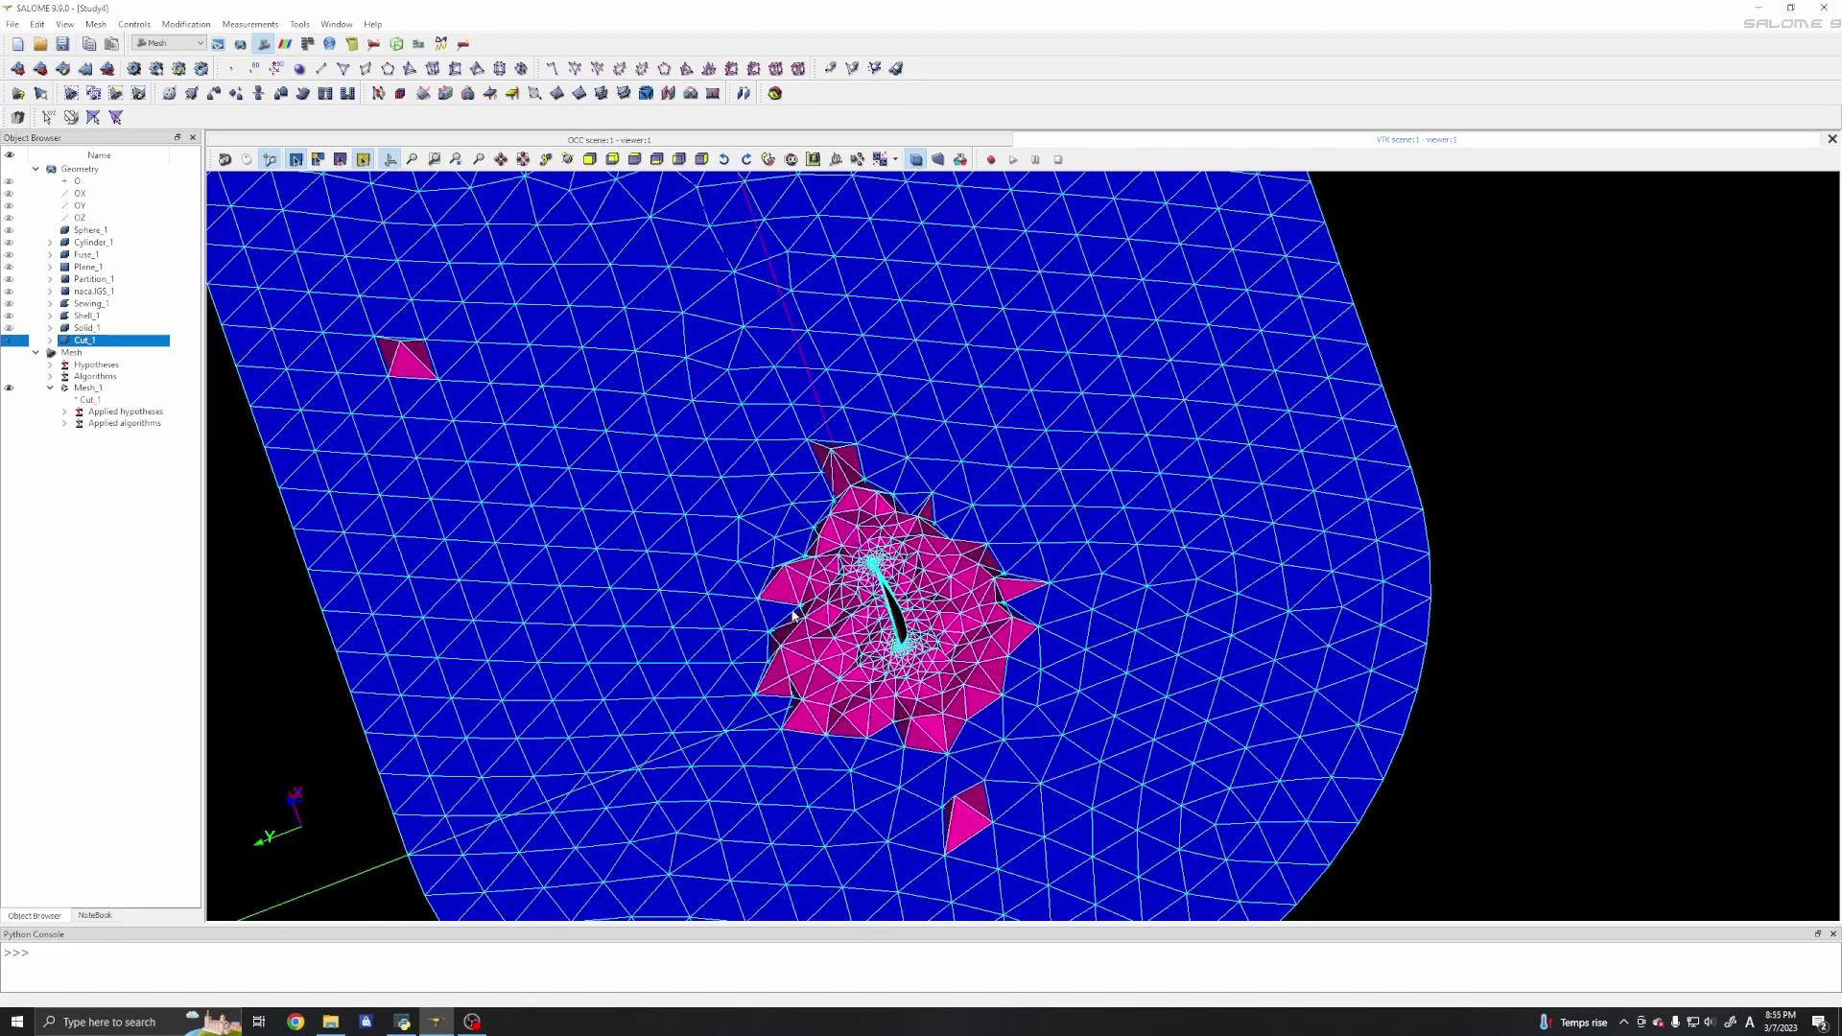
{"action": "scroll", "coordinate": [798, 580], "scroll_direction": "down", "scroll_amount": 3}
{"action": "scroll", "coordinate": [792, 594], "scroll_direction": "up", "scroll_amount": 7}
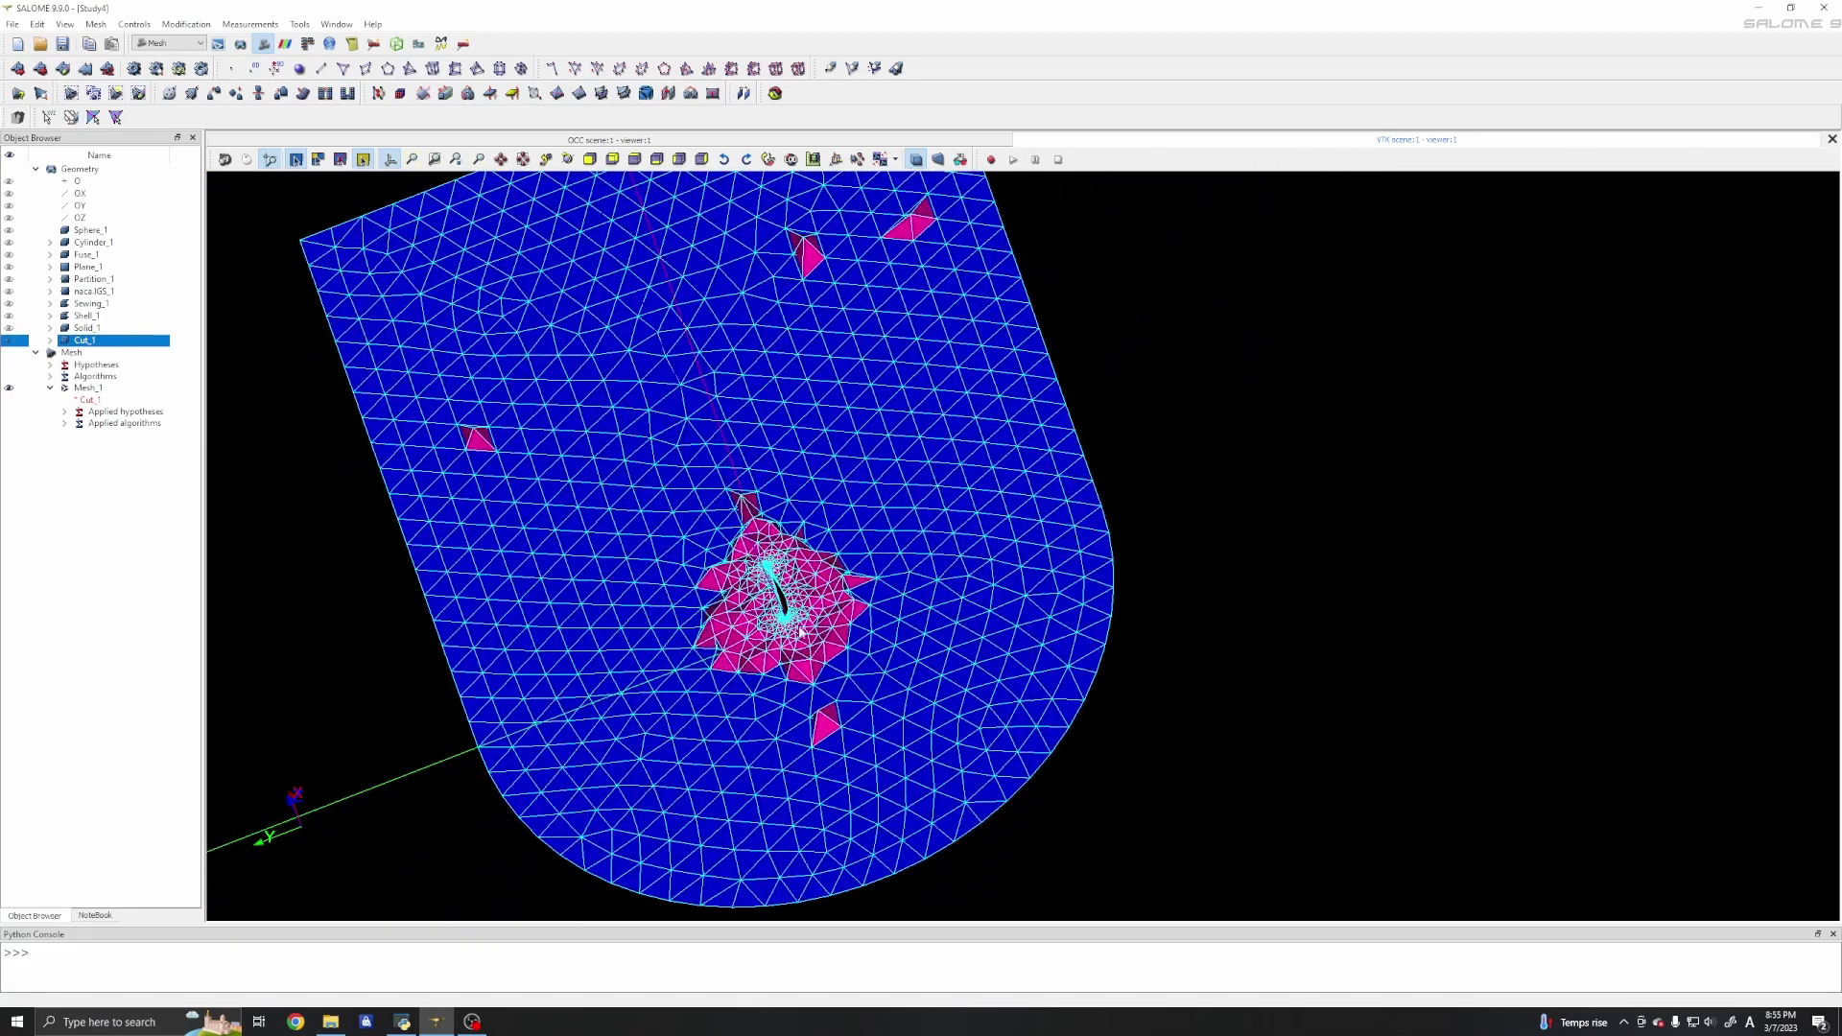
{"action": "scroll", "coordinate": [788, 611], "scroll_direction": "up", "scroll_amount": 8}
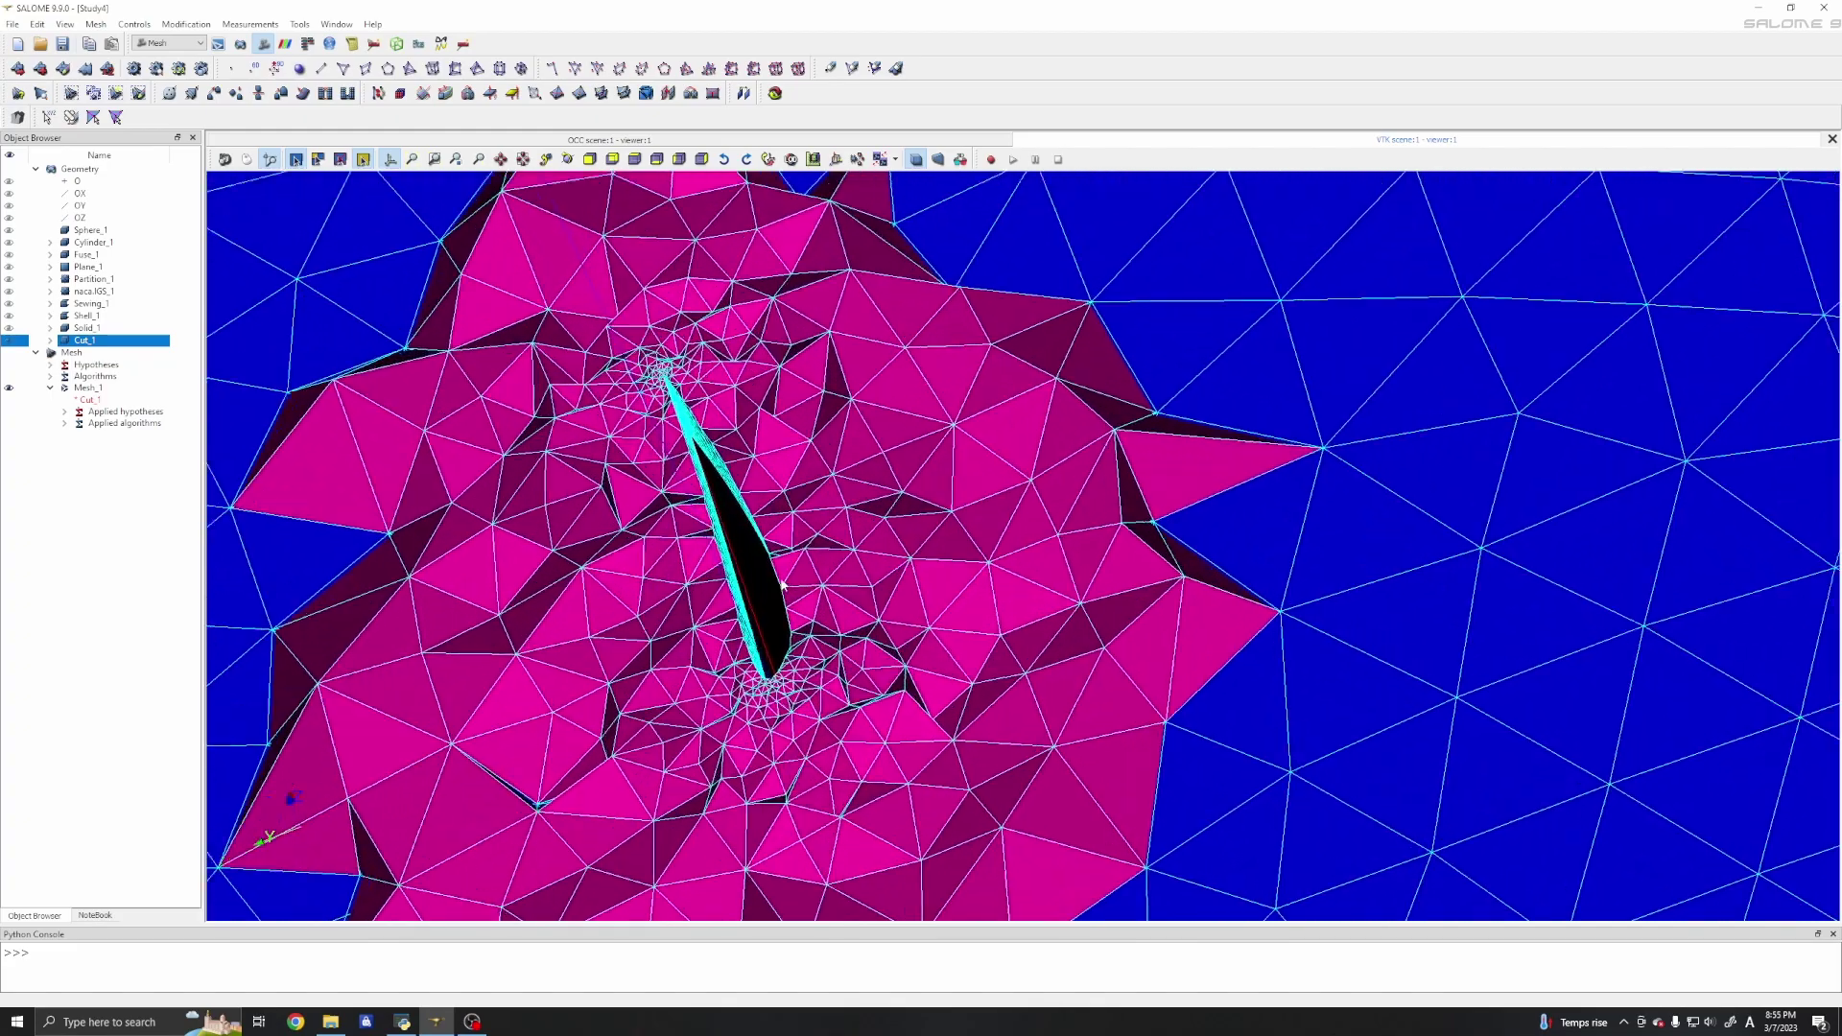
{"action": "scroll", "coordinate": [795, 594], "scroll_direction": "down", "scroll_amount": 4}
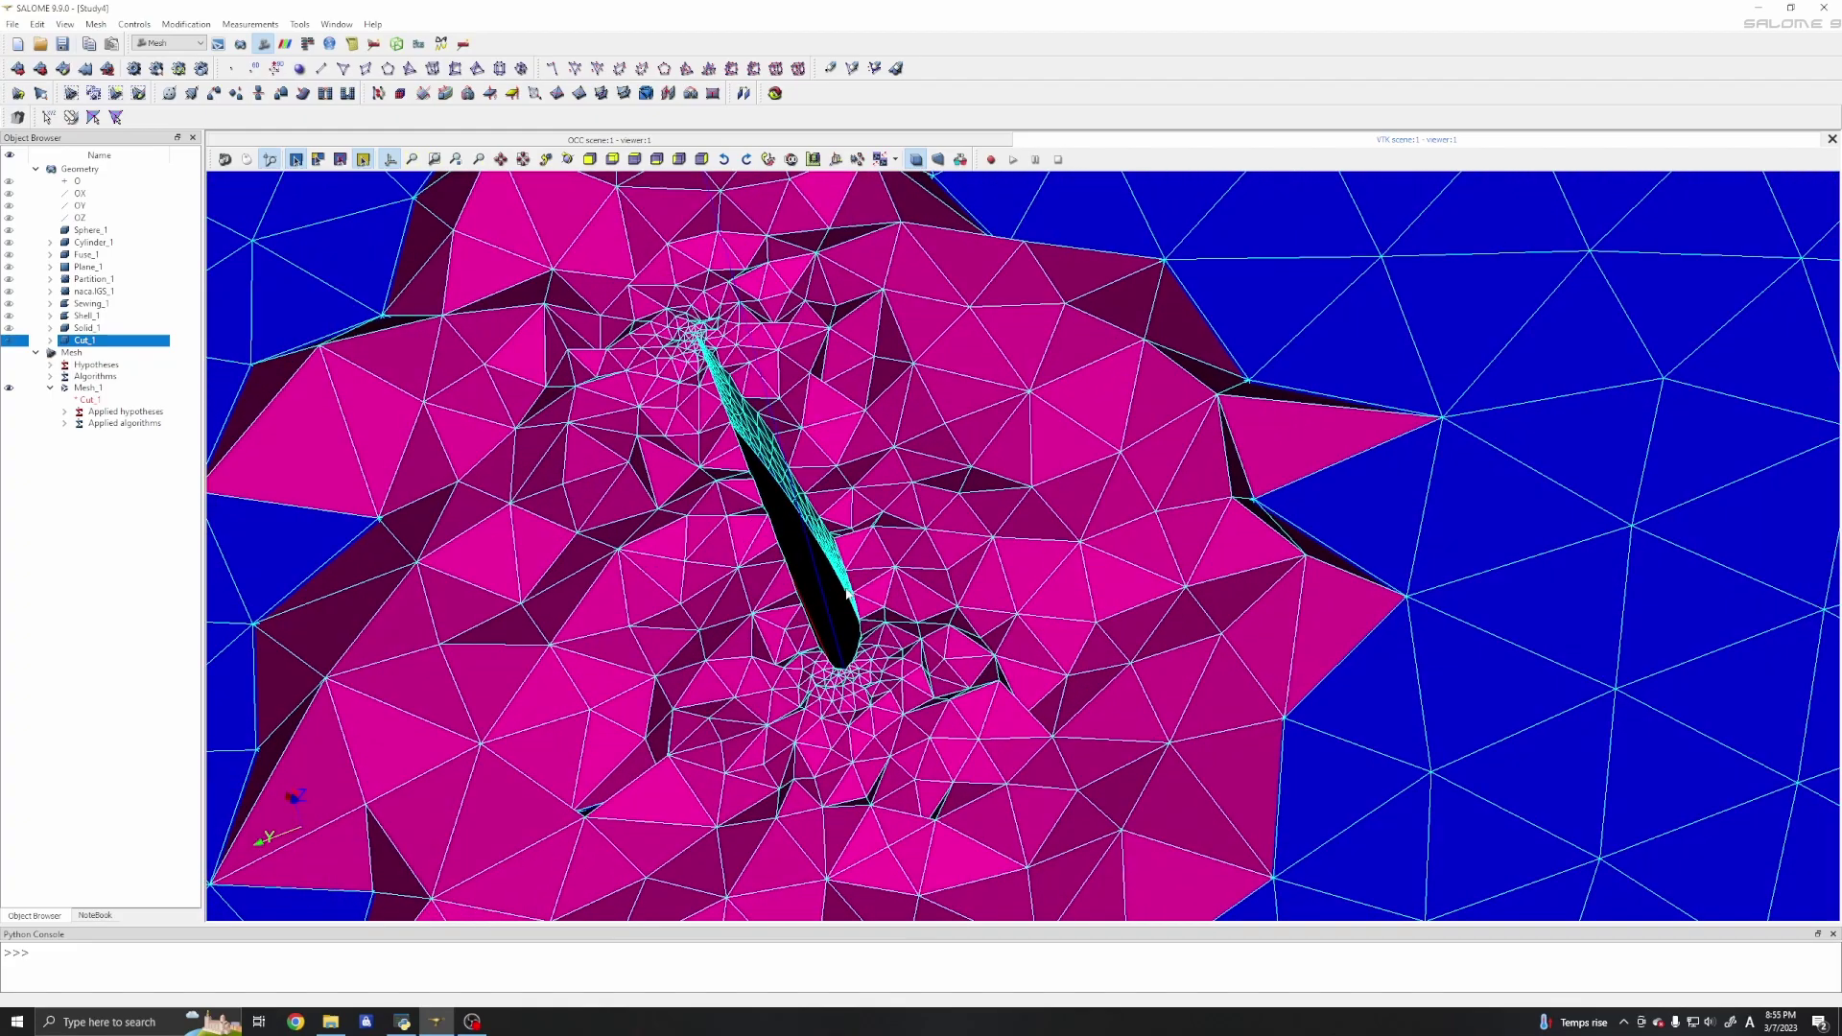
{"action": "scroll", "coordinate": [814, 552], "scroll_direction": "down", "scroll_amount": 8}
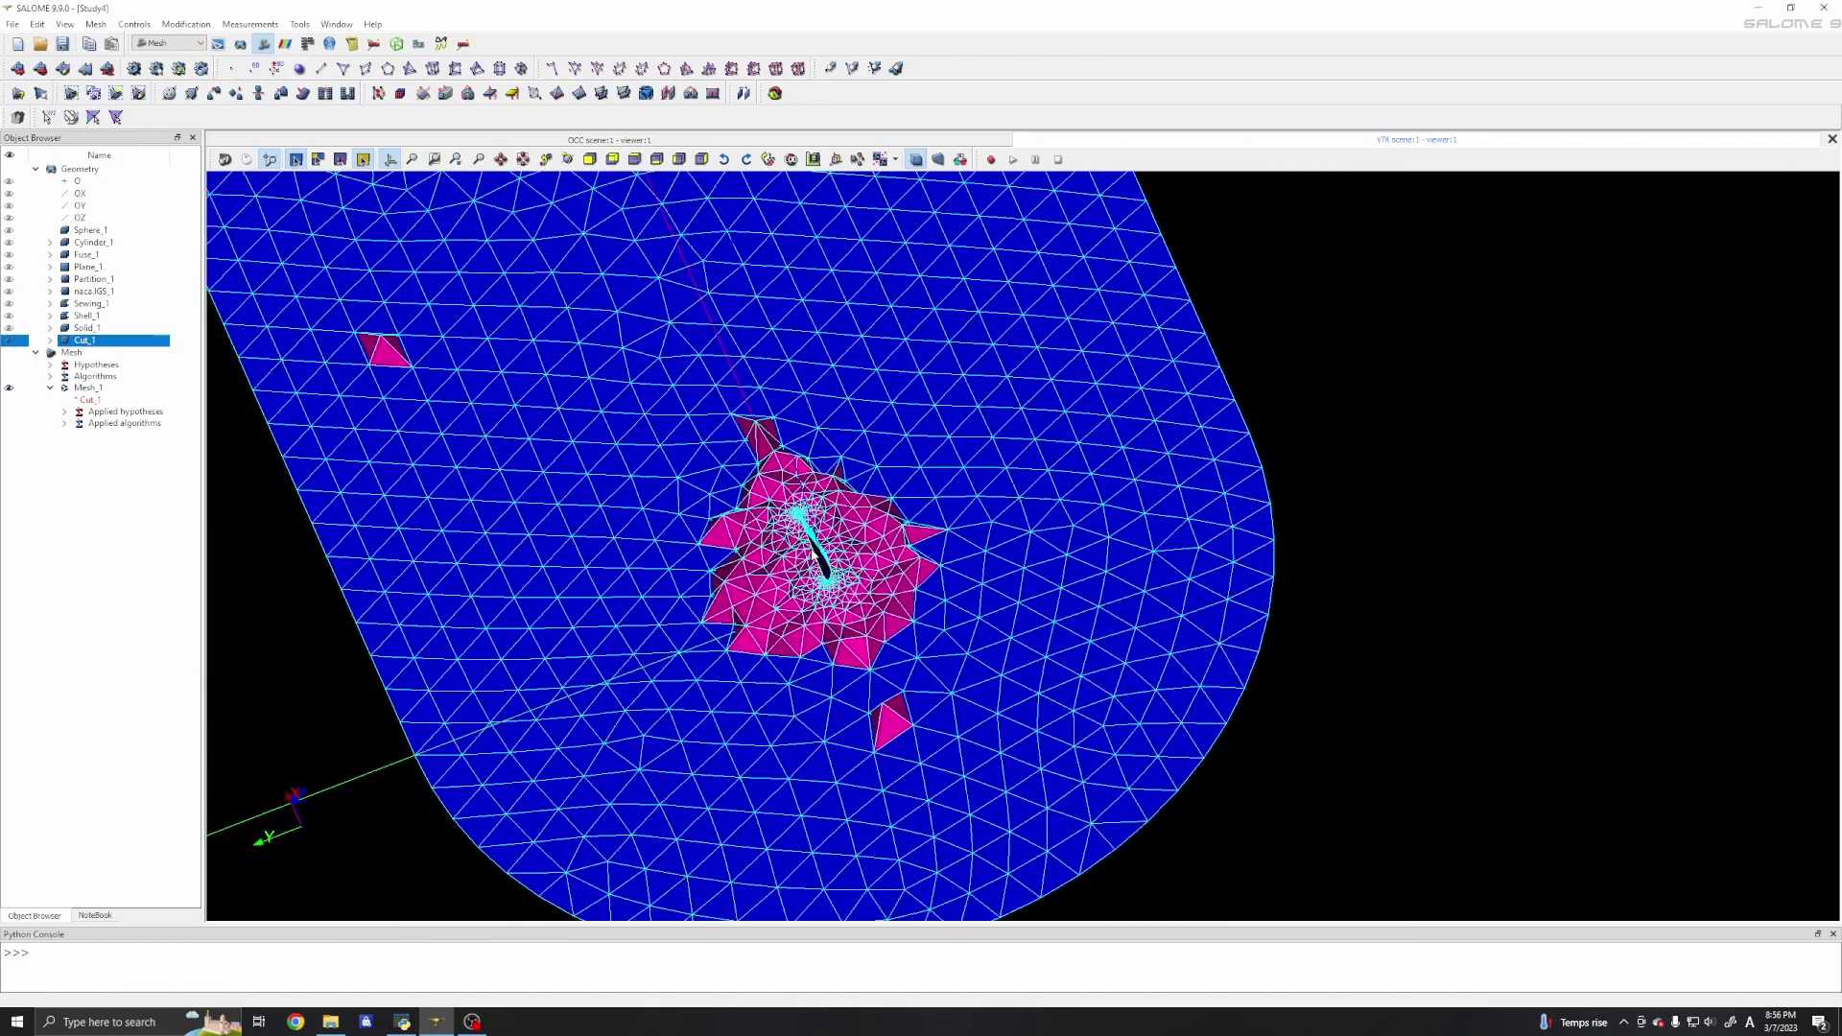
{"action": "left_click_drag", "start_coordinate": [814, 552], "coordinate": [407, 308]}
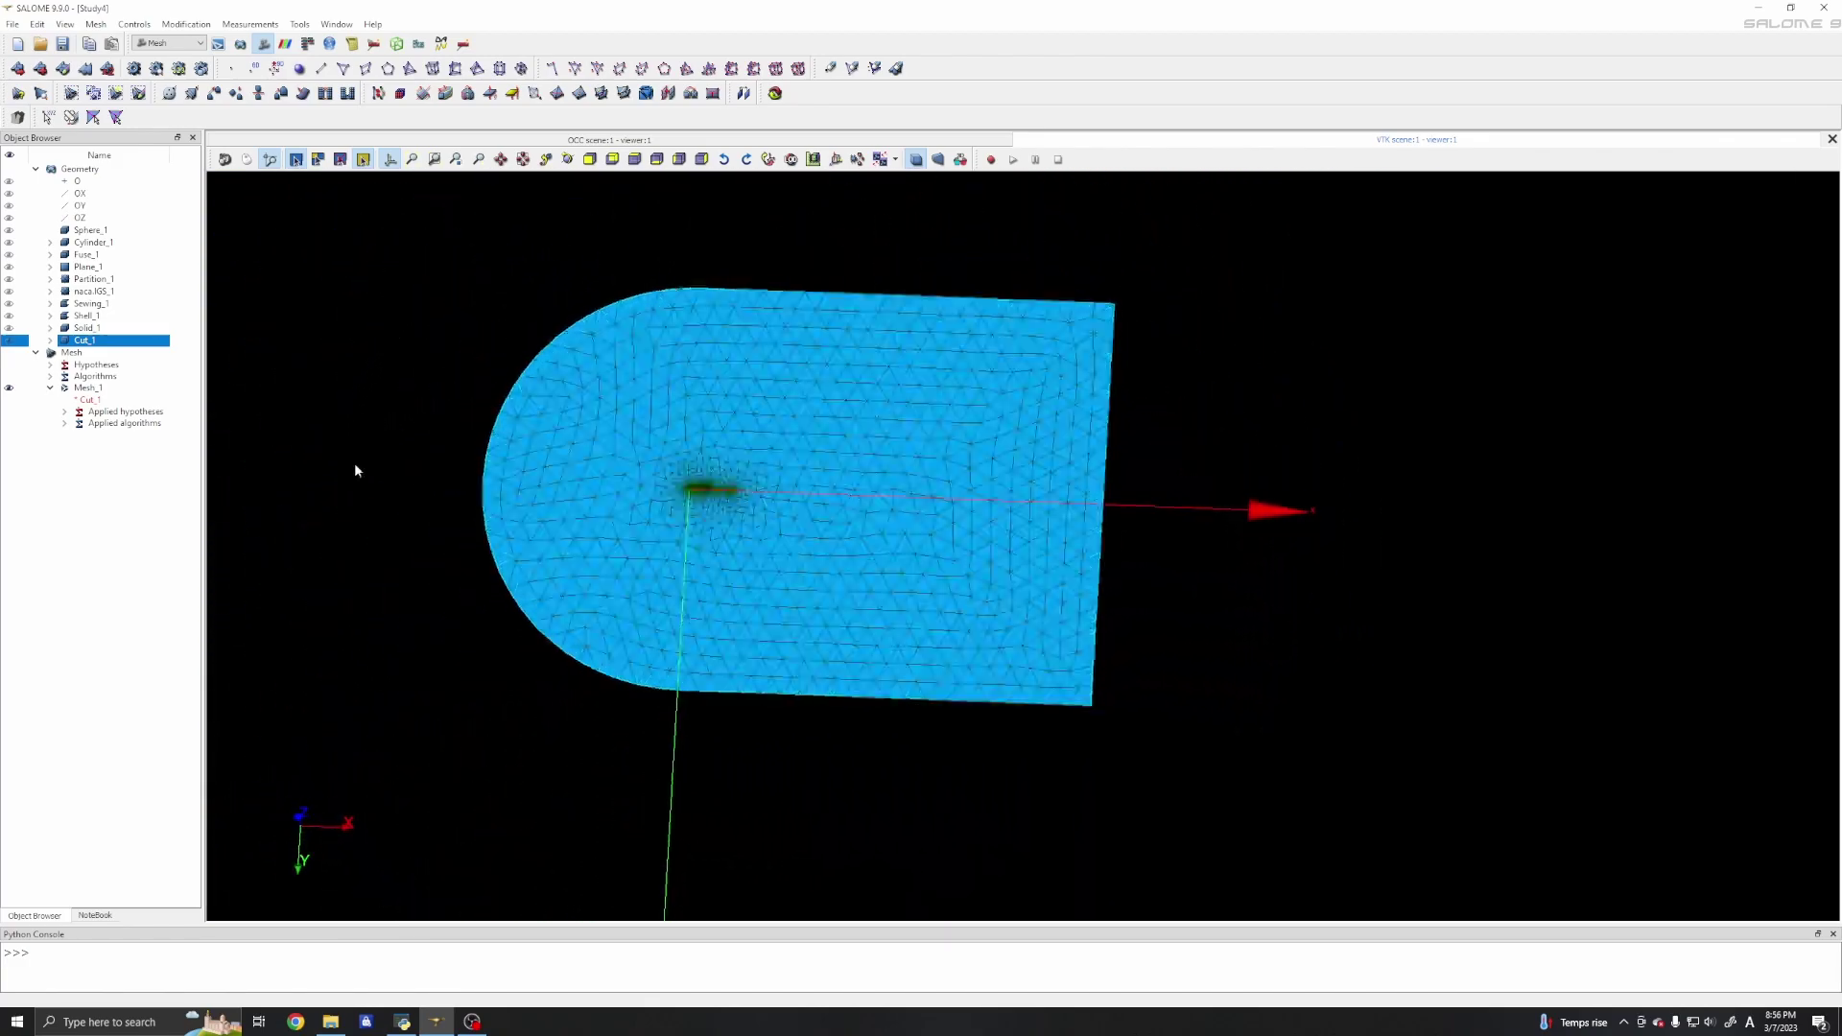
Open Mesh_1 for editing and create an additional Viscous Layers hypothesis for its 3D algorithm.
{"action": "left_click", "coordinate": [84, 388]}
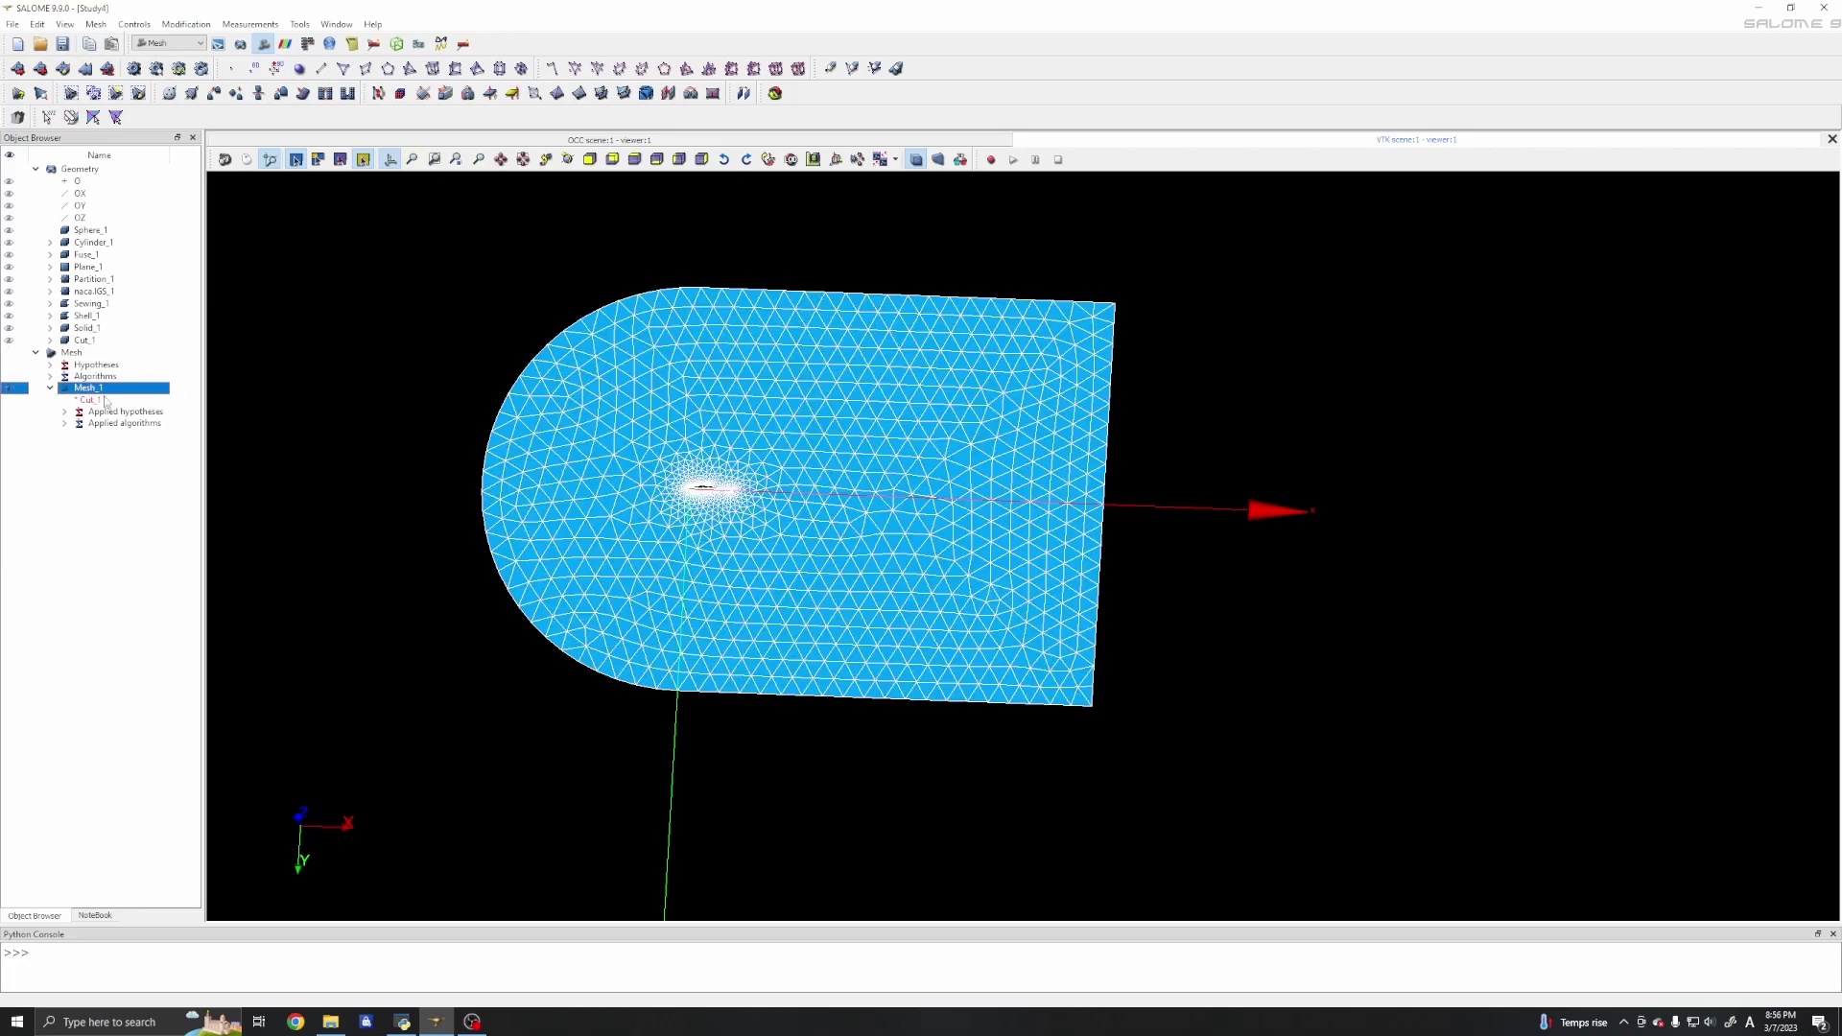
{"action": "scroll", "coordinate": [612, 463], "scroll_direction": "up", "scroll_amount": 2}
{"action": "scroll", "coordinate": [612, 463], "scroll_direction": "up", "scroll_amount": 5}
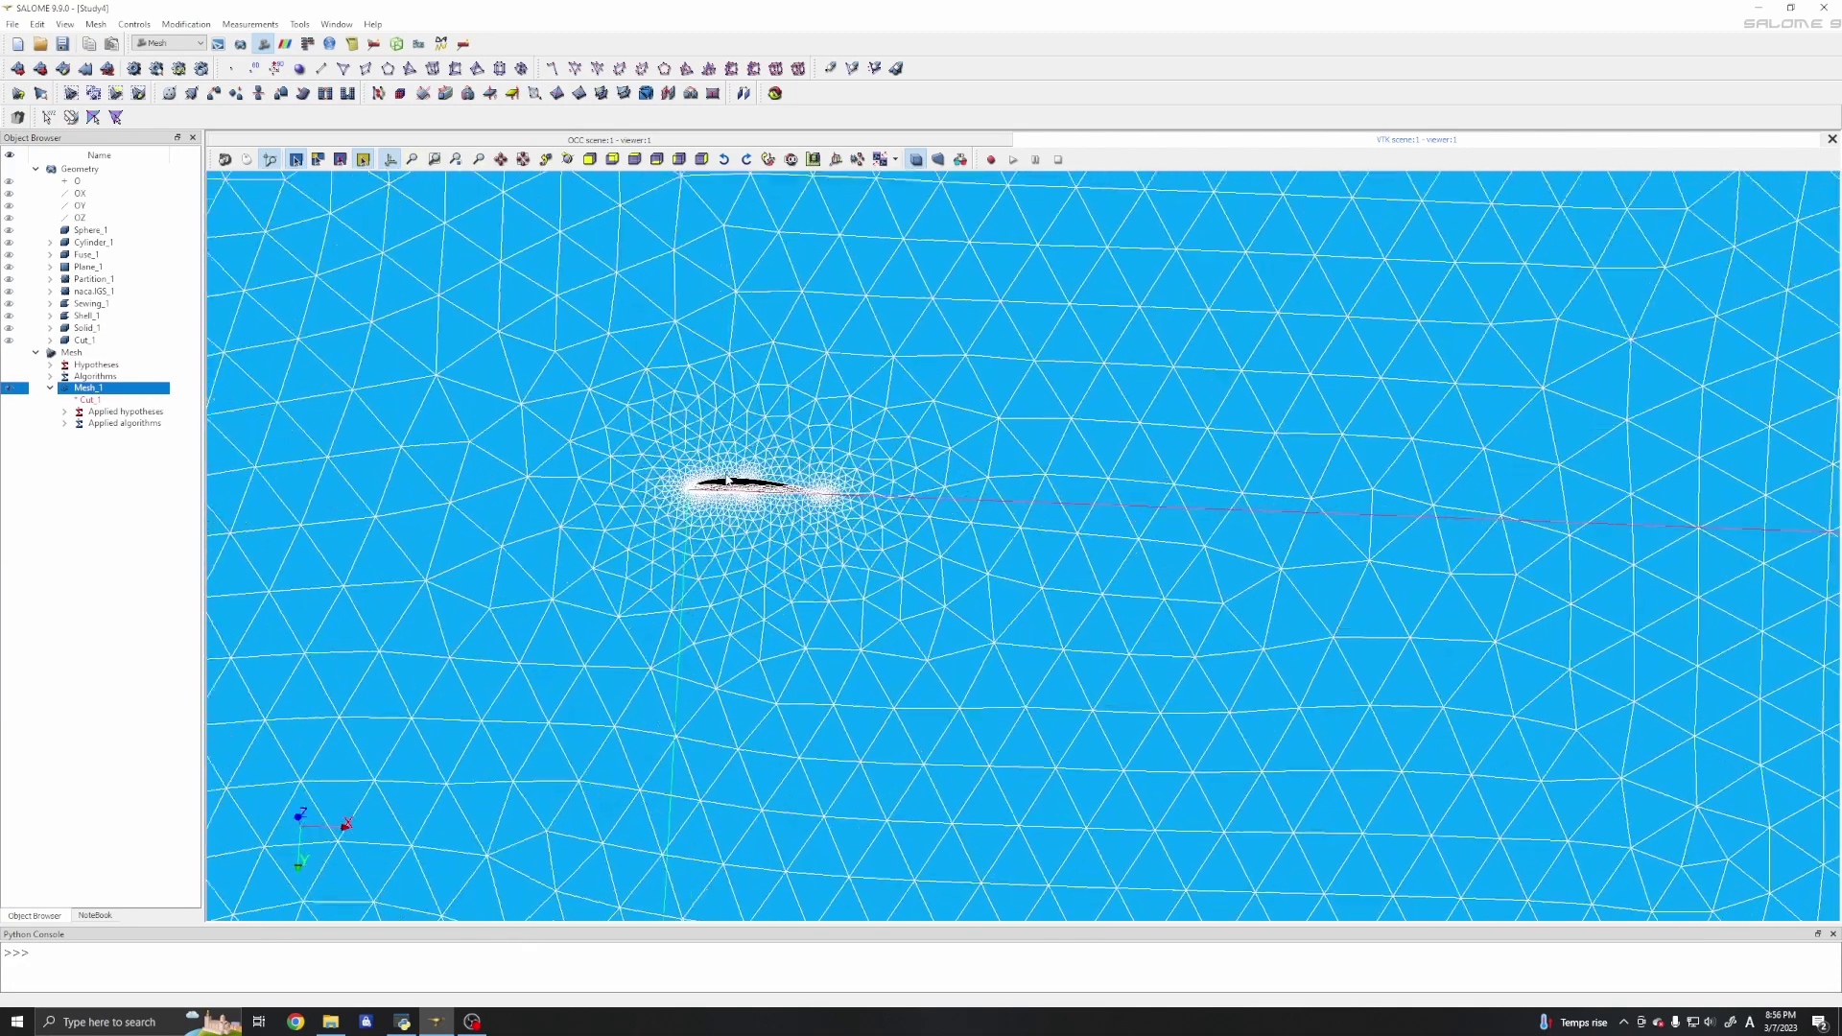
{"action": "scroll", "coordinate": [735, 468], "scroll_direction": "up", "scroll_amount": 1}
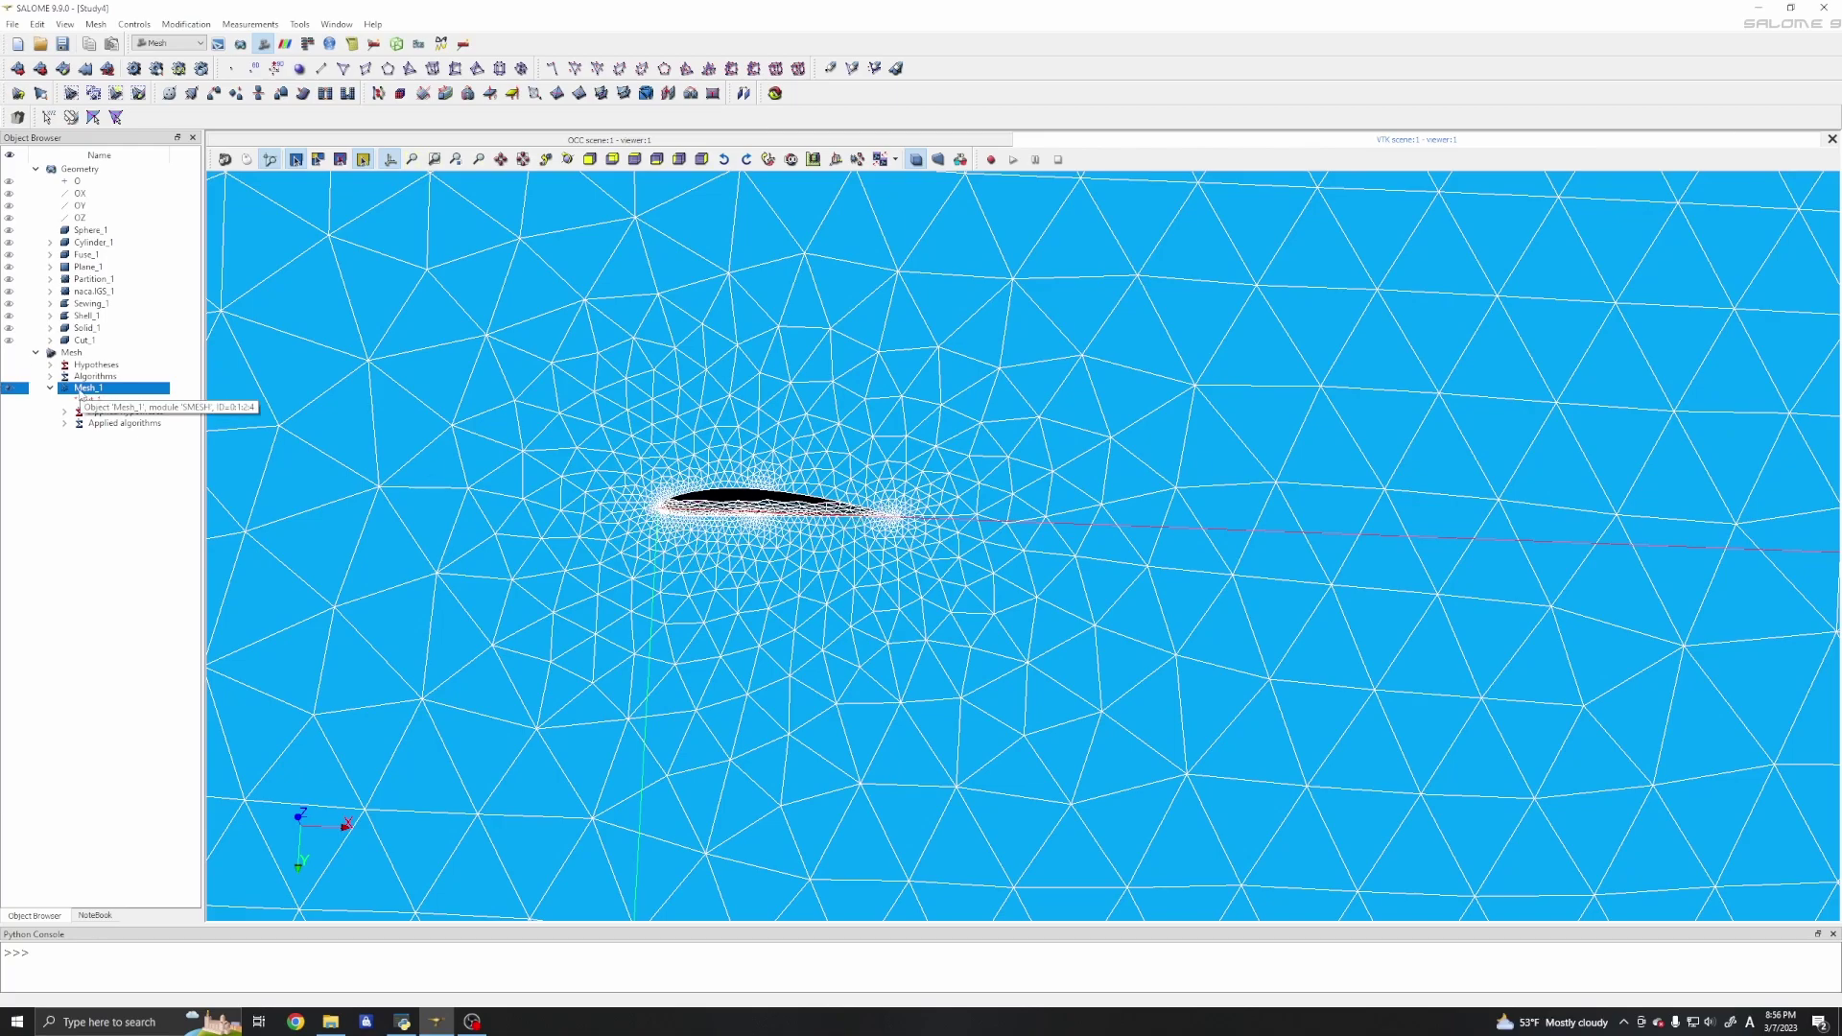
{"action": "right_click", "coordinate": [81, 389]}
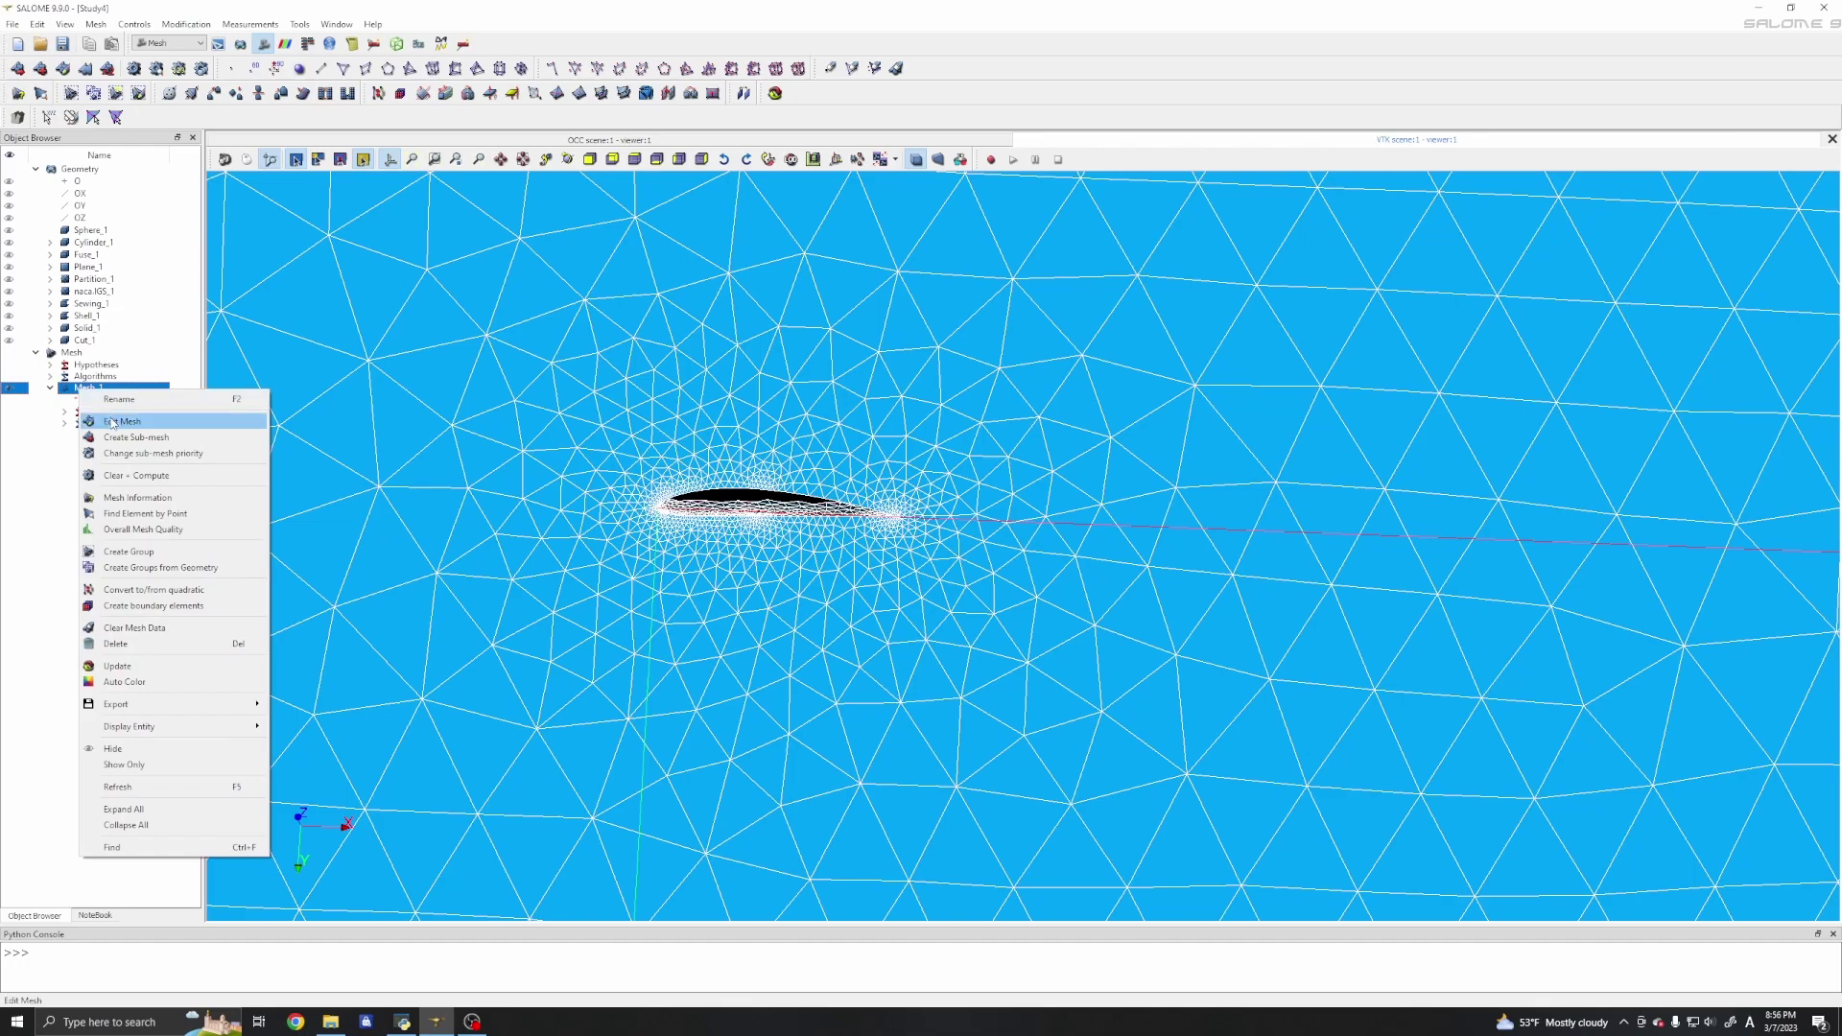
{"action": "left_click", "coordinate": [112, 422]}
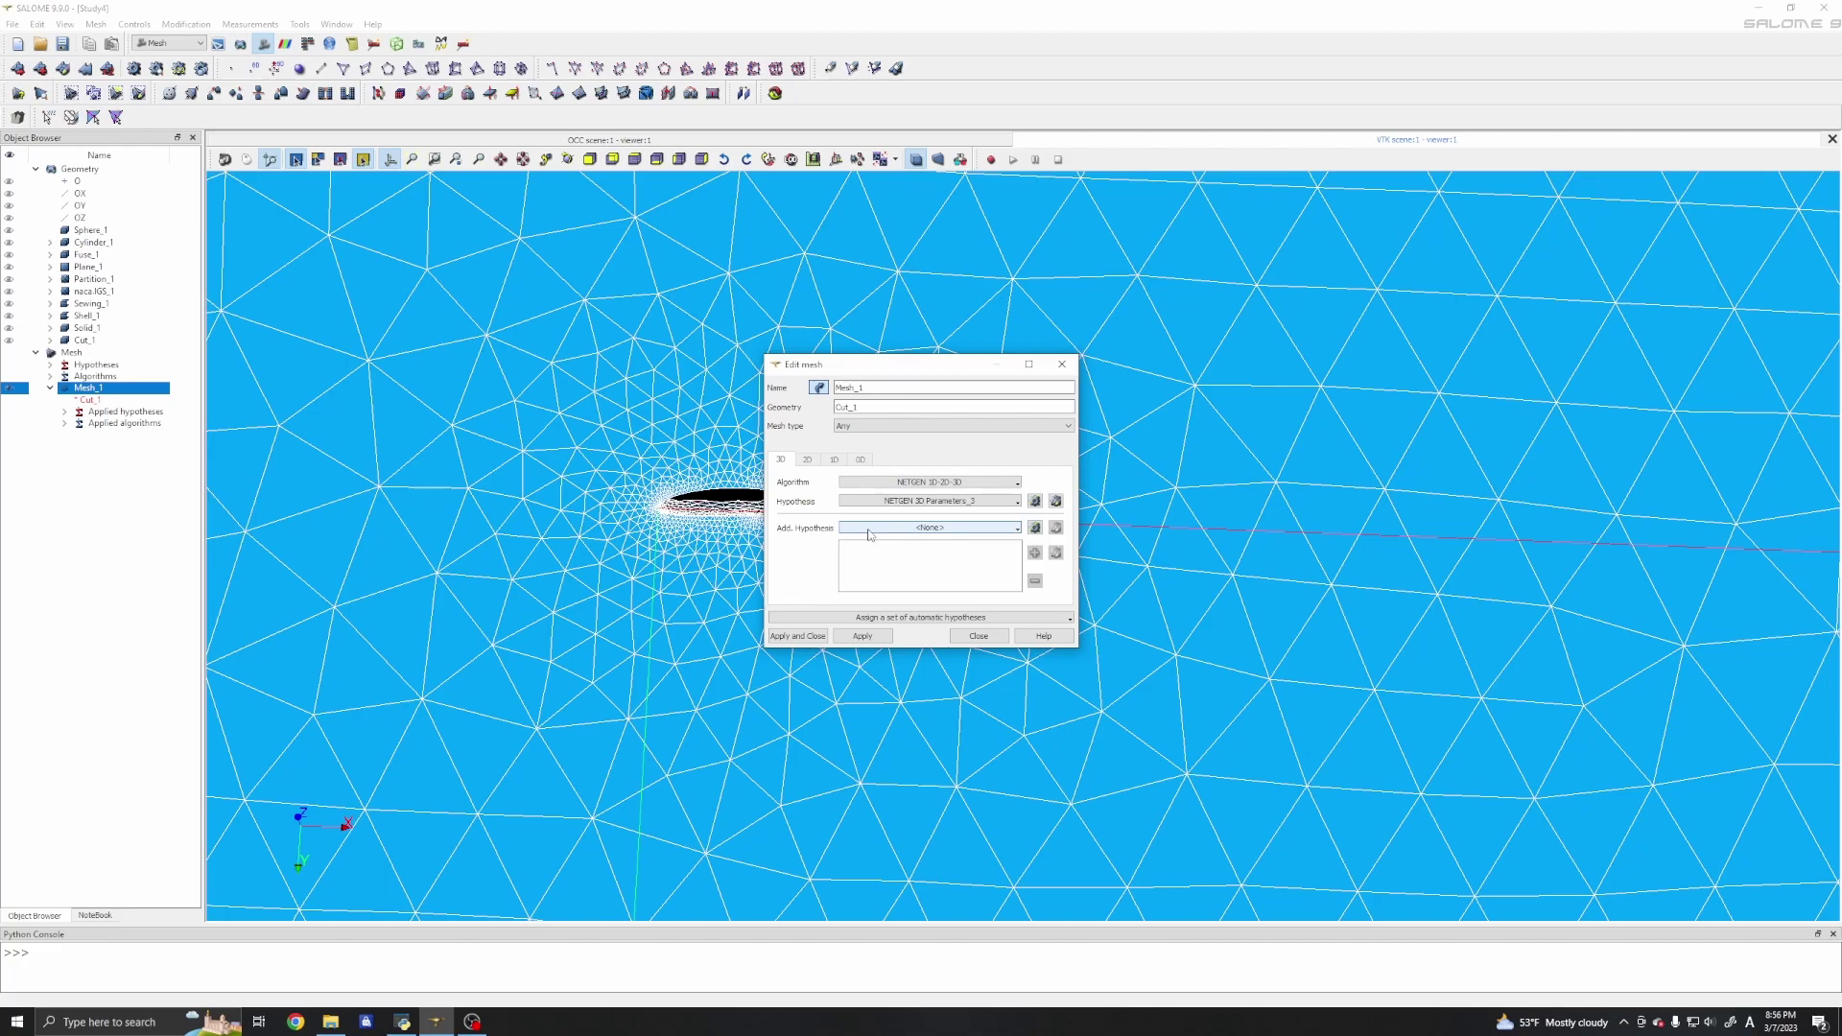
{"action": "left_click", "coordinate": [1035, 528]}
{"action": "left_click", "coordinate": [1060, 545]}
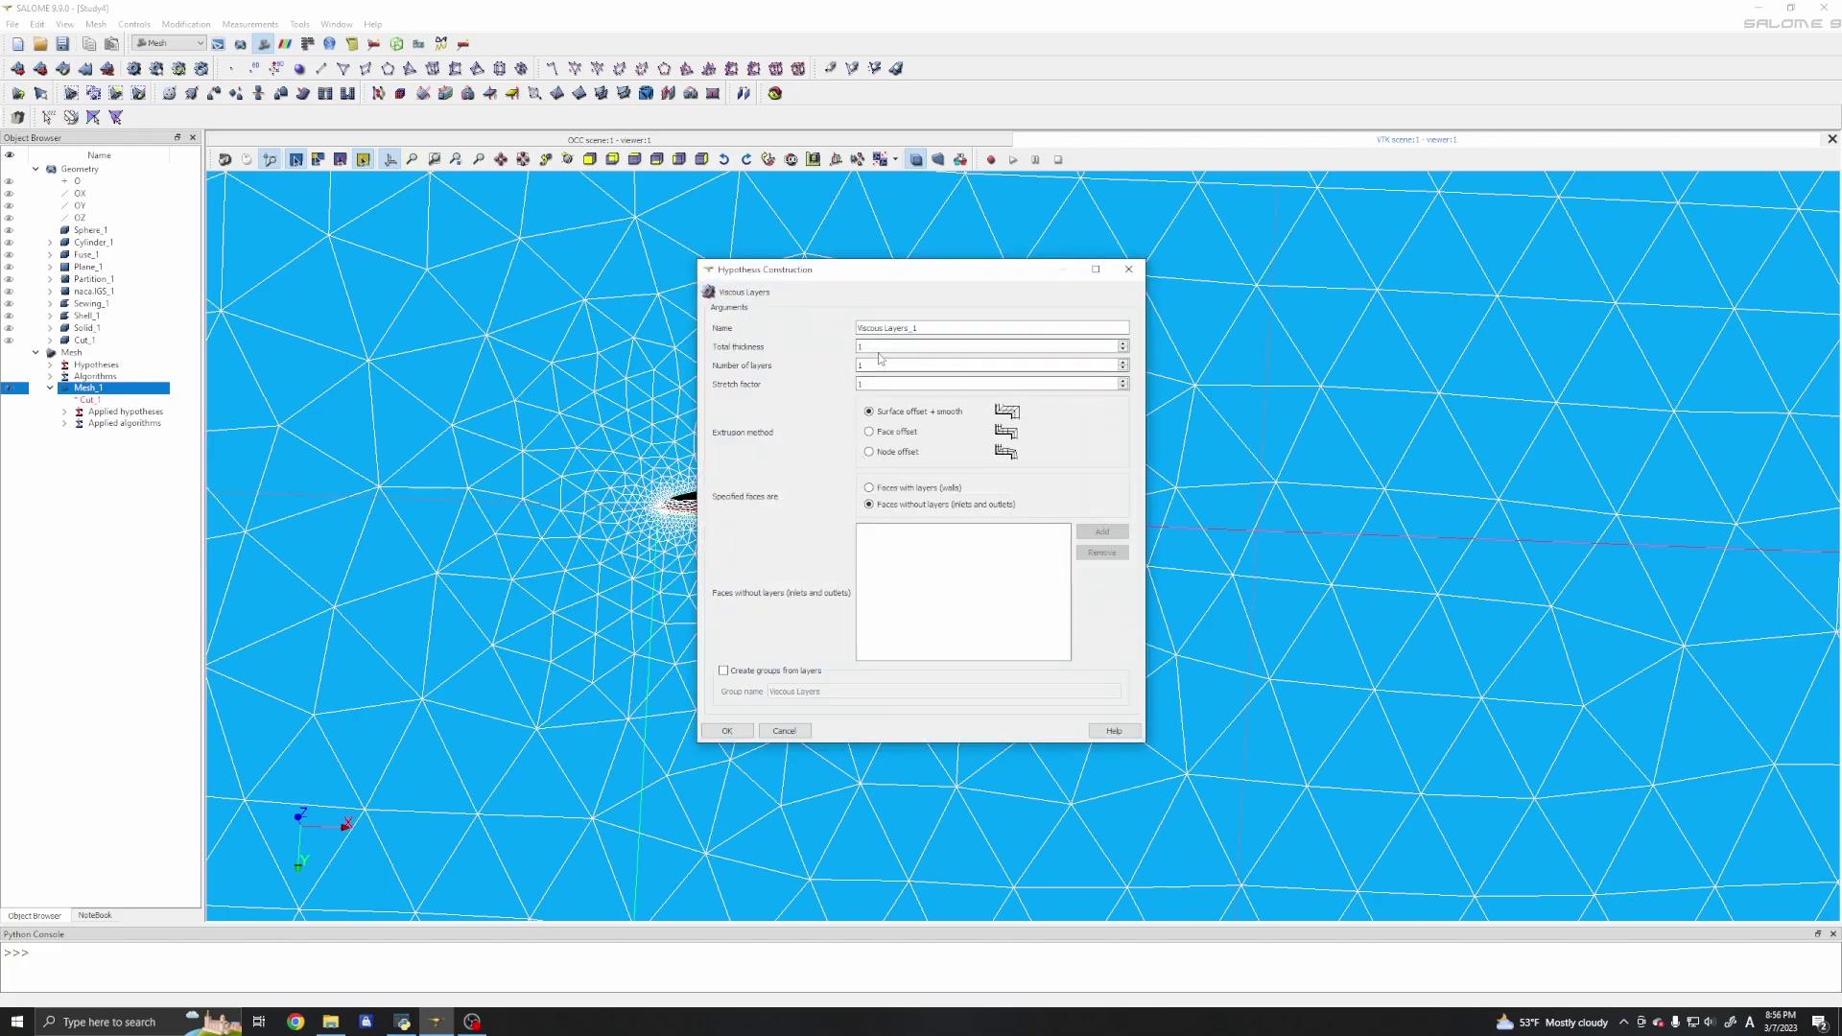
{"action": "left_click_drag", "start_coordinate": [858, 271], "coordinate": [1086, 270]}
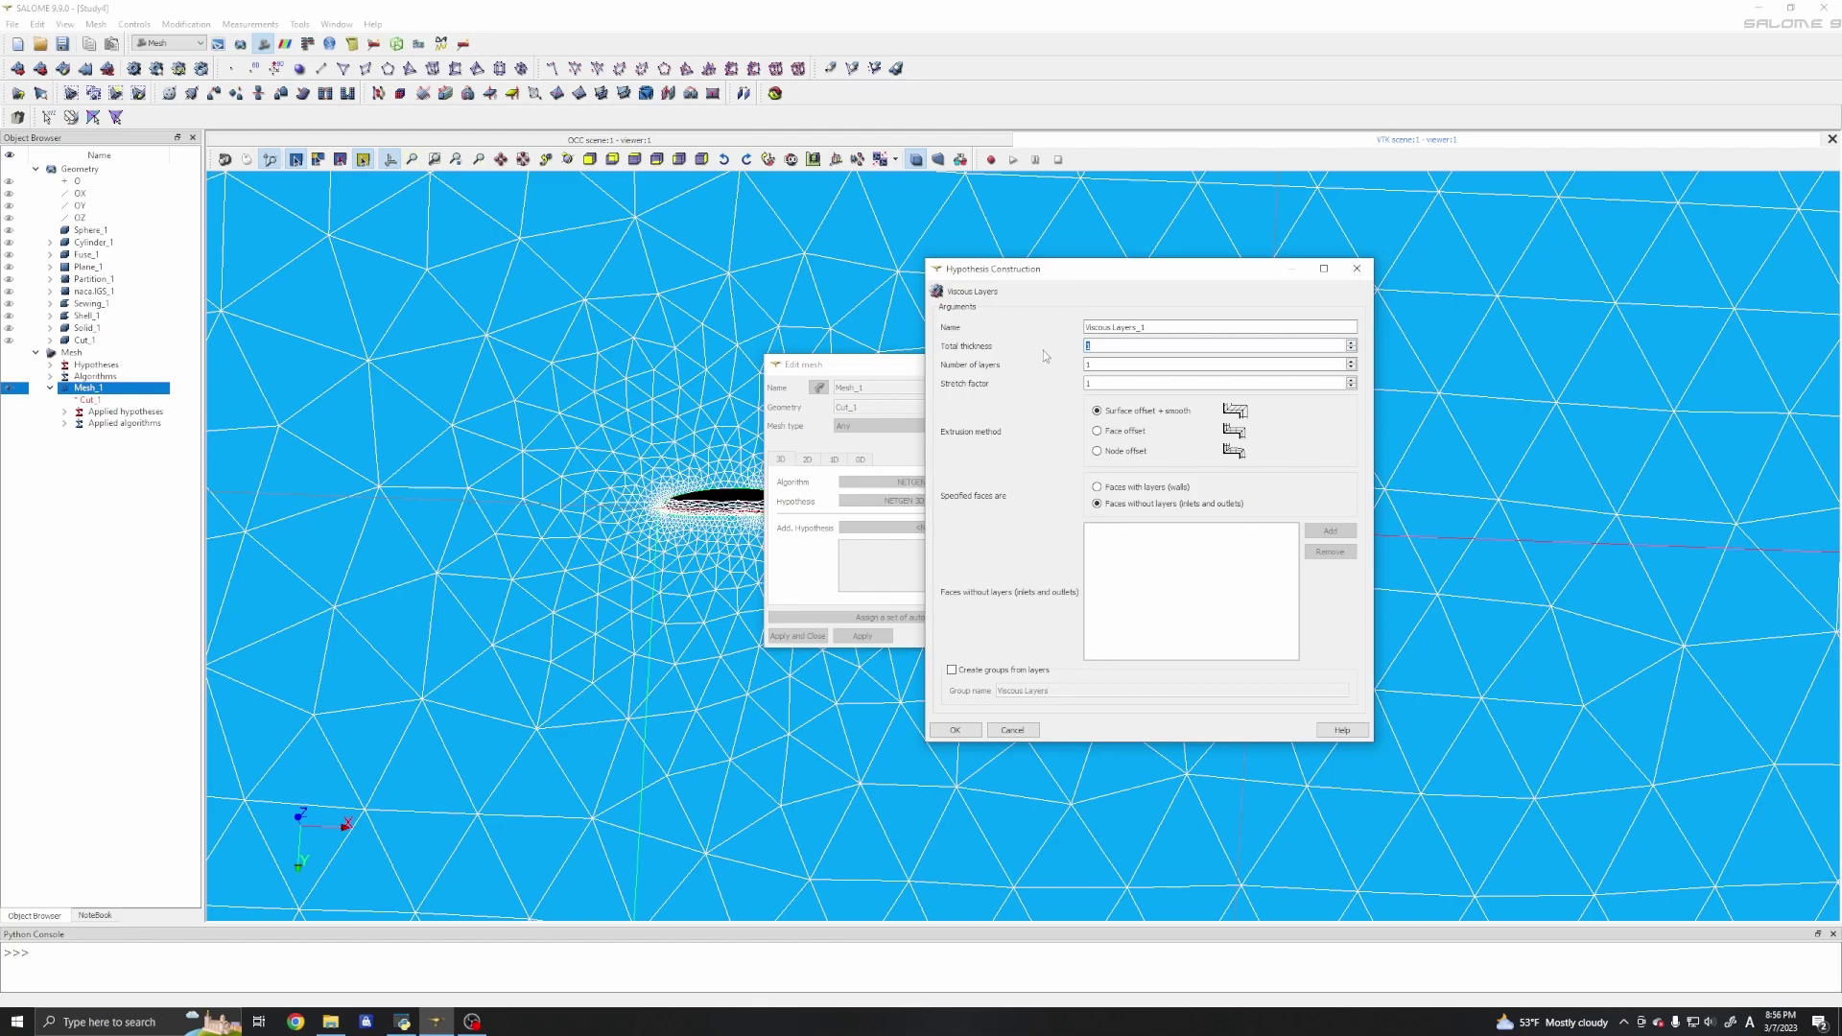
Set the viscous layers to total thickness 0.01, 3 layers and stretch factor 1.2, with the specified faces being faces with layers (walls).
{"action": "type", "text": "0."}
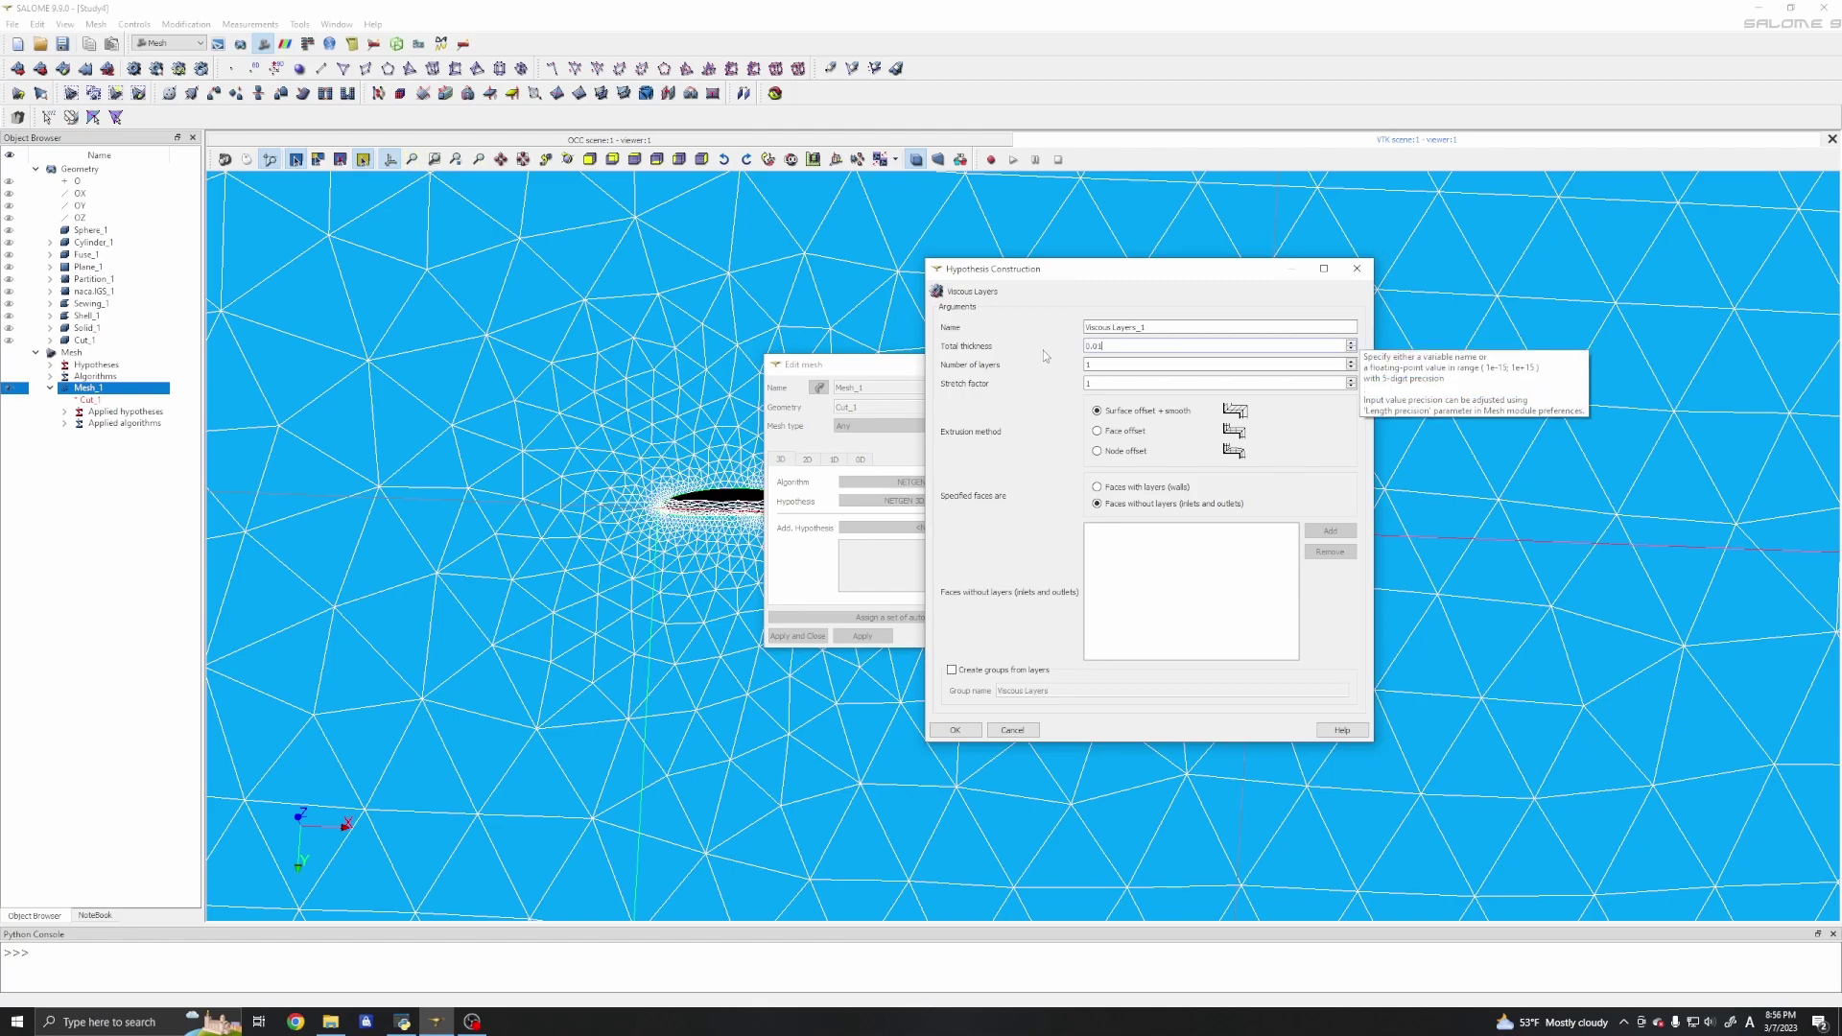
{"action": "type", "text": "01"}
{"action": "key", "text": "Tab"}
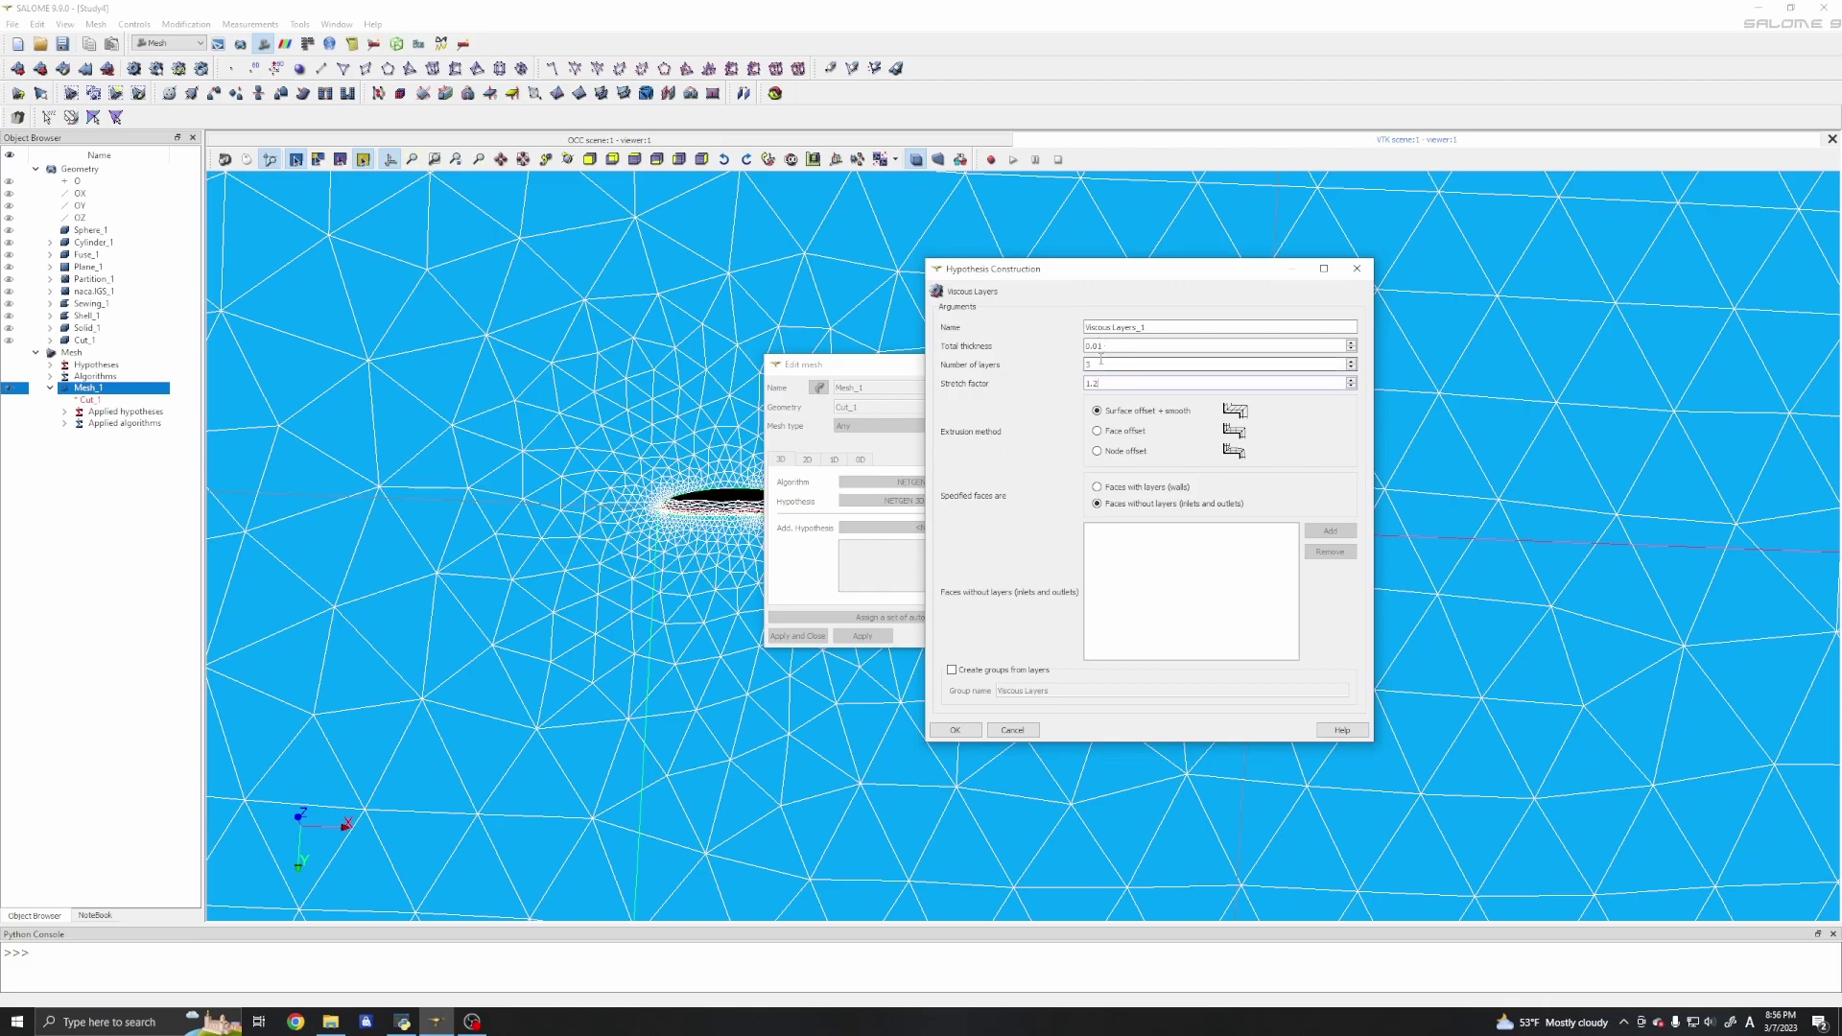
{"action": "type", "text": "3"}
{"action": "left_click", "coordinate": [1099, 490]}
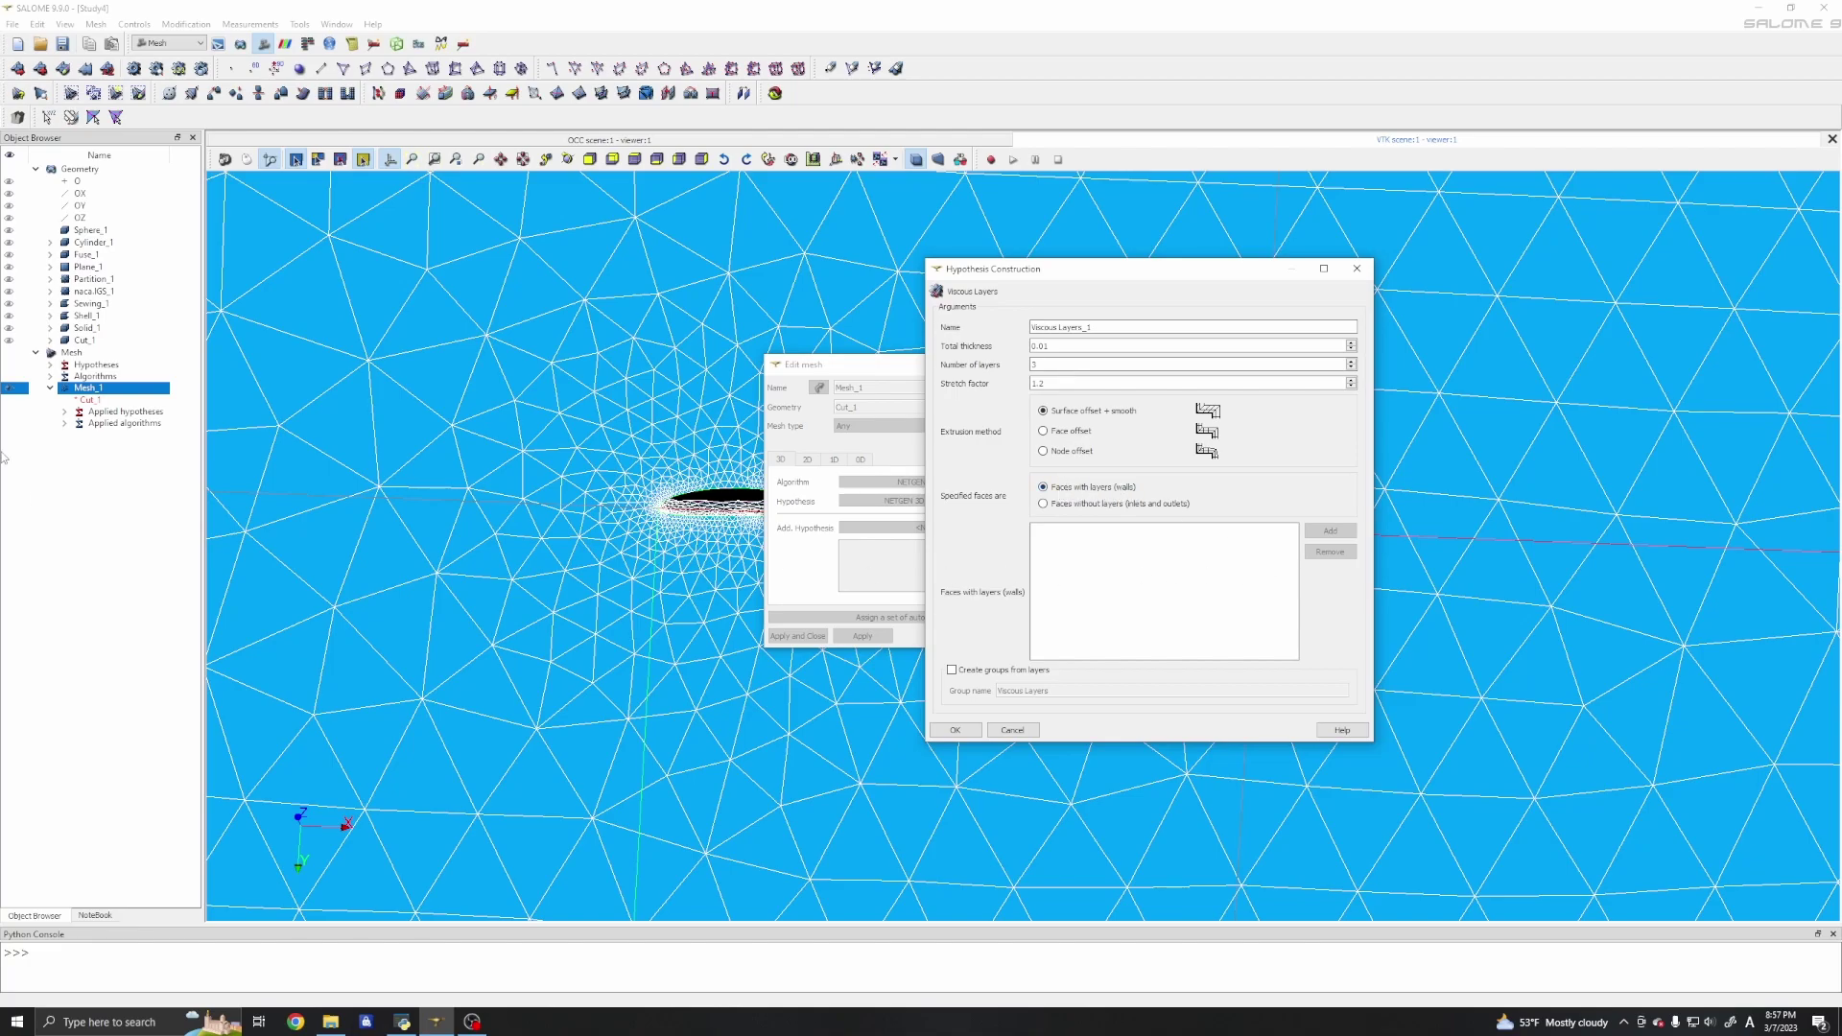
Check the sub-objects of Cut_1 and Solid_1 for wall faces, and accept the Viscous Layers hypothesis and close the mesh editing.
{"action": "left_click", "coordinate": [50, 341]}
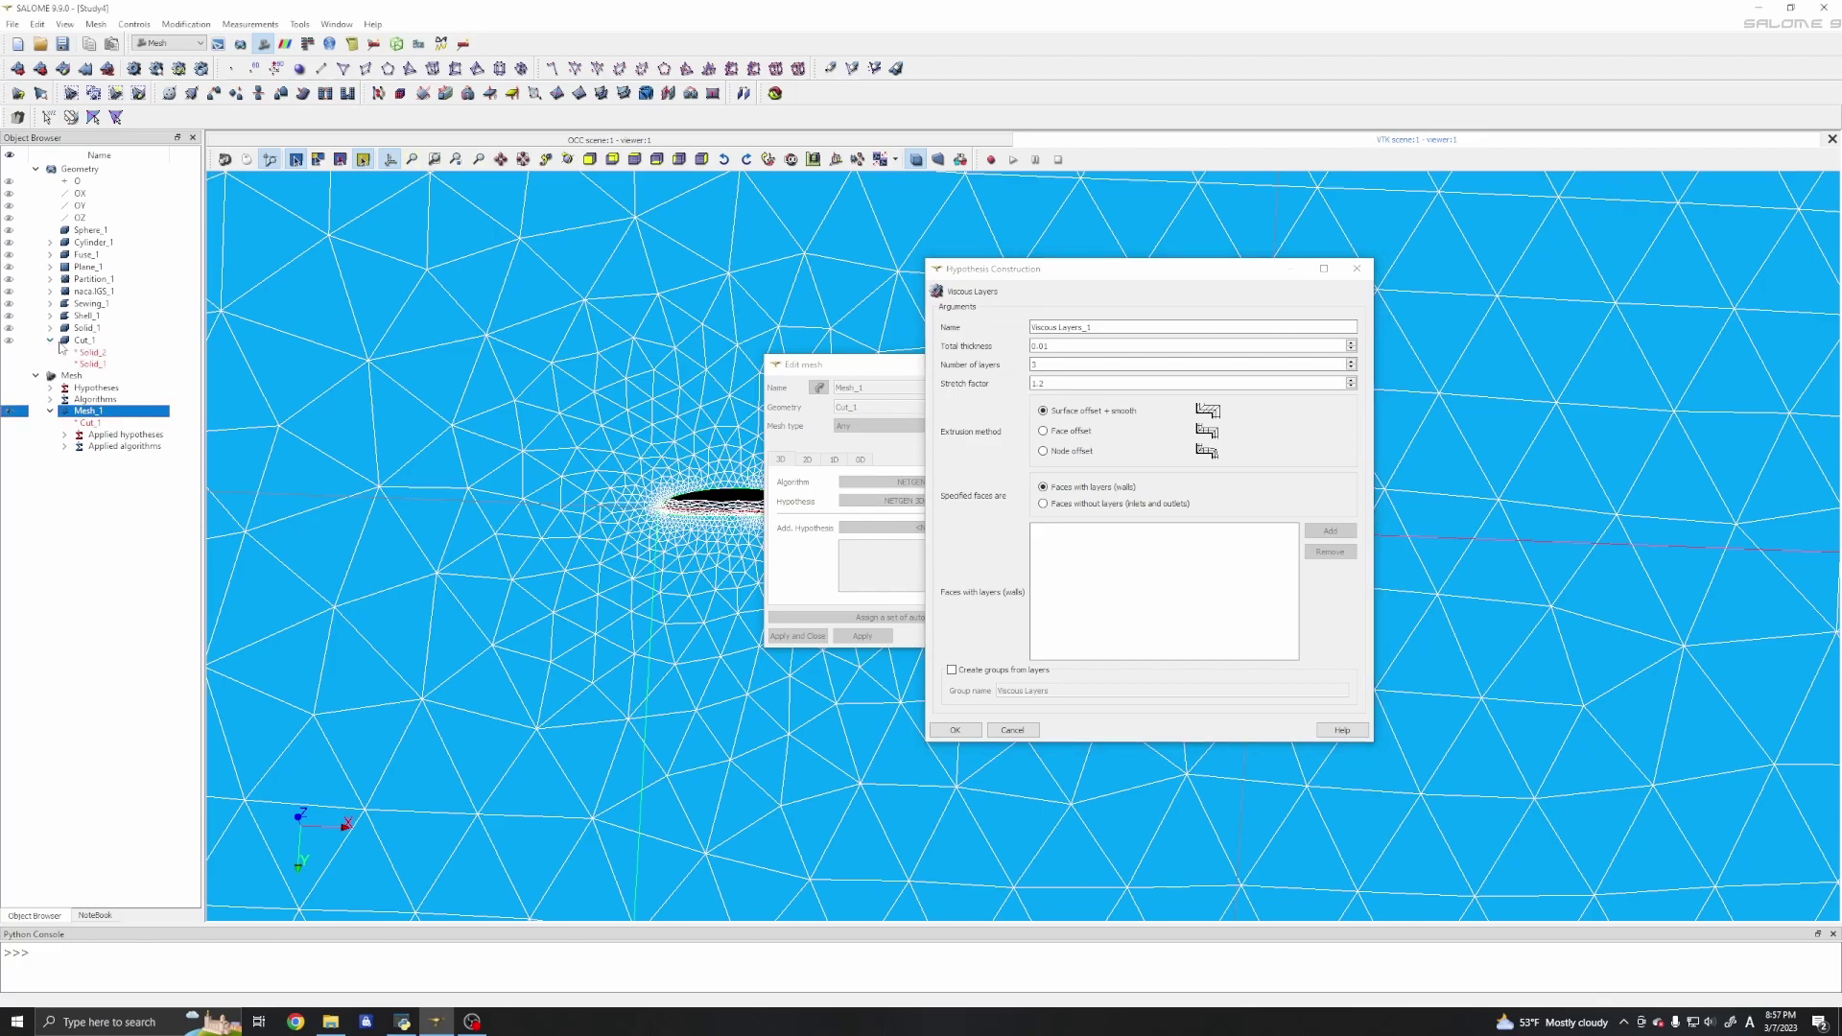
{"action": "left_click", "coordinate": [65, 447]}
{"action": "left_click", "coordinate": [50, 327]}
{"action": "left_click", "coordinate": [51, 351]}
{"action": "left_click", "coordinate": [51, 352]}
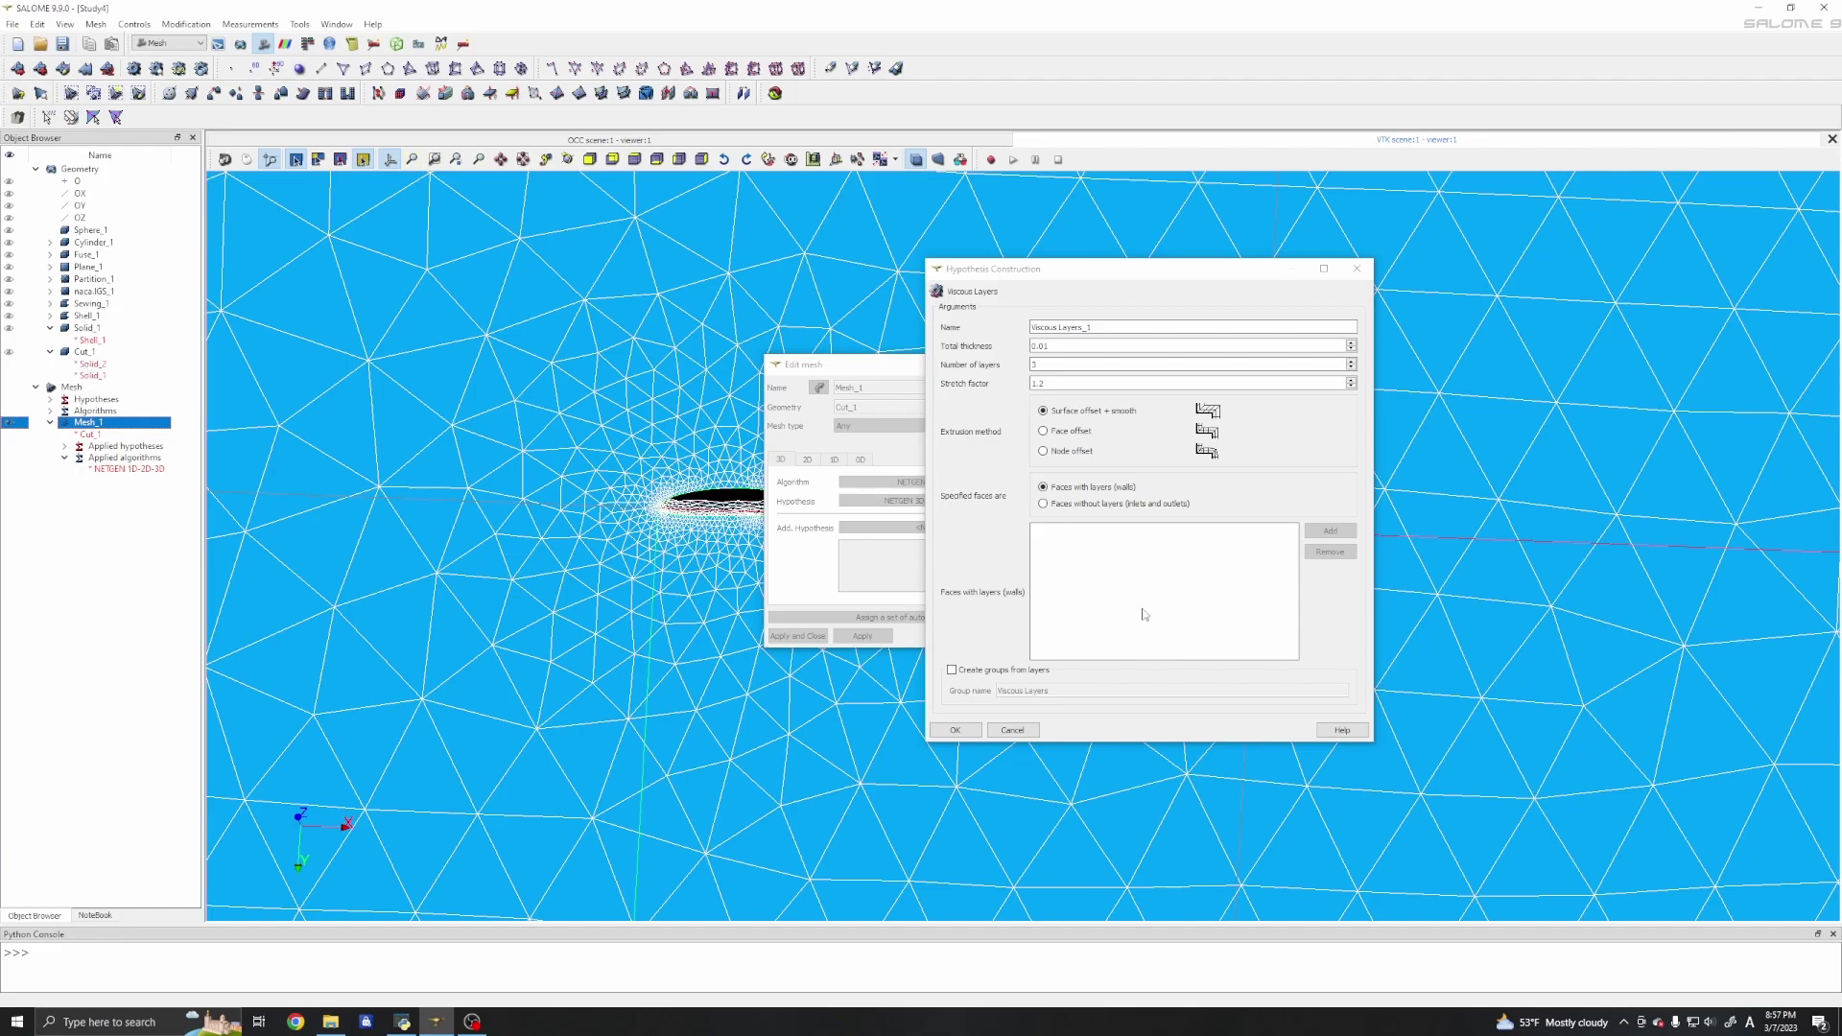
{"action": "left_click", "coordinate": [971, 733]}
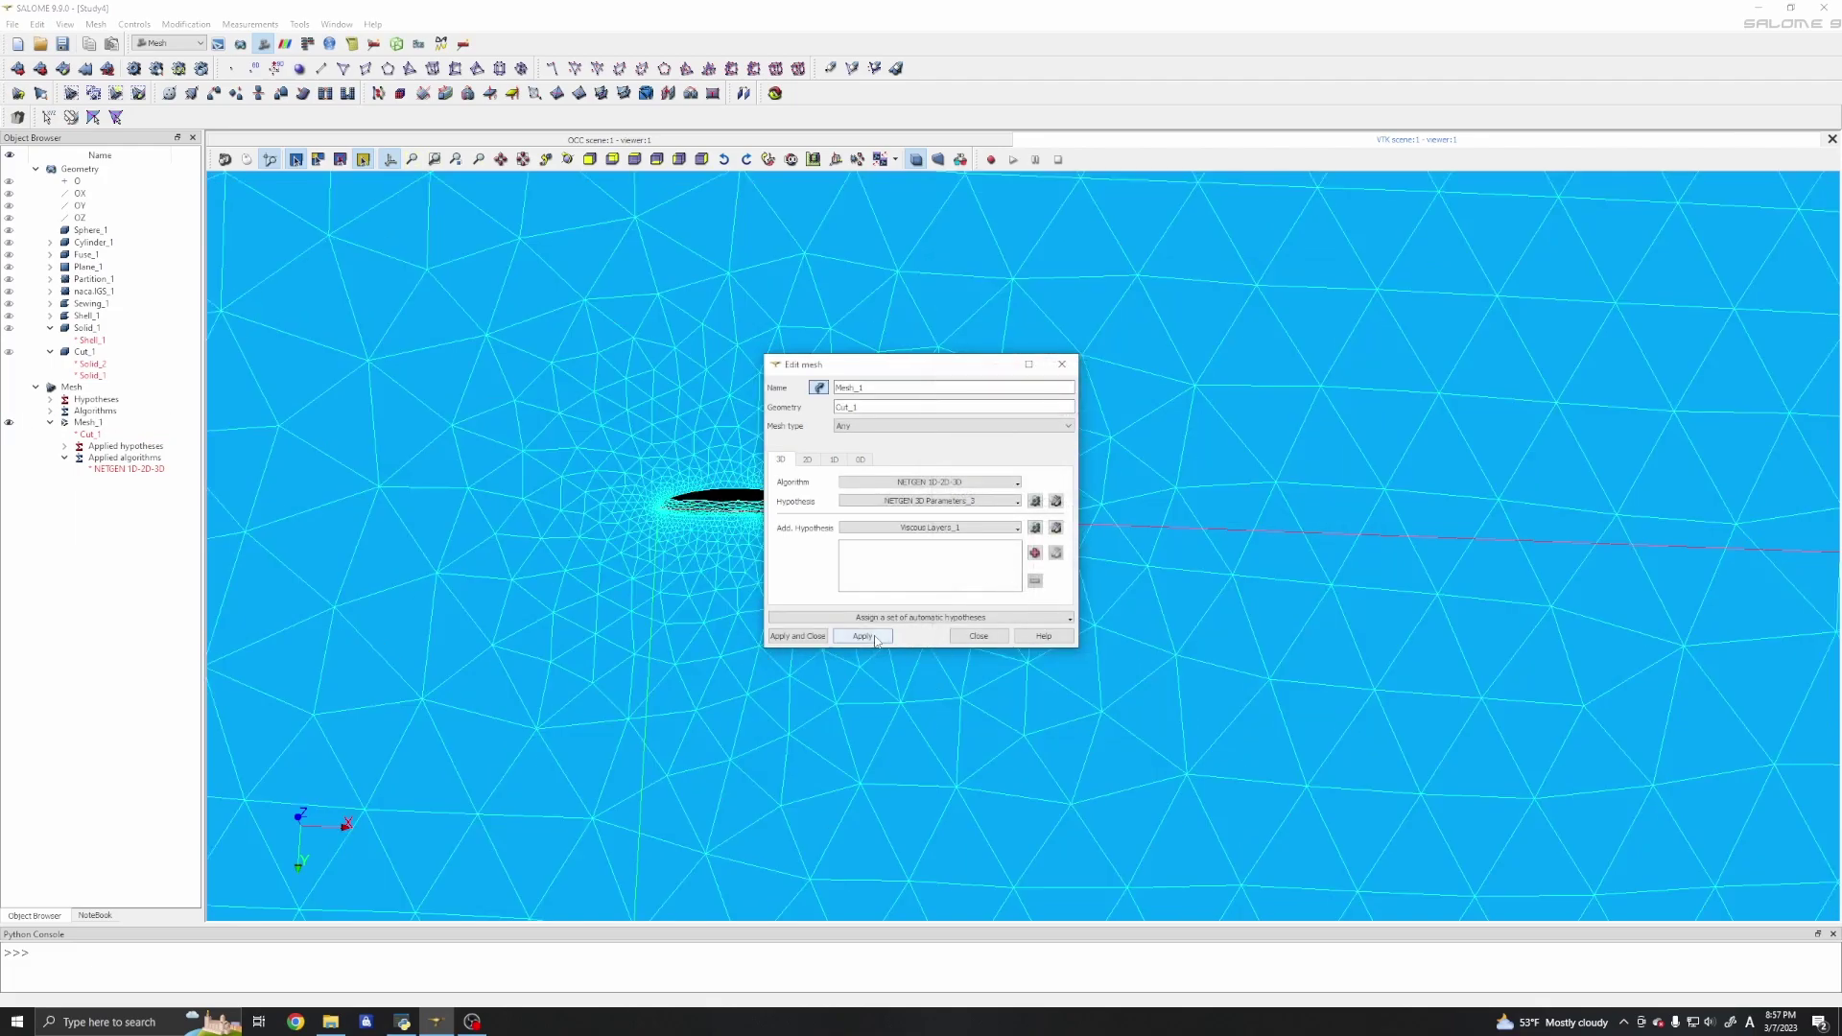
{"action": "left_click", "coordinate": [976, 637]}
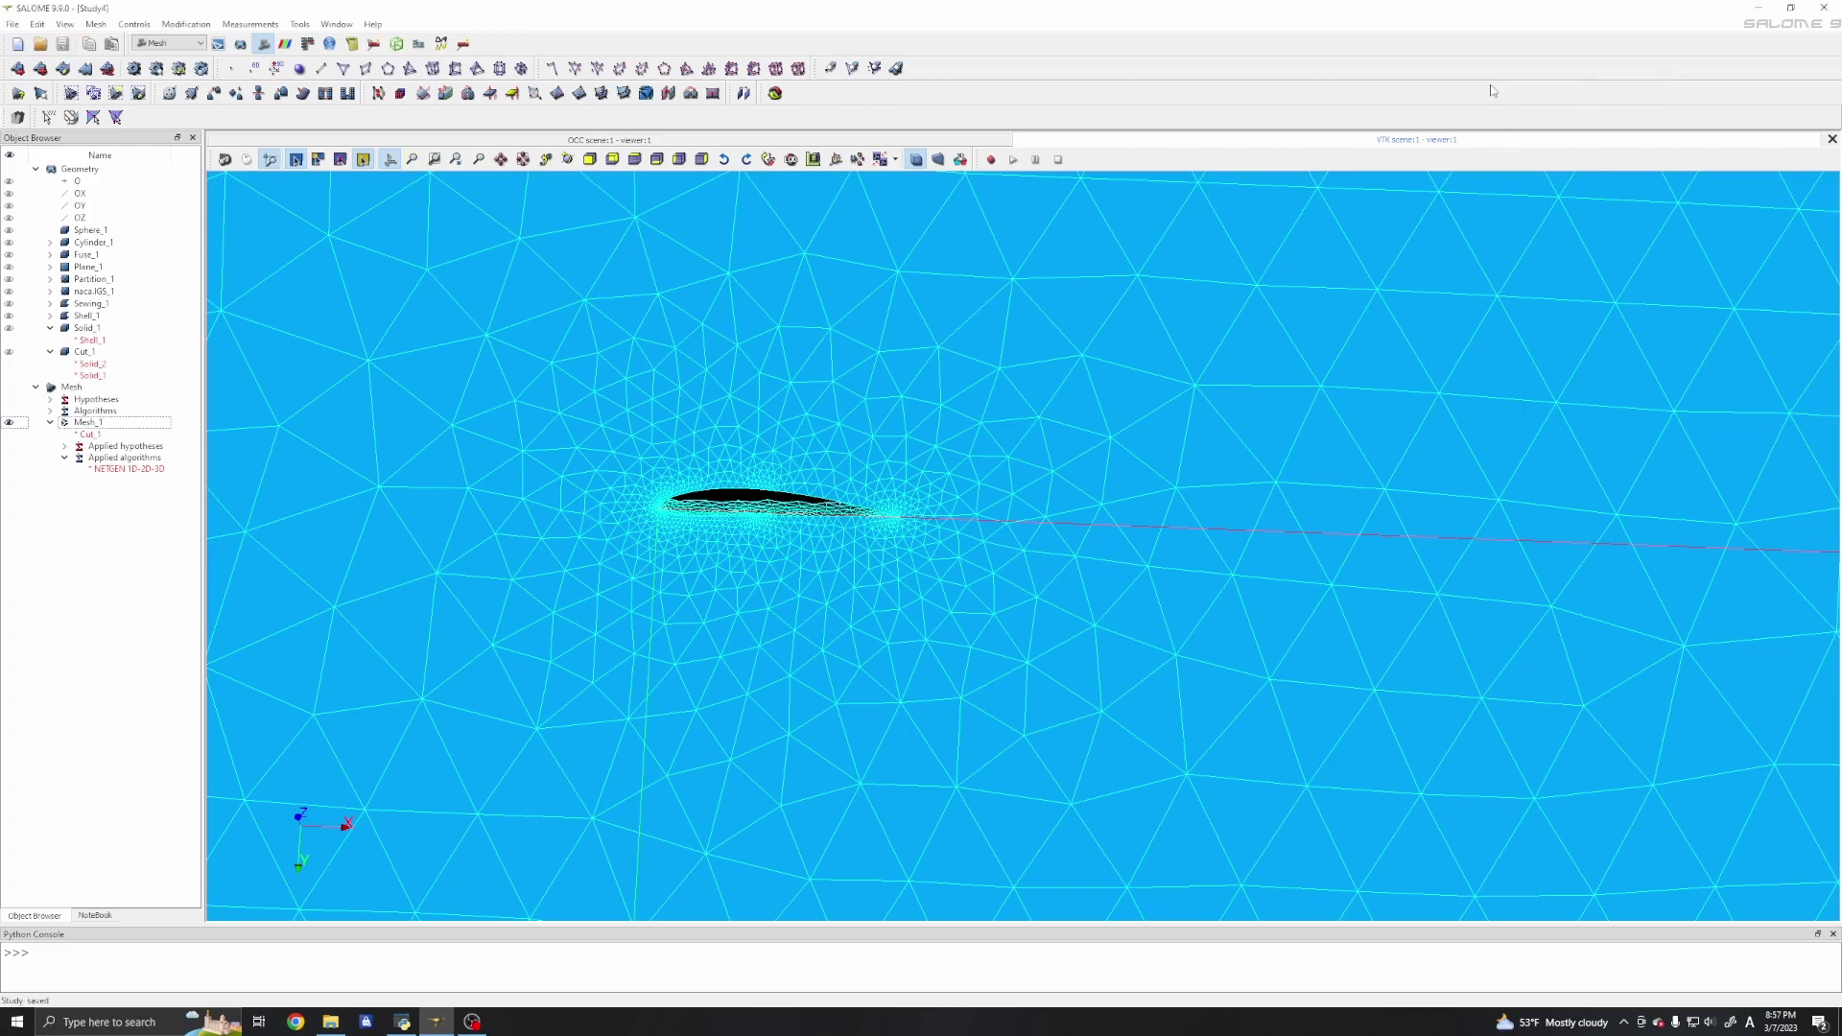
Open the existing study Study3.hdf and activate its Mesh and Geometry modules.
{"action": "left_click", "coordinate": [40, 45]}
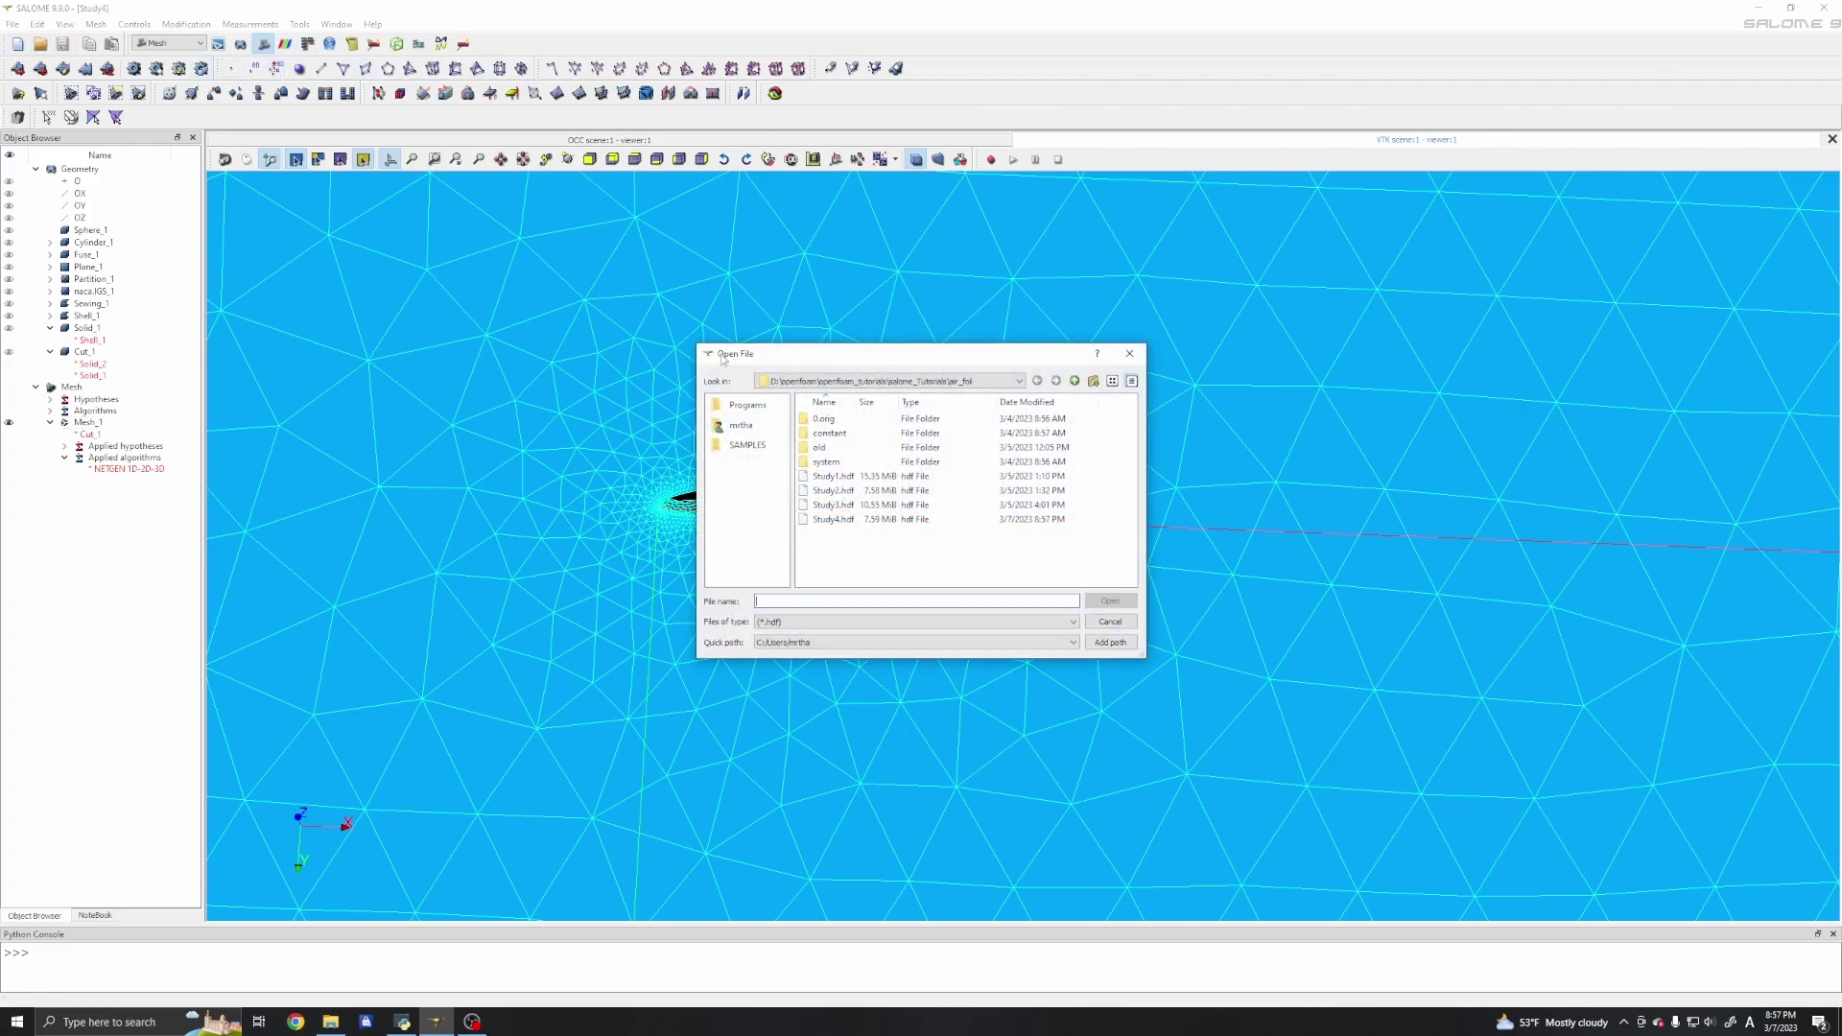
{"action": "double_click", "coordinate": [851, 508]}
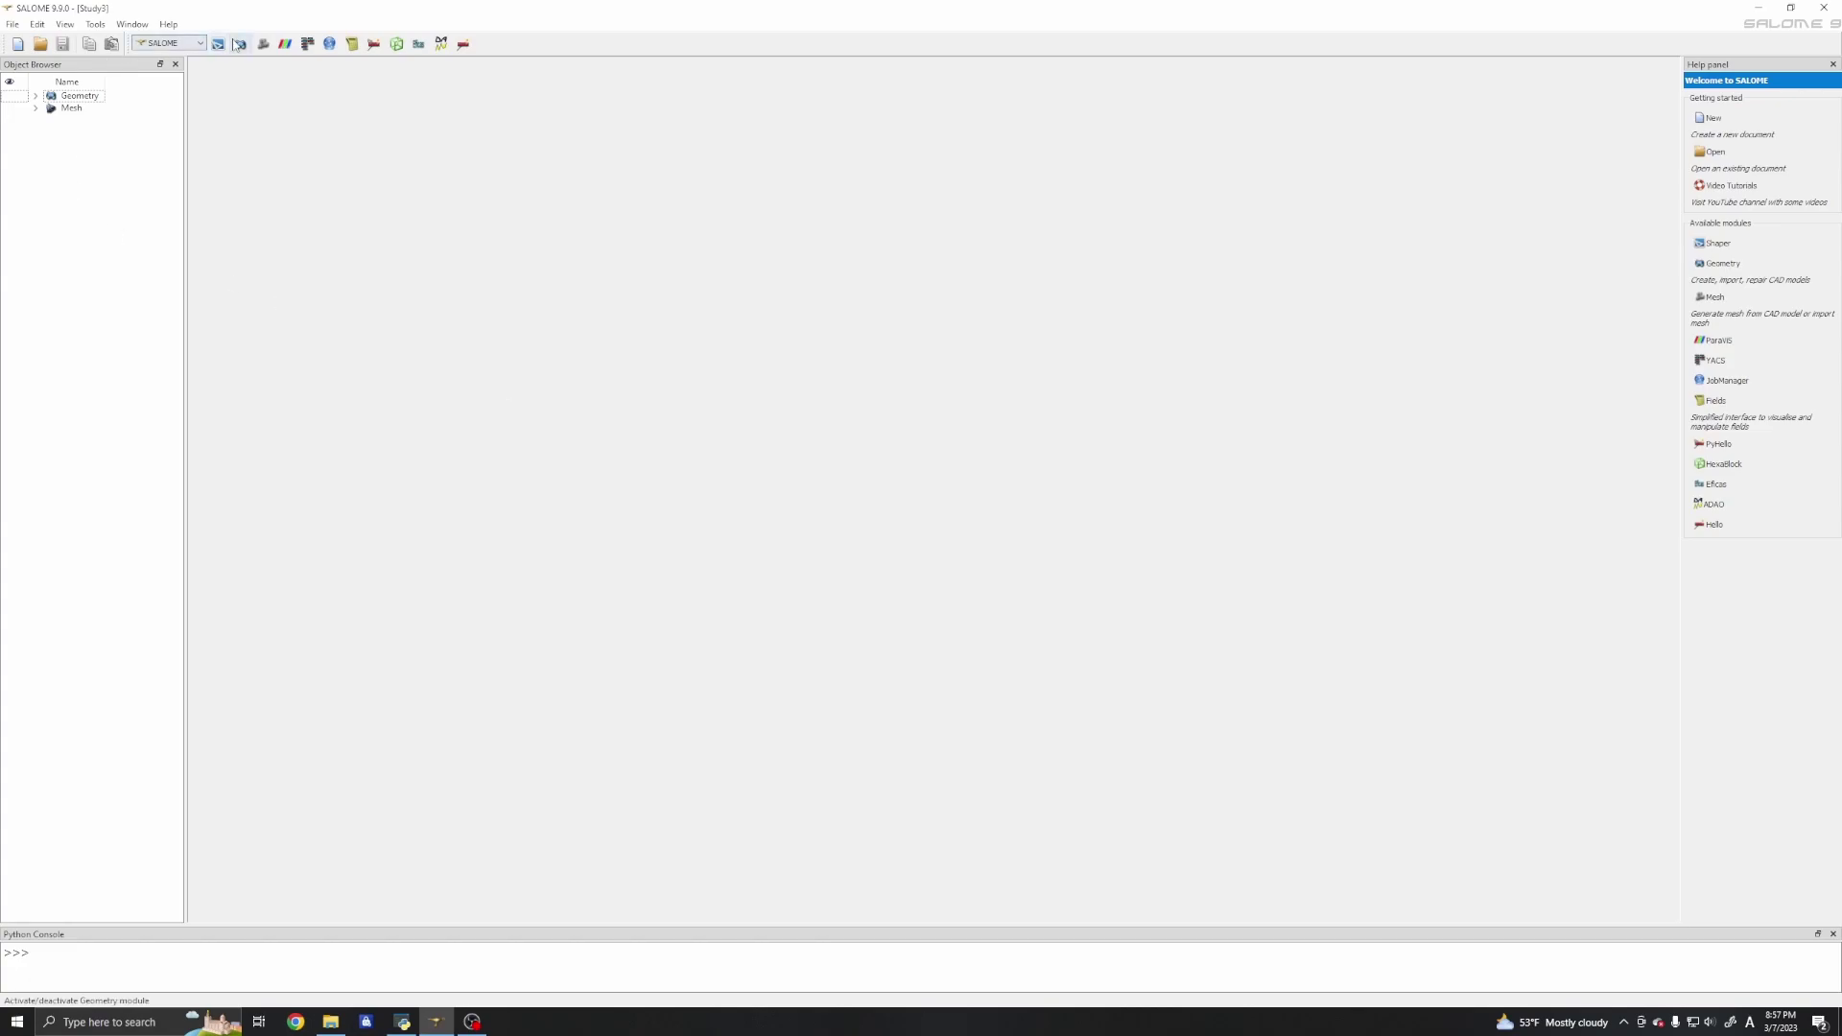
{"action": "left_click", "coordinate": [263, 44]}
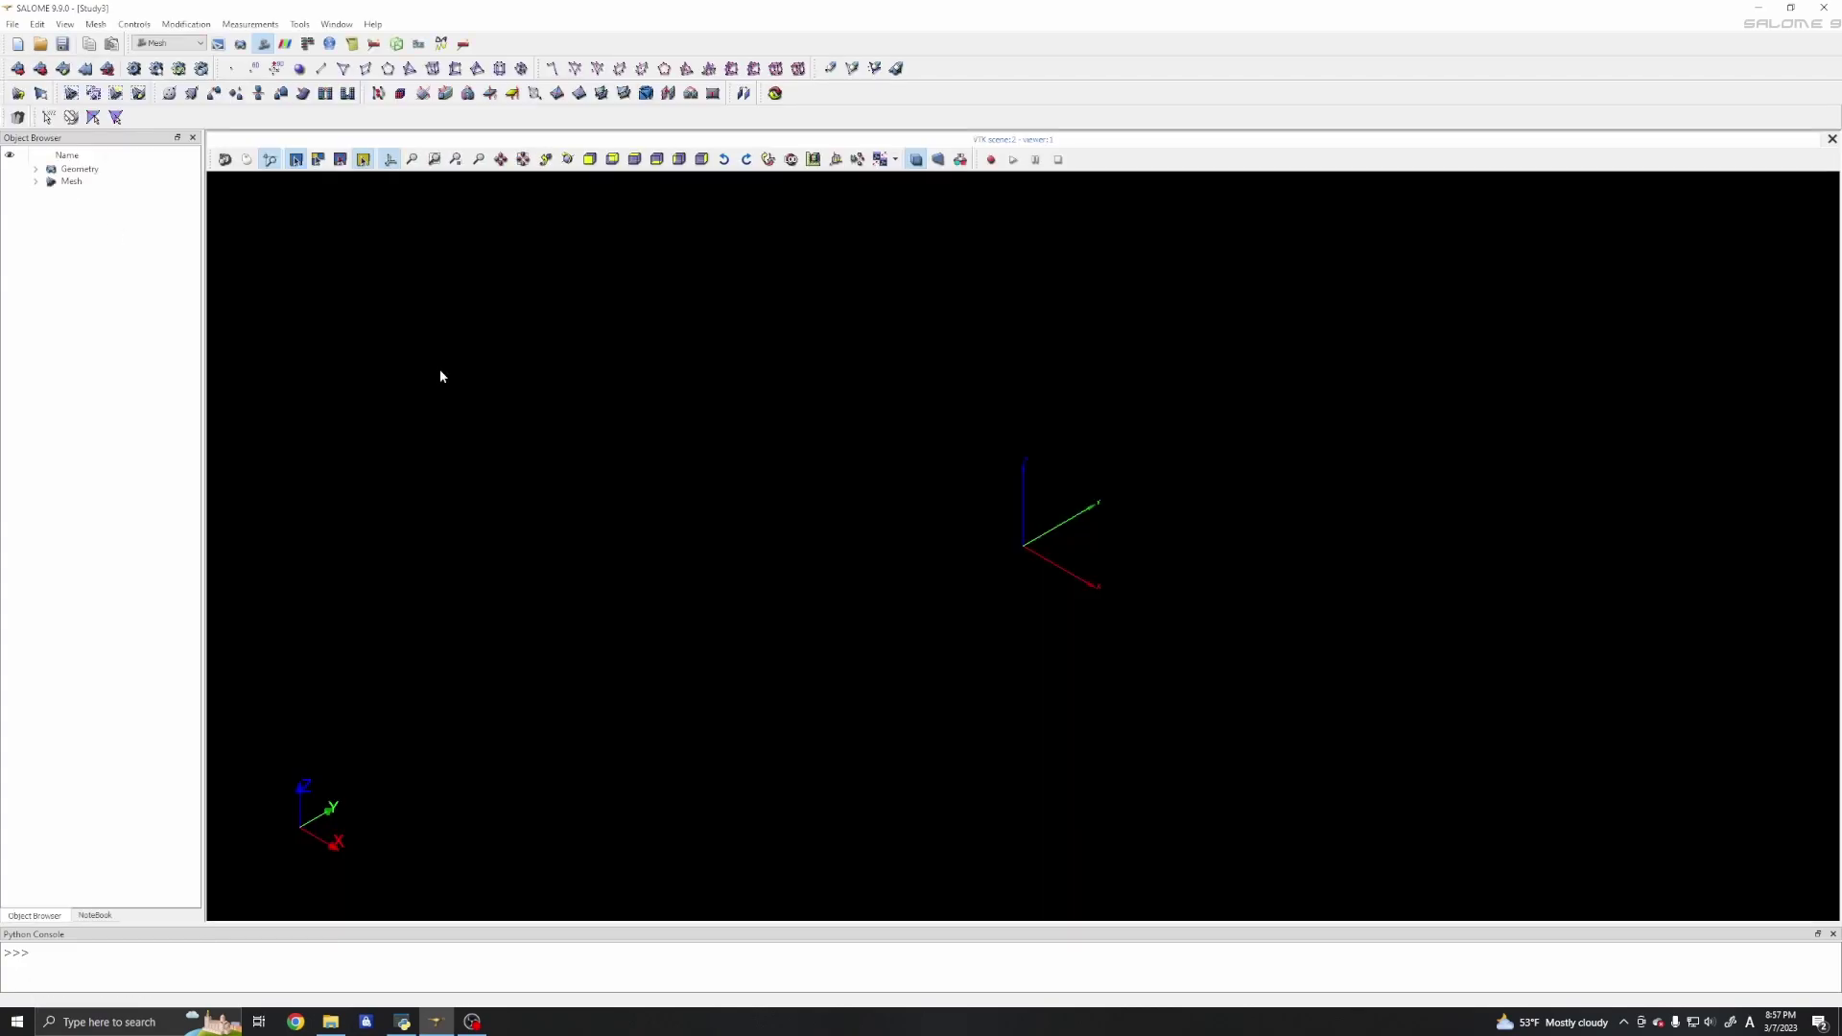
{"action": "left_click", "coordinate": [241, 44]}
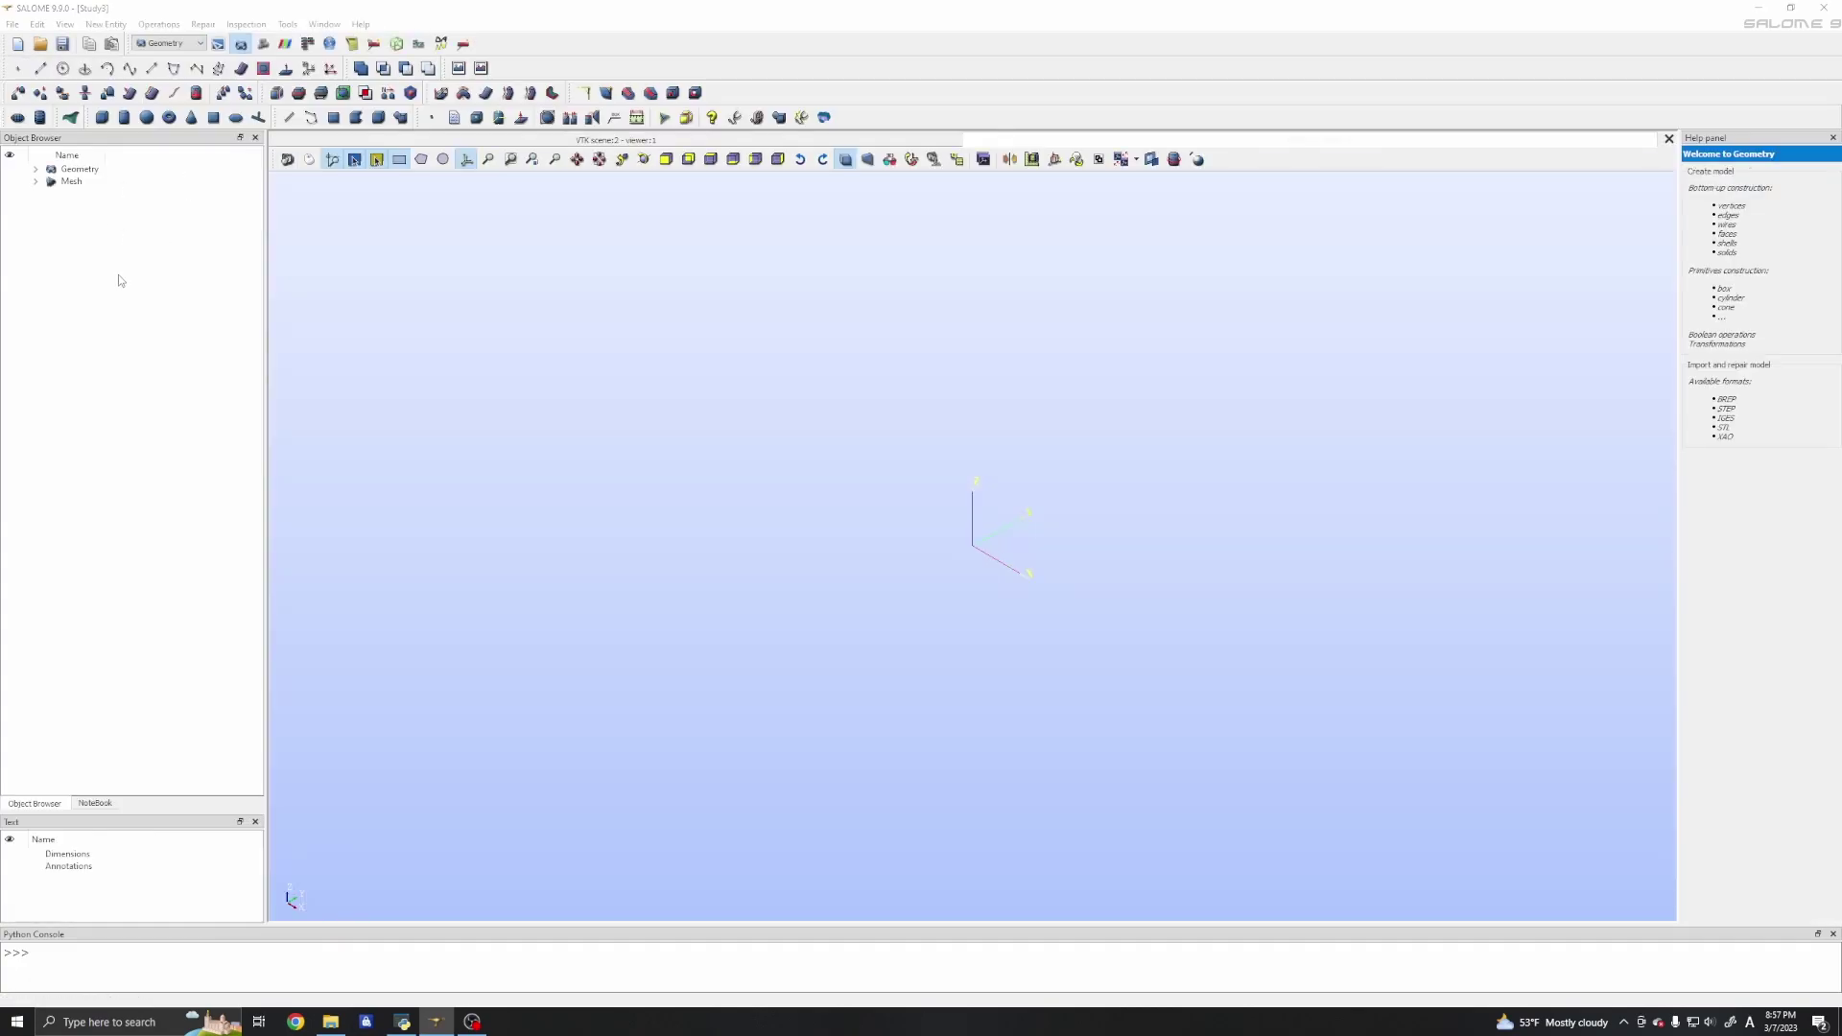
Expand Mesh_1 in Study3 to review its hypotheses, algorithms and groups of faces.
{"action": "left_click", "coordinate": [36, 181]}
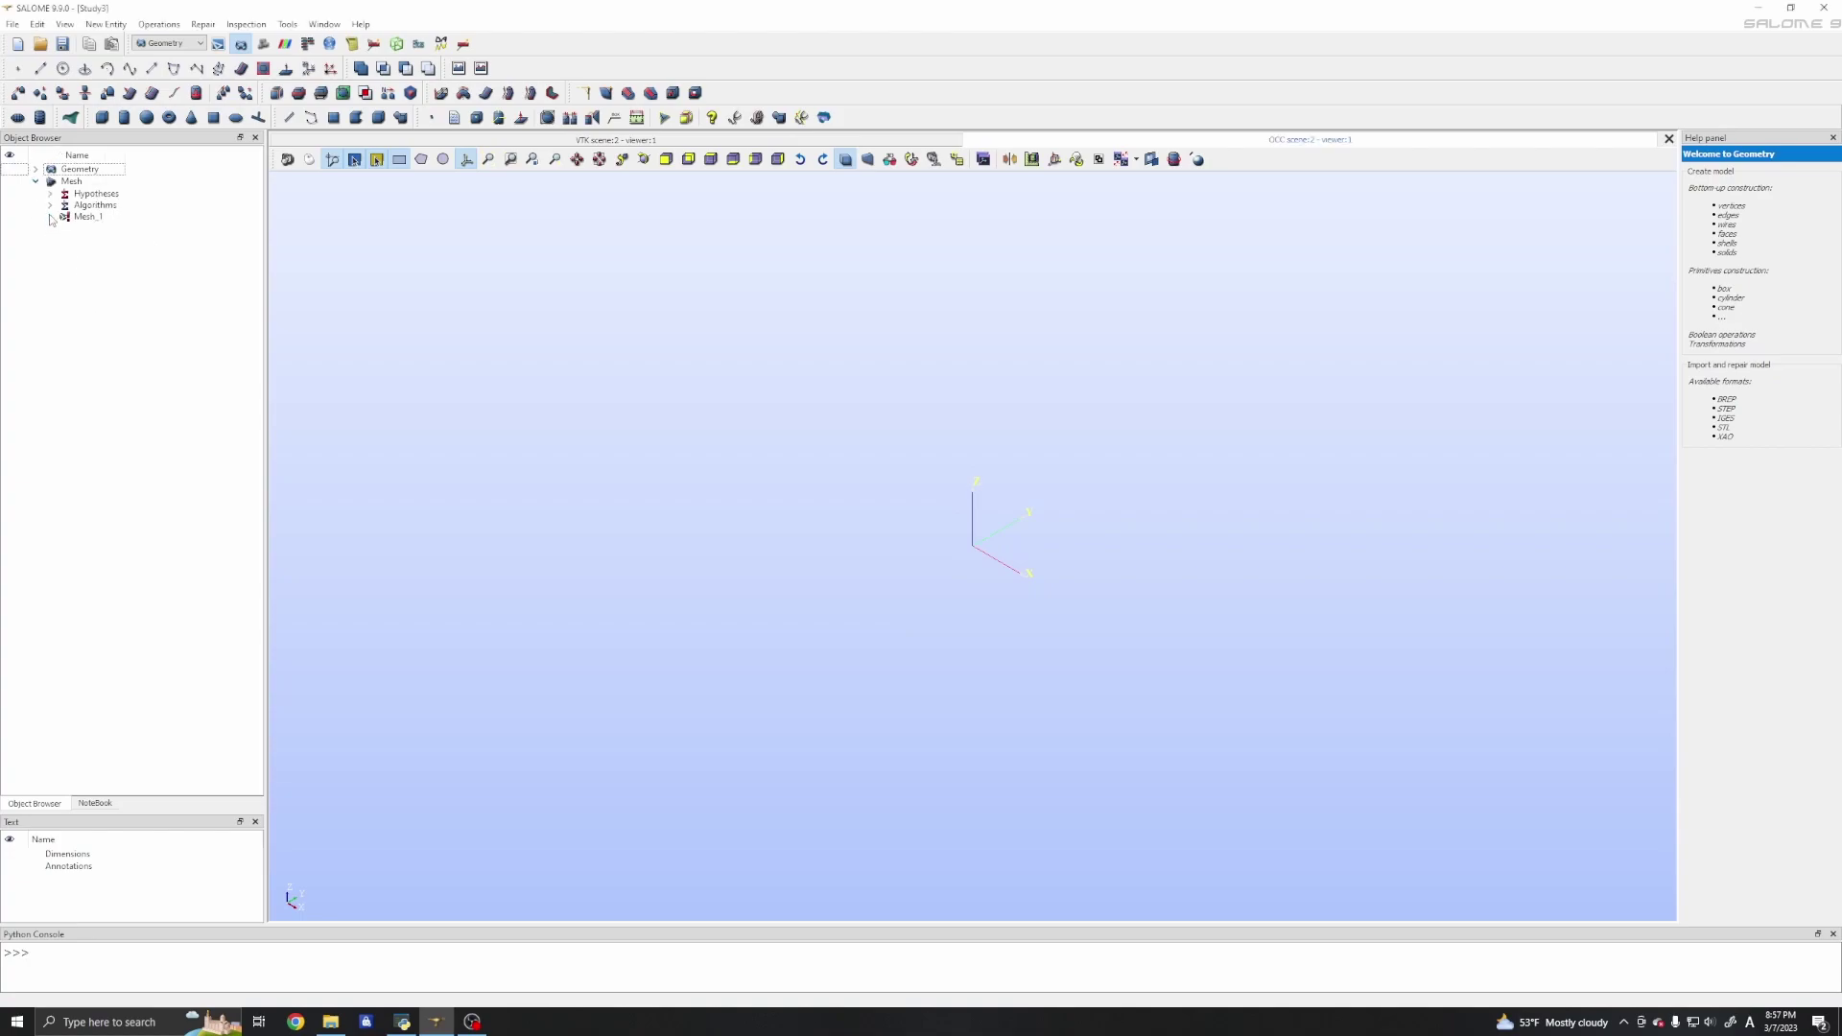
{"action": "left_click", "coordinate": [65, 218]}
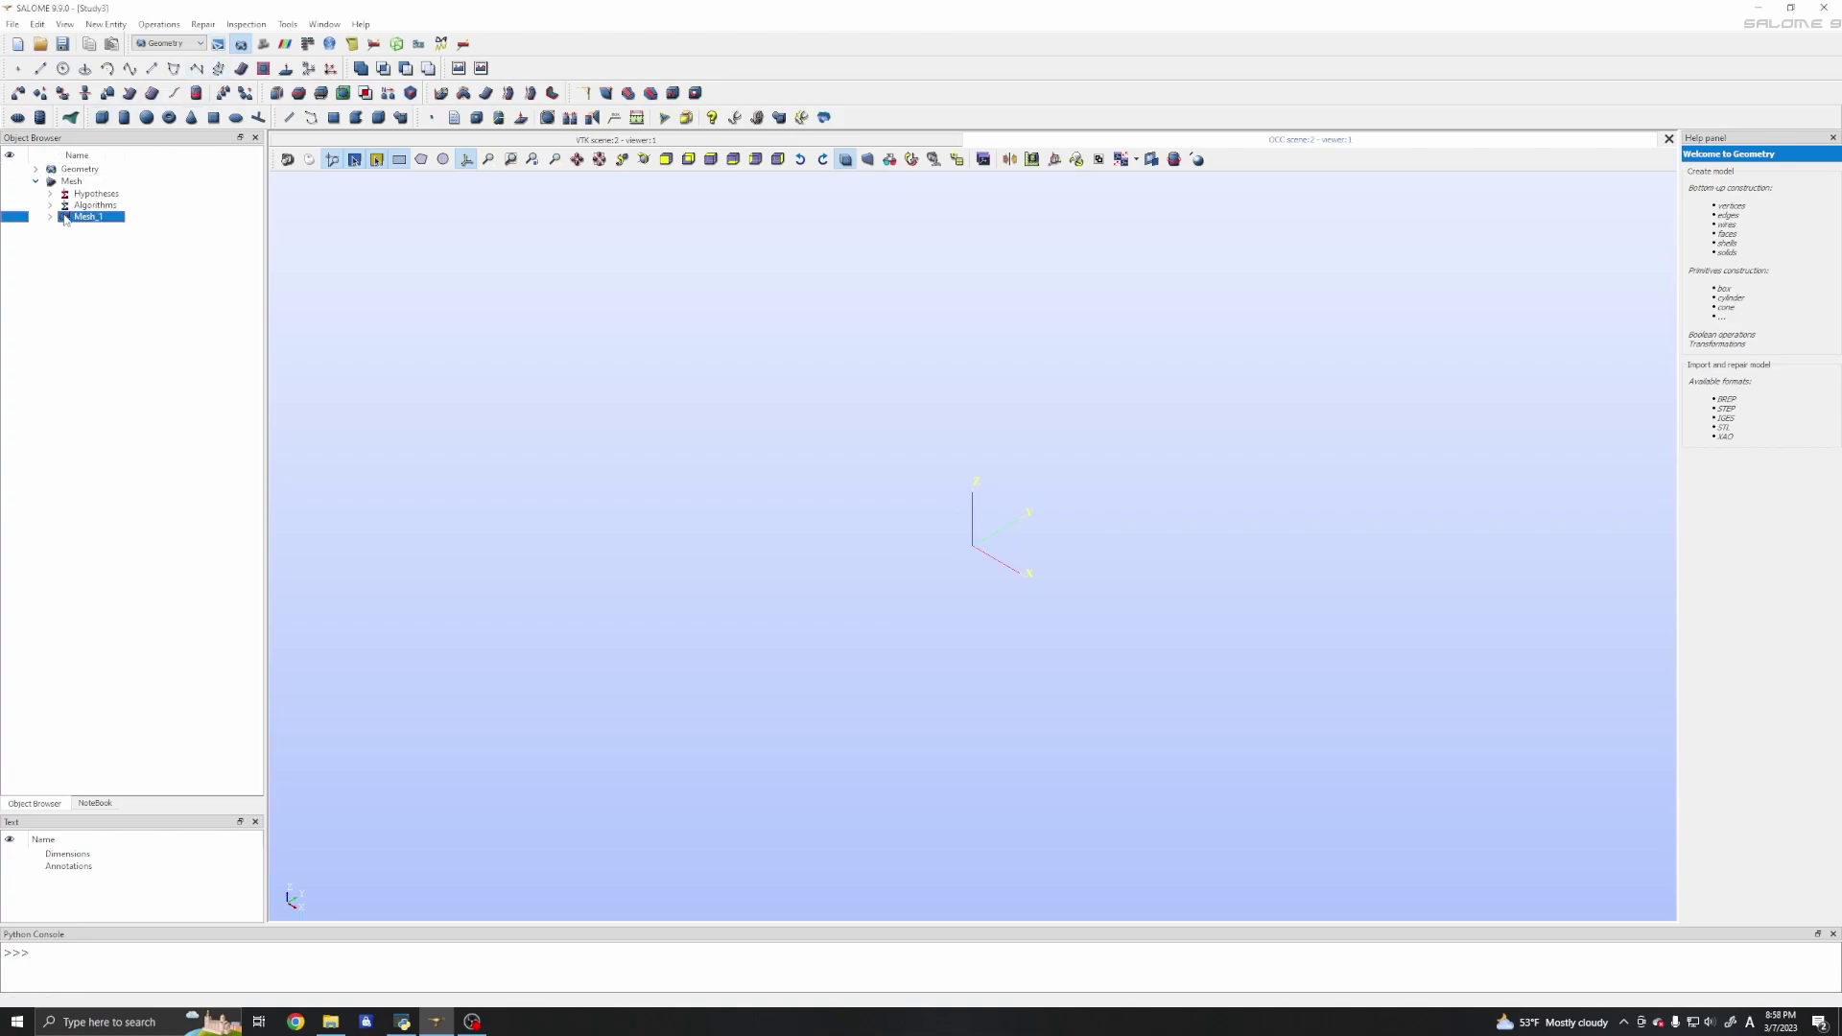
{"action": "key", "text": "Return"}
{"action": "left_click", "coordinate": [49, 217]}
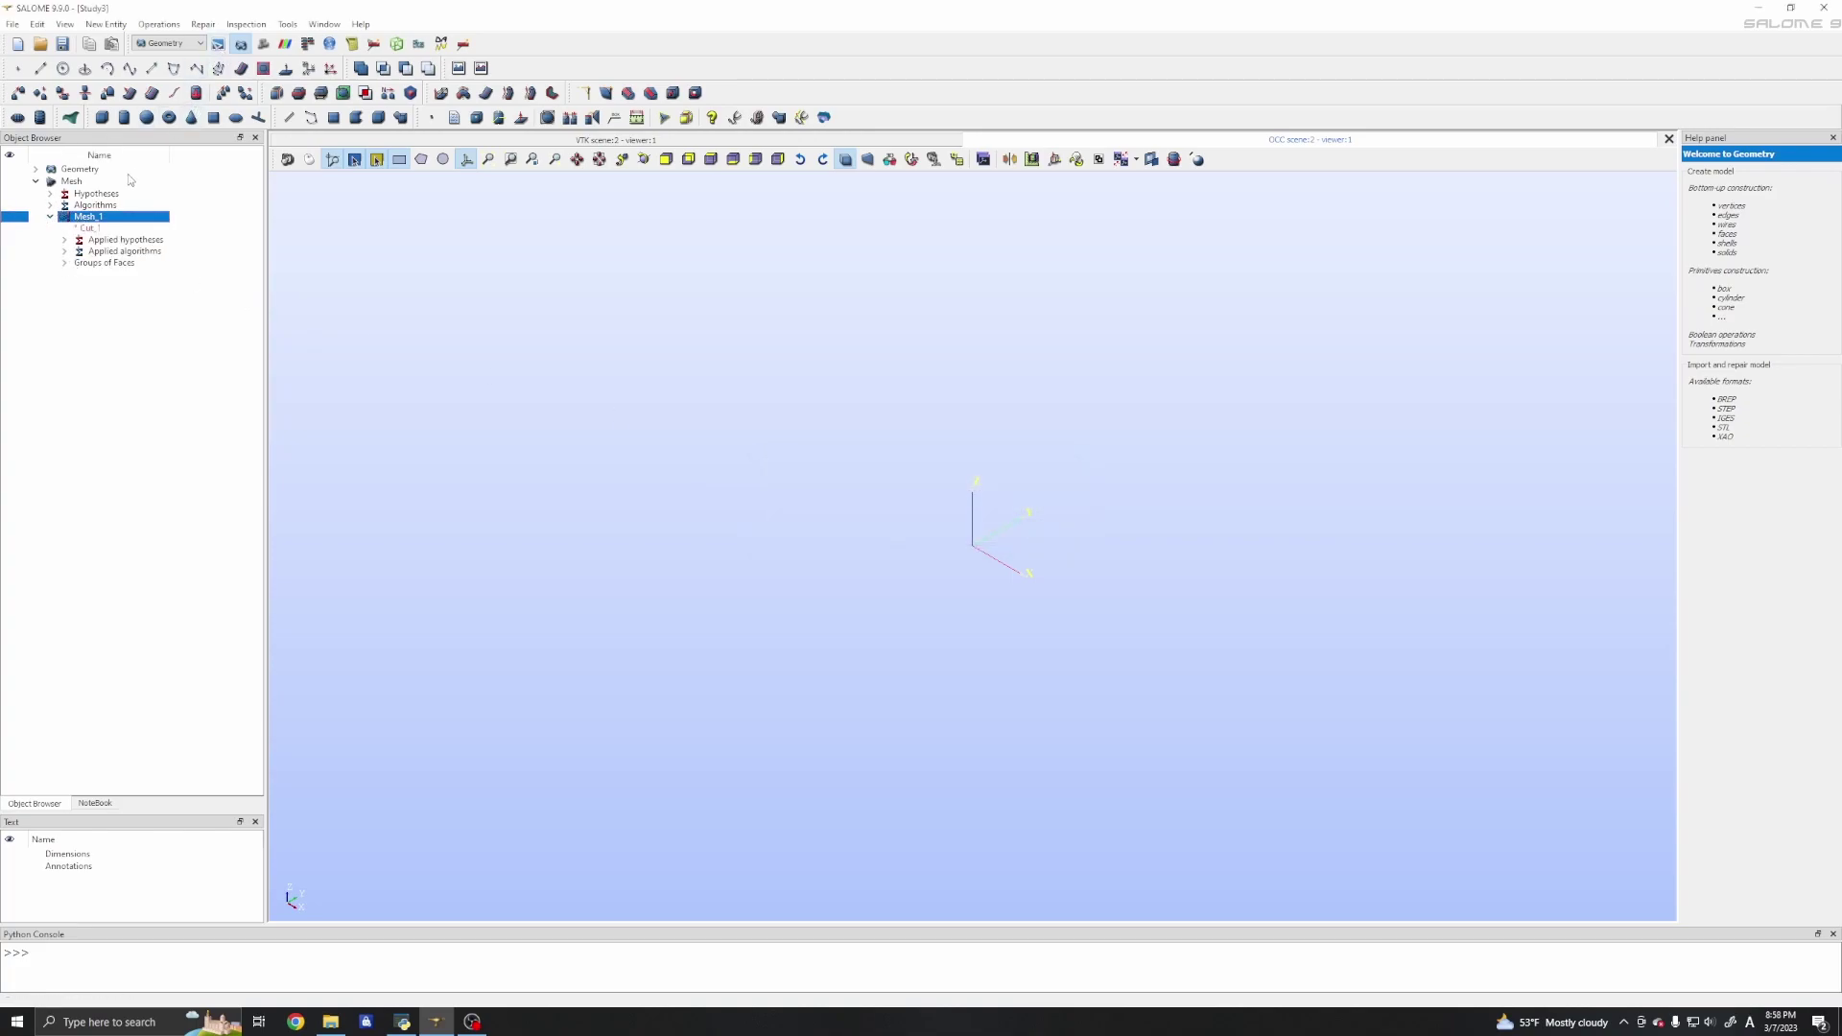
Expand the Cut_1 geometry to see its face groups and display the wing group, viewing it from another angle.
{"action": "left_click", "coordinate": [36, 182]}
{"action": "left_click", "coordinate": [35, 169]}
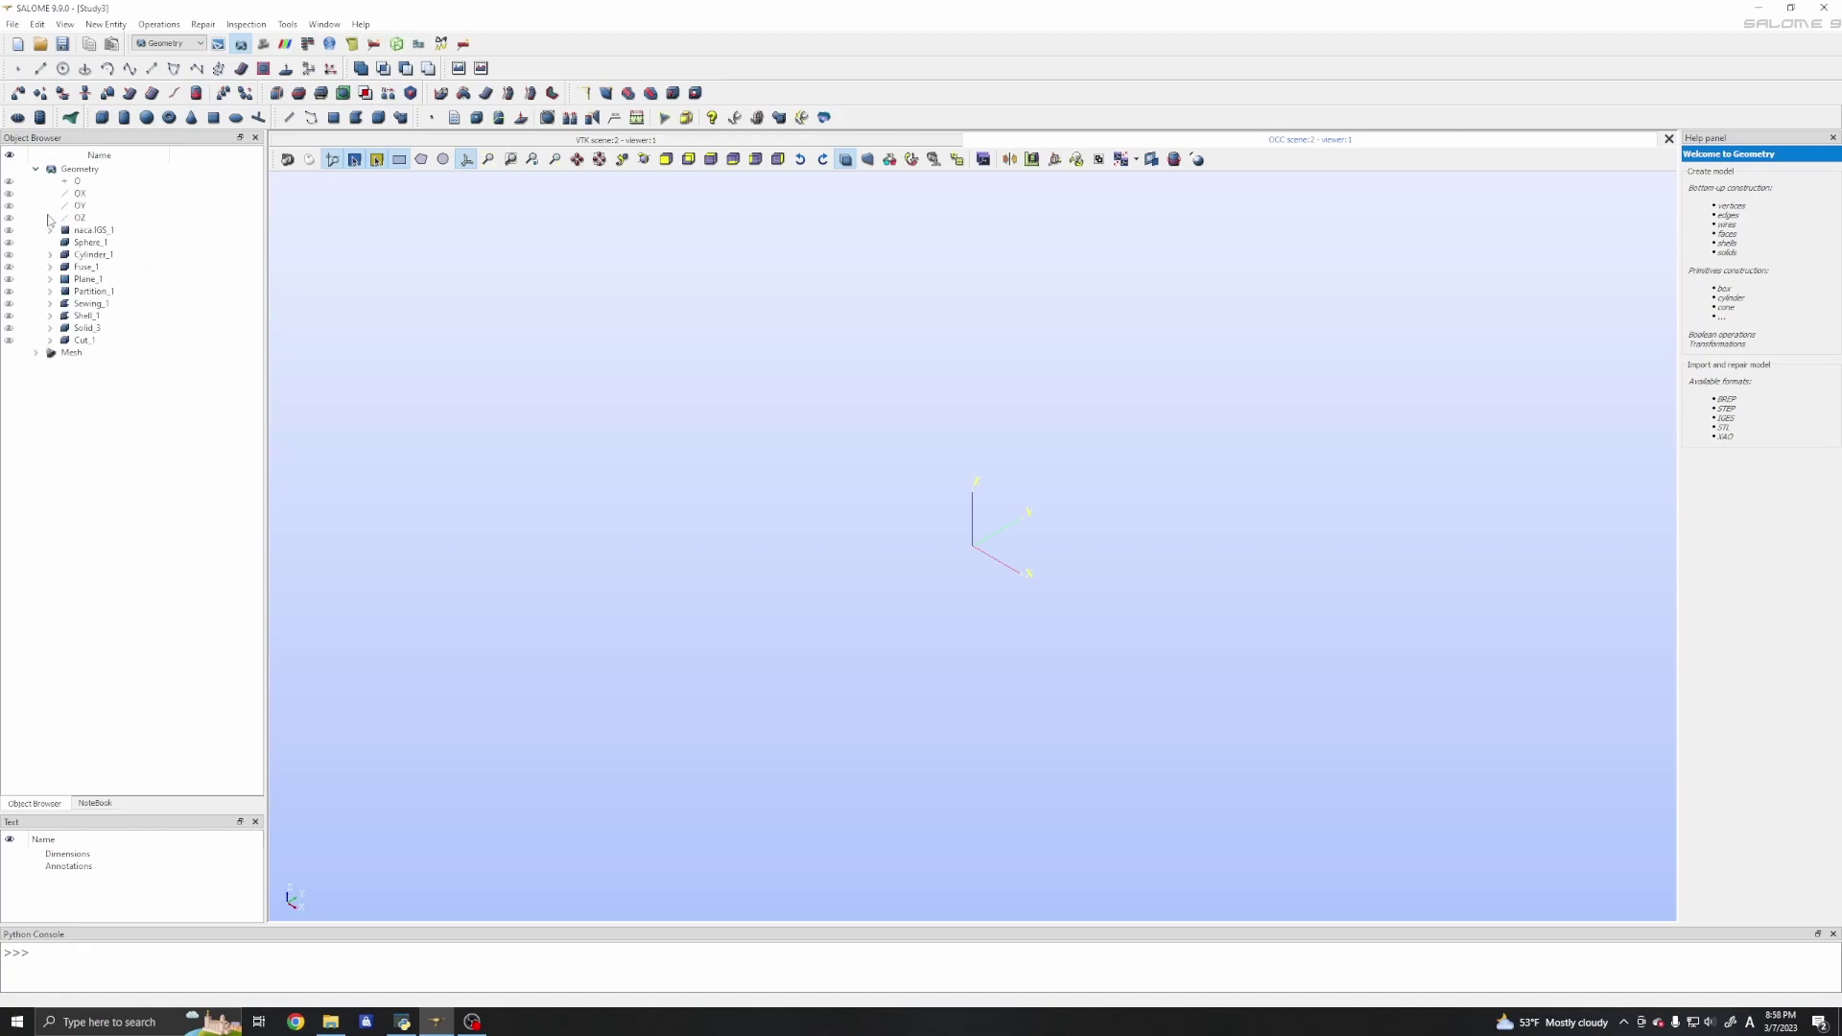
{"action": "left_click", "coordinate": [50, 342]}
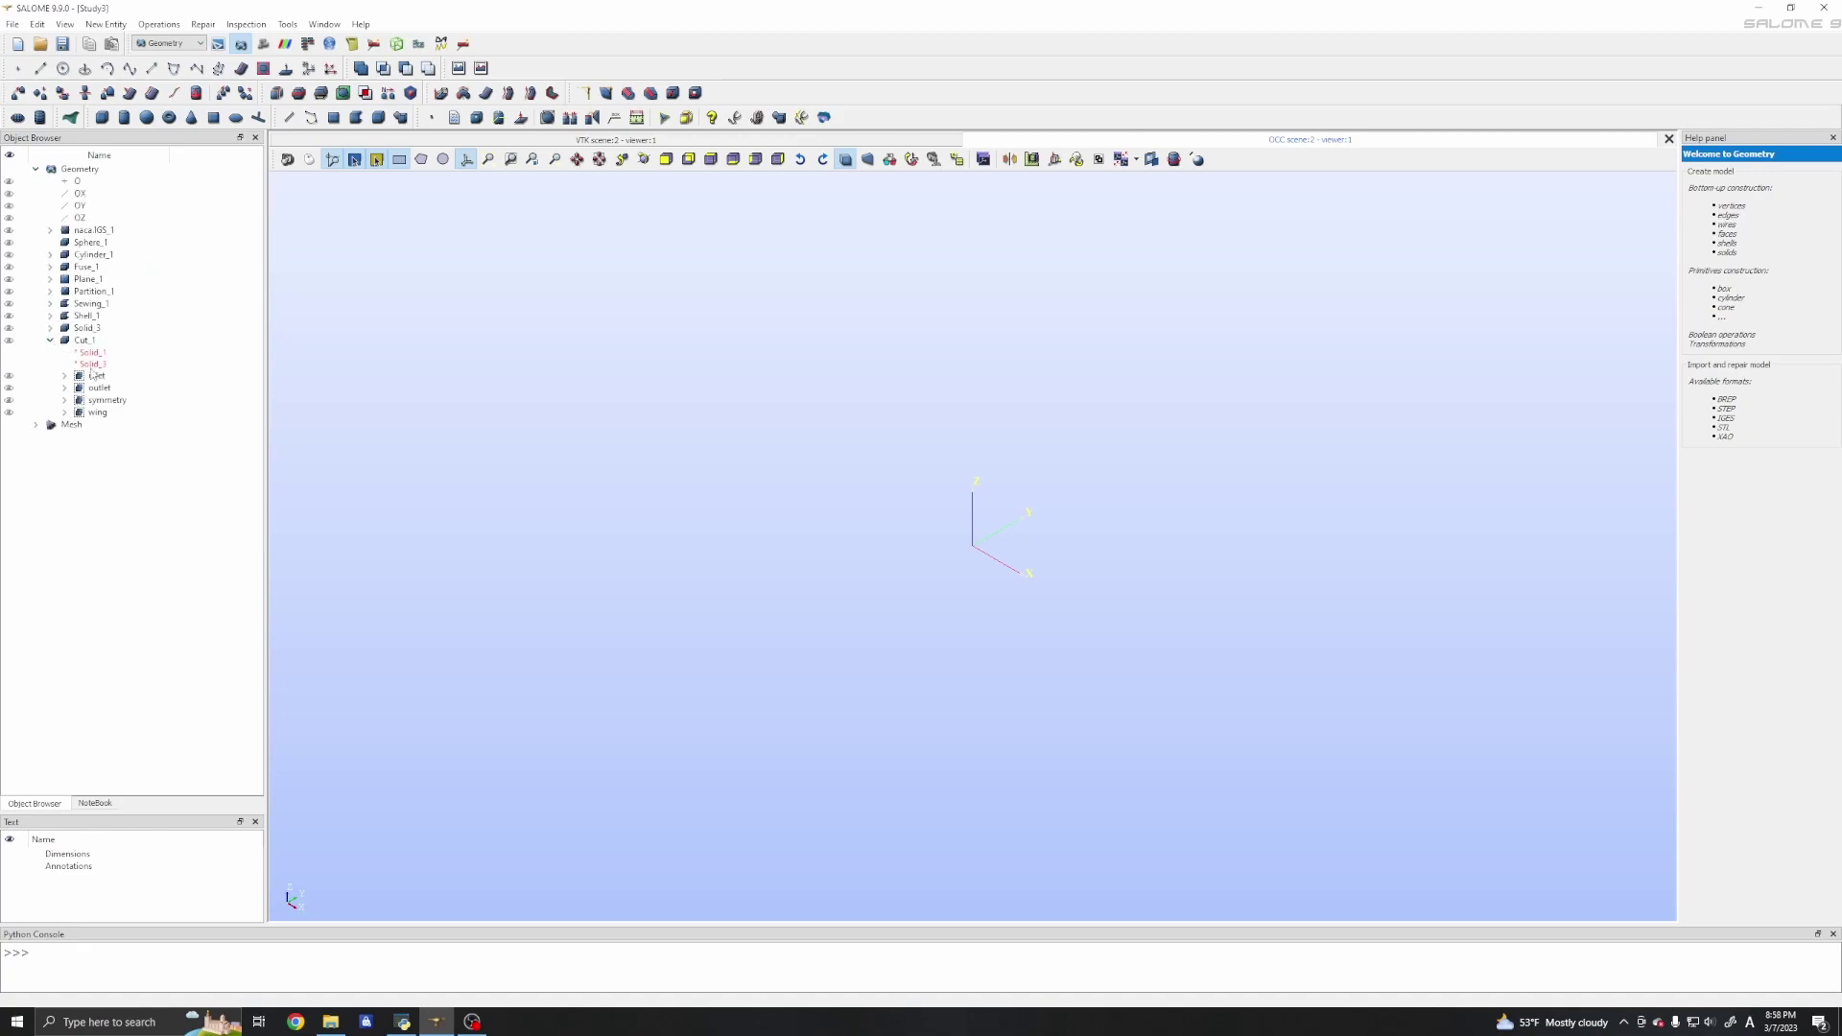
{"action": "left_click", "coordinate": [10, 414]}
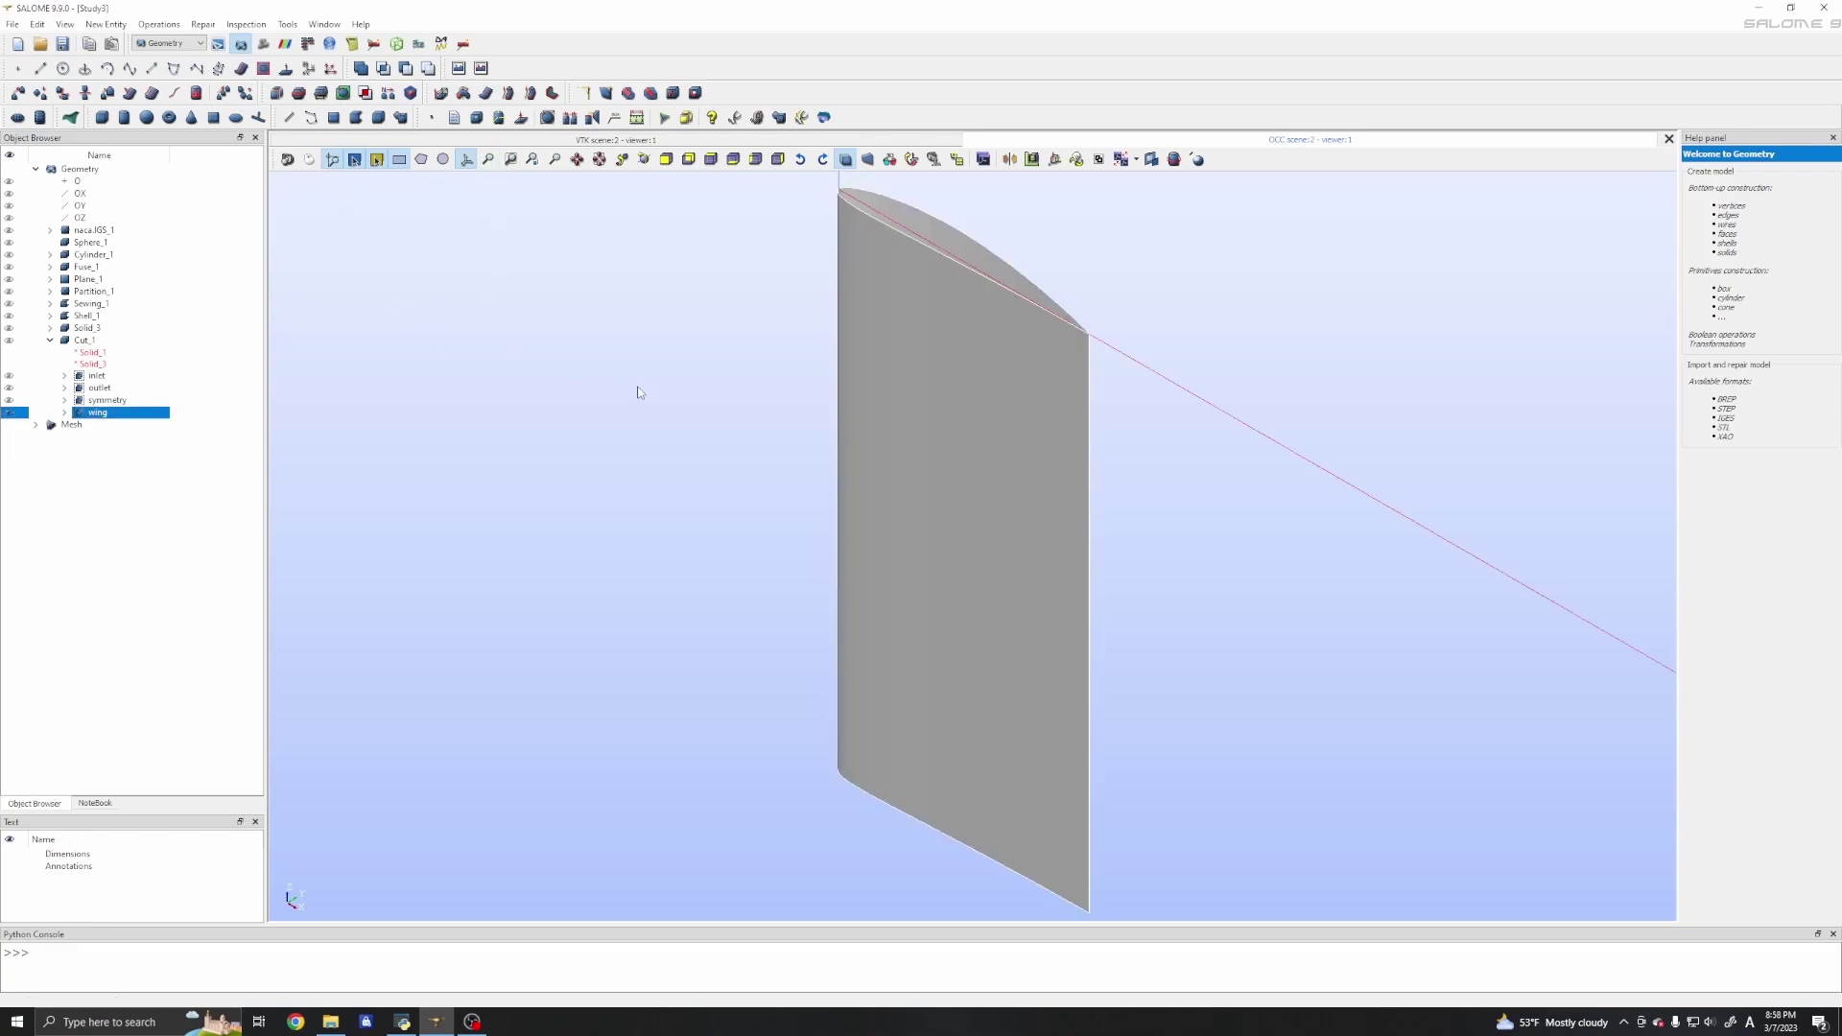
{"action": "right_click_drag", "start_coordinate": [653, 382], "coordinate": [687, 567], "text": "ctrl"}
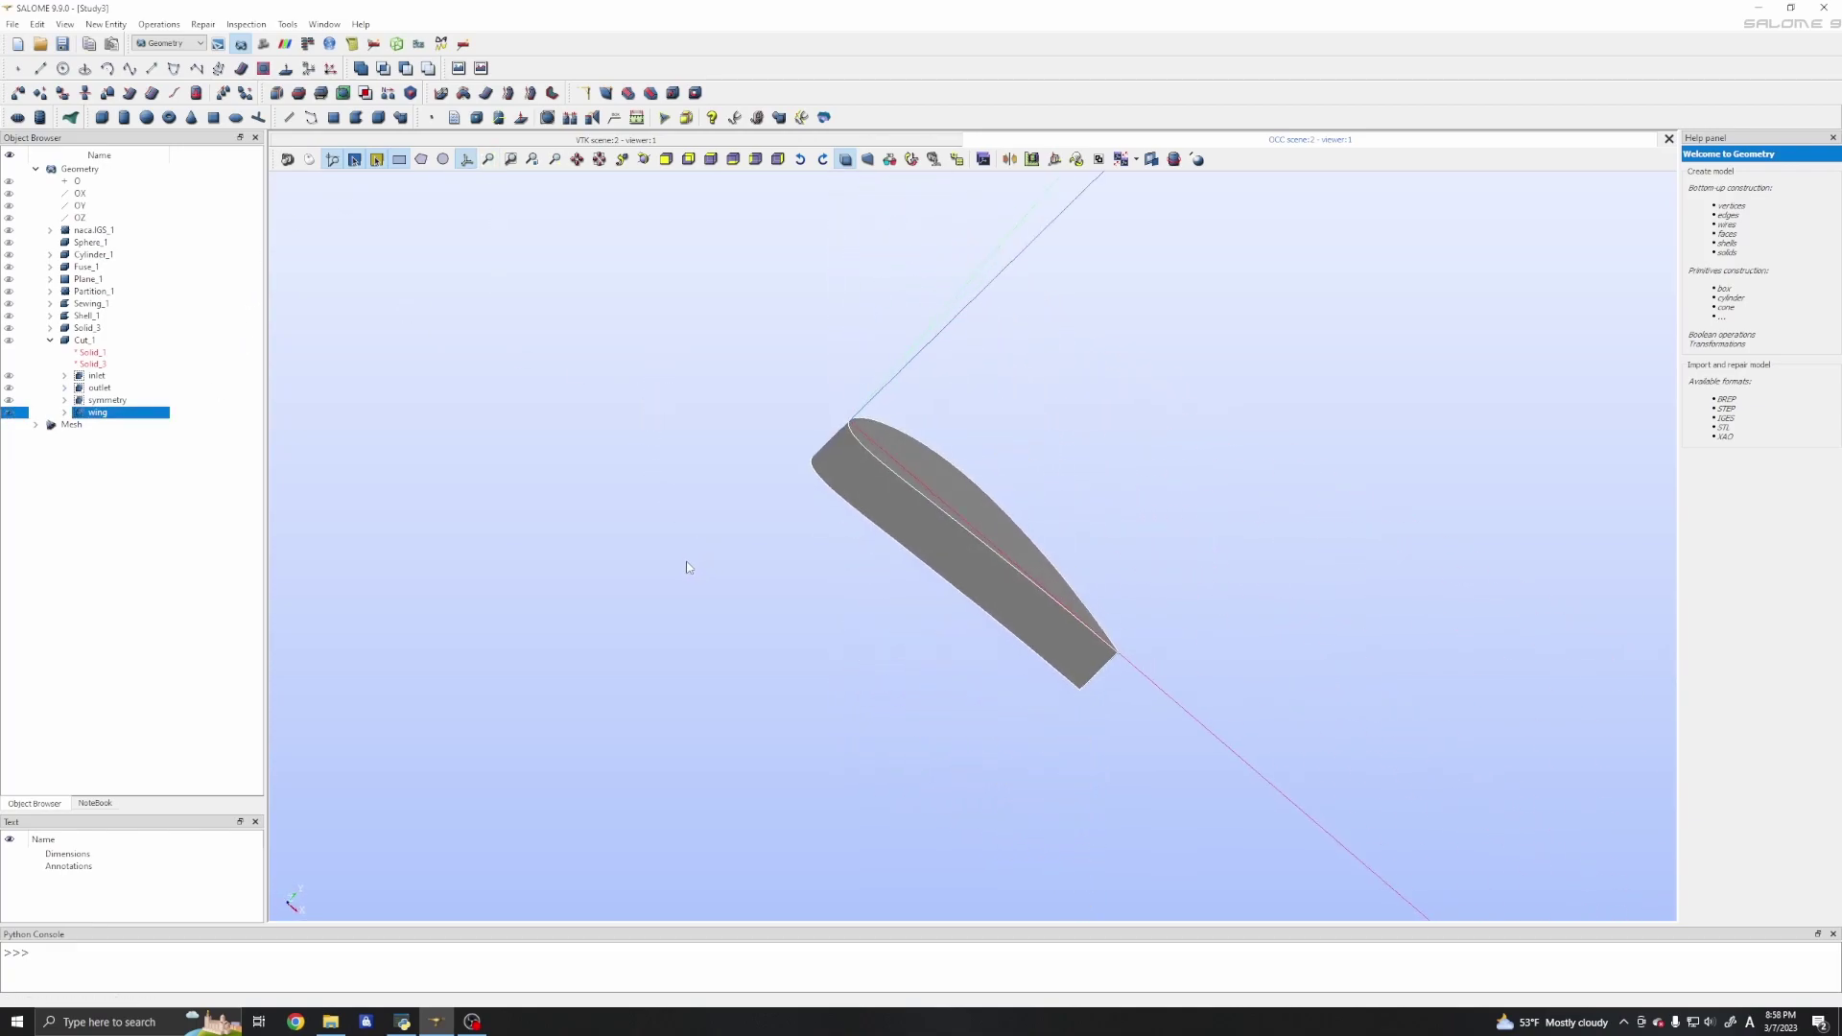
Activate the Mesh module and delete the existing Mesh_1 from the study.
{"action": "double_click", "coordinate": [67, 424]}
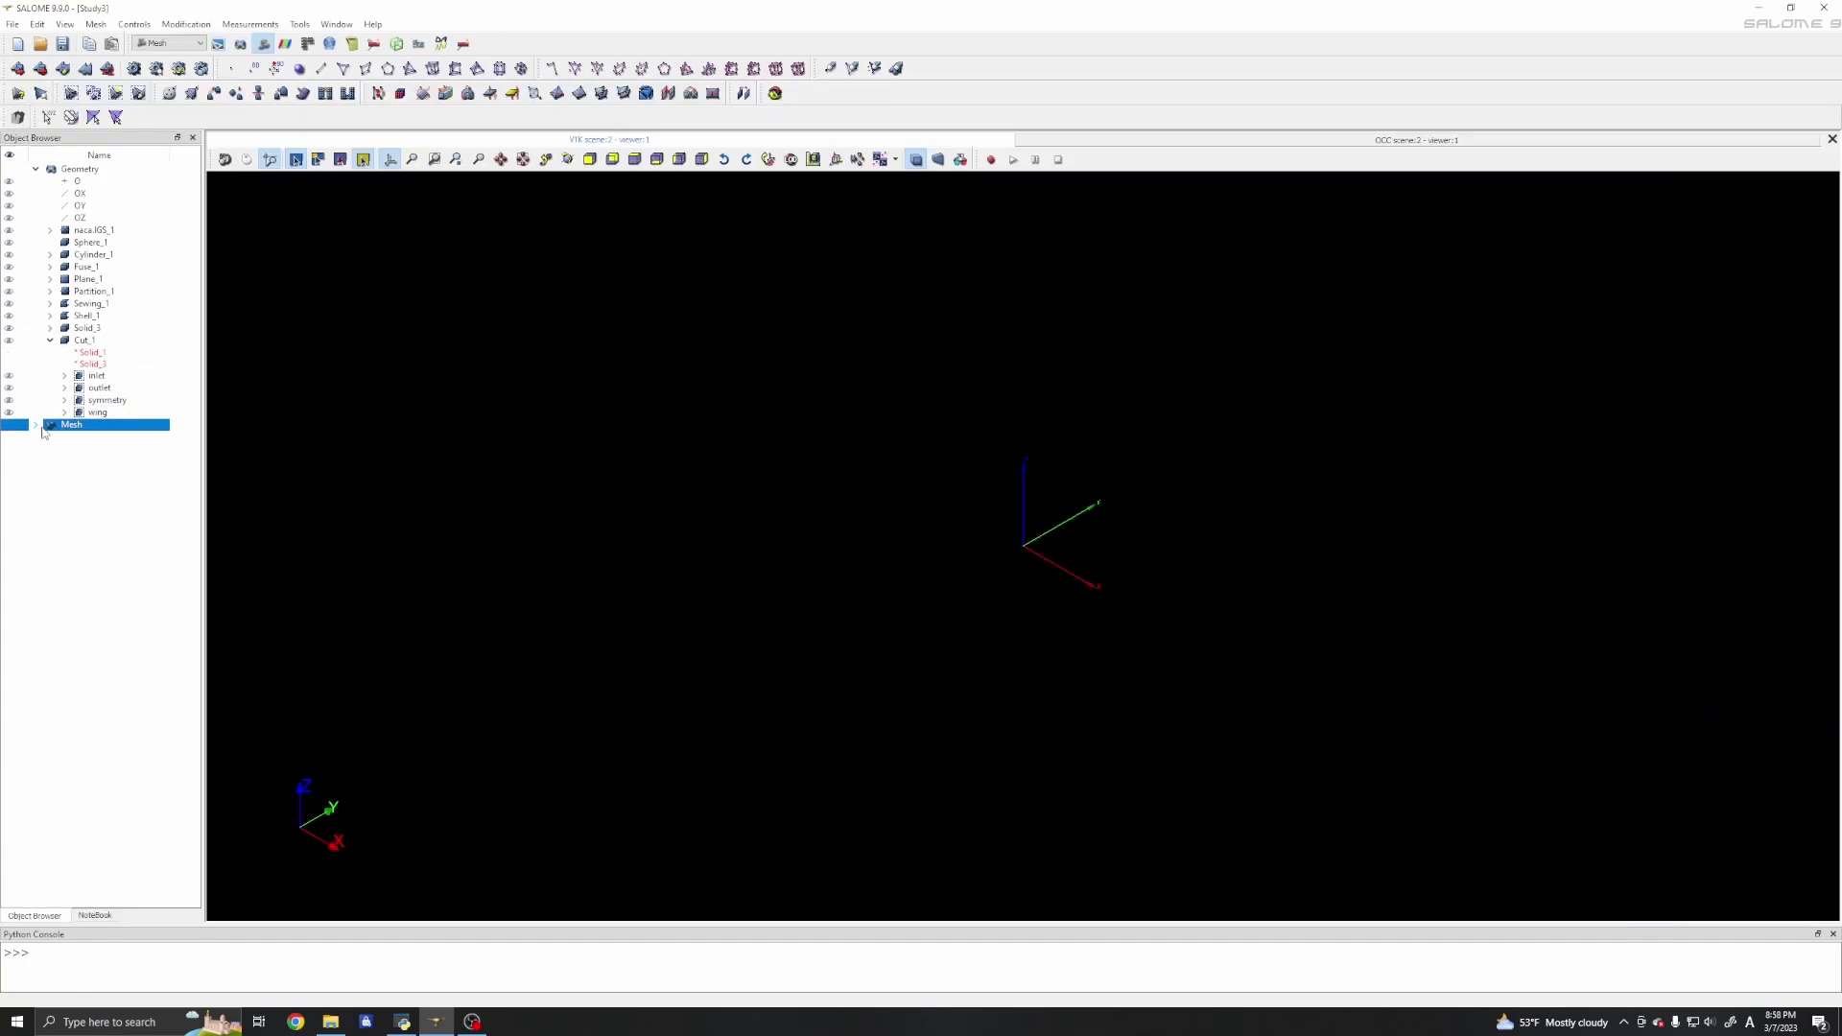
{"action": "left_click", "coordinate": [37, 425]}
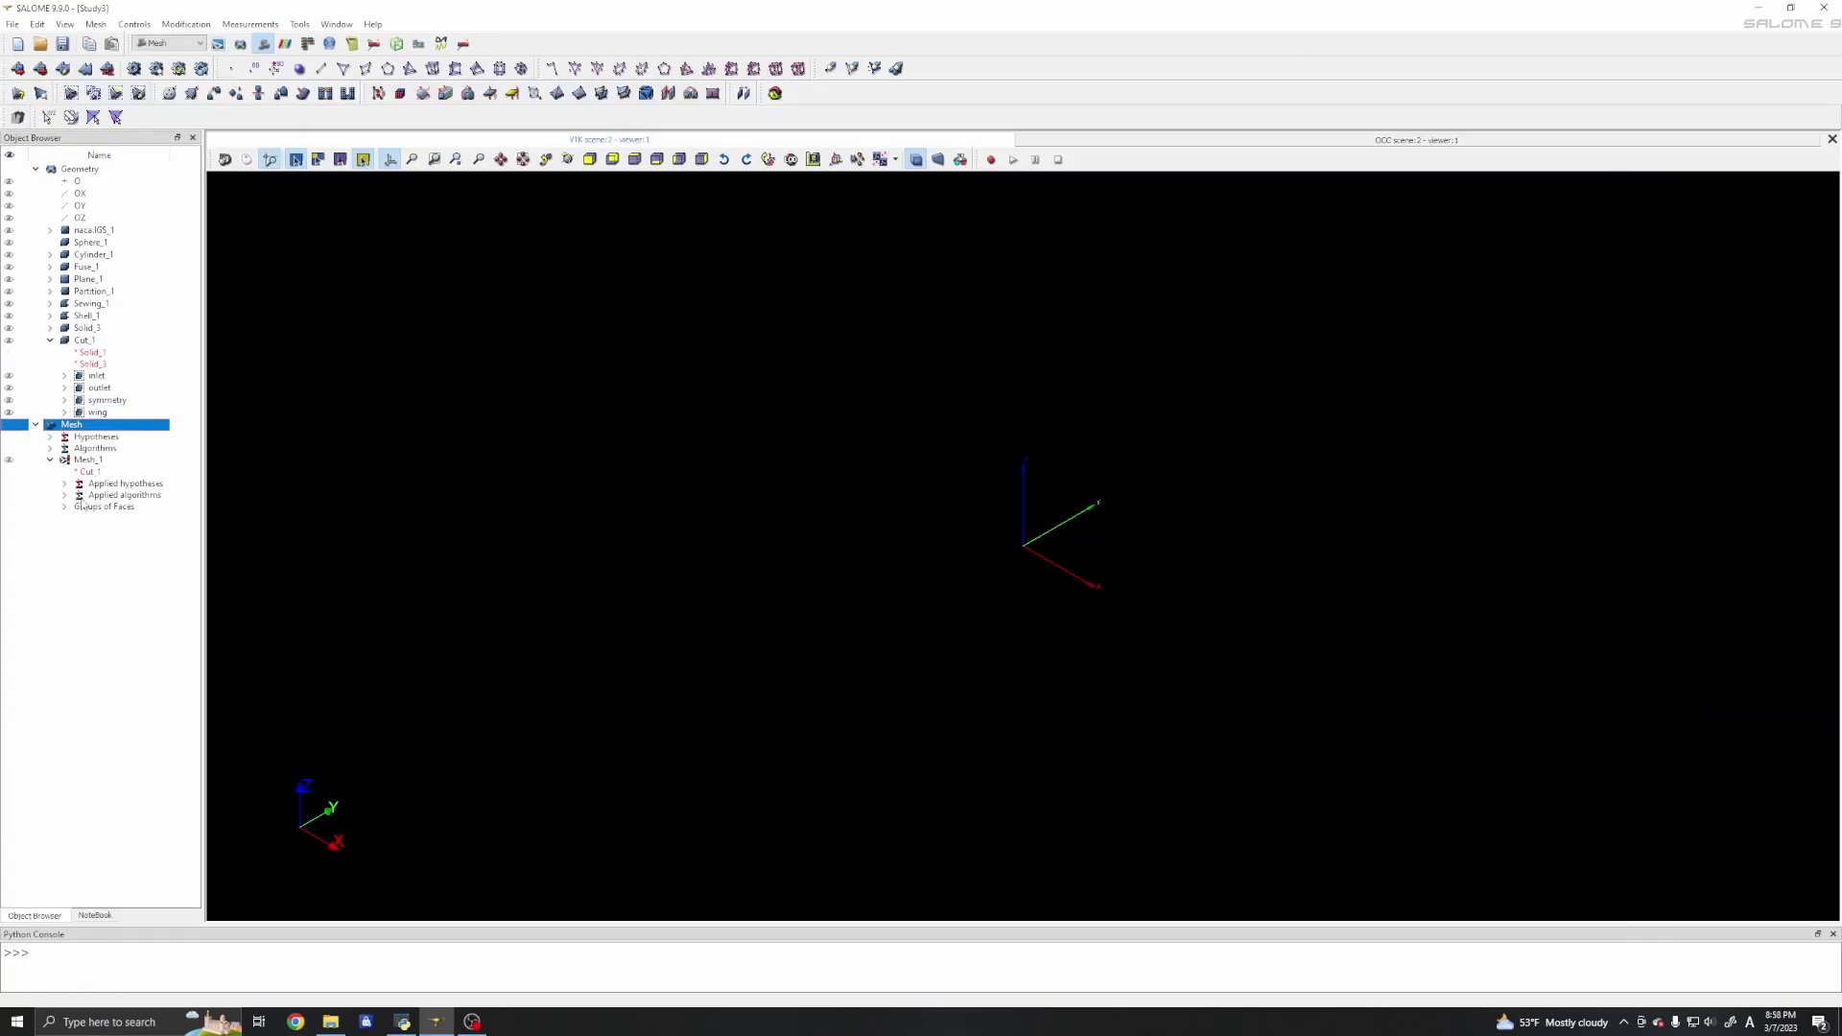
{"action": "right_click", "coordinate": [70, 462]}
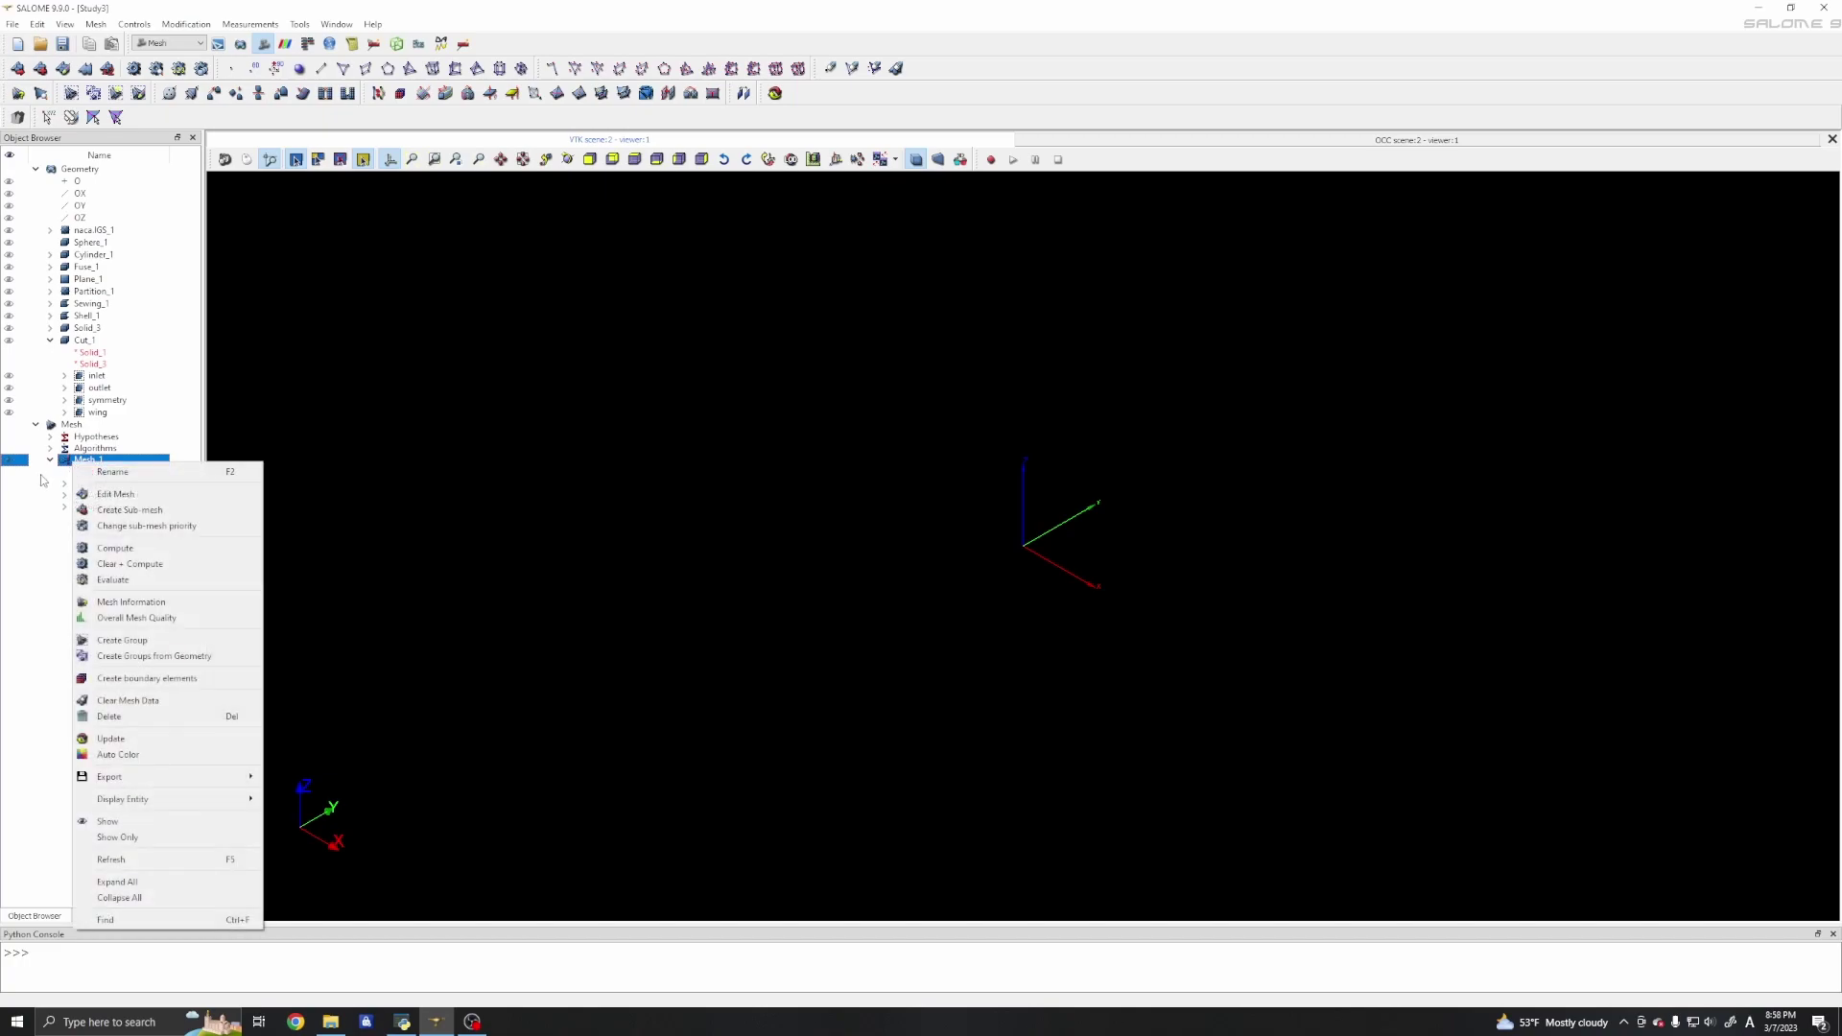
{"action": "left_click", "coordinate": [66, 470]}
{"action": "key", "text": "Delete"}
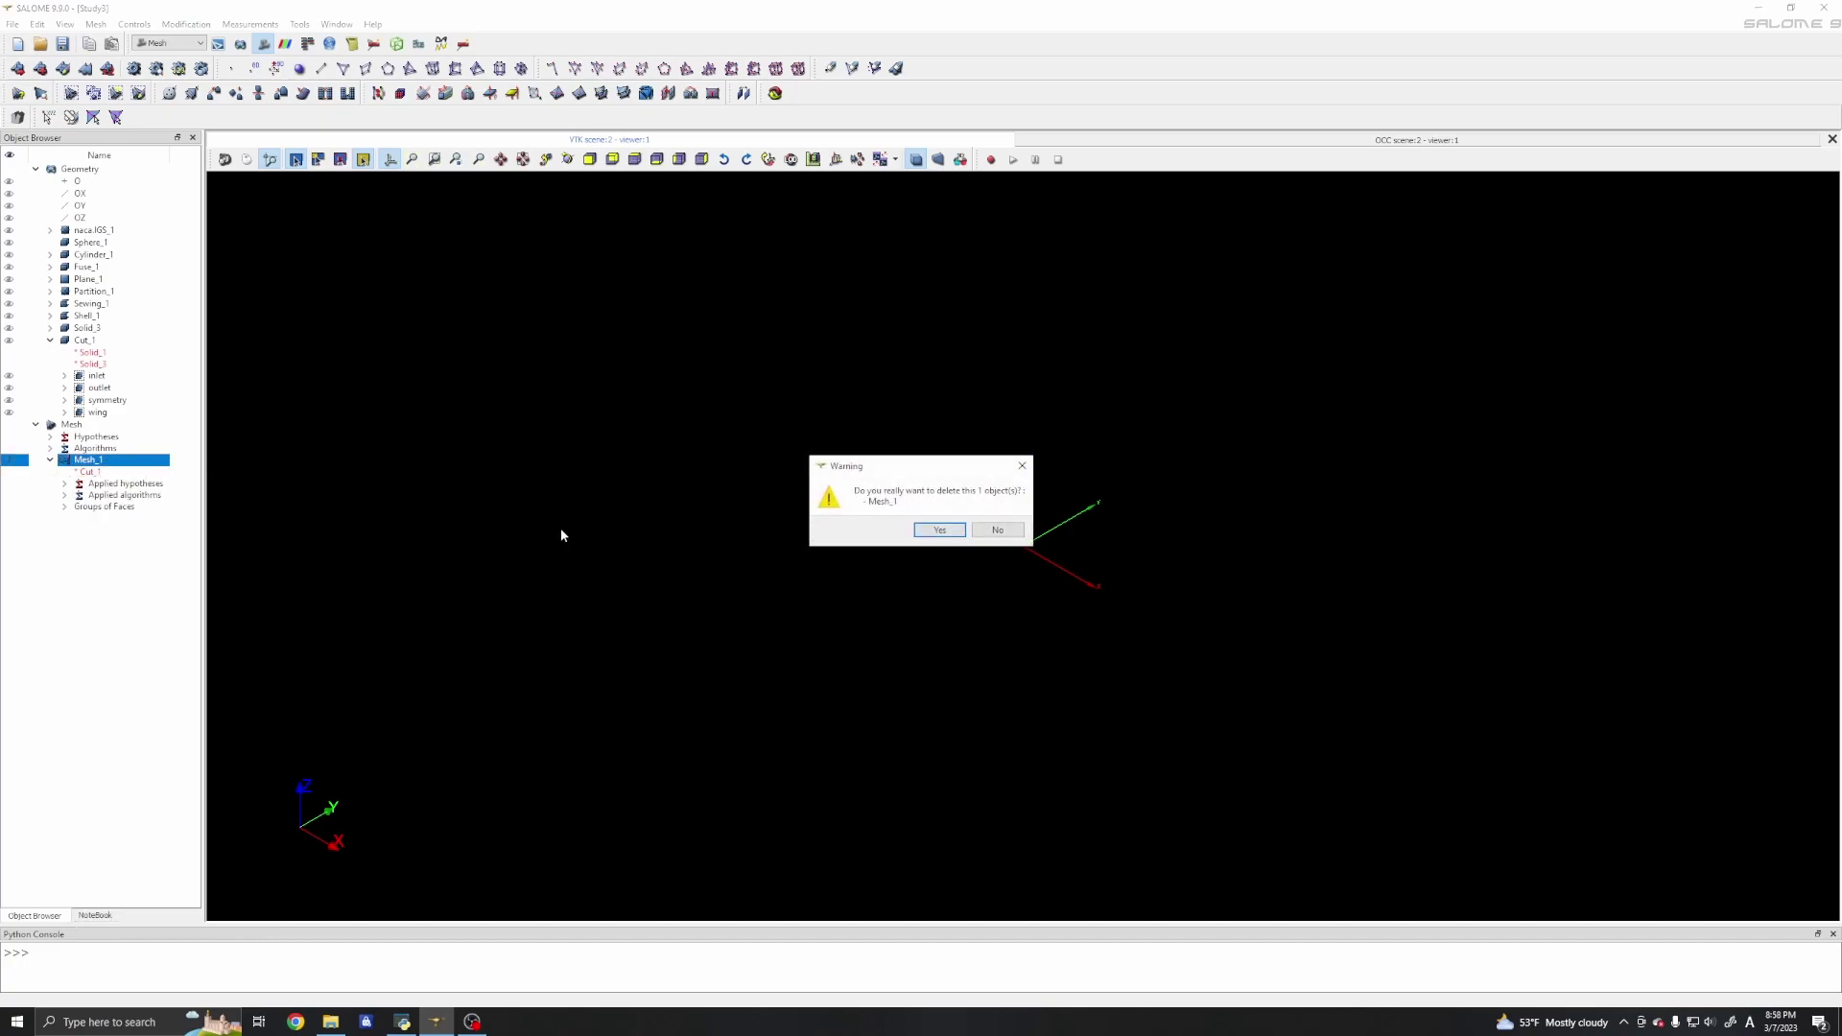
{"action": "left_click", "coordinate": [934, 529]}
{"action": "left_click", "coordinate": [84, 425]}
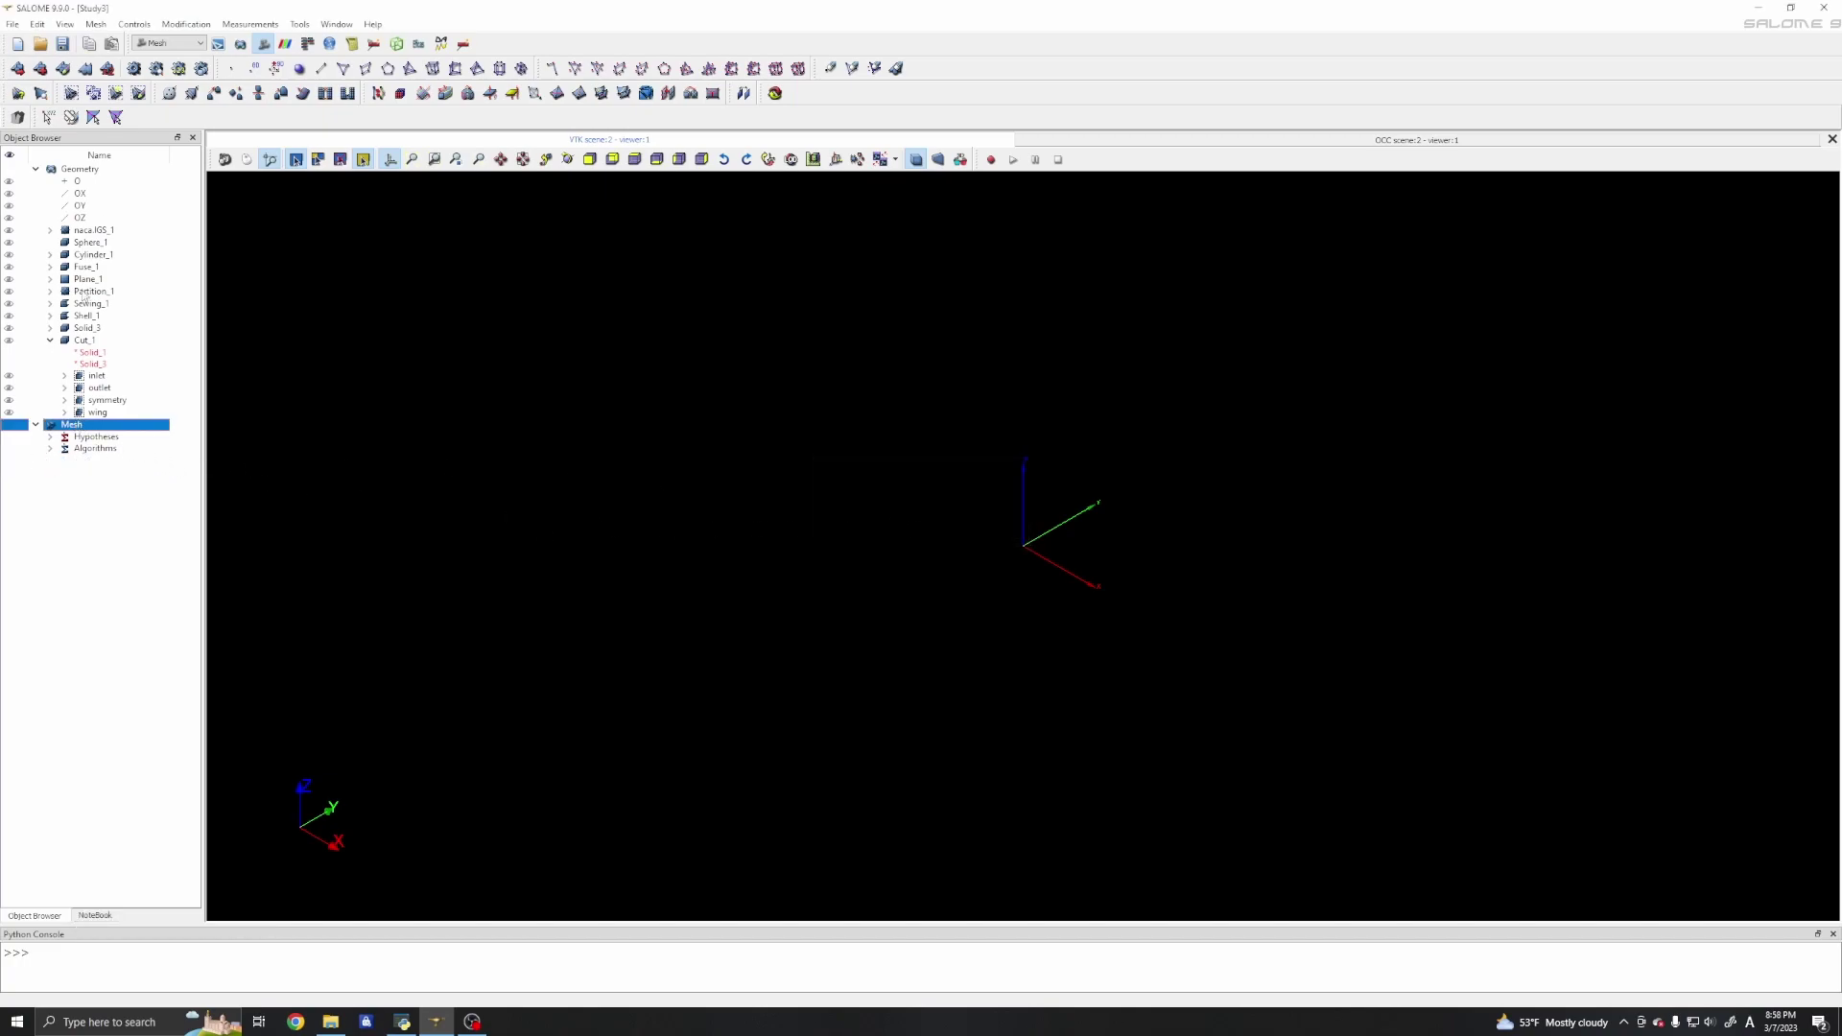
Start a new mesh named Mesh_1 on the Cut_1 geometry with the NETGEN 1D-2D-3D algorithm.
{"action": "left_click", "coordinate": [134, 24]}
{"action": "key", "text": "Escape"}
{"action": "left_click", "coordinate": [112, 44]}
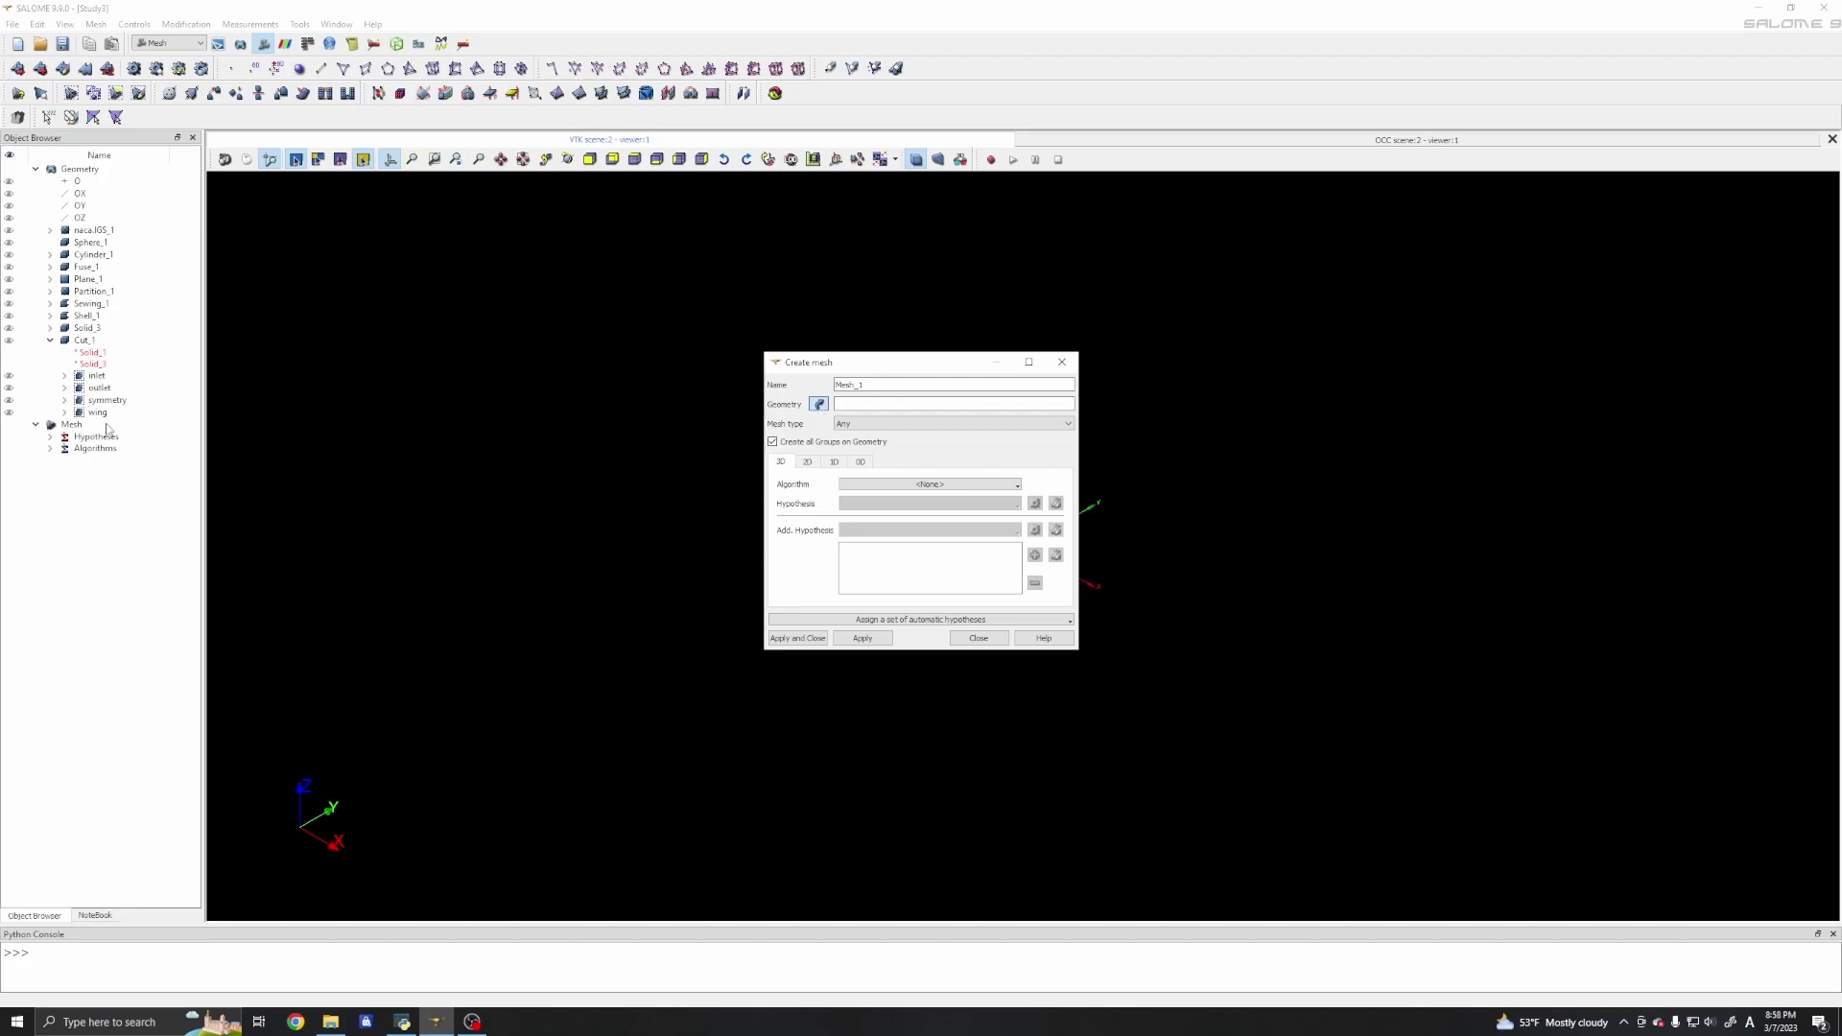
{"action": "left_click", "coordinate": [84, 340]}
{"action": "left_click", "coordinate": [857, 485]}
{"action": "left_click", "coordinate": [898, 593]}
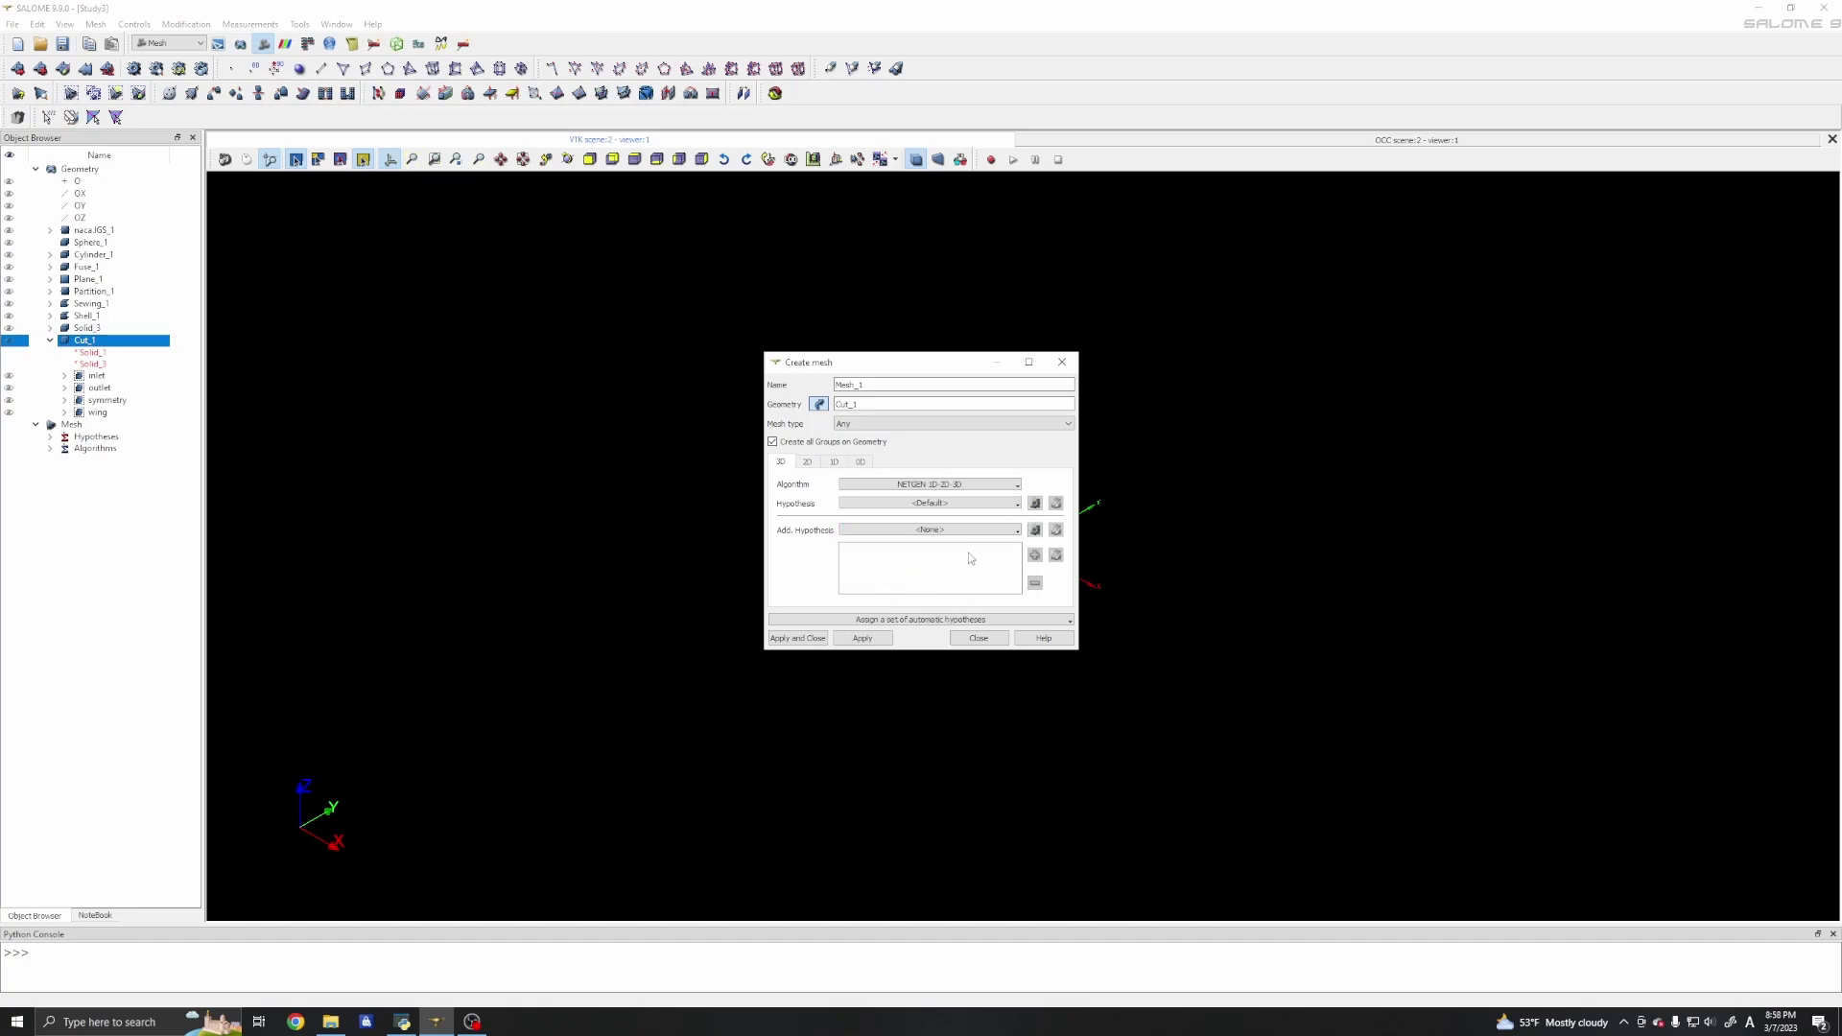
Create a NETGEN 3D Parameters hypothesis with a maximum size of 0.5 and a shortened minimum size value.
{"action": "left_click", "coordinate": [997, 506]}
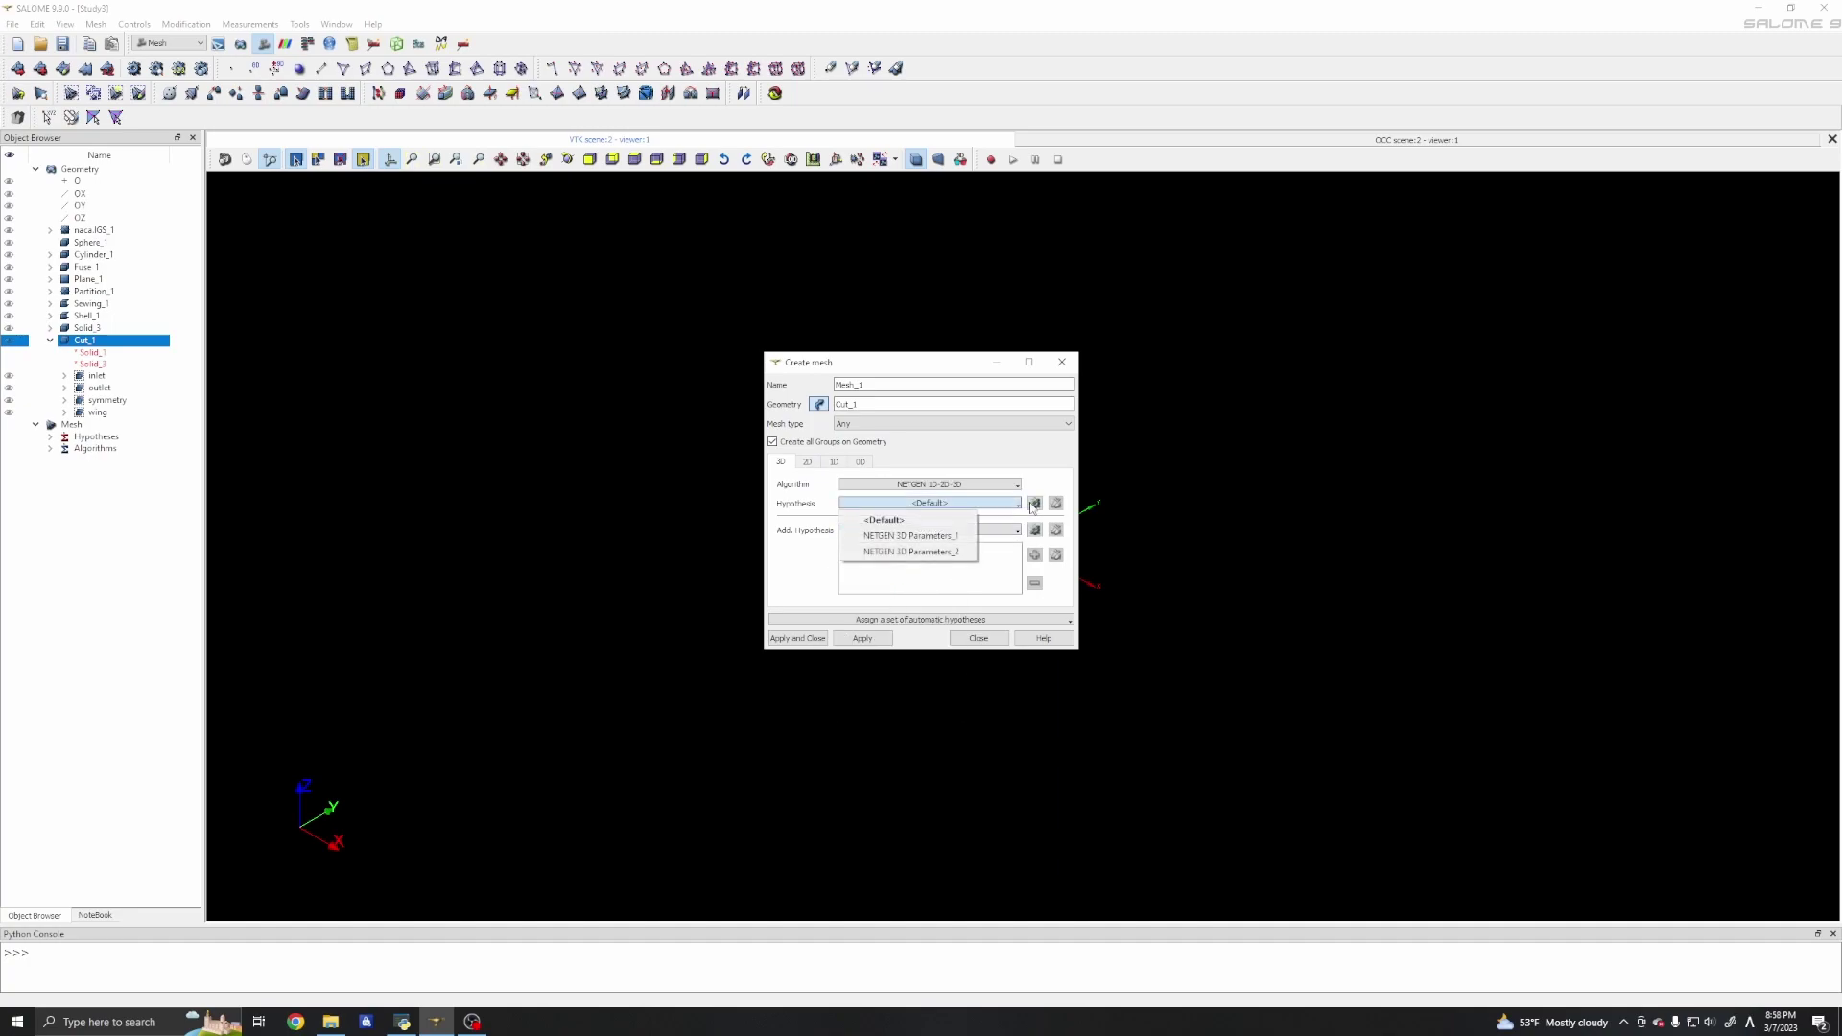
{"action": "left_click", "coordinate": [1033, 506]}
{"action": "left_click", "coordinate": [1070, 516]}
{"action": "left_click_drag", "start_coordinate": [955, 437], "coordinate": [859, 424]}
{"action": "type", "text": "0.5"}
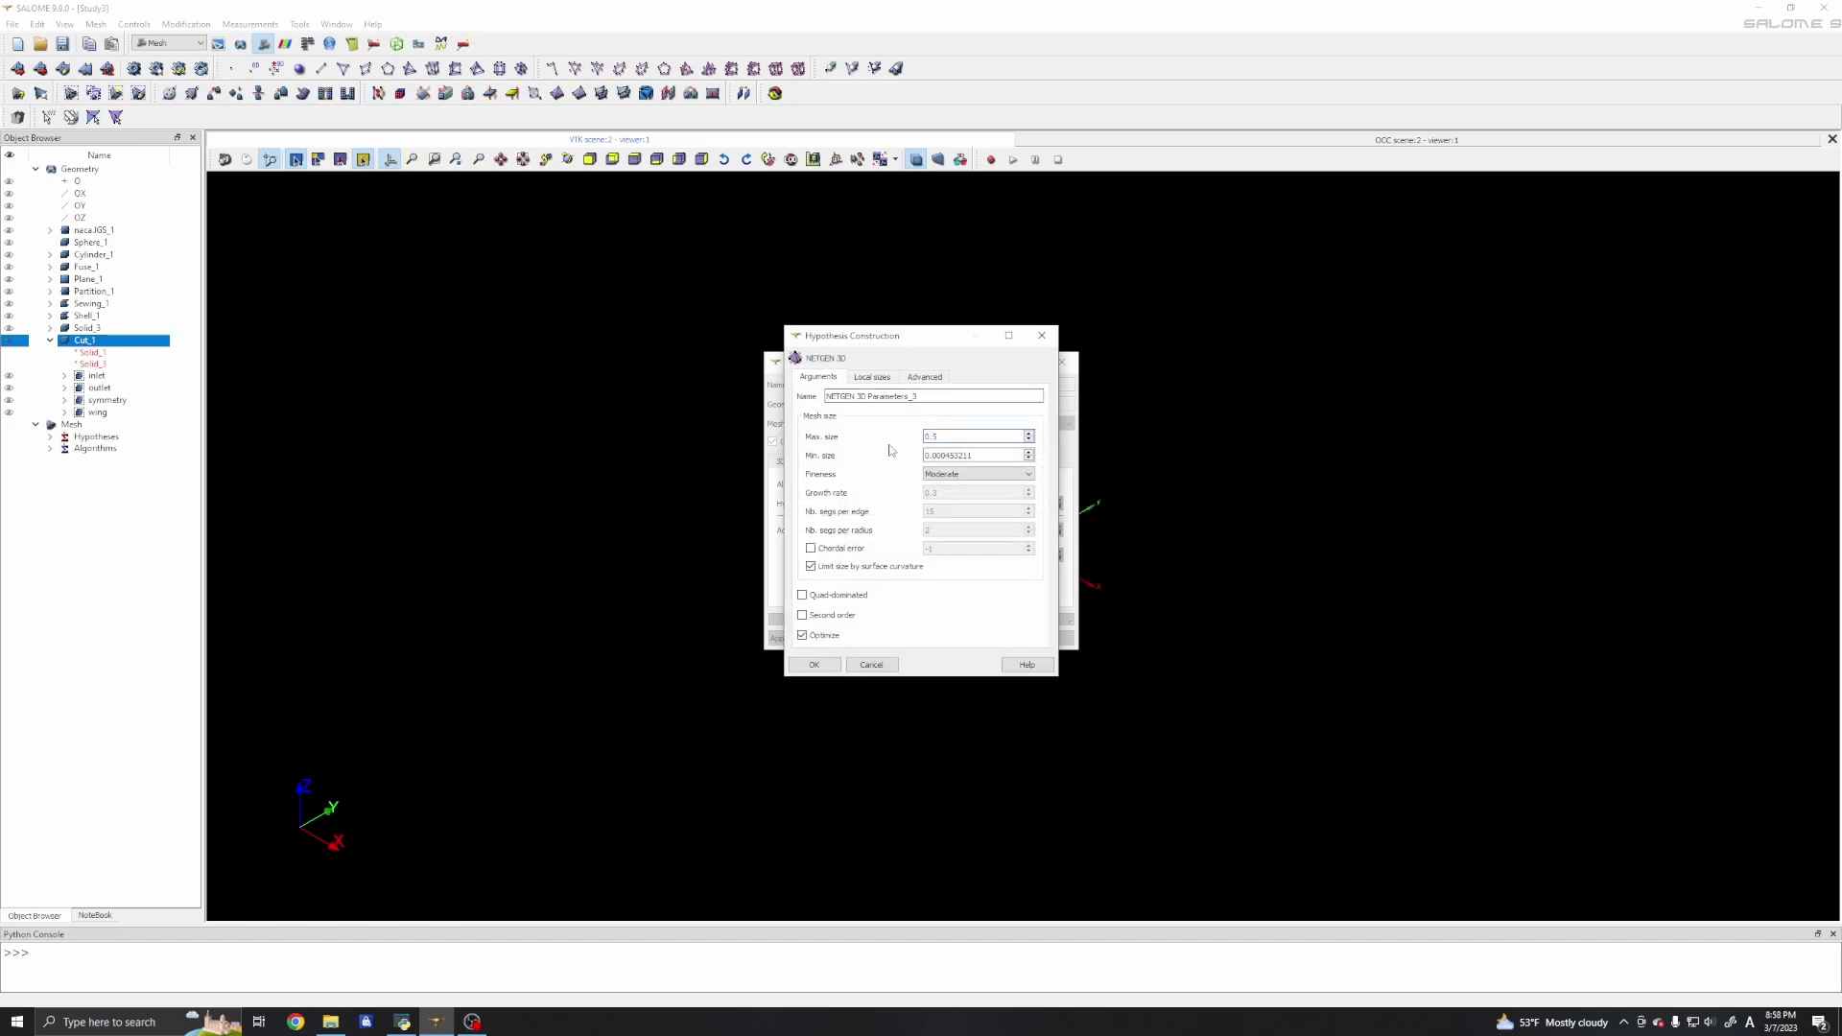
{"action": "left_click_drag", "start_coordinate": [982, 457], "coordinate": [946, 457]}
{"action": "key", "text": "BackSpace"}
{"action": "key", "text": "BackSpace"}
{"action": "left_click", "coordinate": [815, 664]}
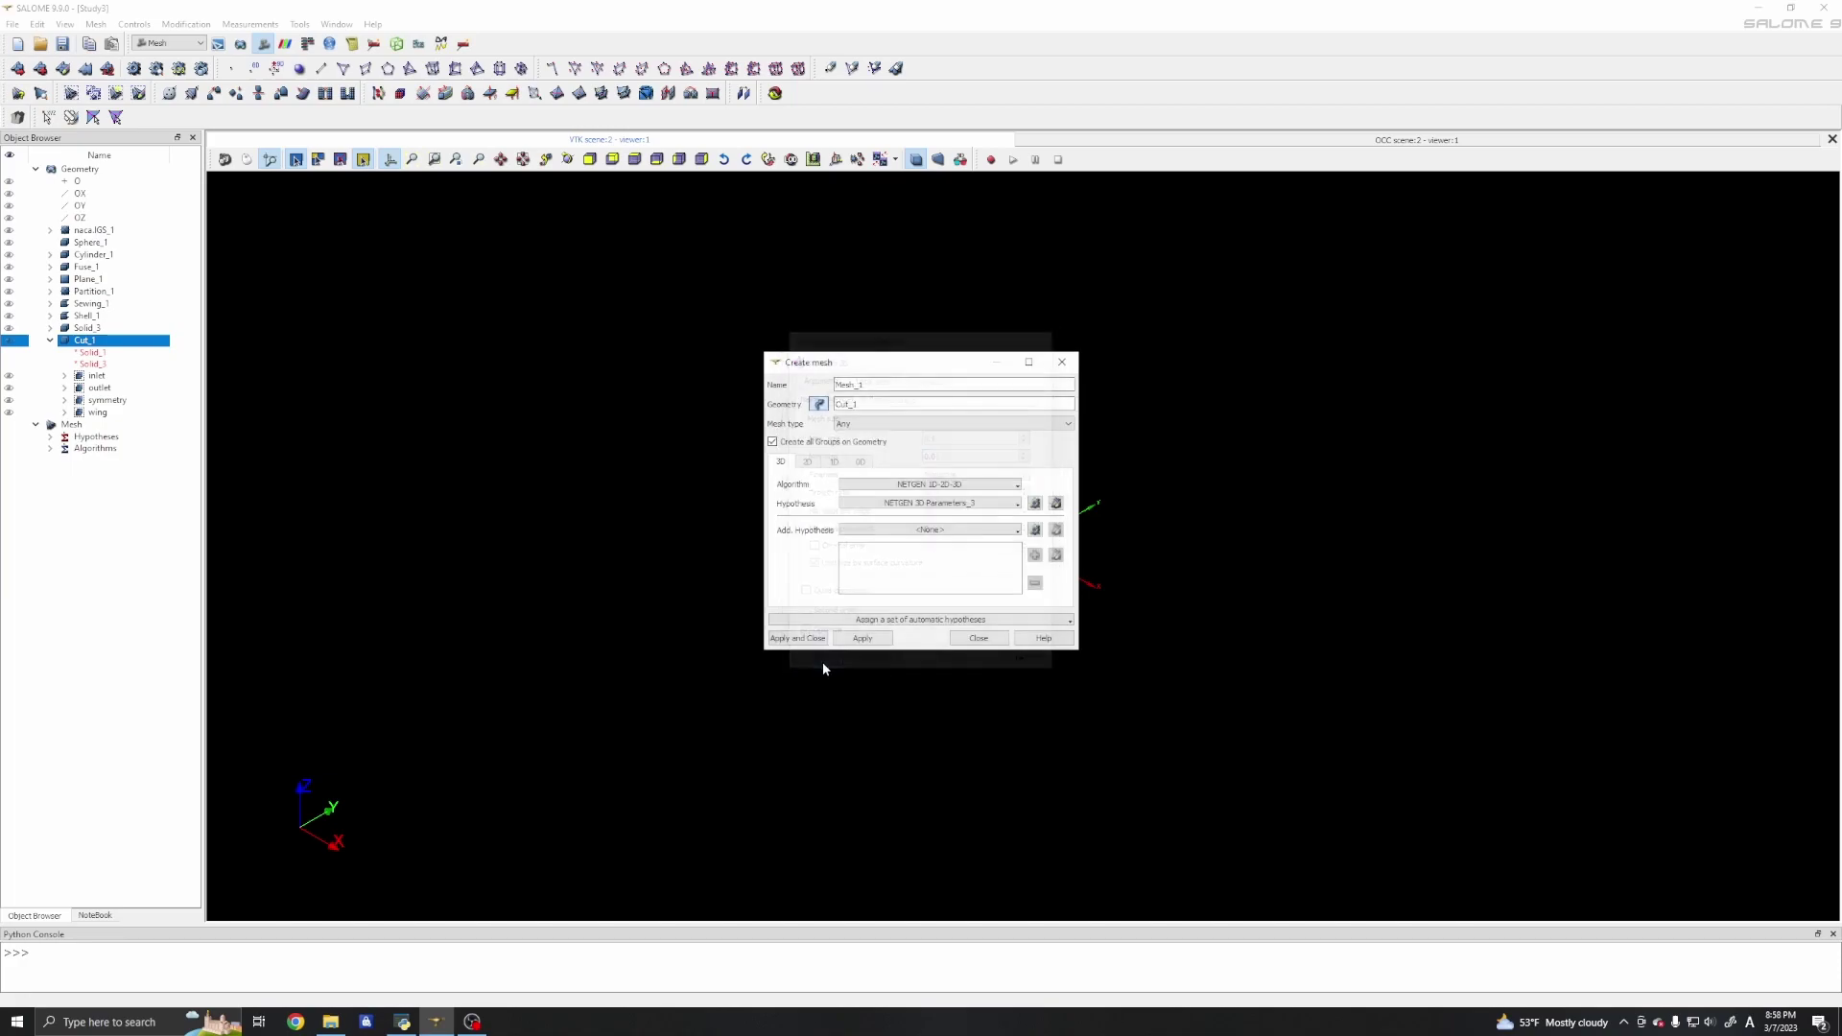
Add a Viscous Layers hypothesis with total thickness 0.01, 3 layers and a stretch factor of 1.2.
{"action": "left_click", "coordinate": [1034, 531]}
{"action": "left_click", "coordinate": [1070, 539]}
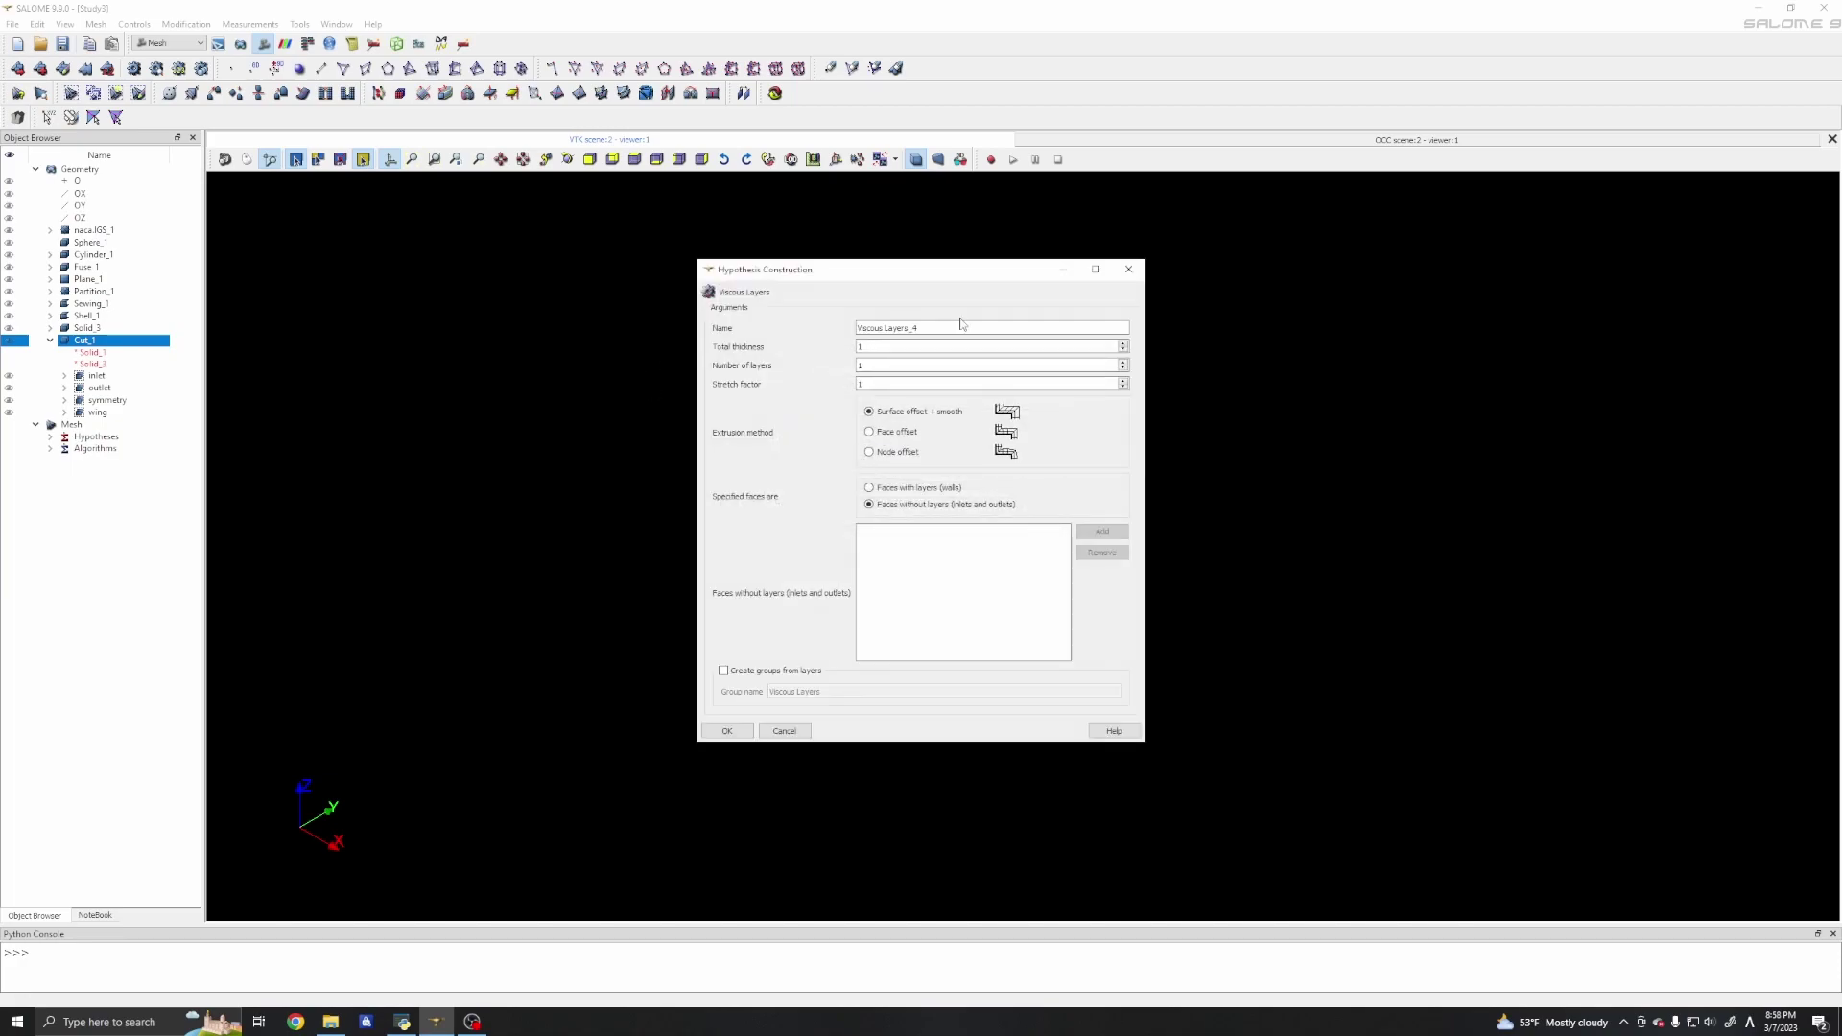
{"action": "key", "text": "BackSpace"}
{"action": "double_click", "coordinate": [915, 344]}
{"action": "type", "text": "0.01"}
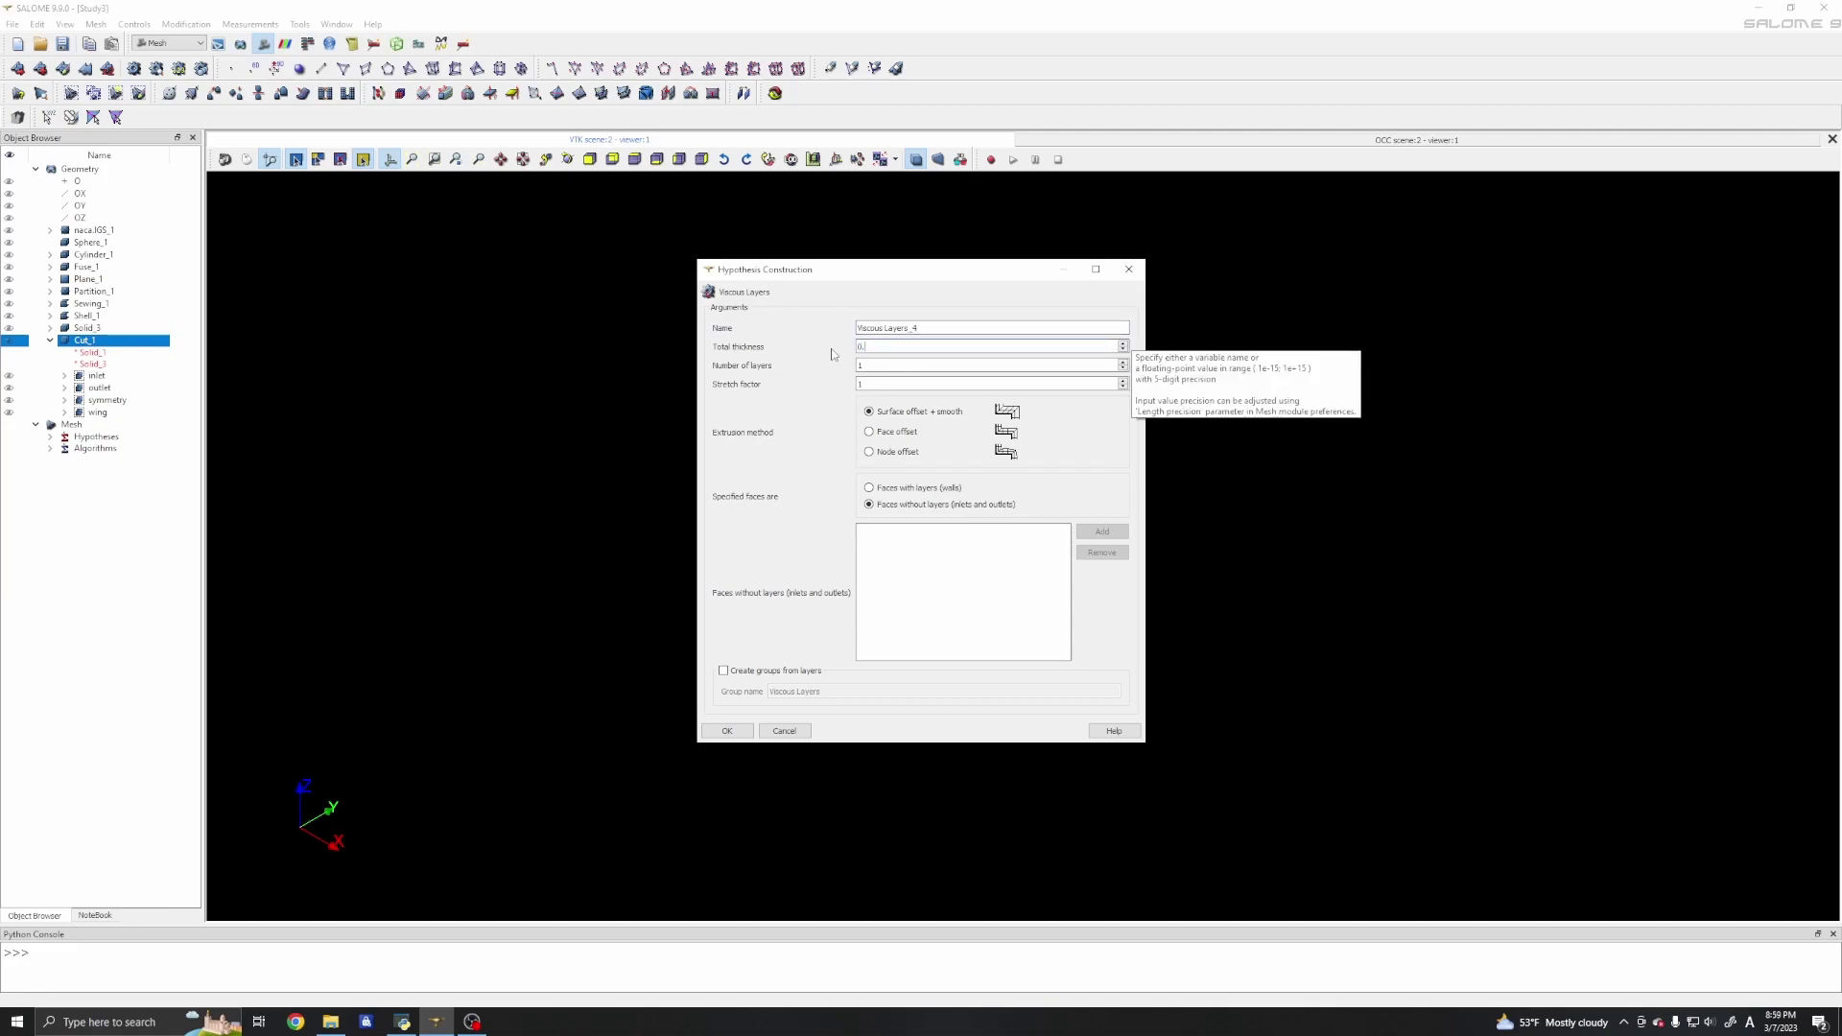
{"action": "double_click", "coordinate": [879, 368]}
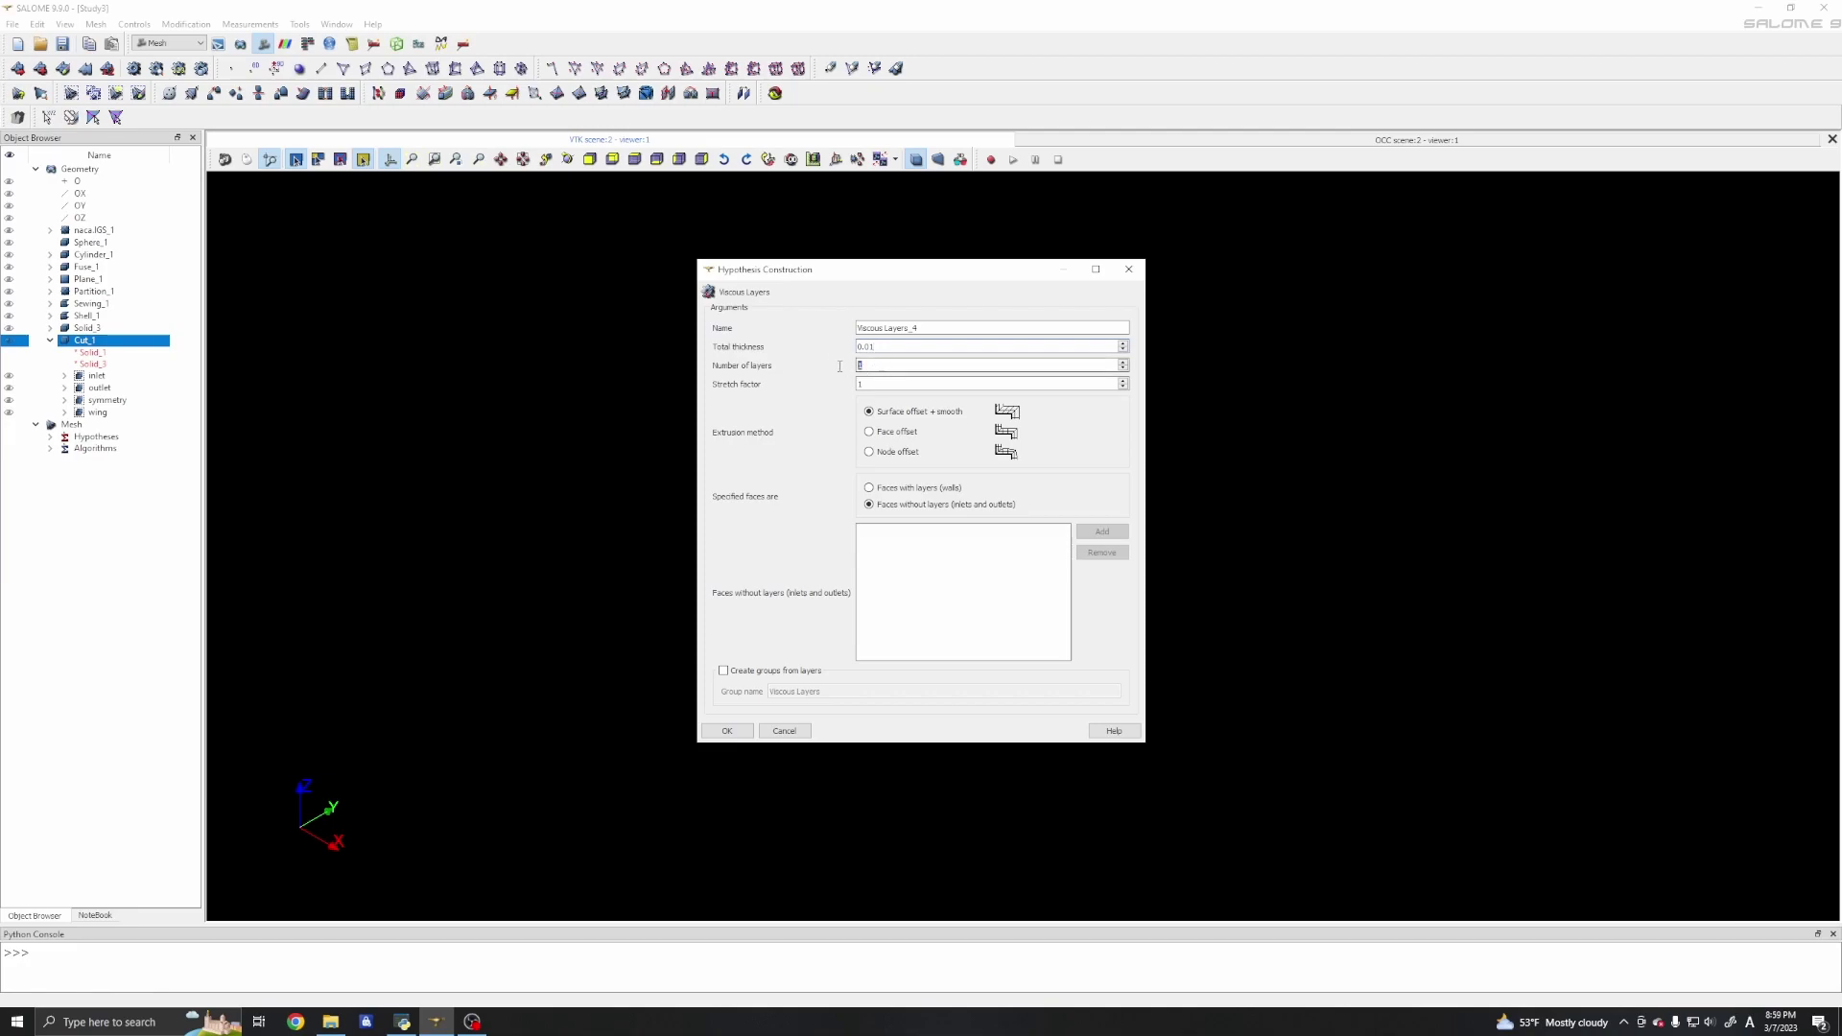
{"action": "double_click", "coordinate": [861, 384]}
Assign the wing group as the faces with layers (walls) and accept the Viscous Layers hypothesis.
{"action": "left_click", "coordinate": [870, 488]}
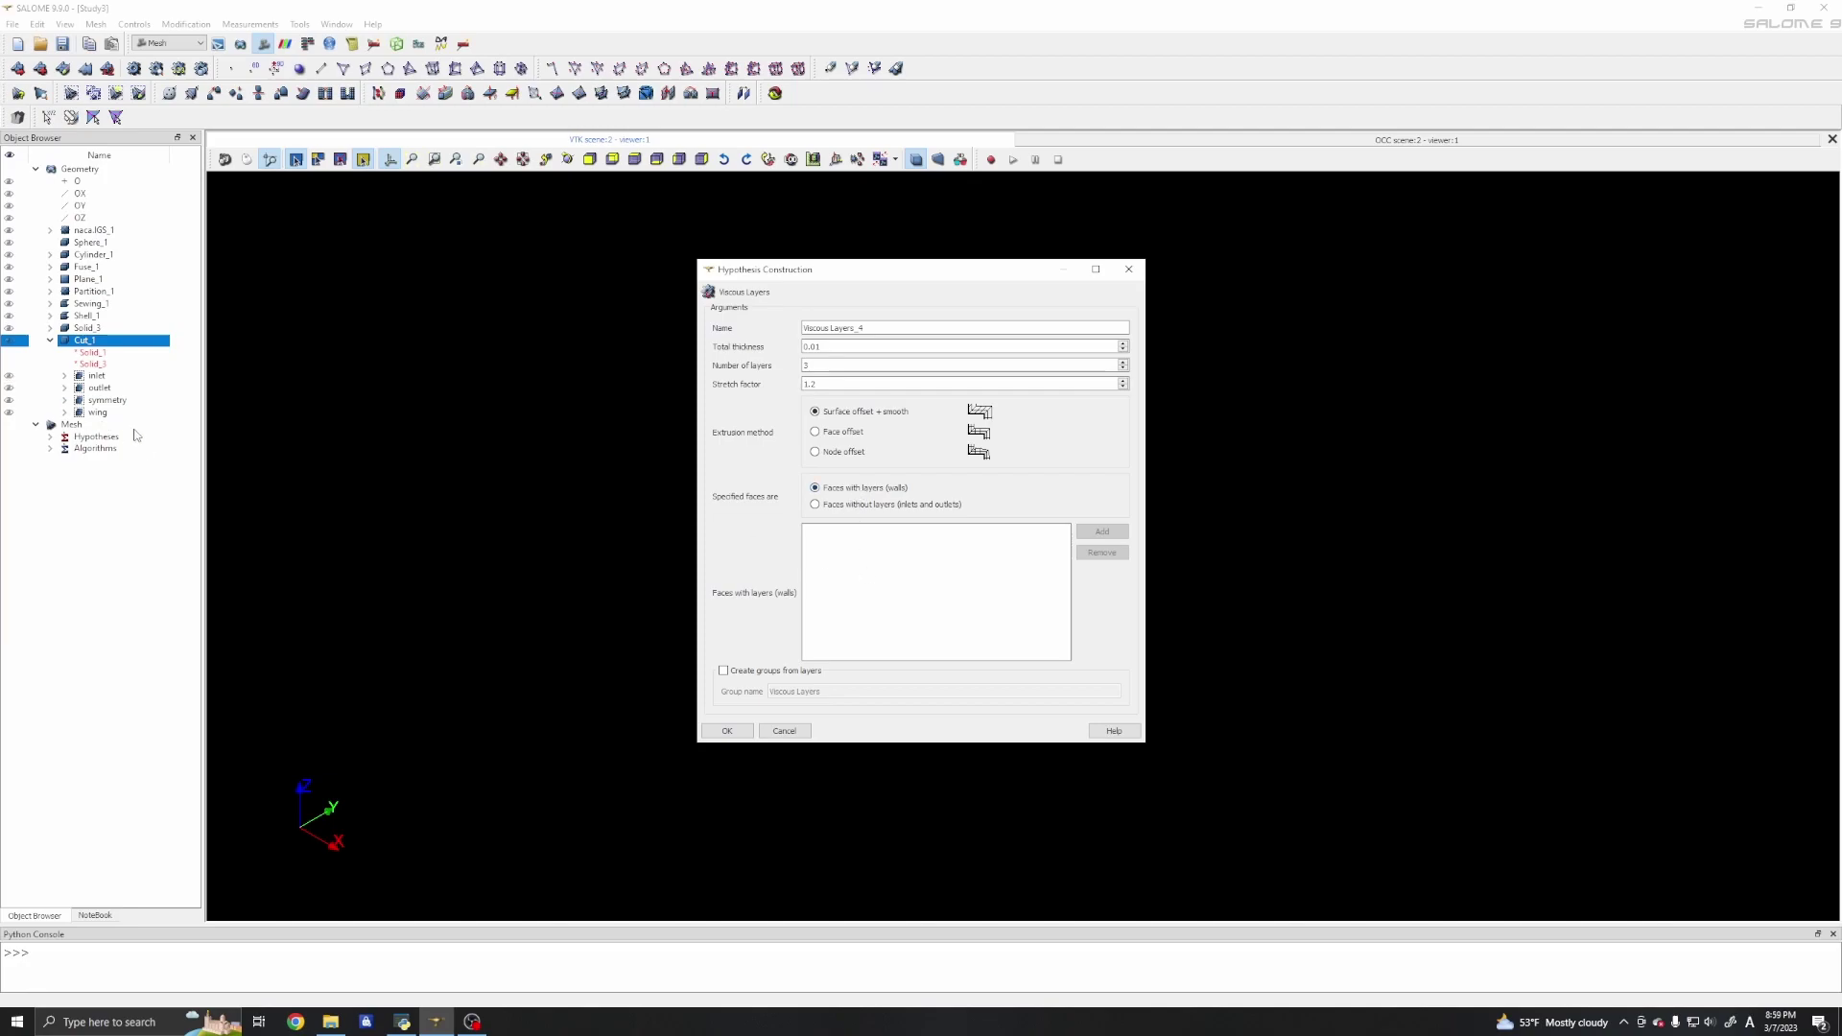
{"action": "left_click", "coordinate": [97, 414]}
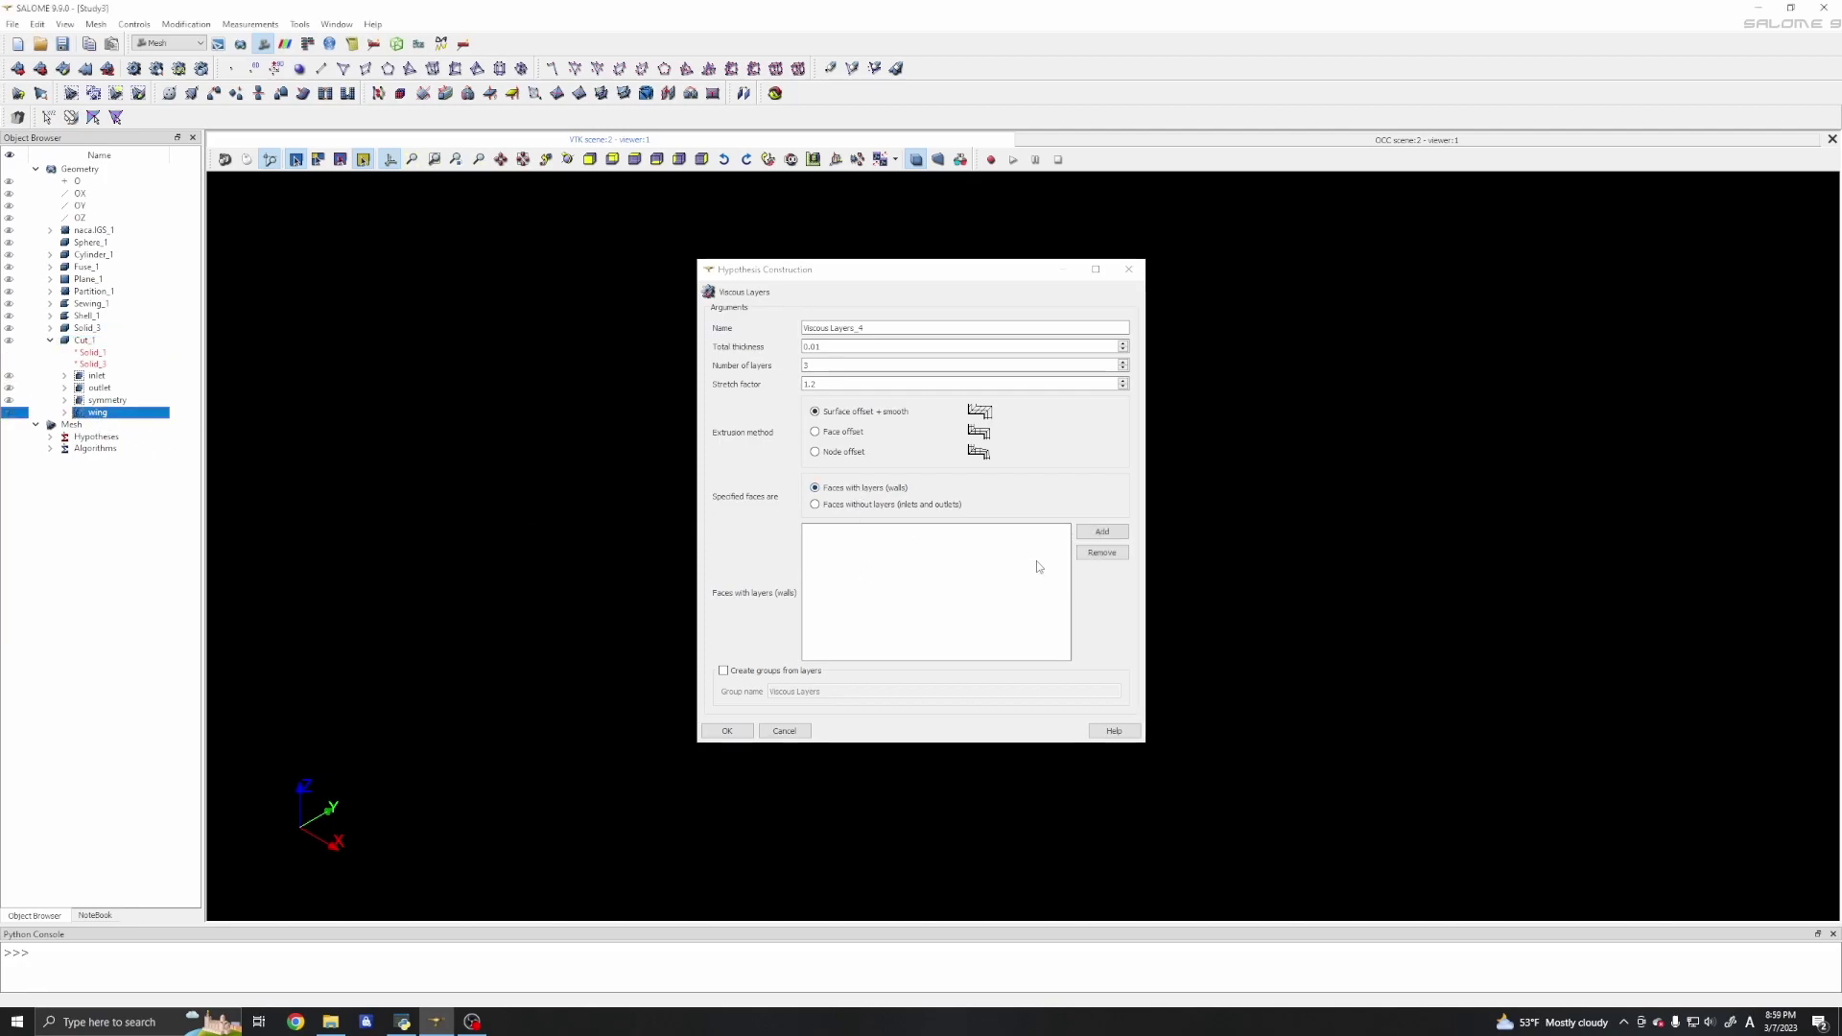
{"action": "left_click", "coordinate": [1099, 533]}
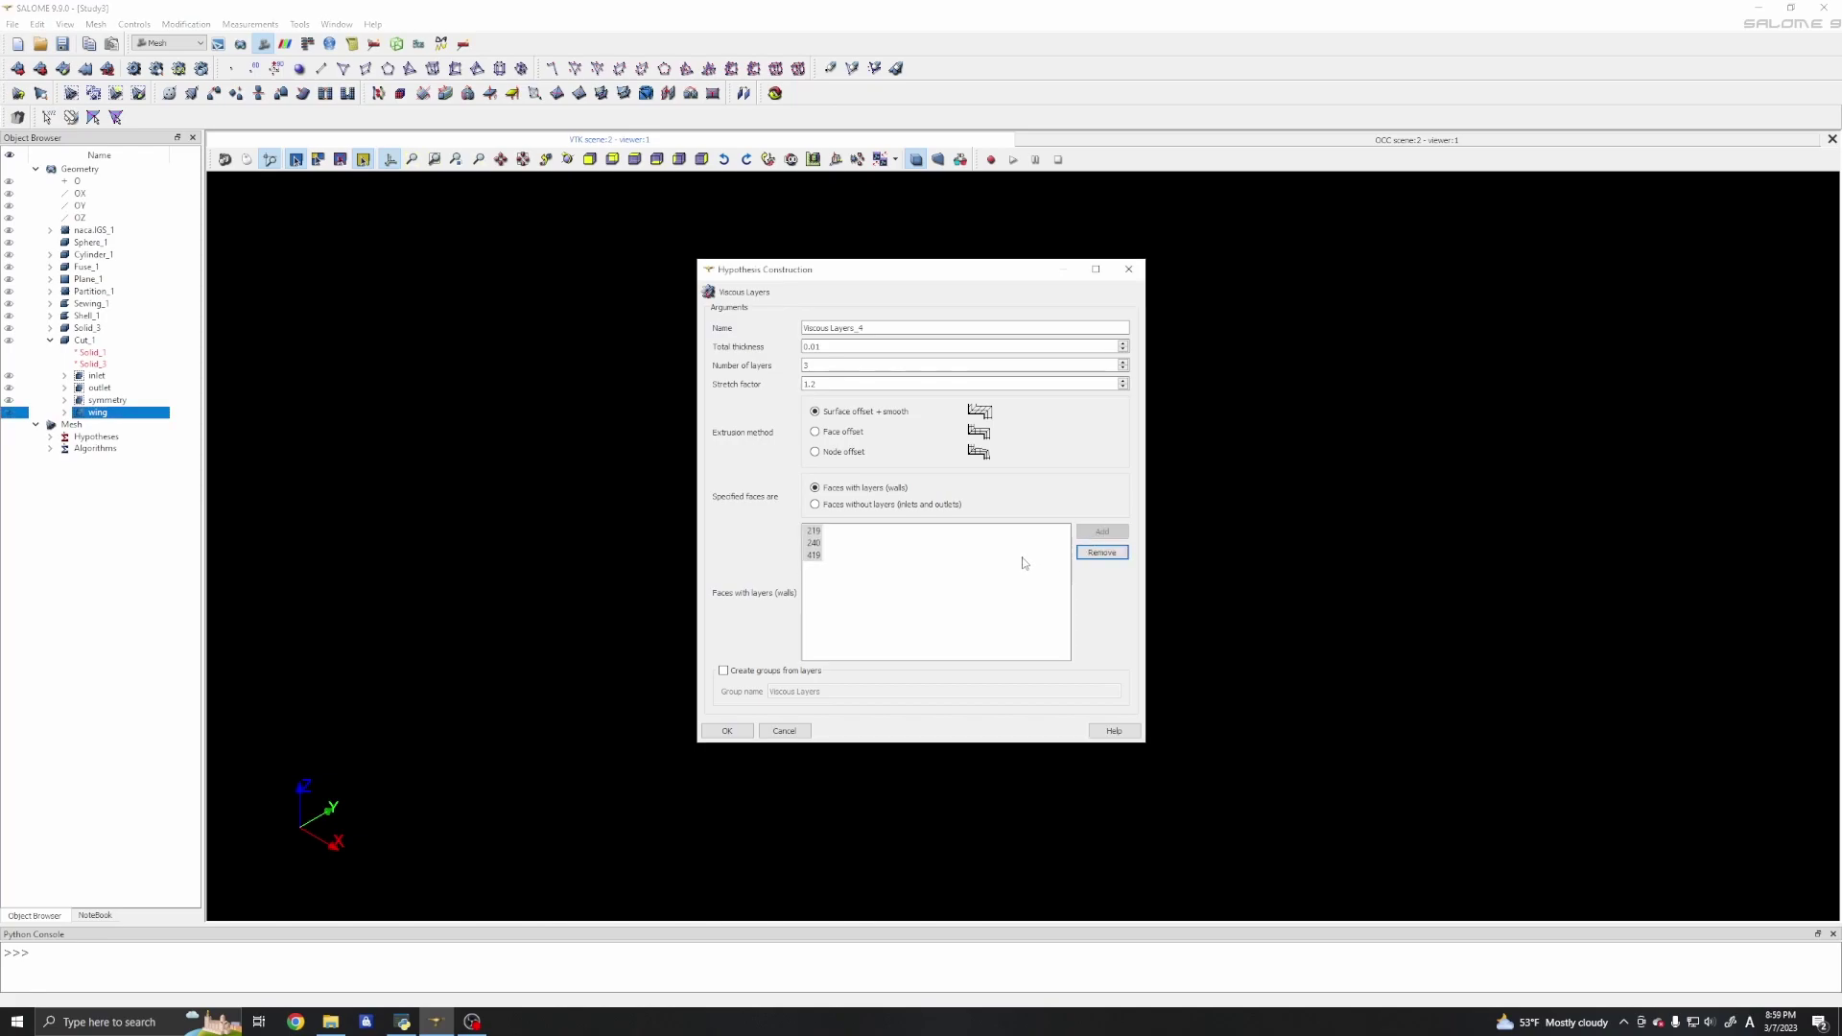
{"action": "left_click", "coordinate": [727, 732]}
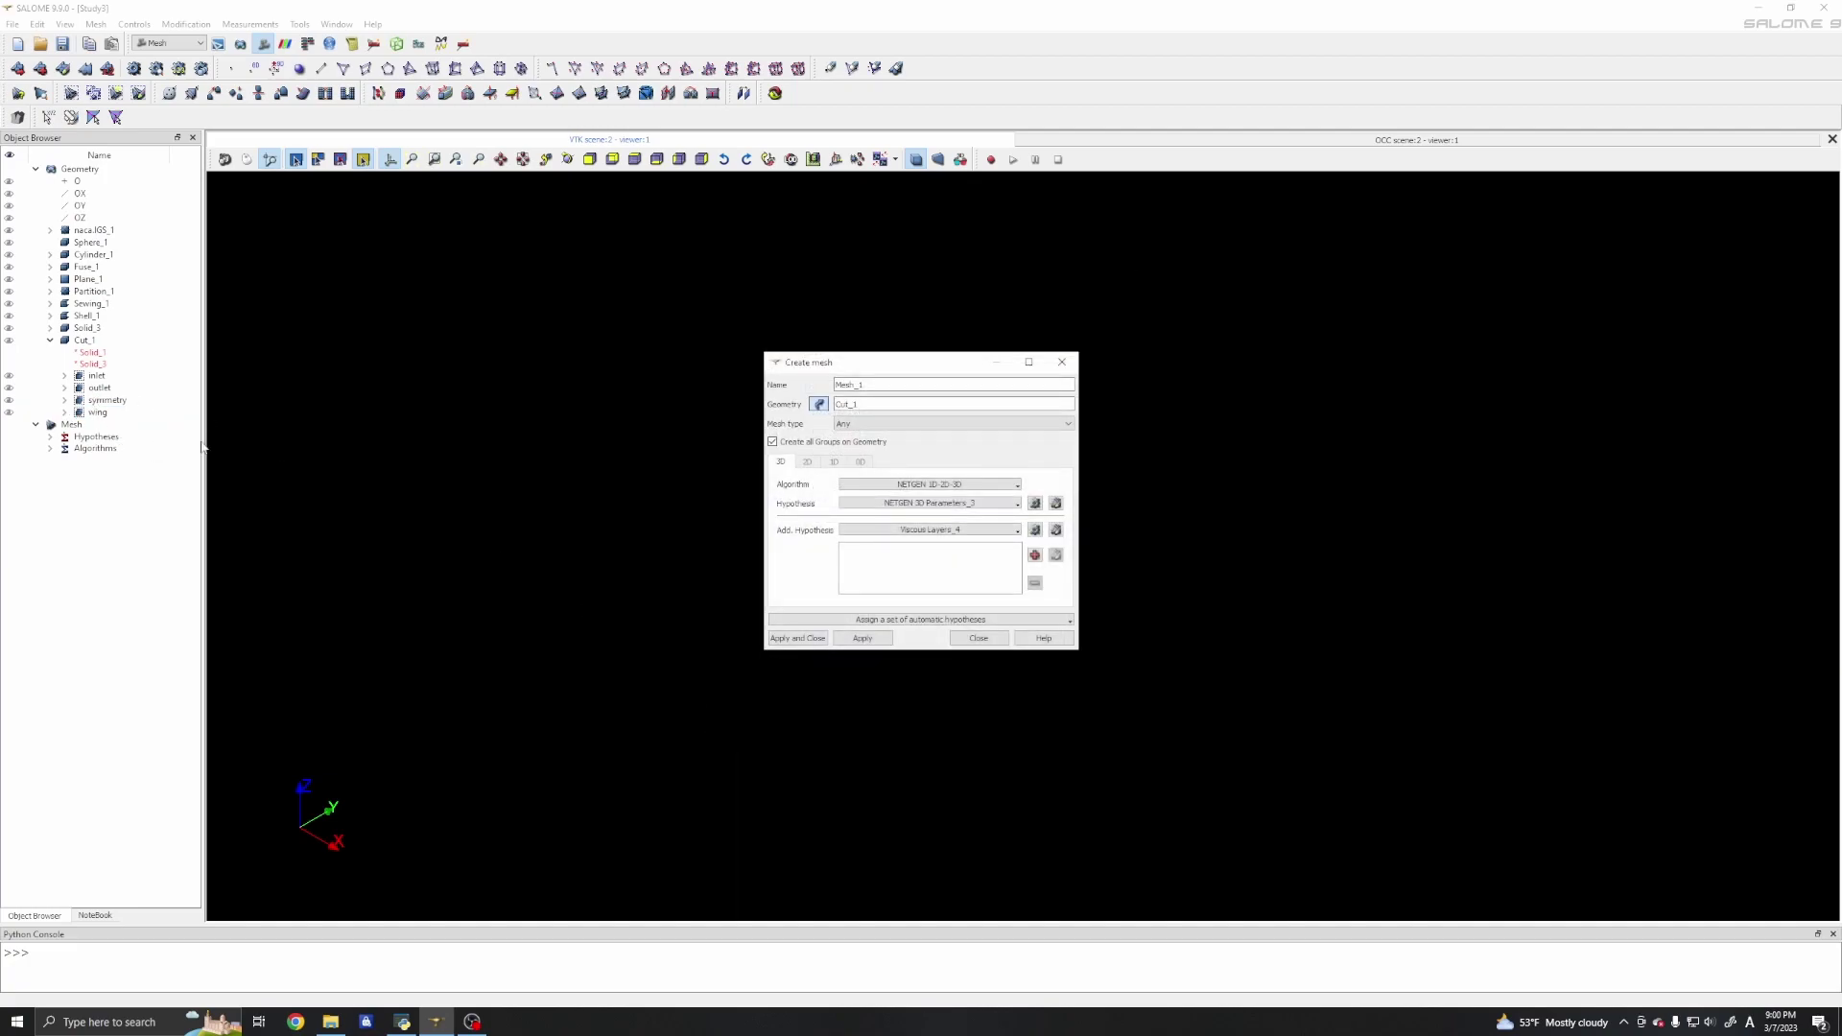
Apply the mesh definition, close its dialog and compute Mesh_1.
{"action": "left_click", "coordinate": [862, 638]}
{"action": "left_click", "coordinate": [978, 638]}
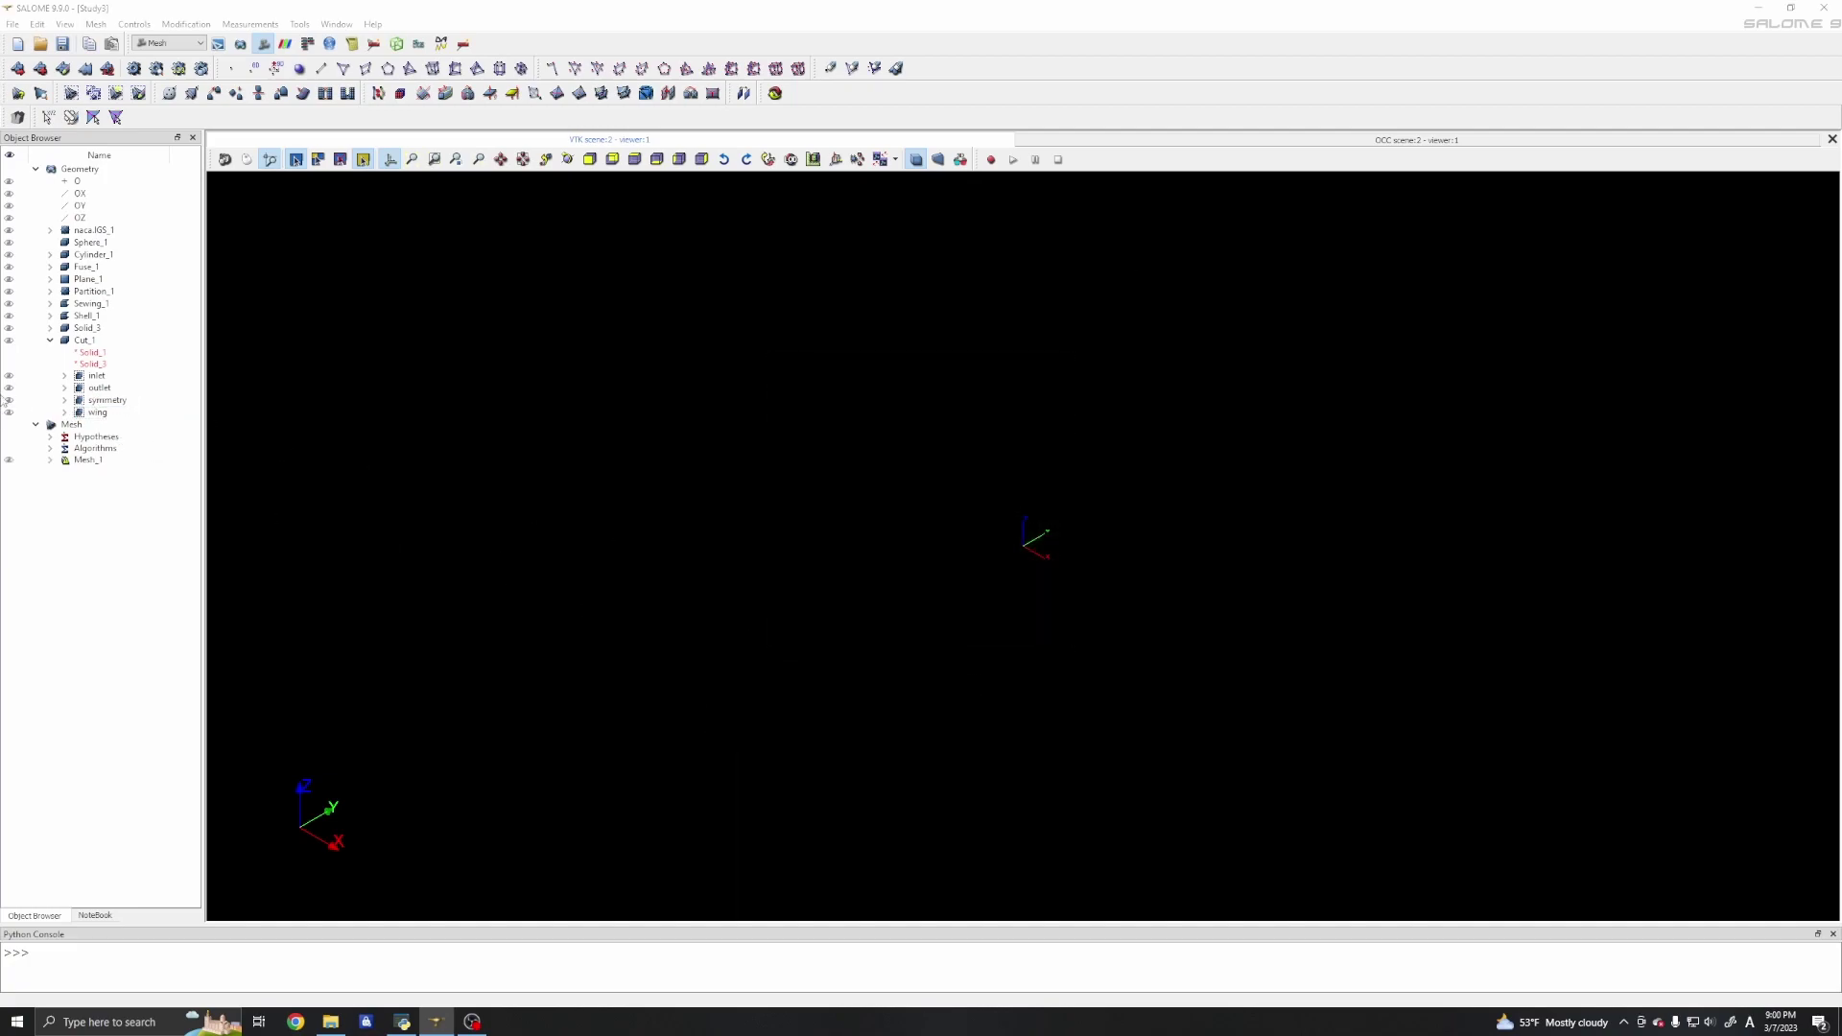
{"action": "left_click", "coordinate": [84, 459]}
{"action": "left_click", "coordinate": [133, 68]}
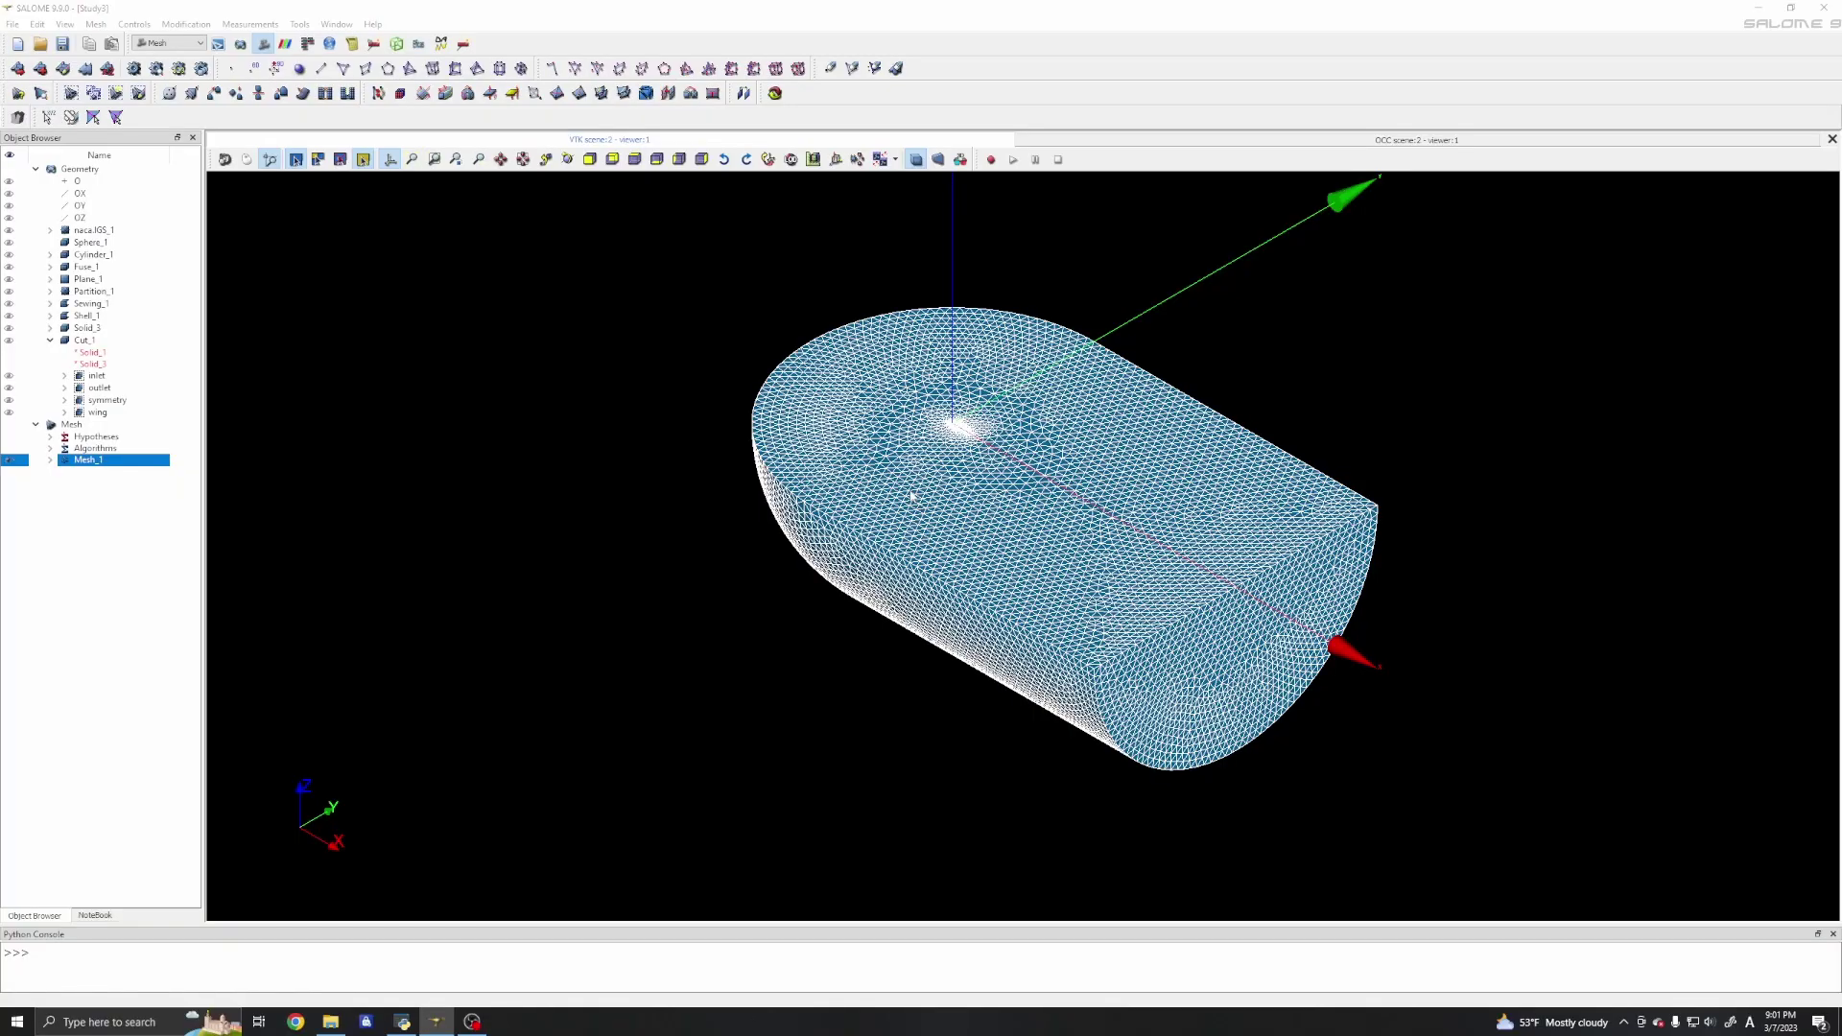
Examine the computed mesh on the symmetry plane and the viscous layers around the airfoil.
{"action": "left_click_drag", "start_coordinate": [912, 497], "coordinate": [1137, 475]}
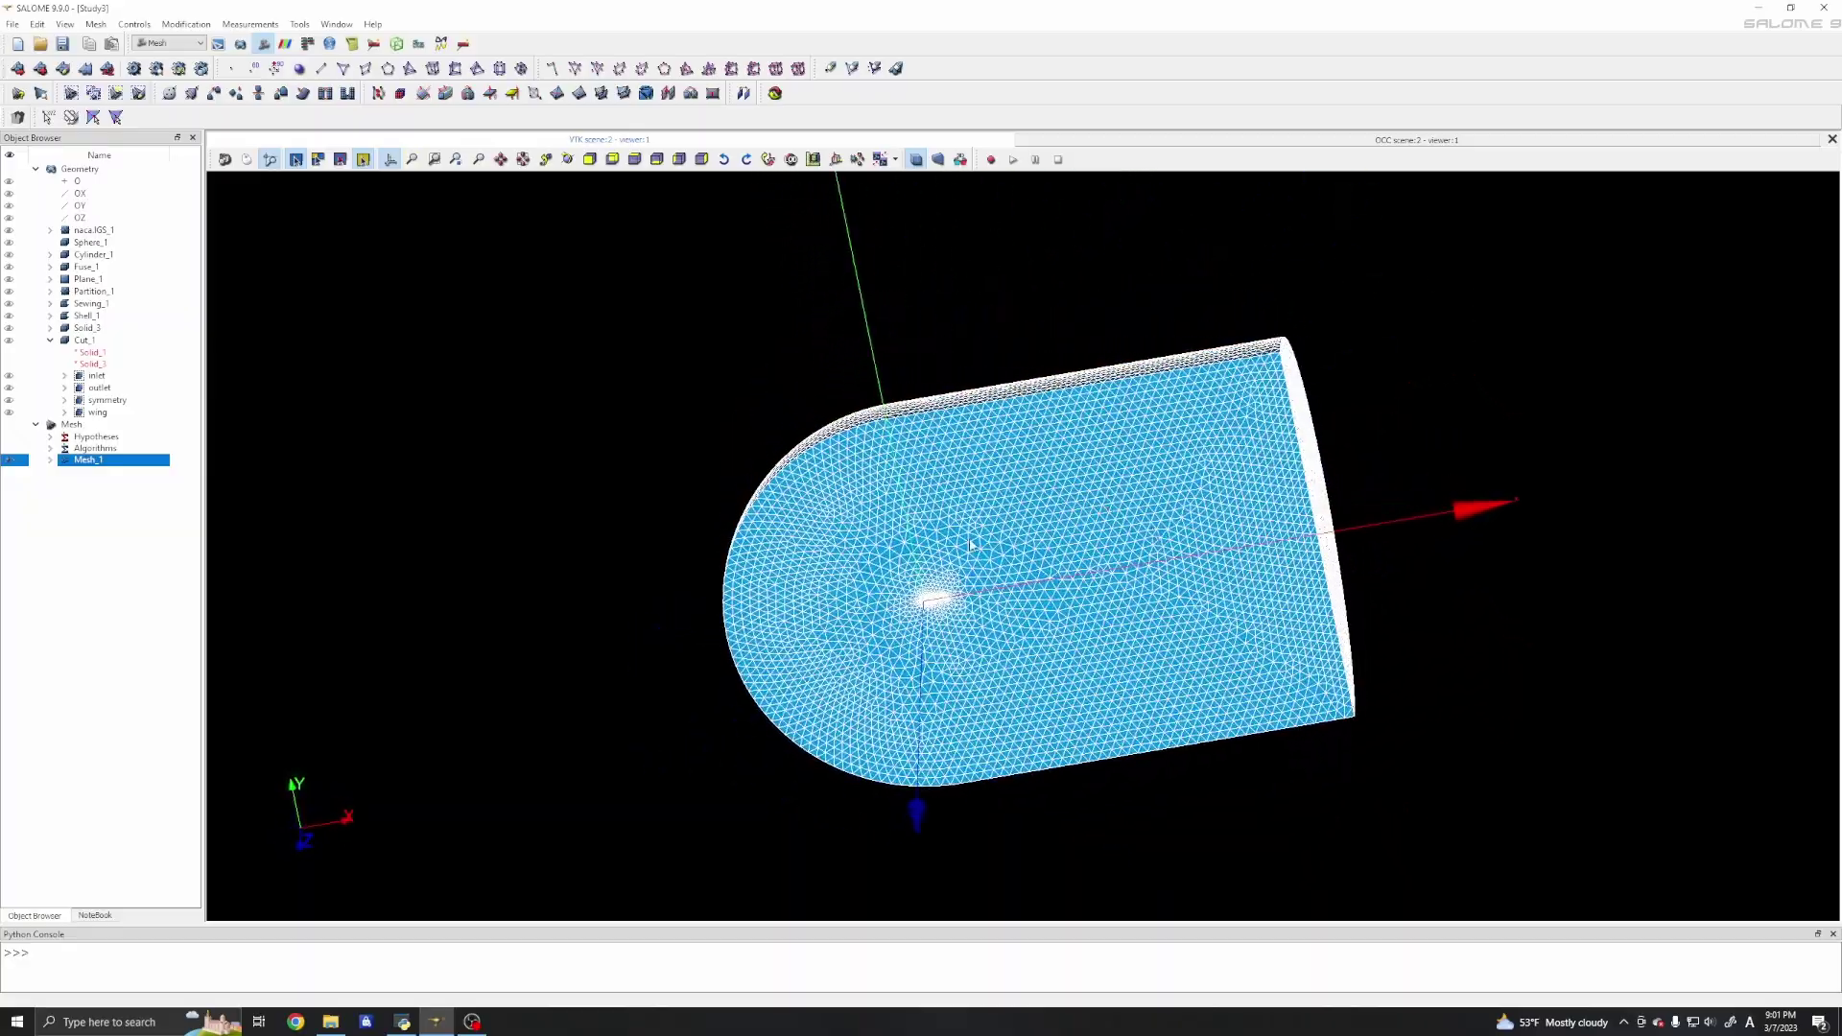
{"action": "scroll", "coordinate": [921, 590], "scroll_direction": "up", "scroll_amount": 10}
{"action": "scroll", "coordinate": [941, 552], "scroll_direction": "up", "scroll_amount": 10}
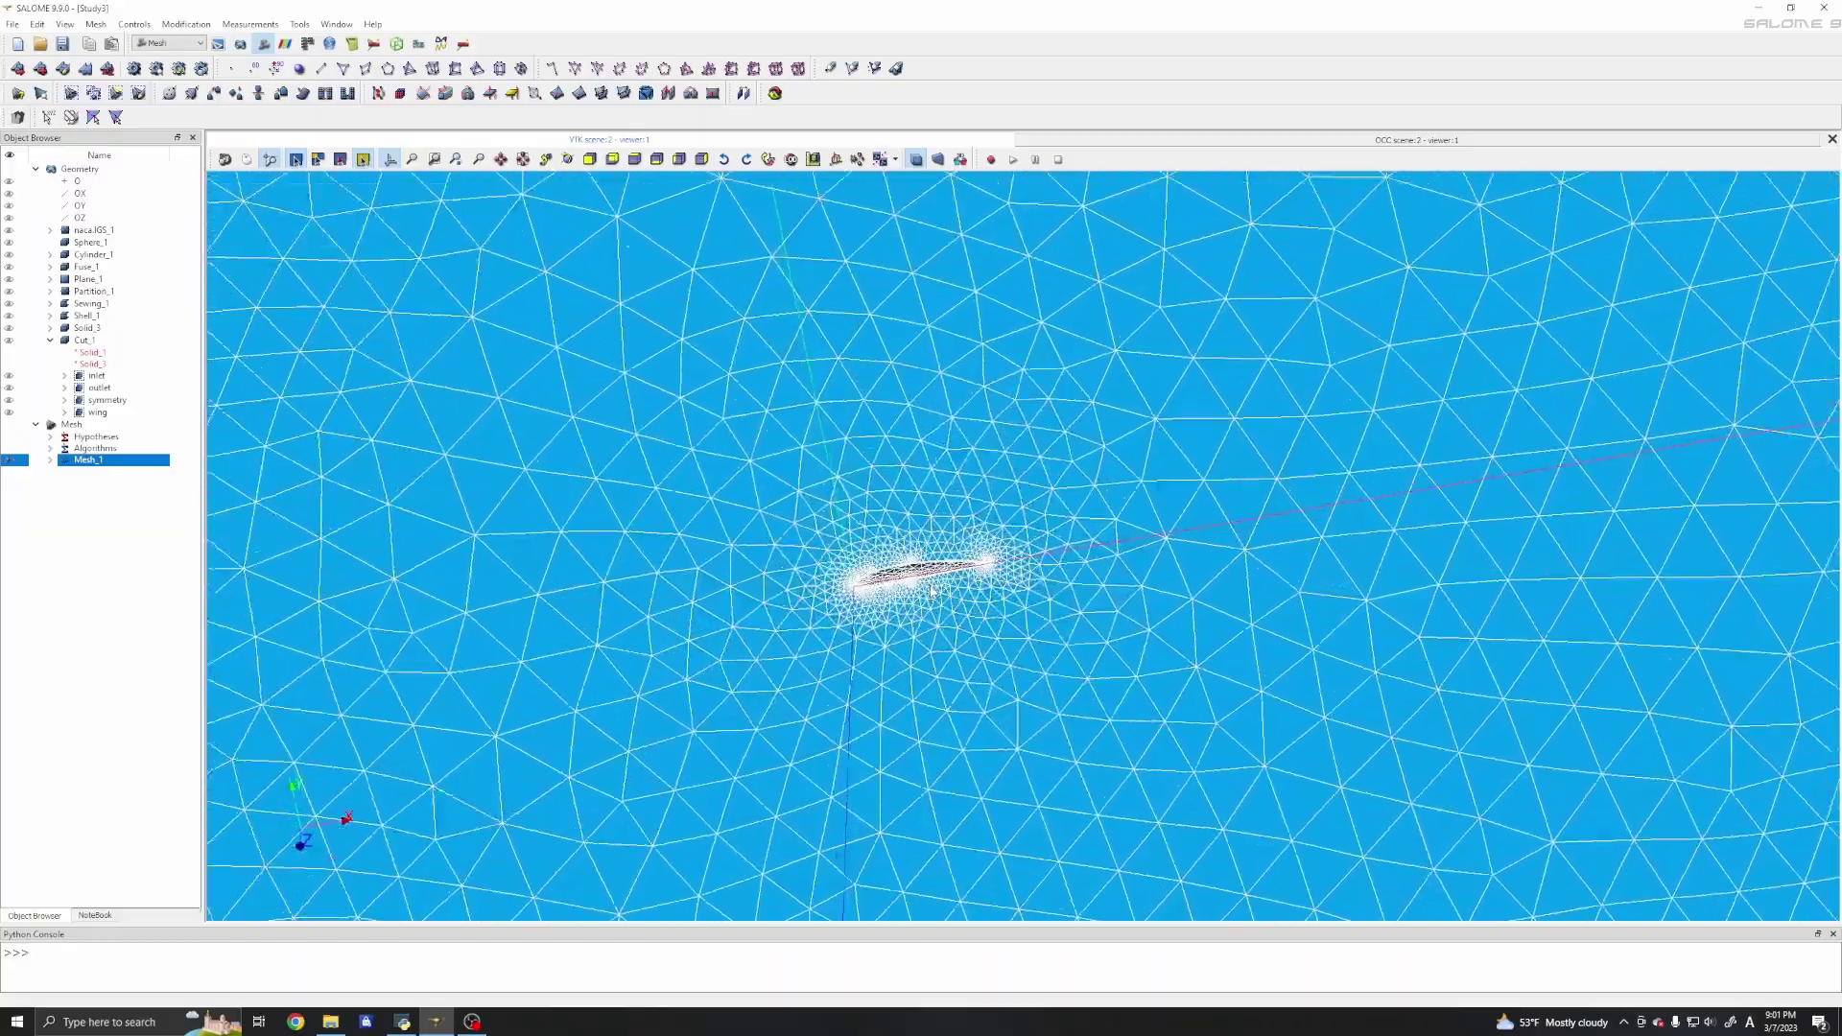
{"action": "scroll", "coordinate": [940, 551], "scroll_direction": "up", "scroll_amount": 8}
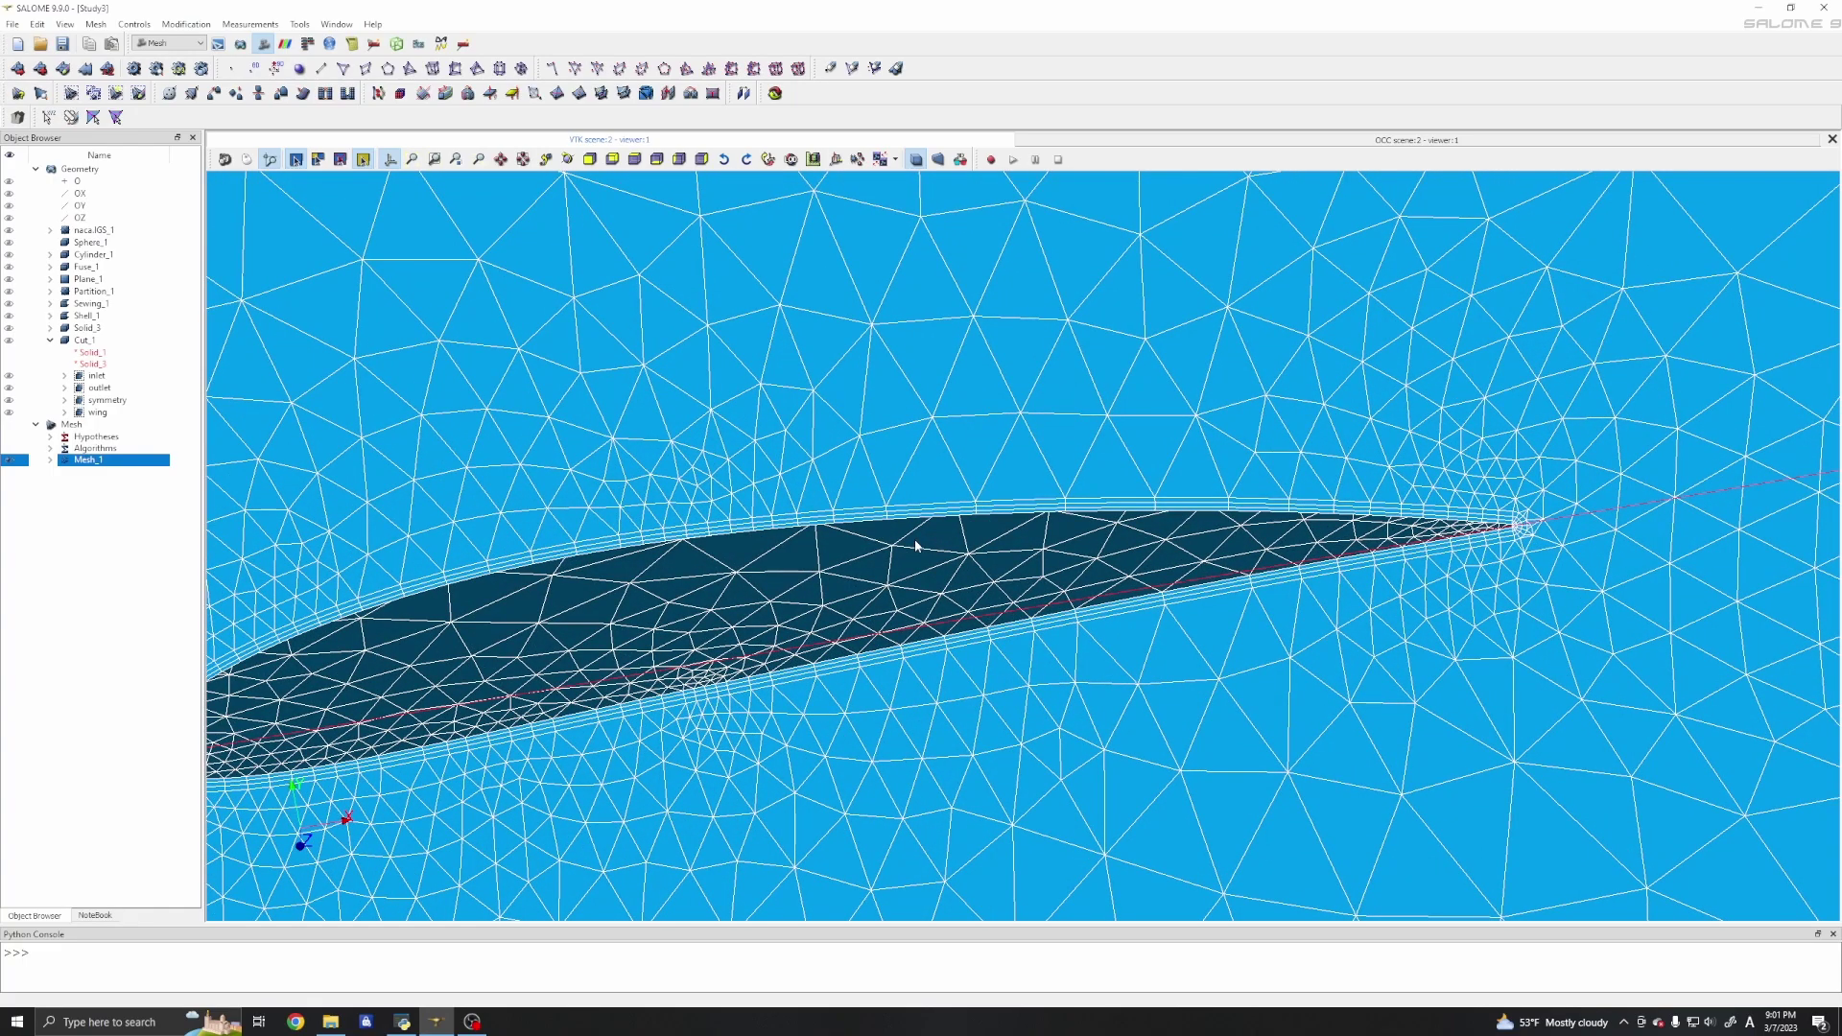
{"action": "scroll", "coordinate": [751, 573], "scroll_direction": "down", "scroll_amount": 3}
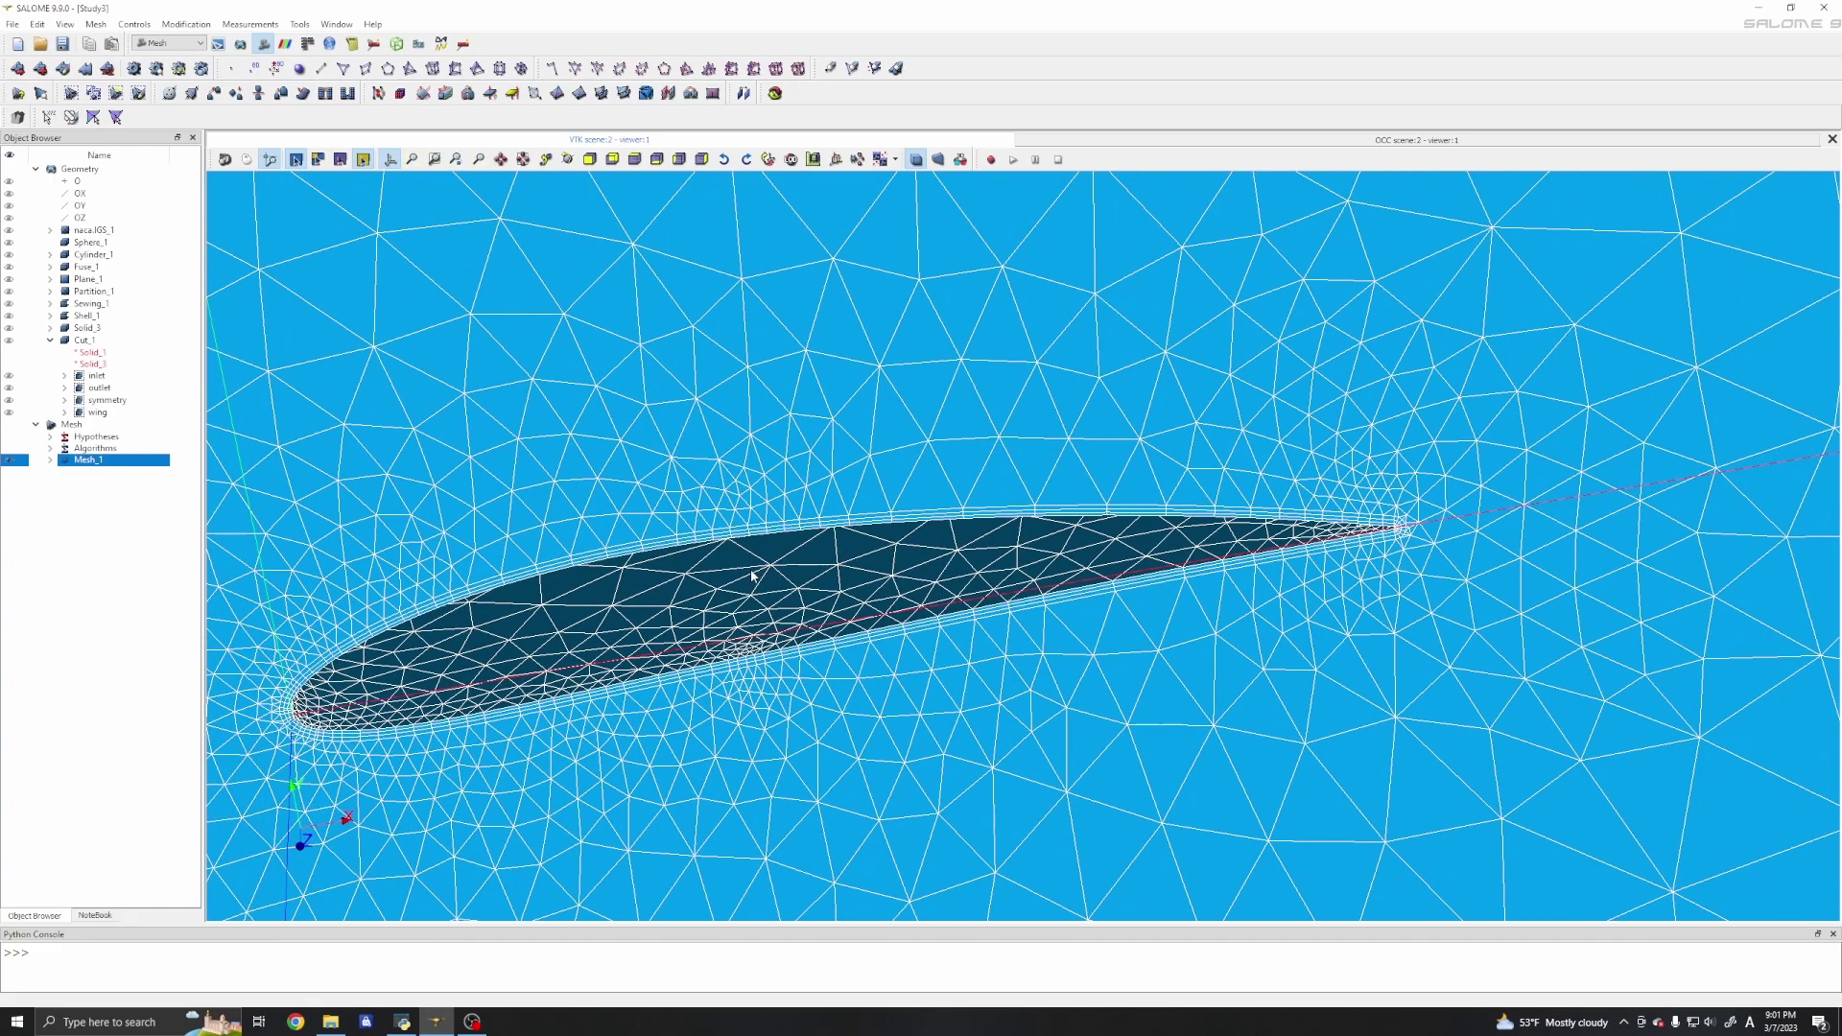
{"action": "scroll", "coordinate": [776, 583], "scroll_direction": "down", "scroll_amount": 3}
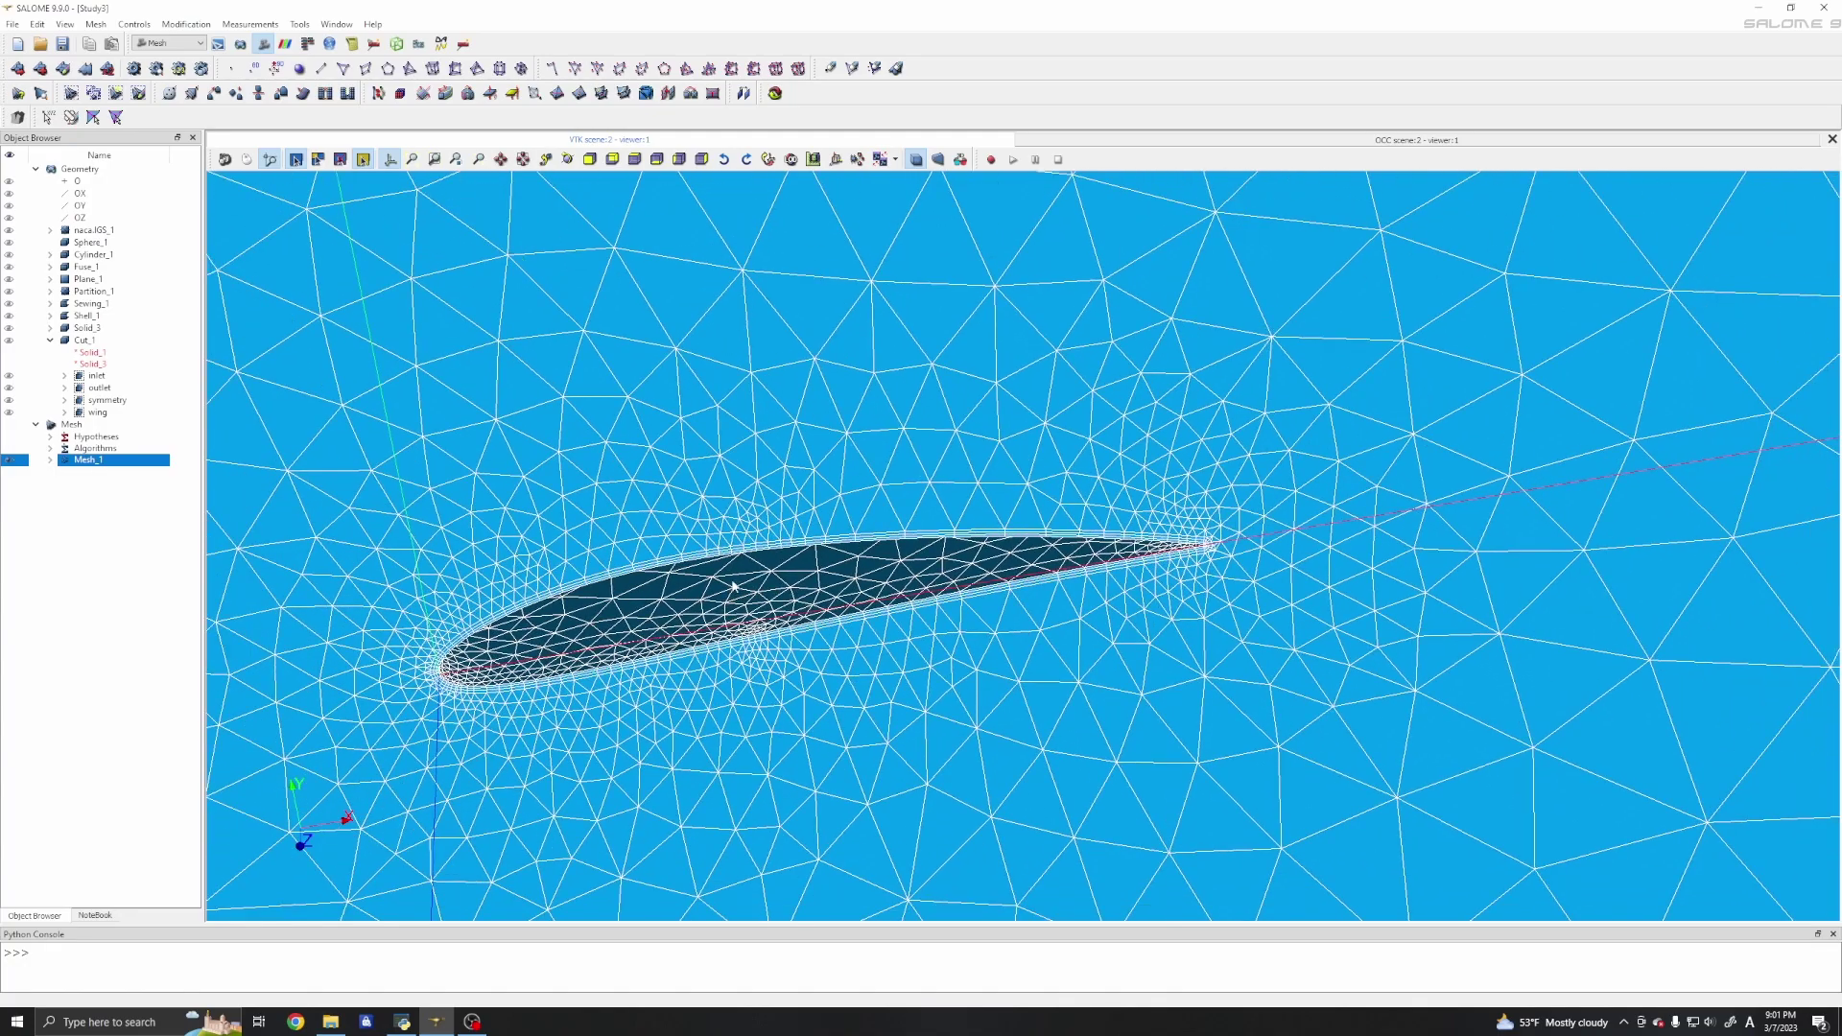
{"action": "scroll", "coordinate": [738, 573], "scroll_direction": "up", "scroll_amount": 5}
{"action": "scroll", "coordinate": [766, 576], "scroll_direction": "down", "scroll_amount": 6}
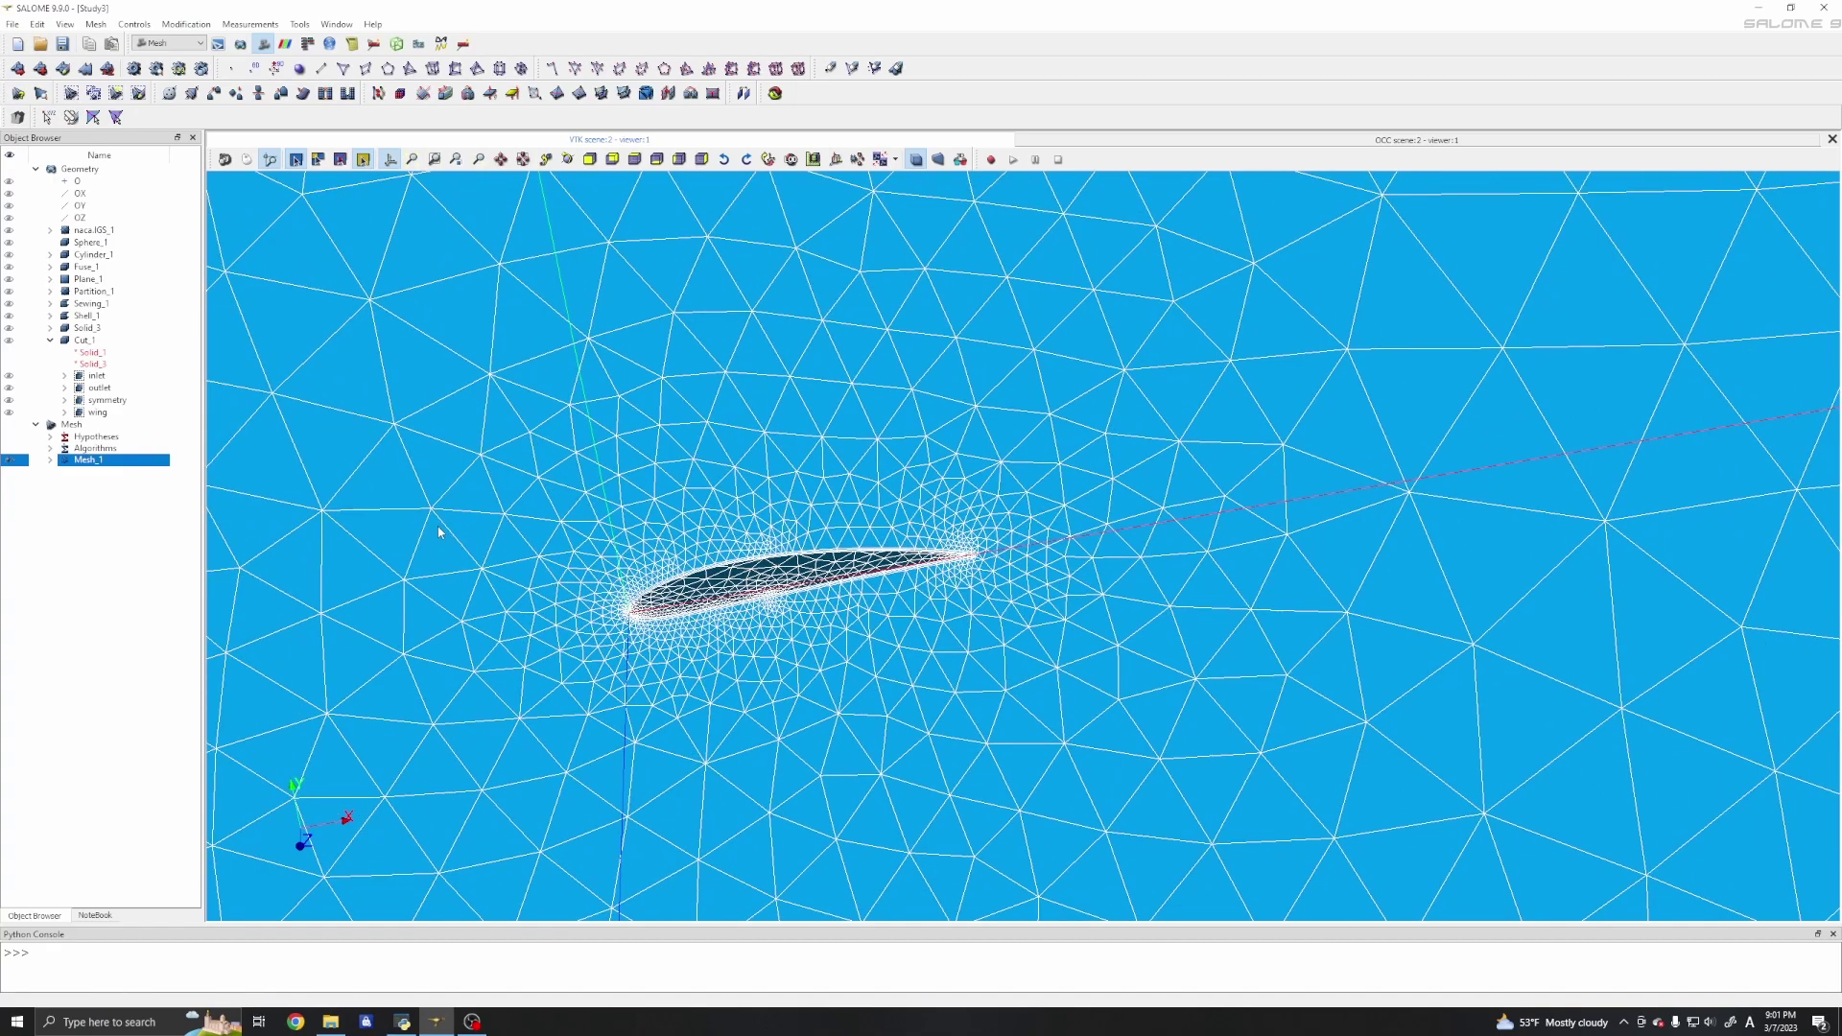
Add a clipping plane defined by base point and direction to Mesh_1.
{"action": "right_click", "coordinate": [439, 532]}
{"action": "mouse_move", "coordinate": [482, 788]}
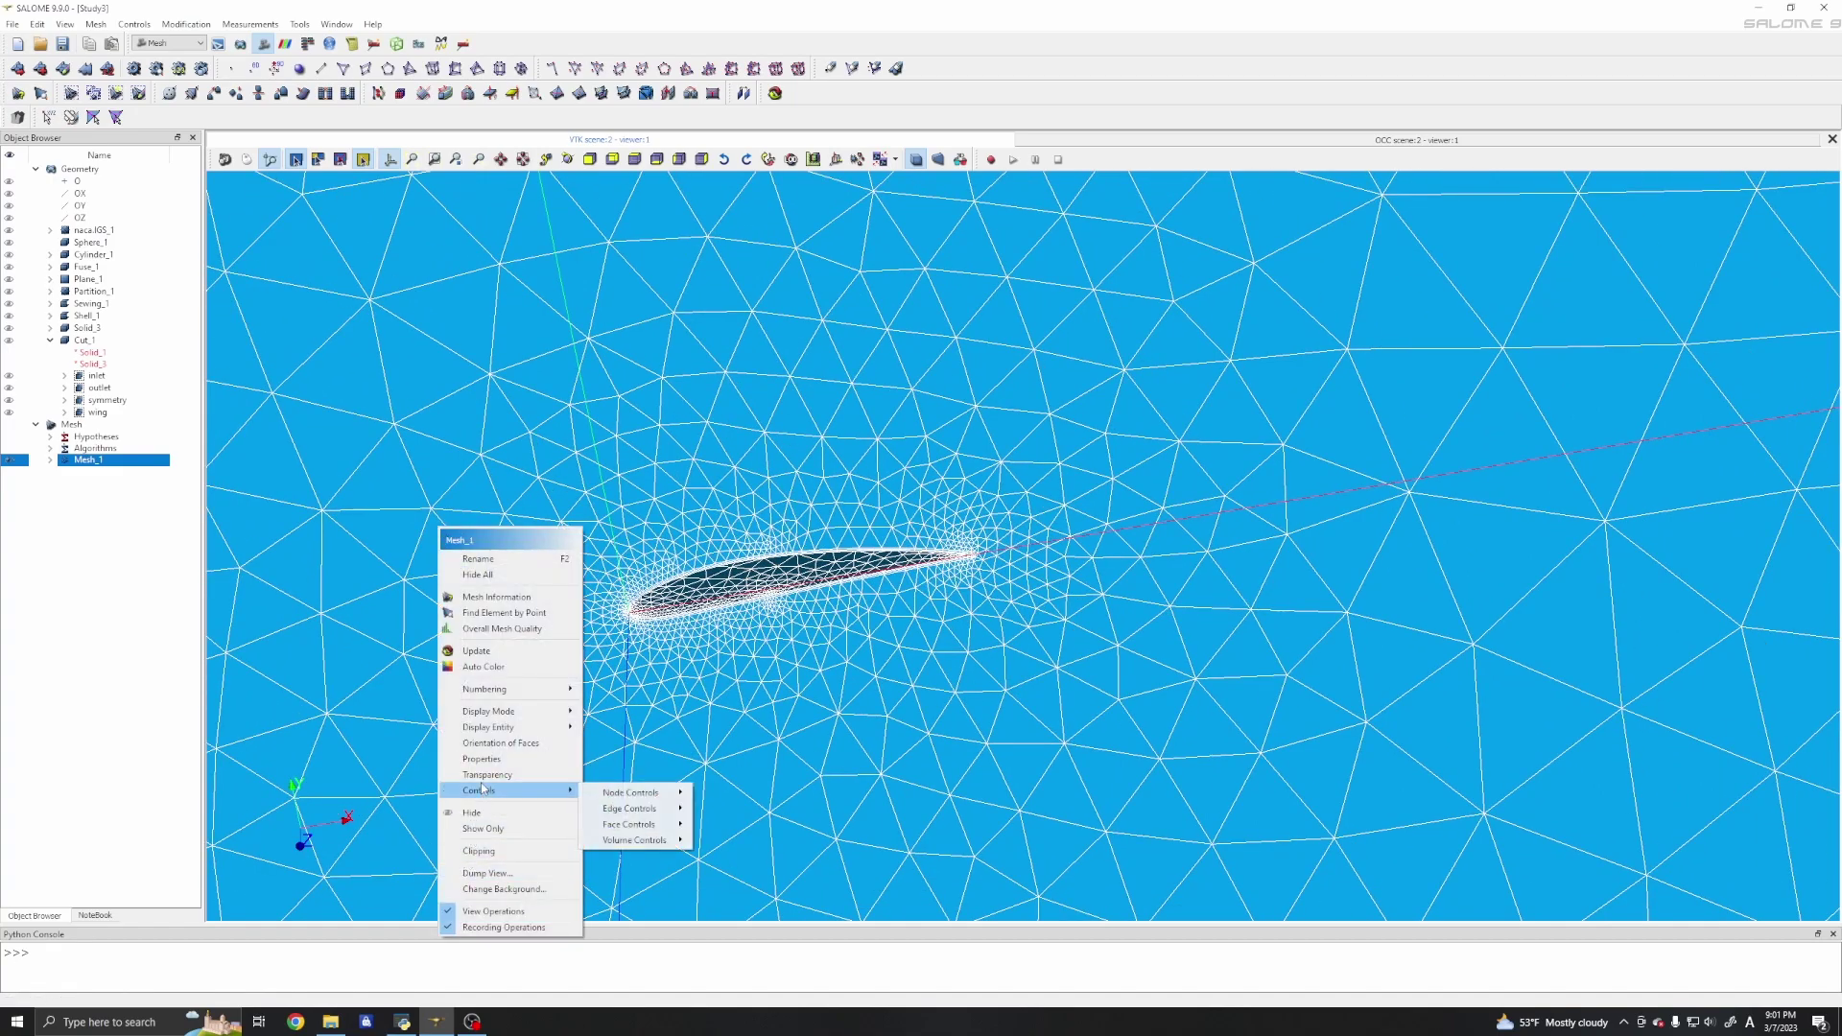
{"action": "left_click", "coordinate": [479, 851]}
{"action": "left_click", "coordinate": [1012, 335]}
{"action": "left_click", "coordinate": [1014, 352]}
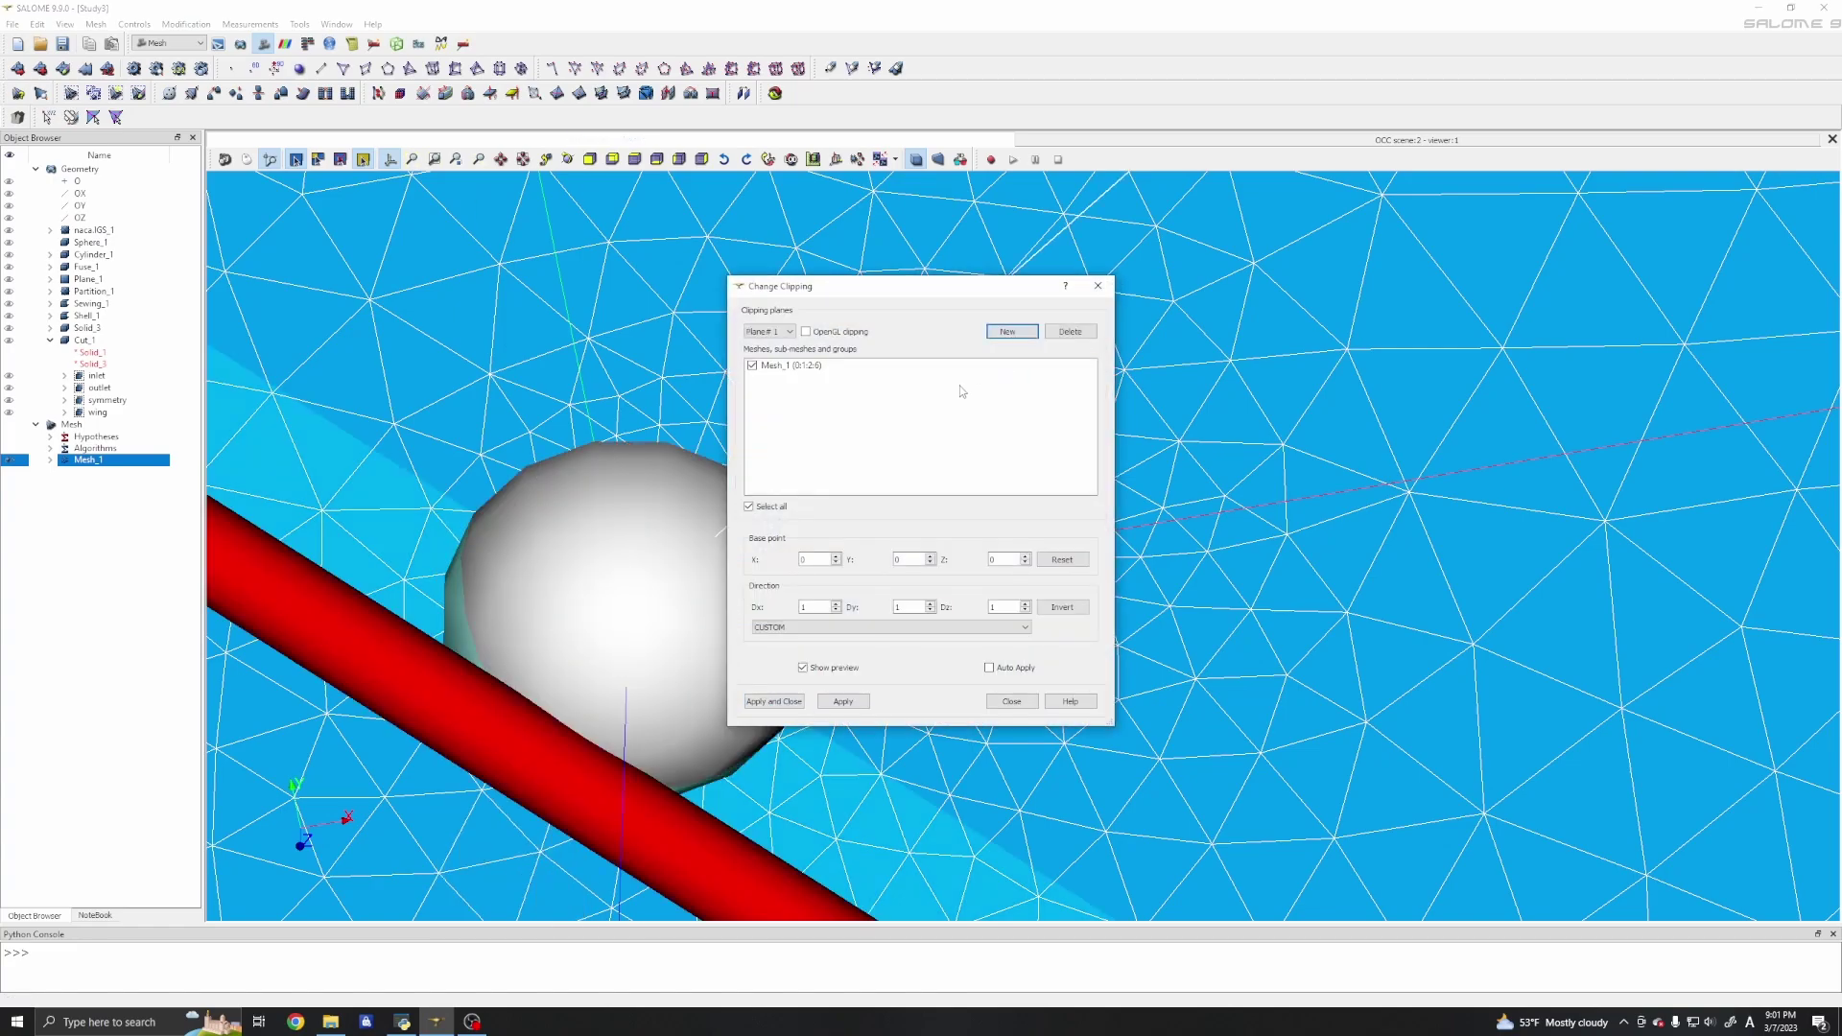
{"action": "scroll", "coordinate": [583, 519], "scroll_direction": "down", "scroll_amount": 4}
{"action": "scroll", "coordinate": [540, 524], "scroll_direction": "down", "scroll_amount": 8}
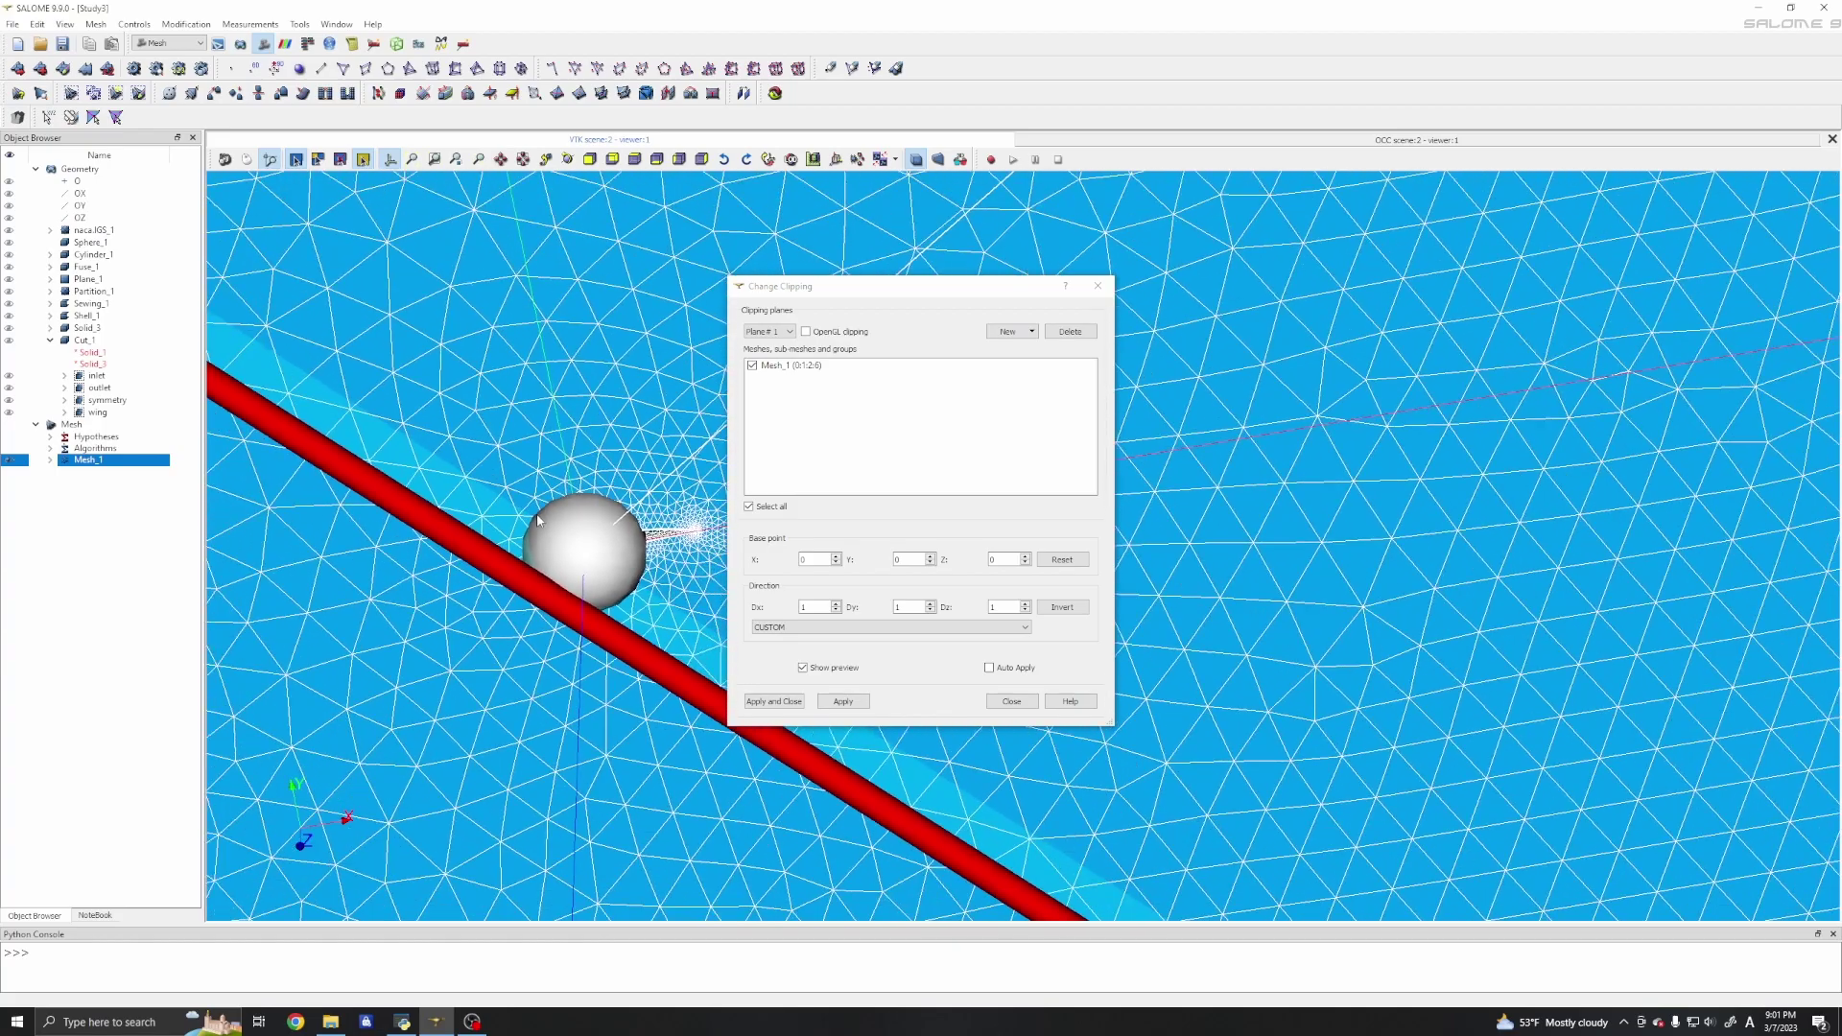
{"action": "scroll", "coordinate": [530, 435], "scroll_direction": "down", "scroll_amount": 4}
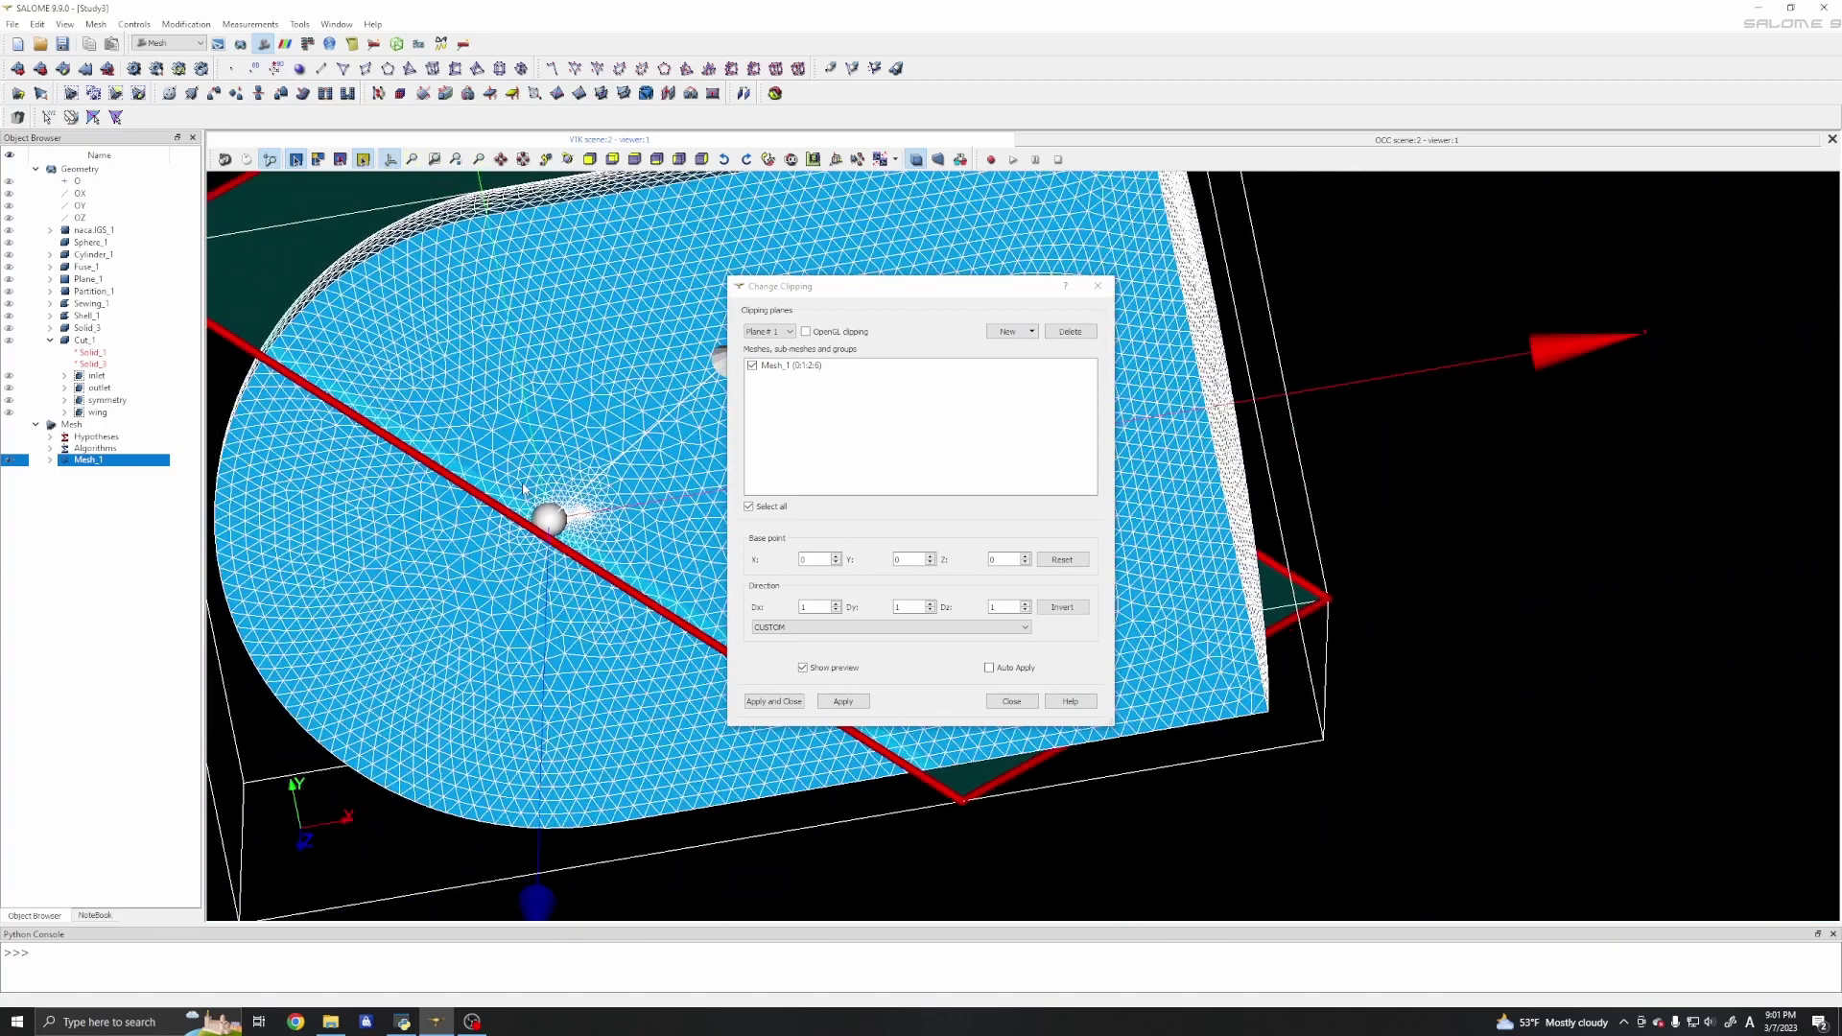
Set the clipping direction to 0, 0, 1, shift the base point in negative Z, and apply the clipping.
{"action": "left_click", "coordinate": [783, 603]}
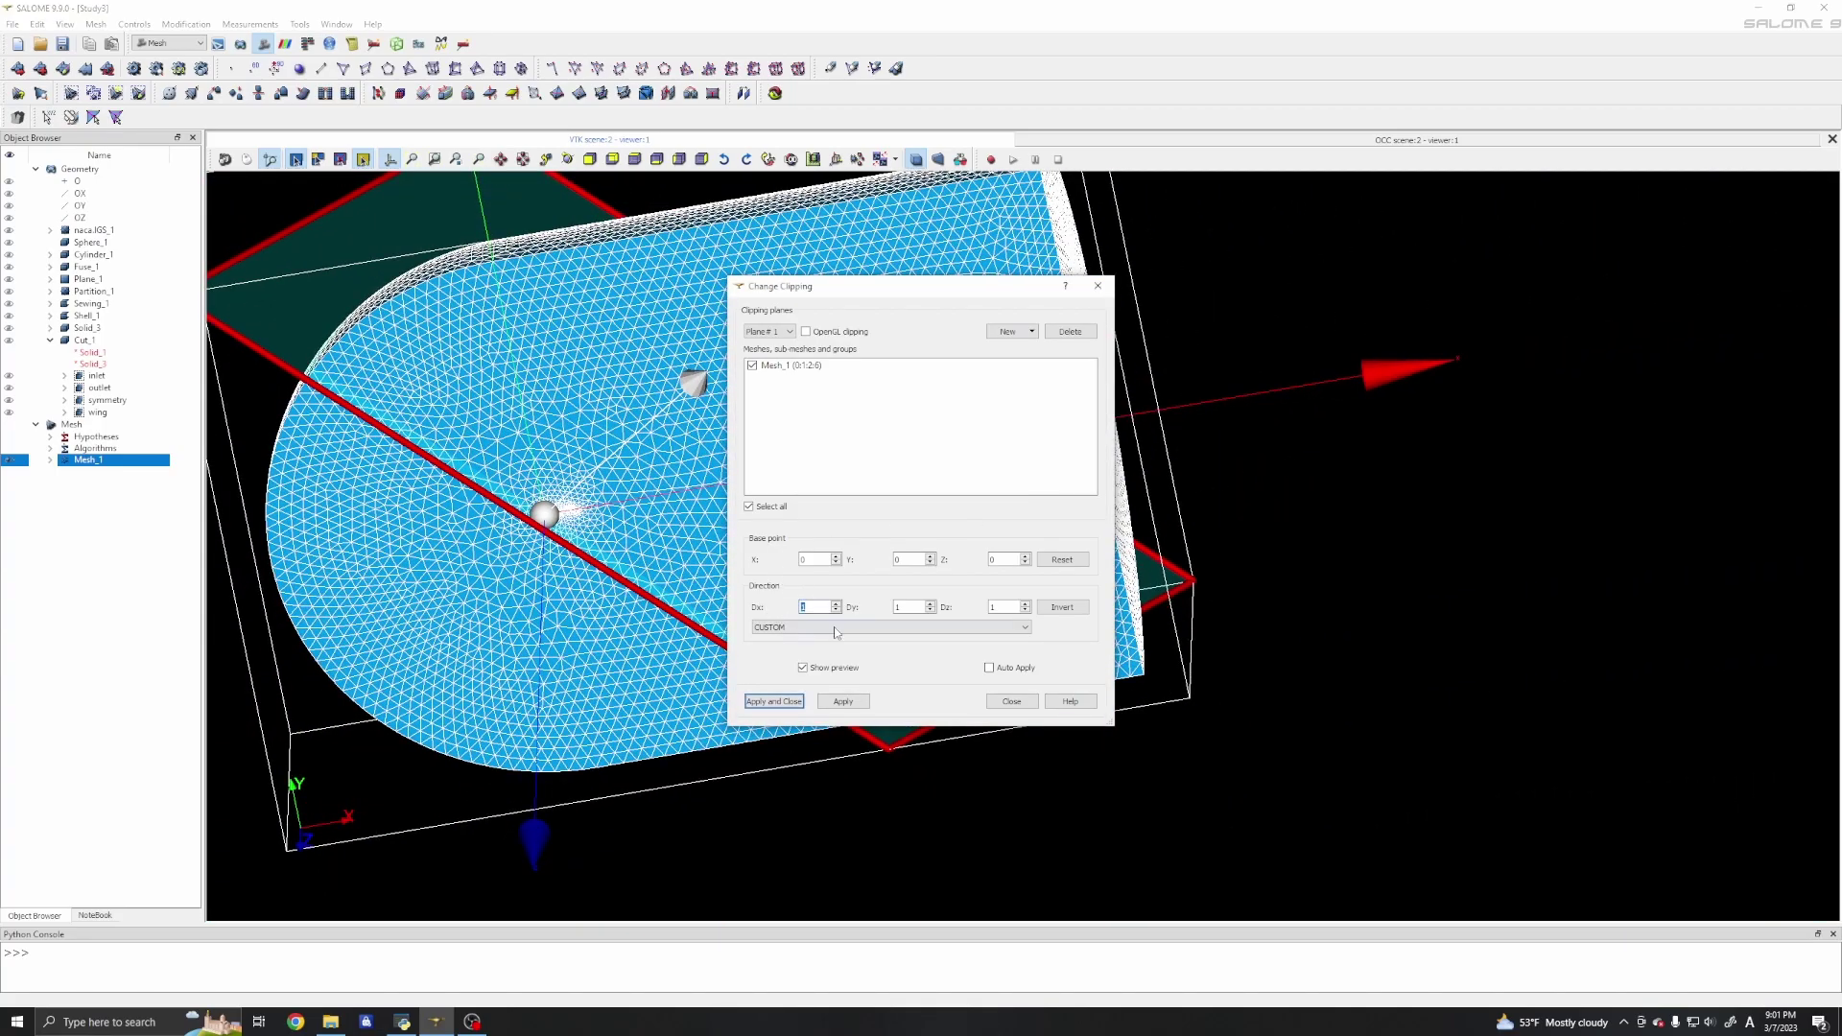
{"action": "type", "text": "0"}
{"action": "left_click", "coordinate": [930, 610]}
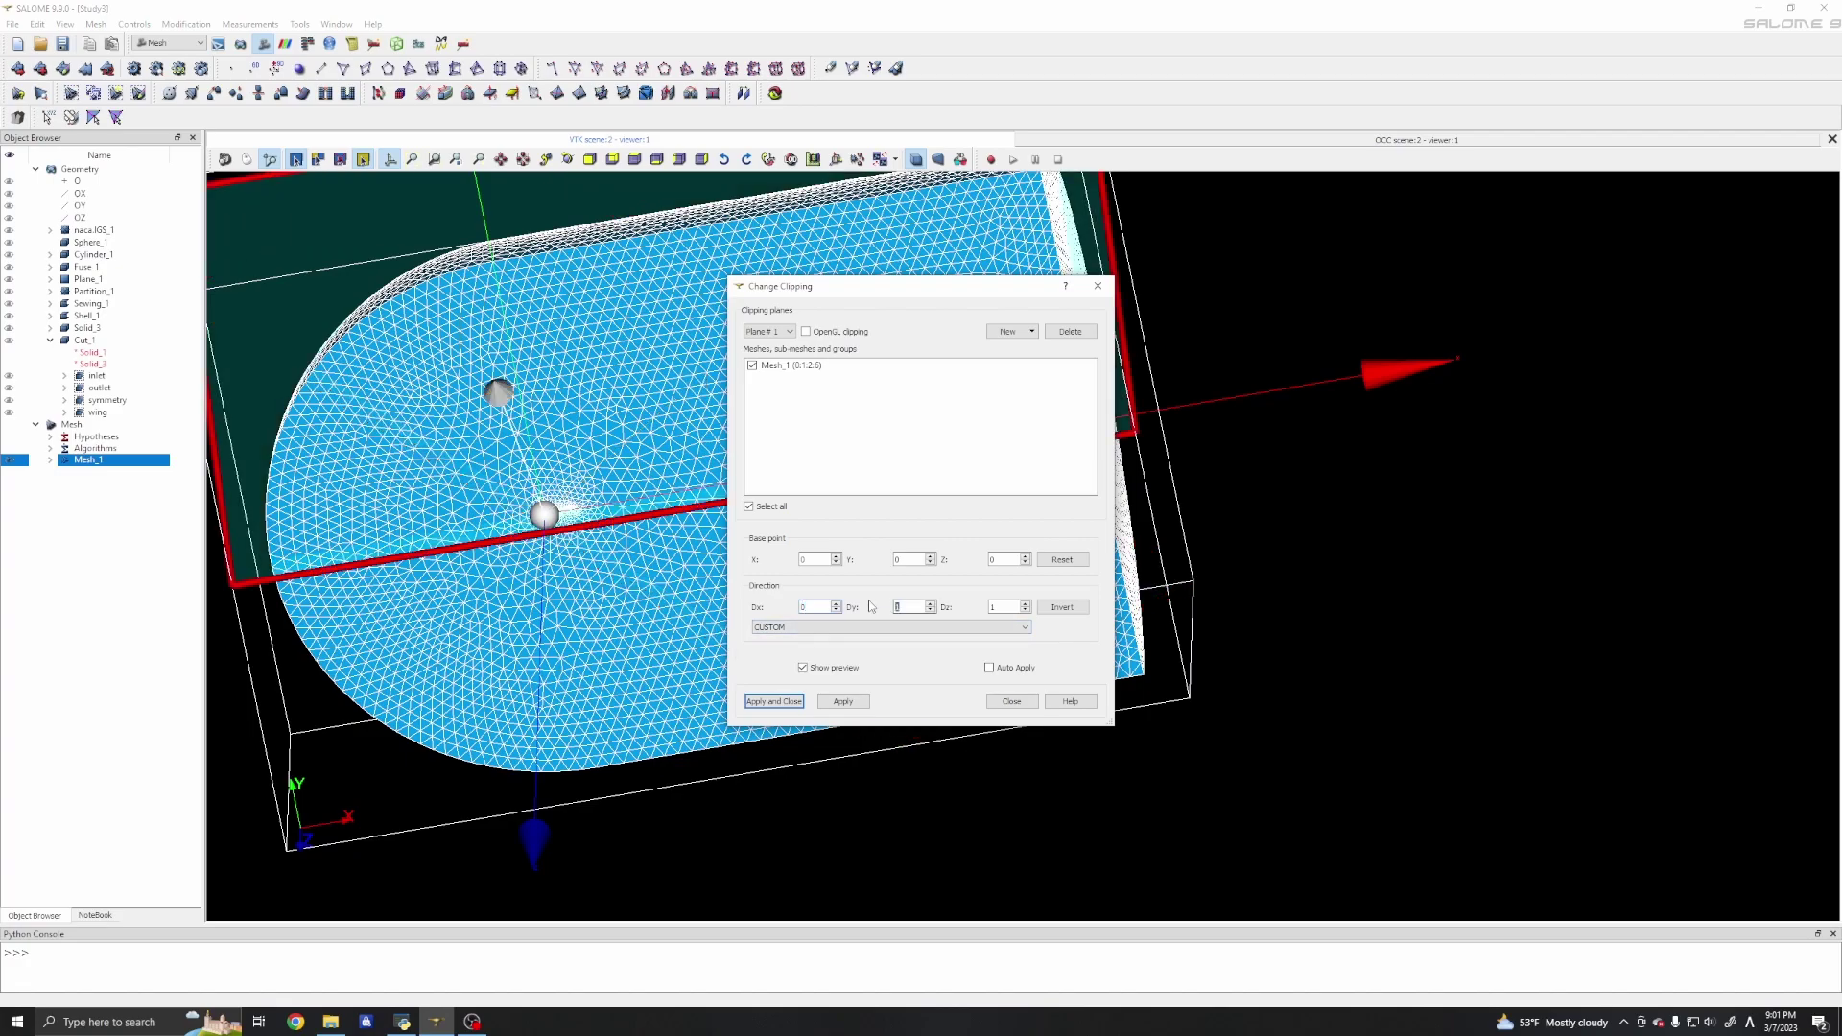
{"action": "left_click_drag", "start_coordinate": [1259, 540], "coordinate": [542, 534]}
{"action": "left_click", "coordinate": [533, 499]}
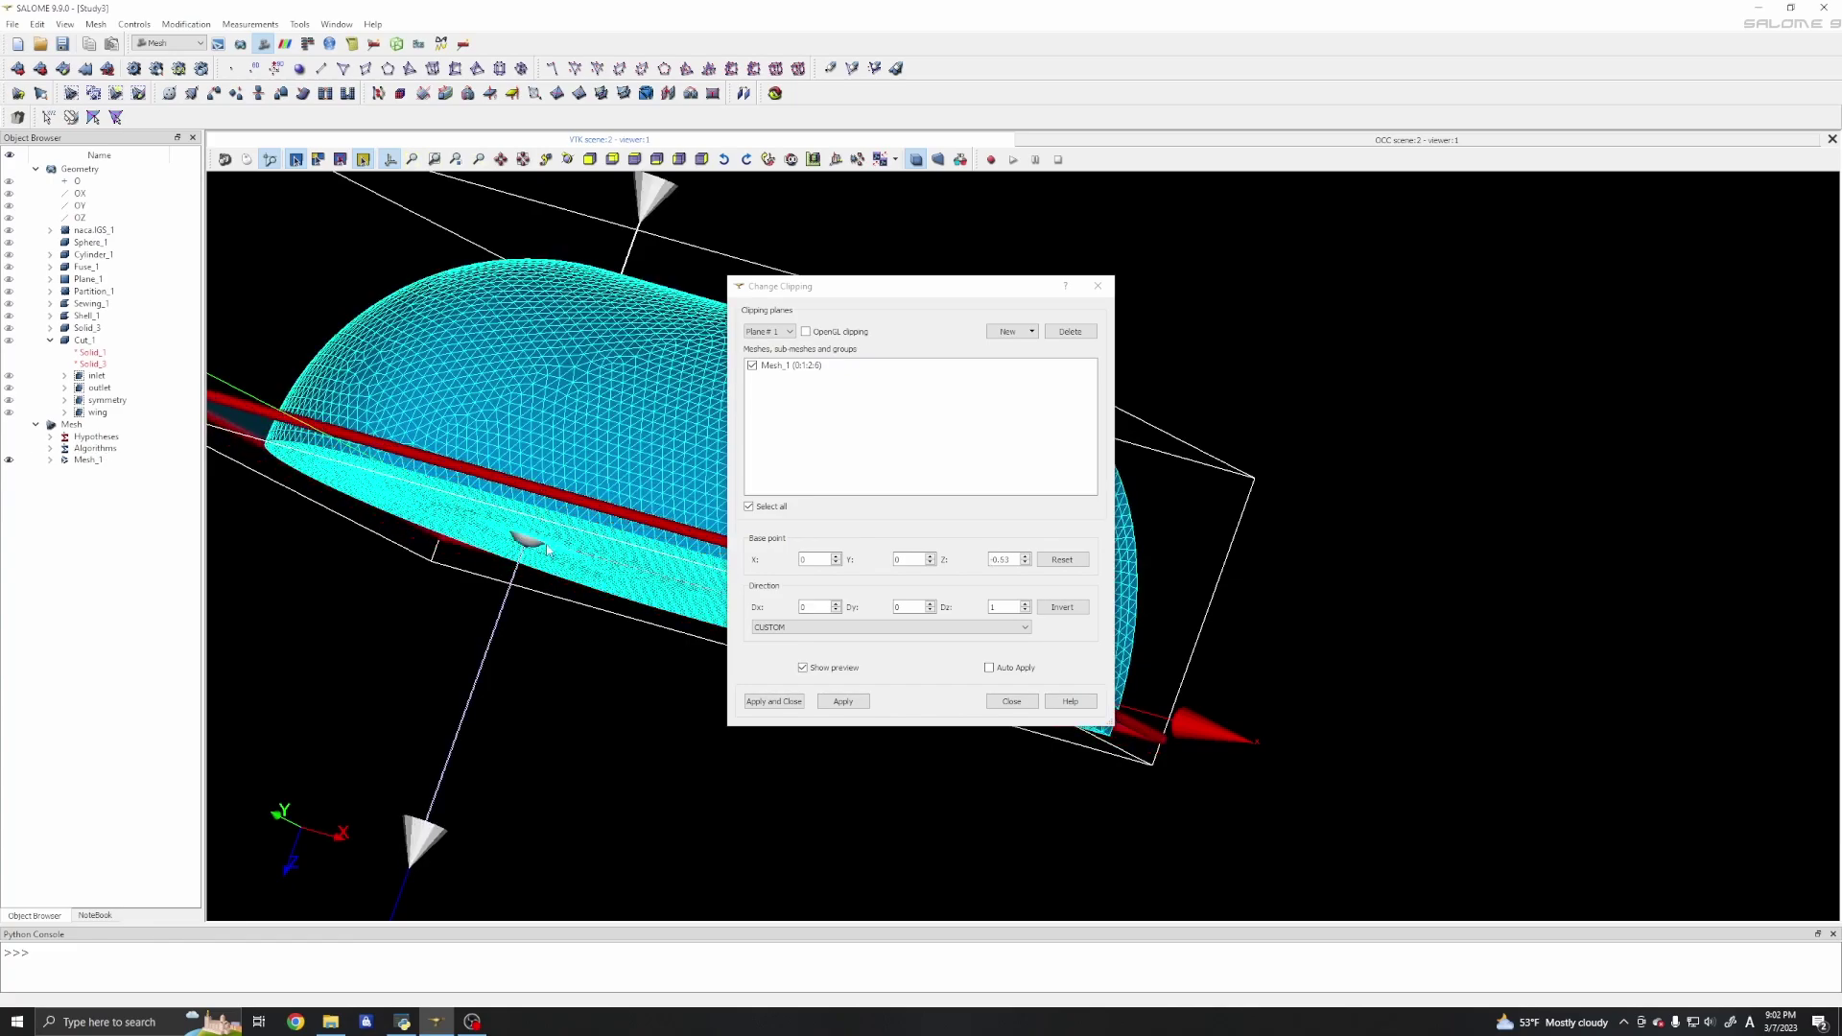
{"action": "left_click", "coordinate": [1017, 702]}
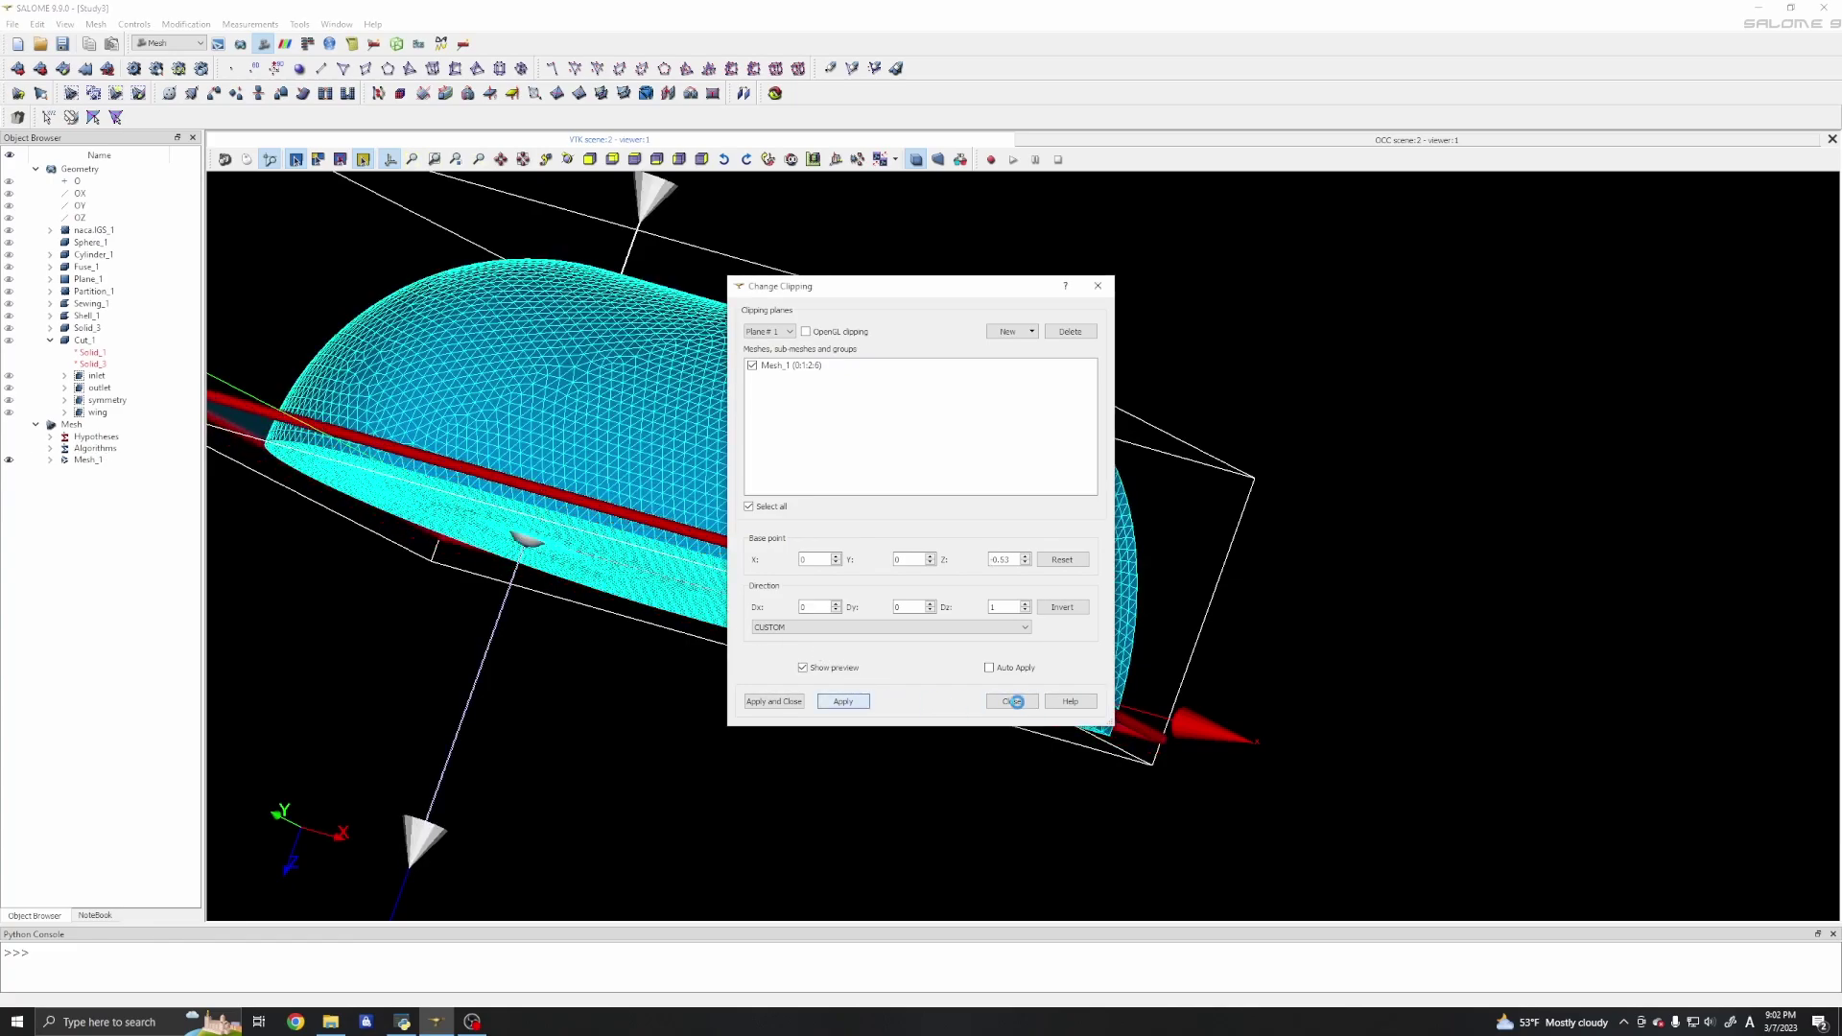
Examine the clipped volume mesh and the viscous layers around the airfoil section.
{"action": "left_click_drag", "start_coordinate": [658, 637], "coordinate": [669, 435]}
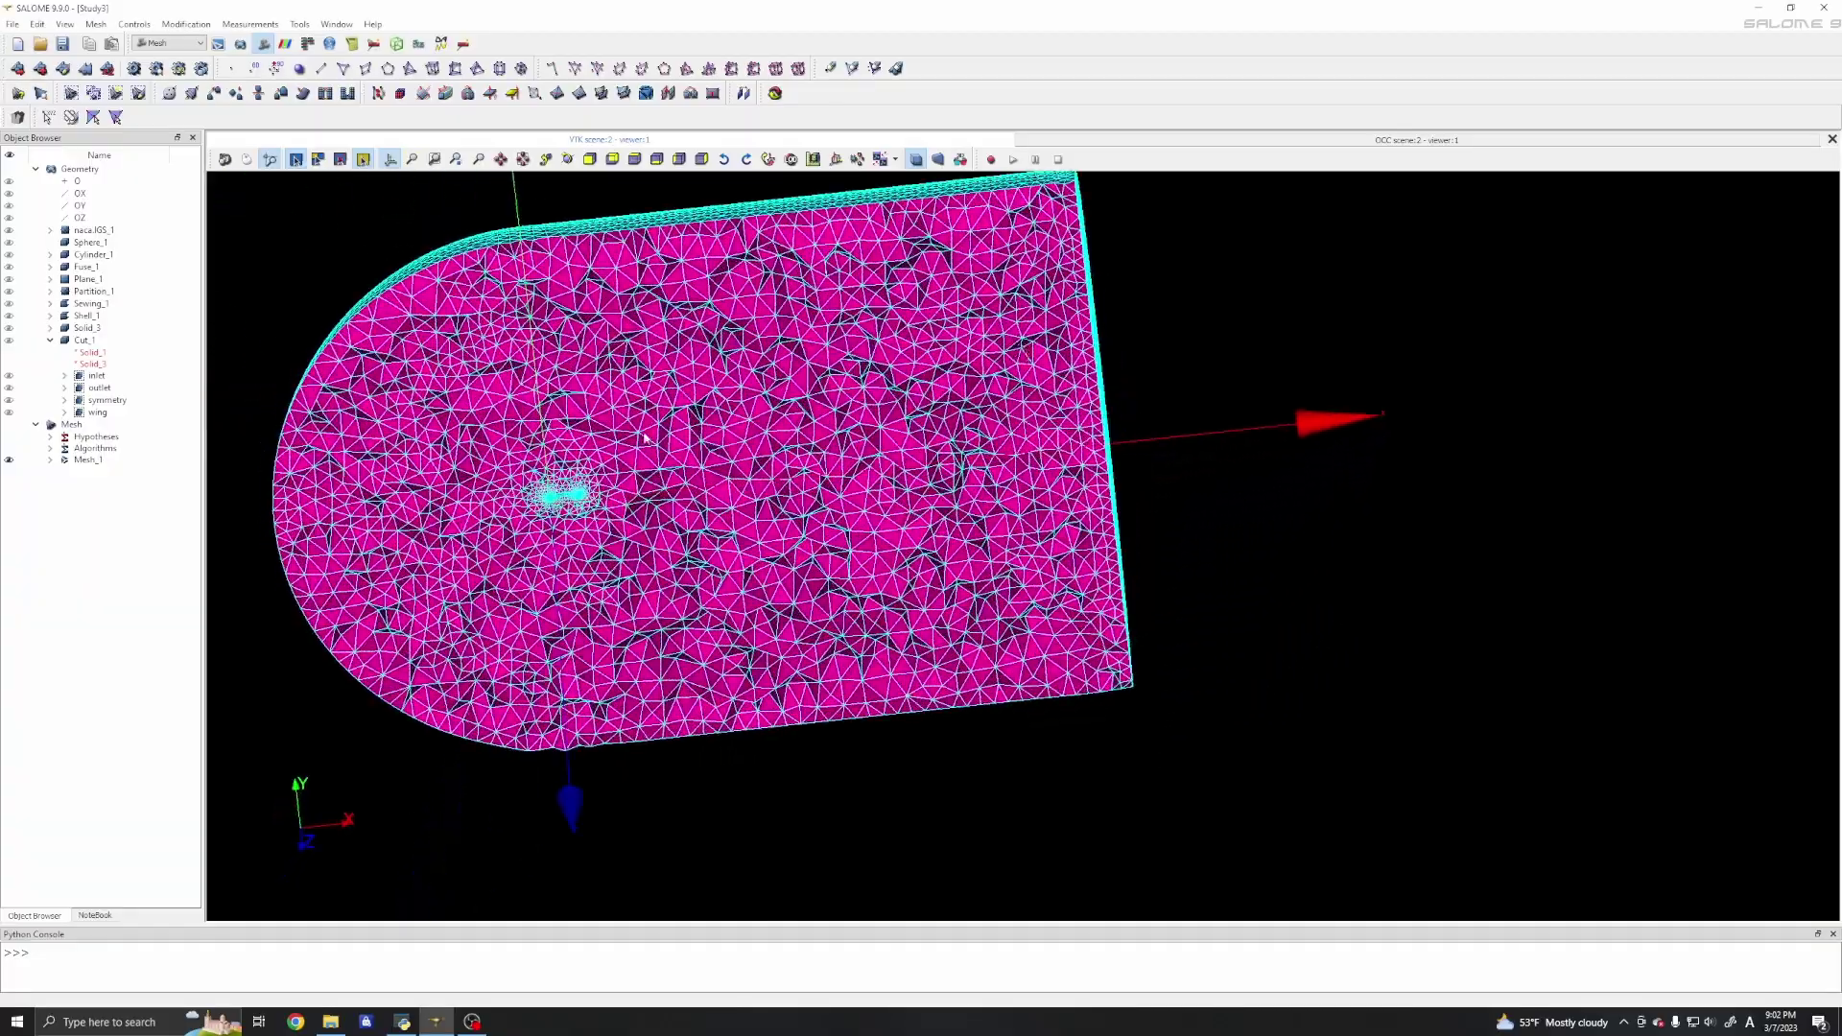
{"action": "scroll", "coordinate": [589, 473], "scroll_direction": "up", "scroll_amount": 10}
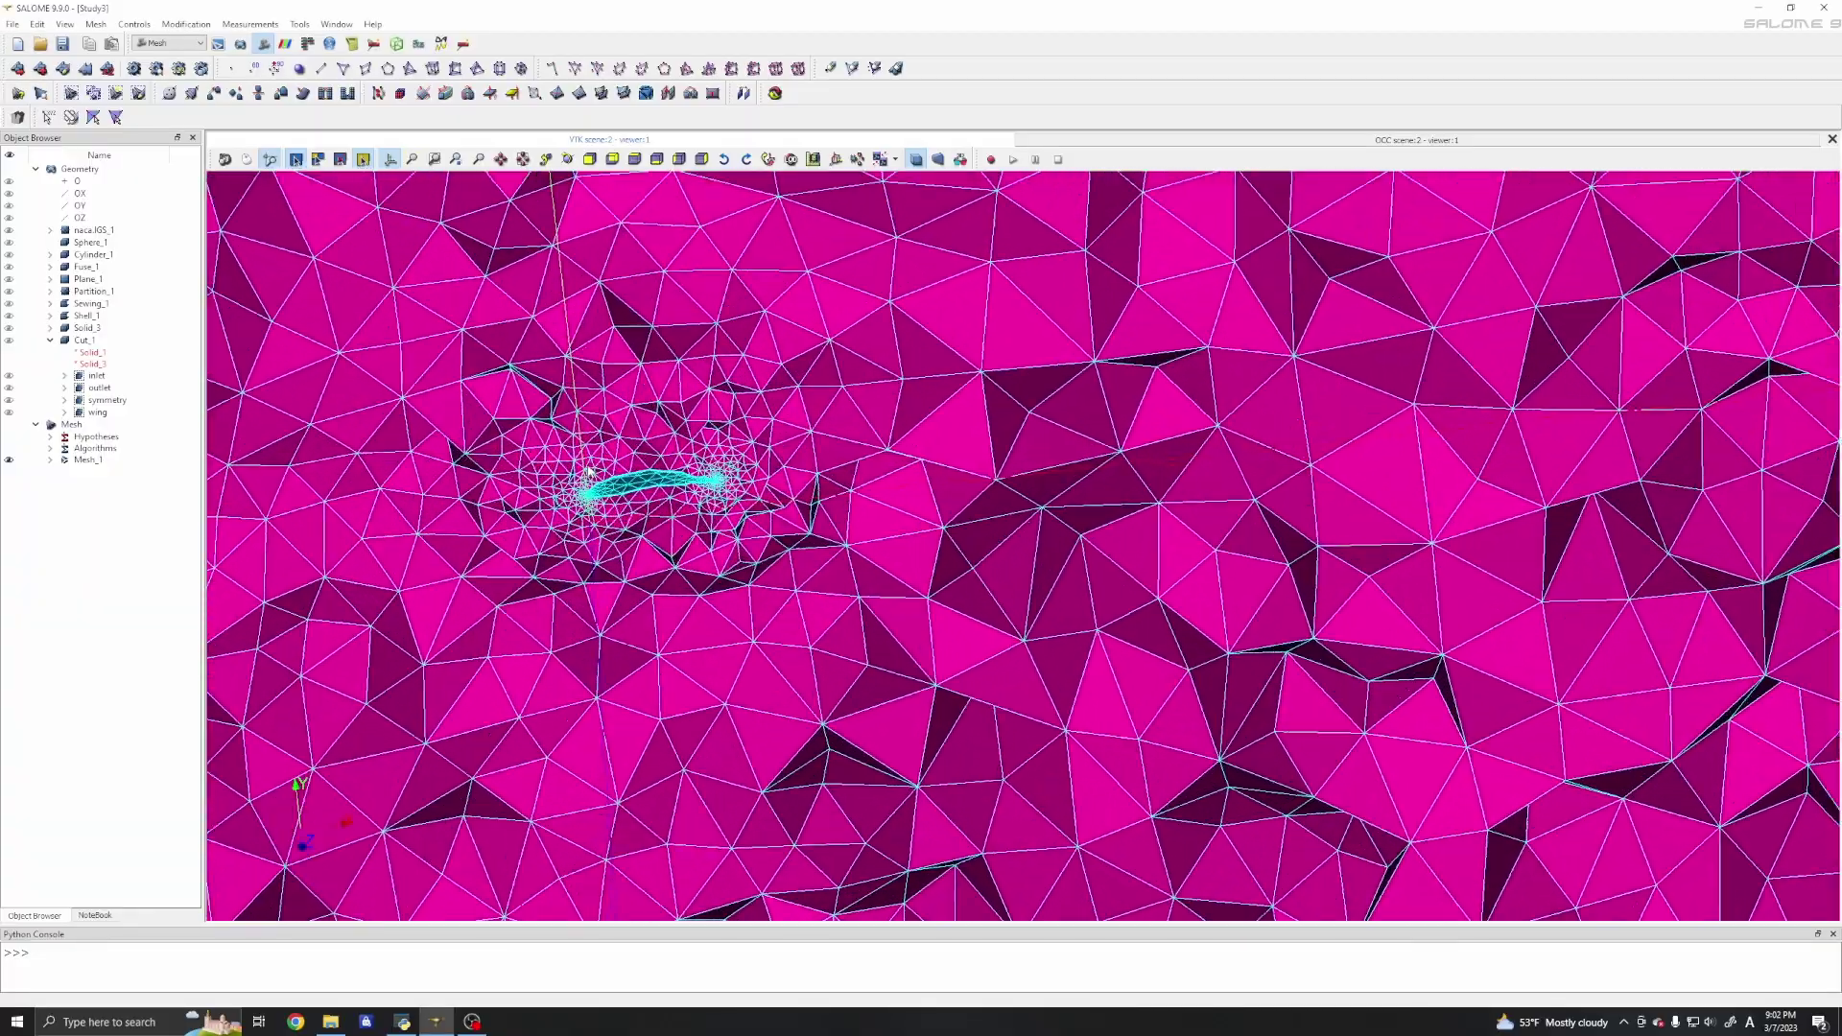
{"action": "scroll", "coordinate": [589, 473], "scroll_direction": "up", "scroll_amount": 10}
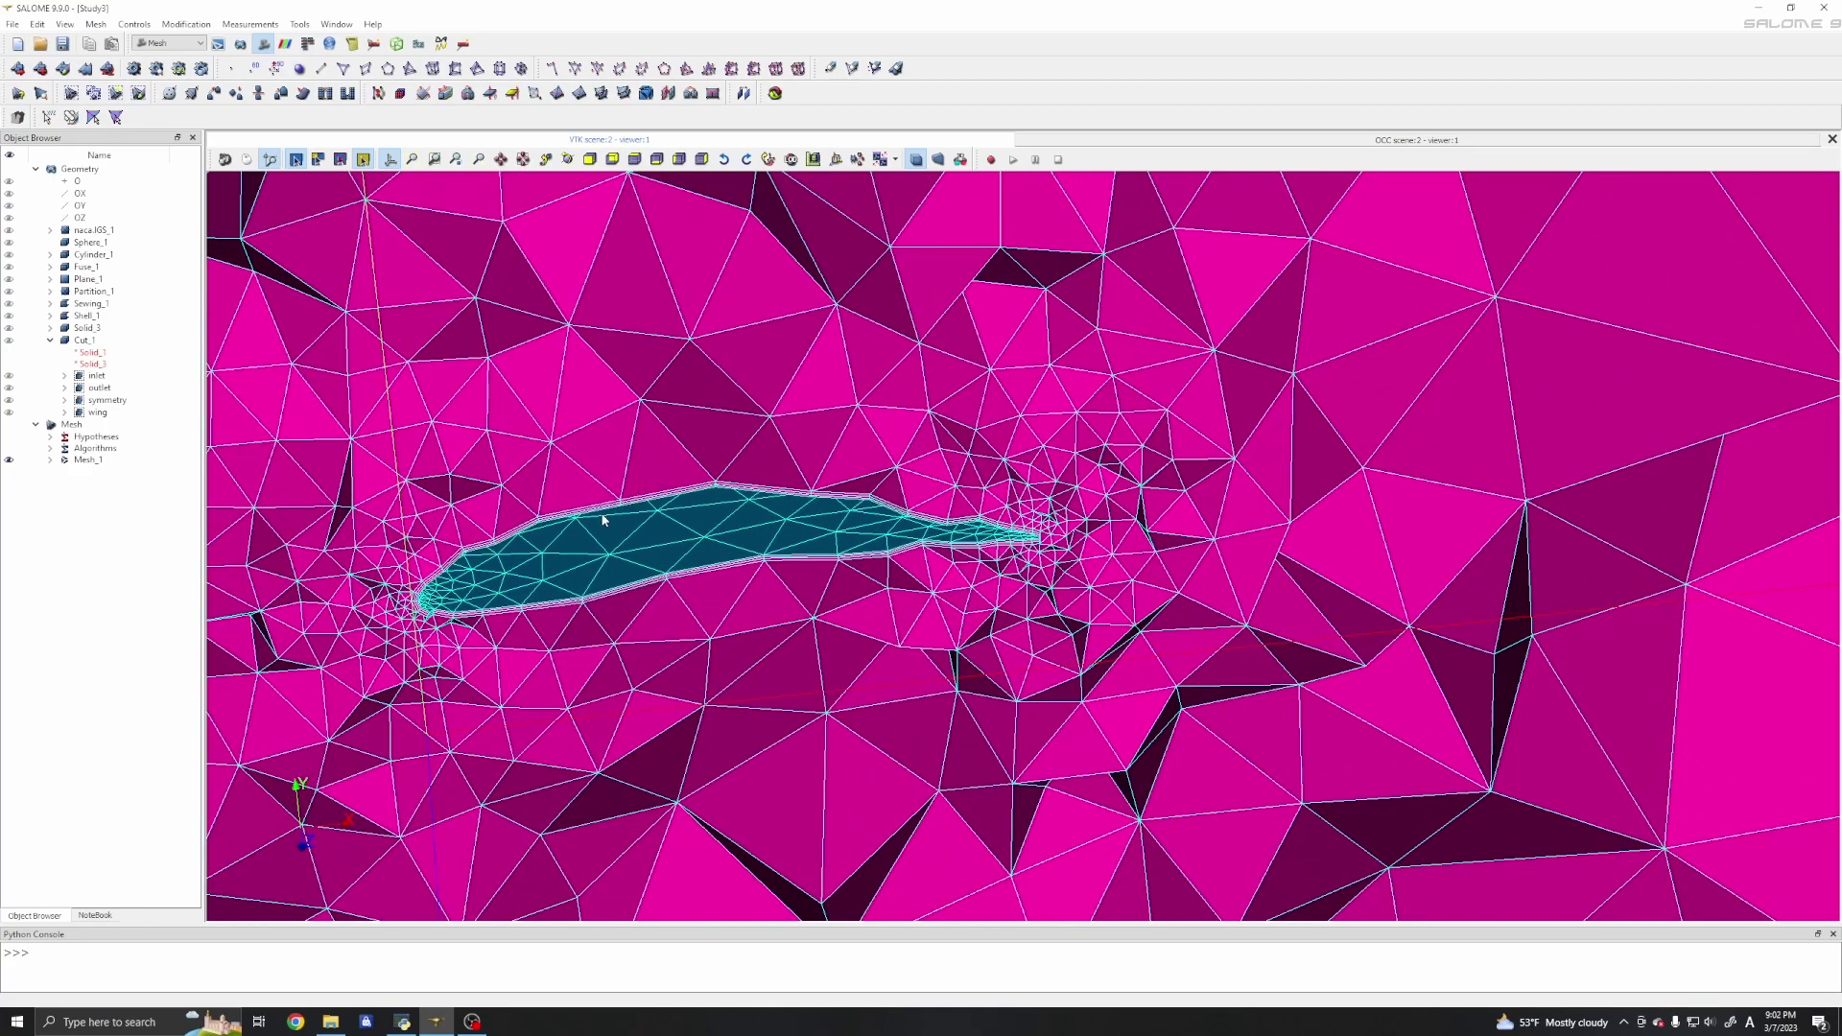
{"action": "scroll", "coordinate": [822, 533], "scroll_direction": "up", "scroll_amount": 5}
{"action": "scroll", "coordinate": [797, 508], "scroll_direction": "down", "scroll_amount": 10}
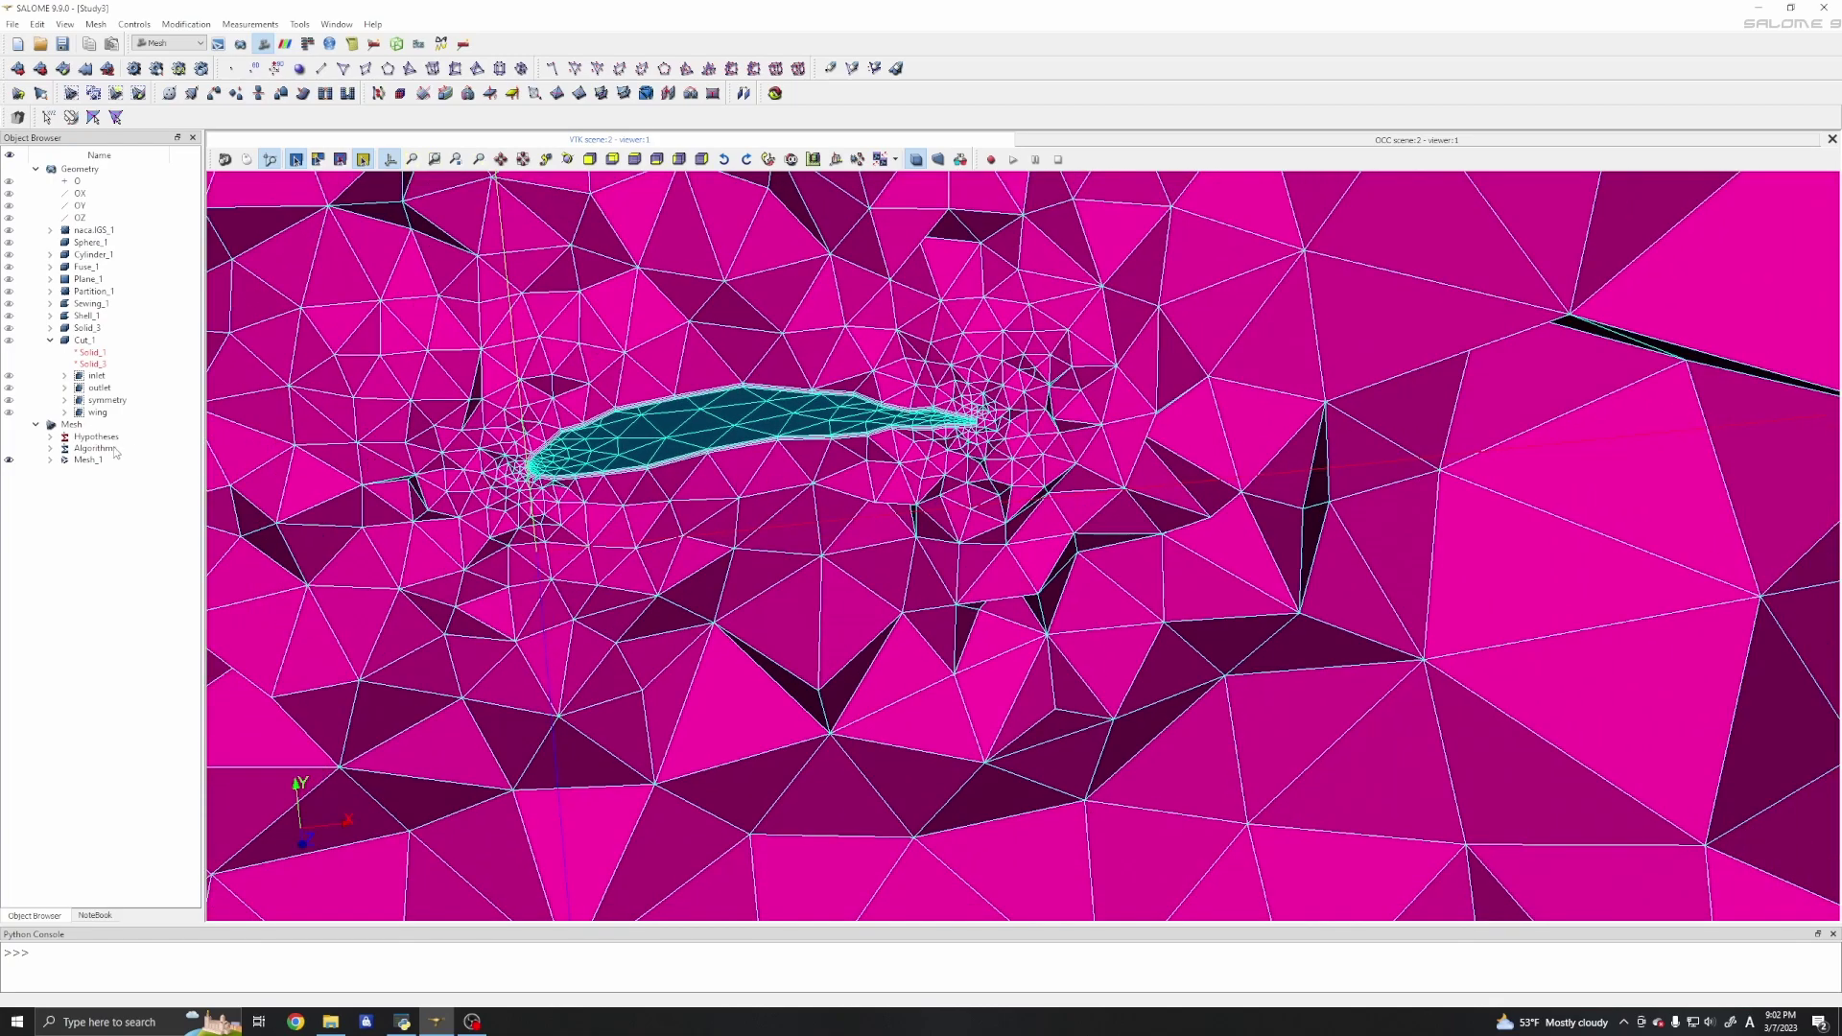
Start a sub-mesh of Mesh_1 on the wing geometry with the NETGEN 1D-2D algorithm.
{"action": "left_click", "coordinate": [53, 428]}
{"action": "right_click", "coordinate": [54, 429]}
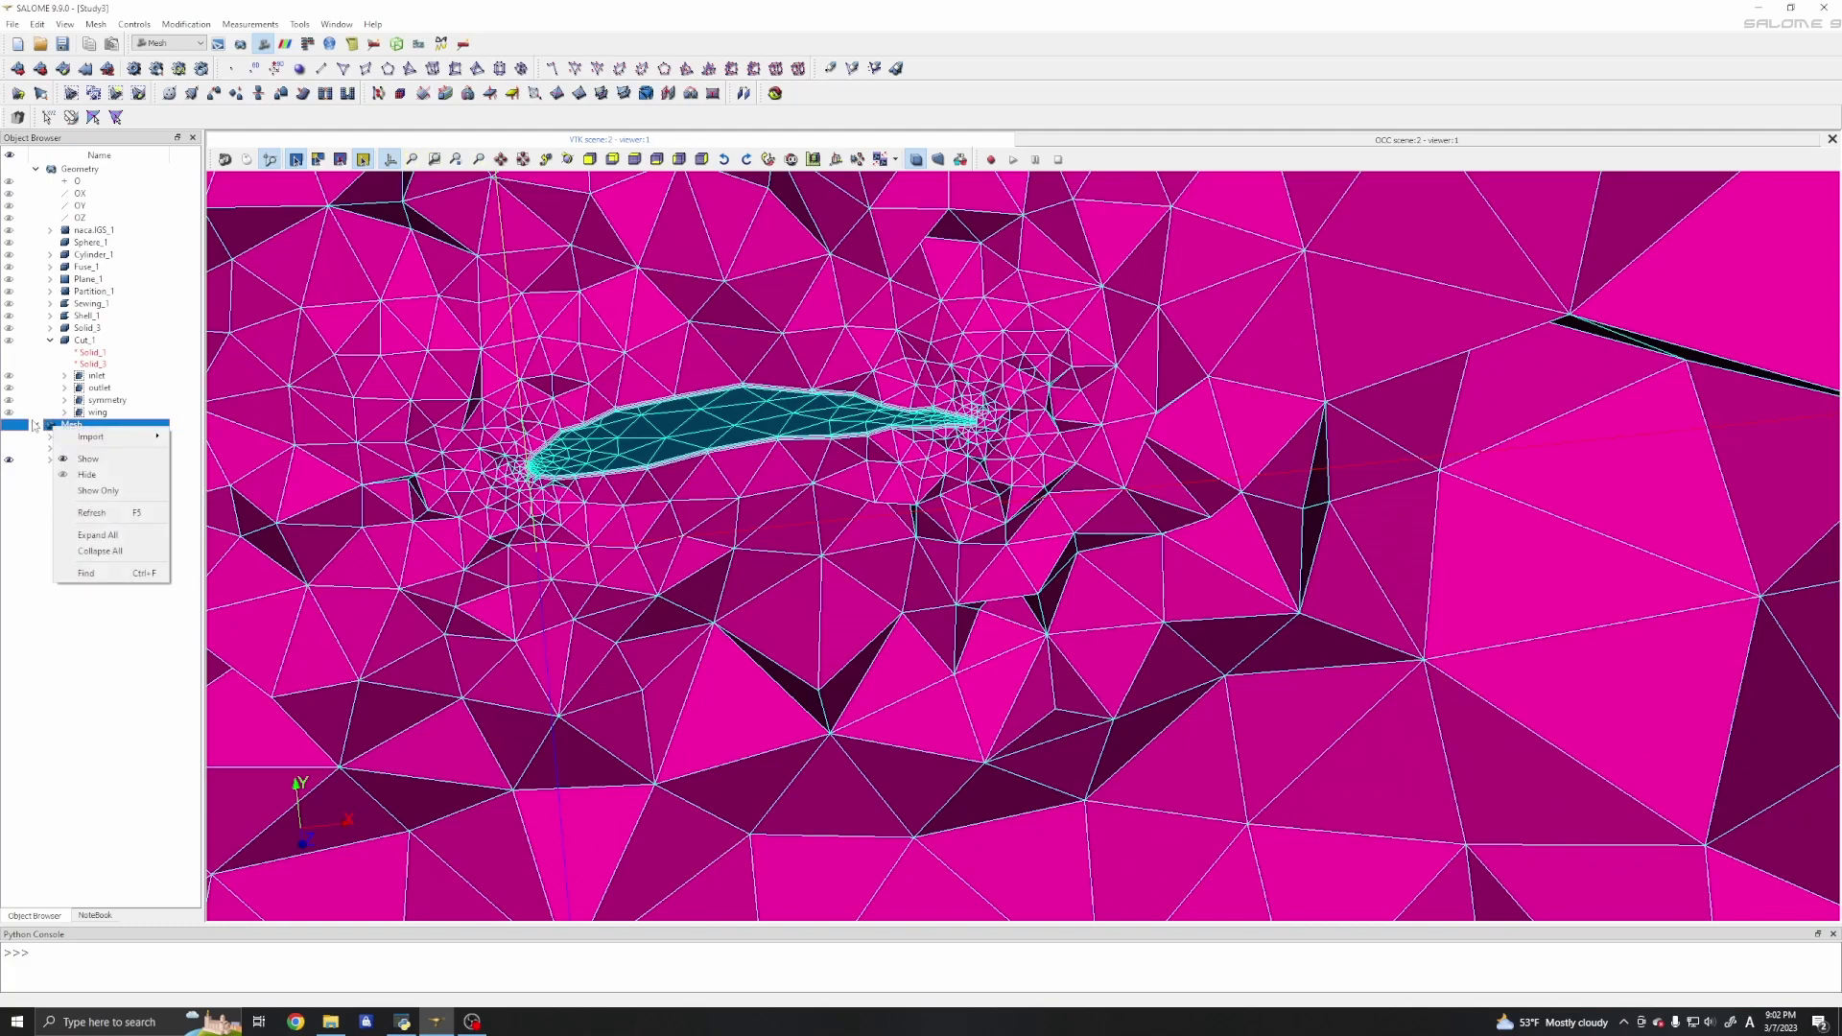
{"action": "left_click", "coordinate": [34, 429]}
{"action": "left_click", "coordinate": [36, 424]}
{"action": "left_click", "coordinate": [50, 460]}
{"action": "left_click", "coordinate": [68, 463]}
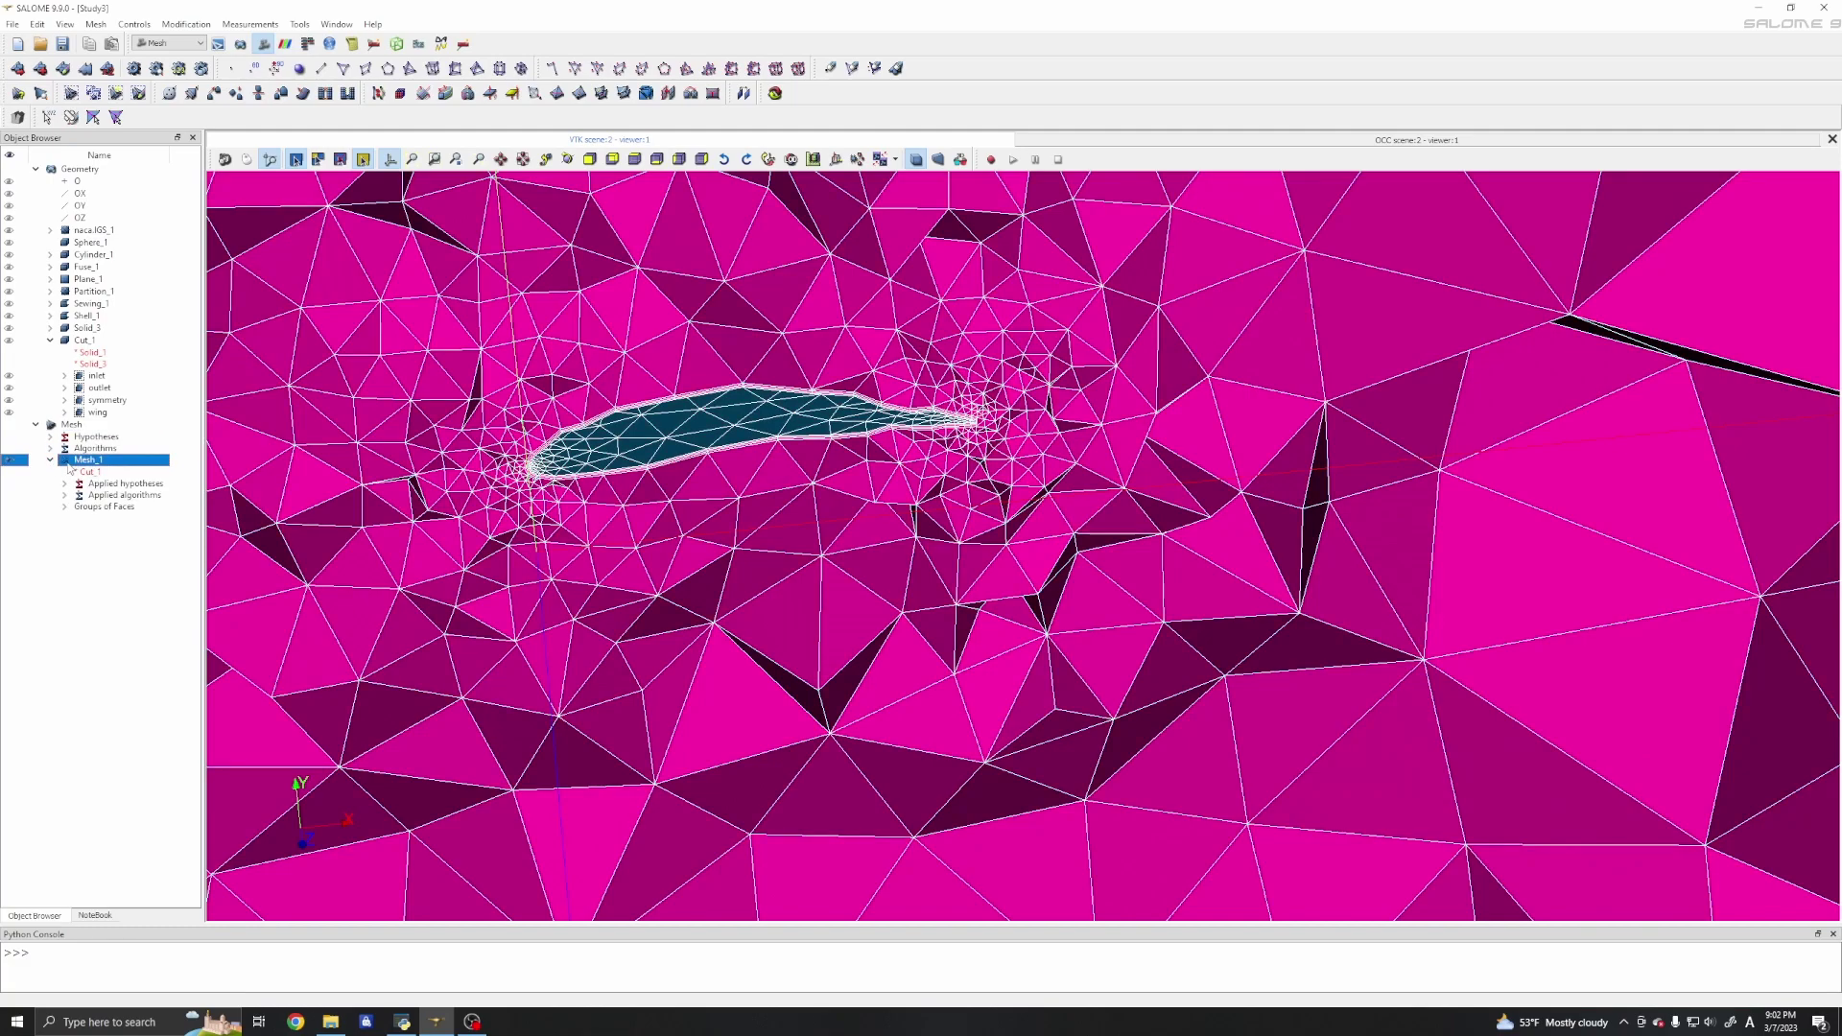
{"action": "right_click", "coordinate": [69, 468]}
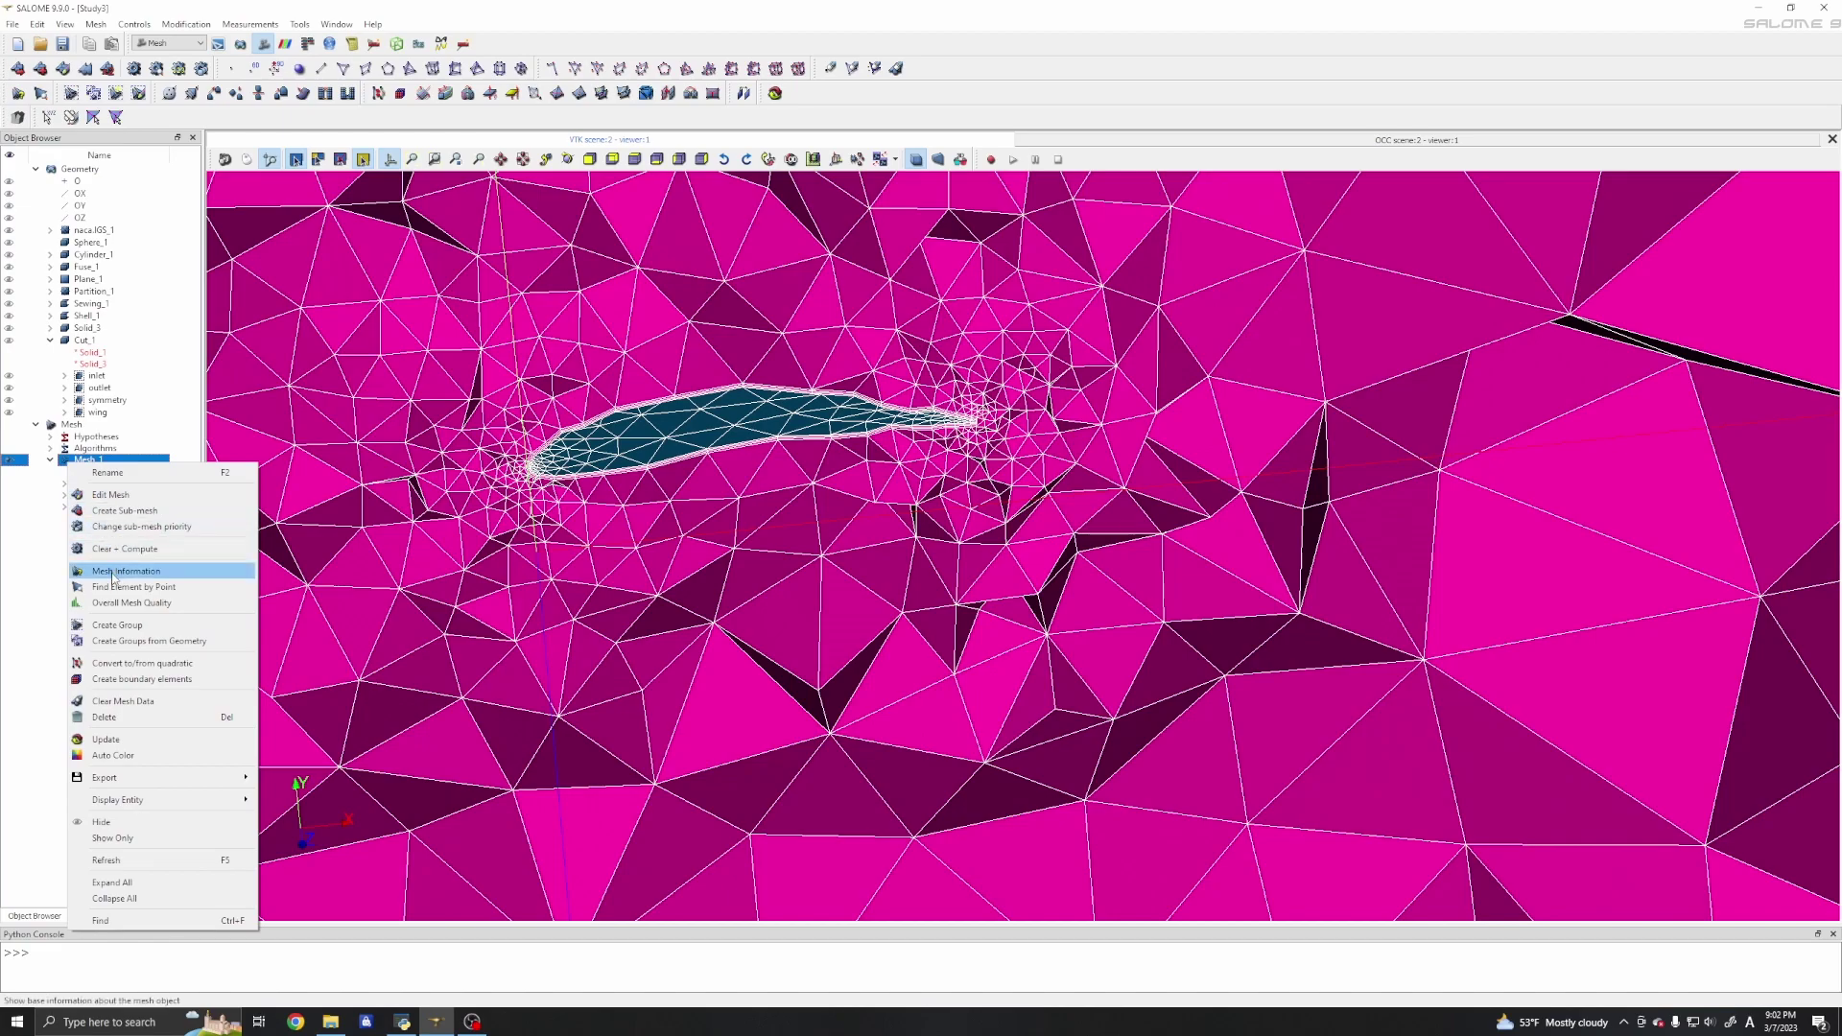
{"action": "left_click", "coordinate": [120, 510]}
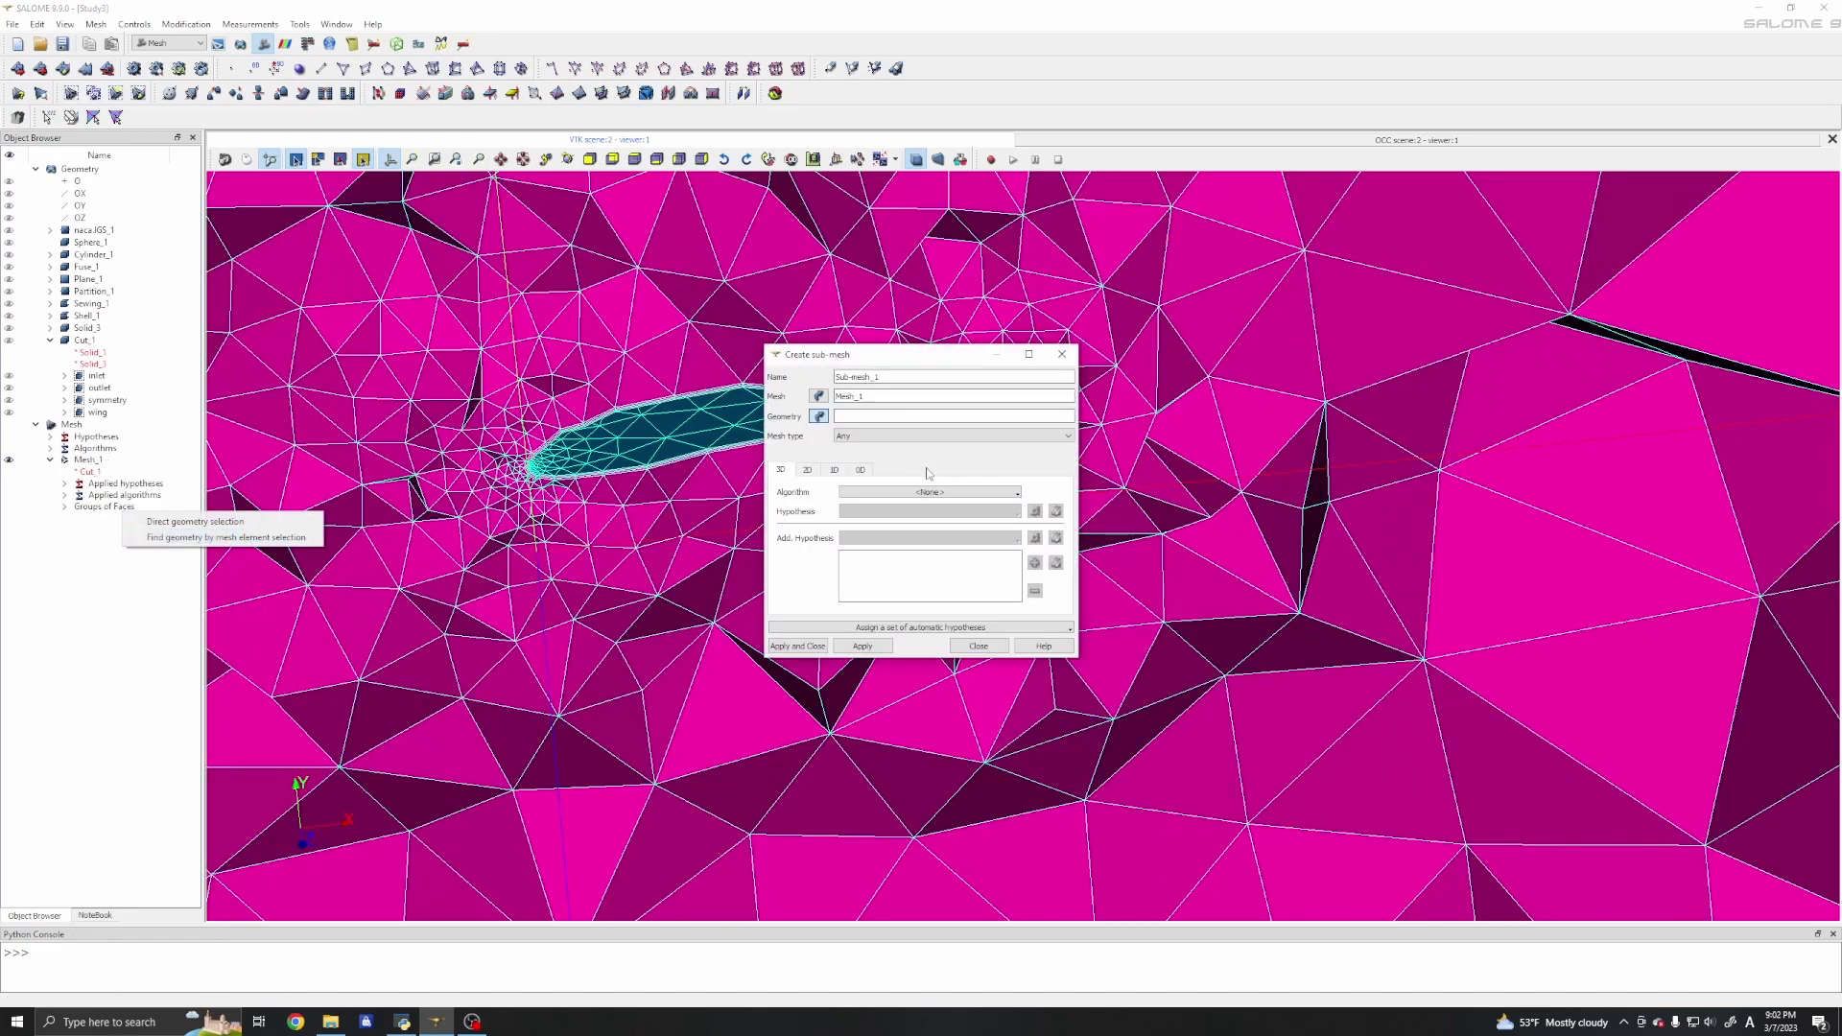
{"action": "left_click", "coordinate": [860, 418]}
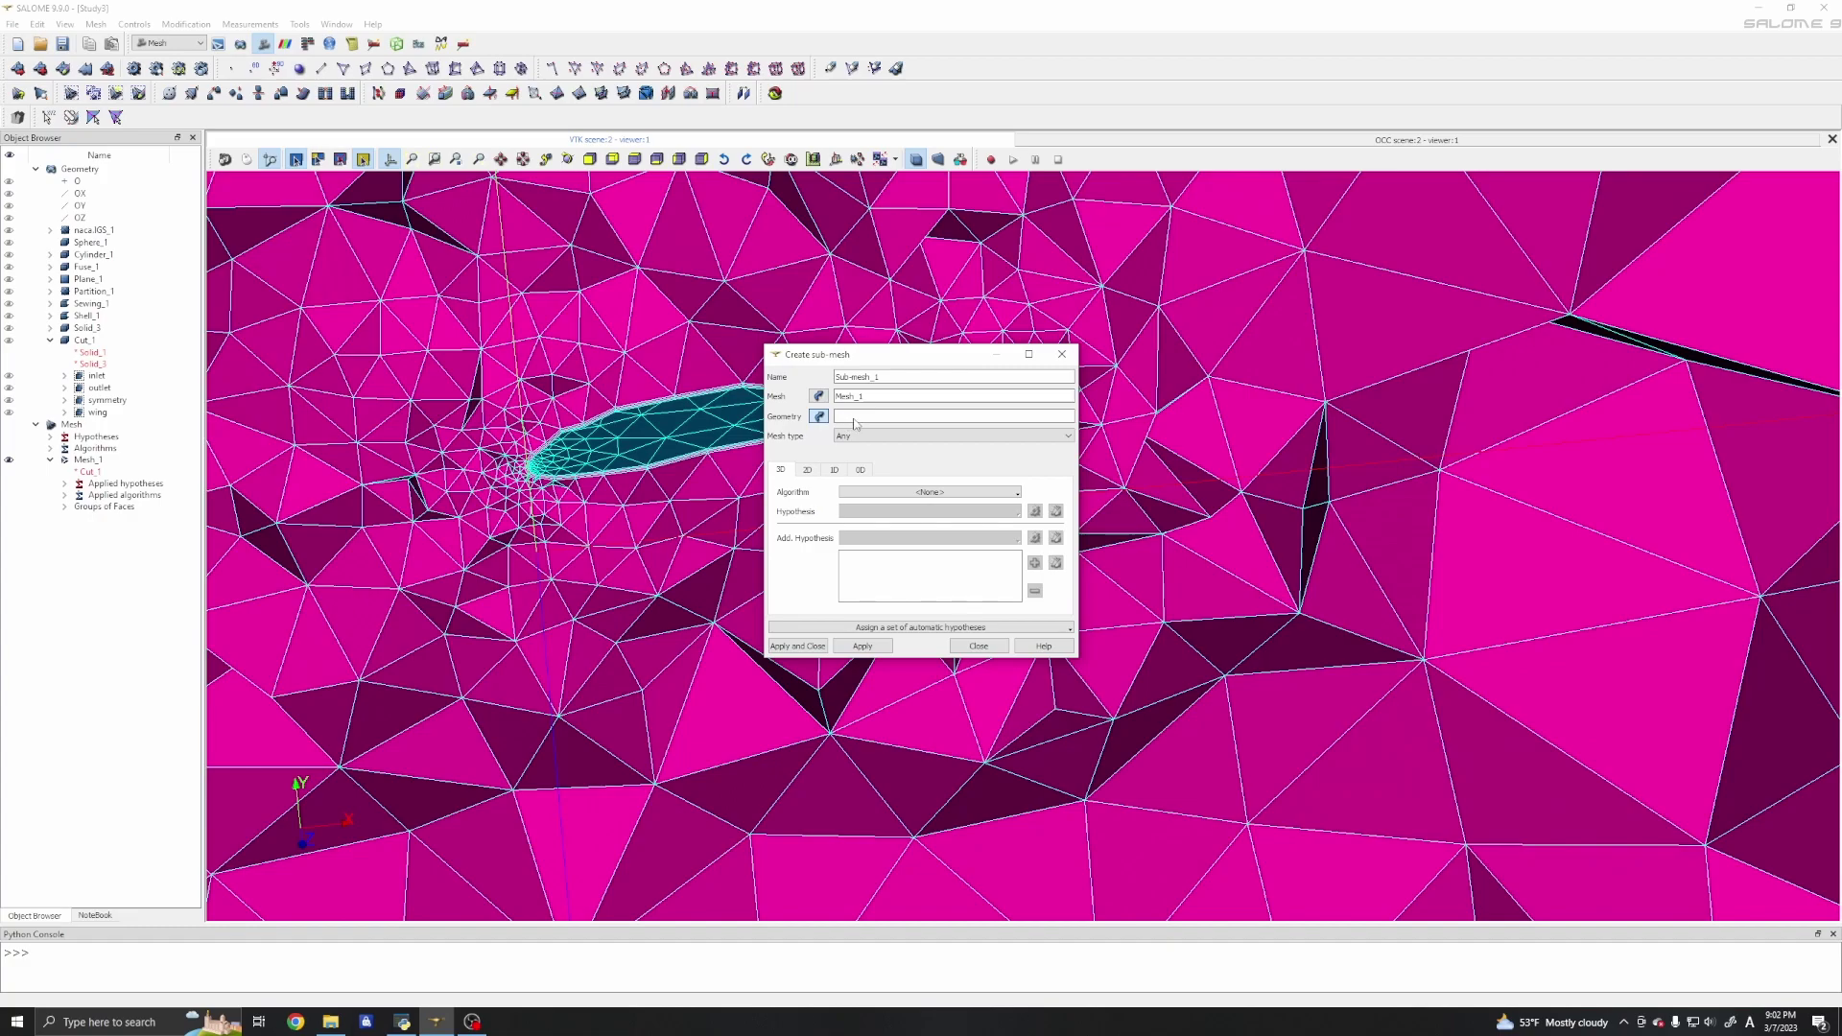
{"action": "left_click", "coordinate": [97, 413]}
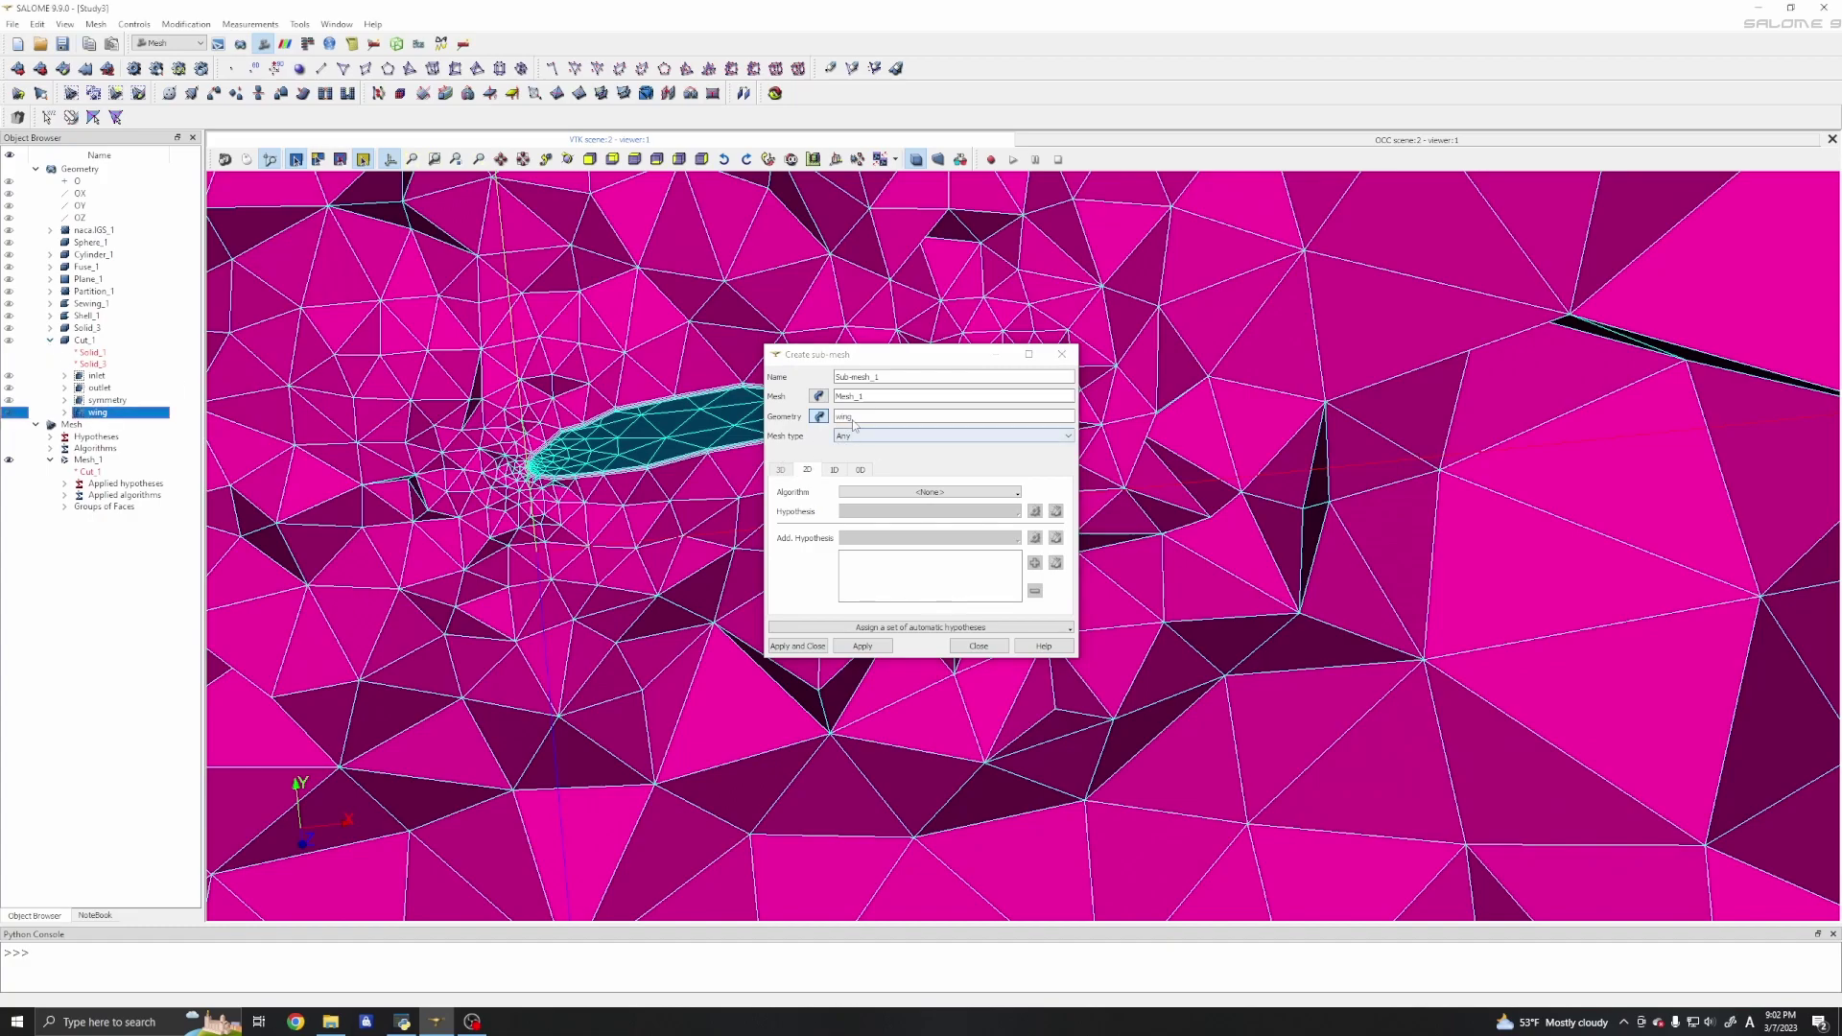
{"action": "left_click", "coordinate": [917, 494]}
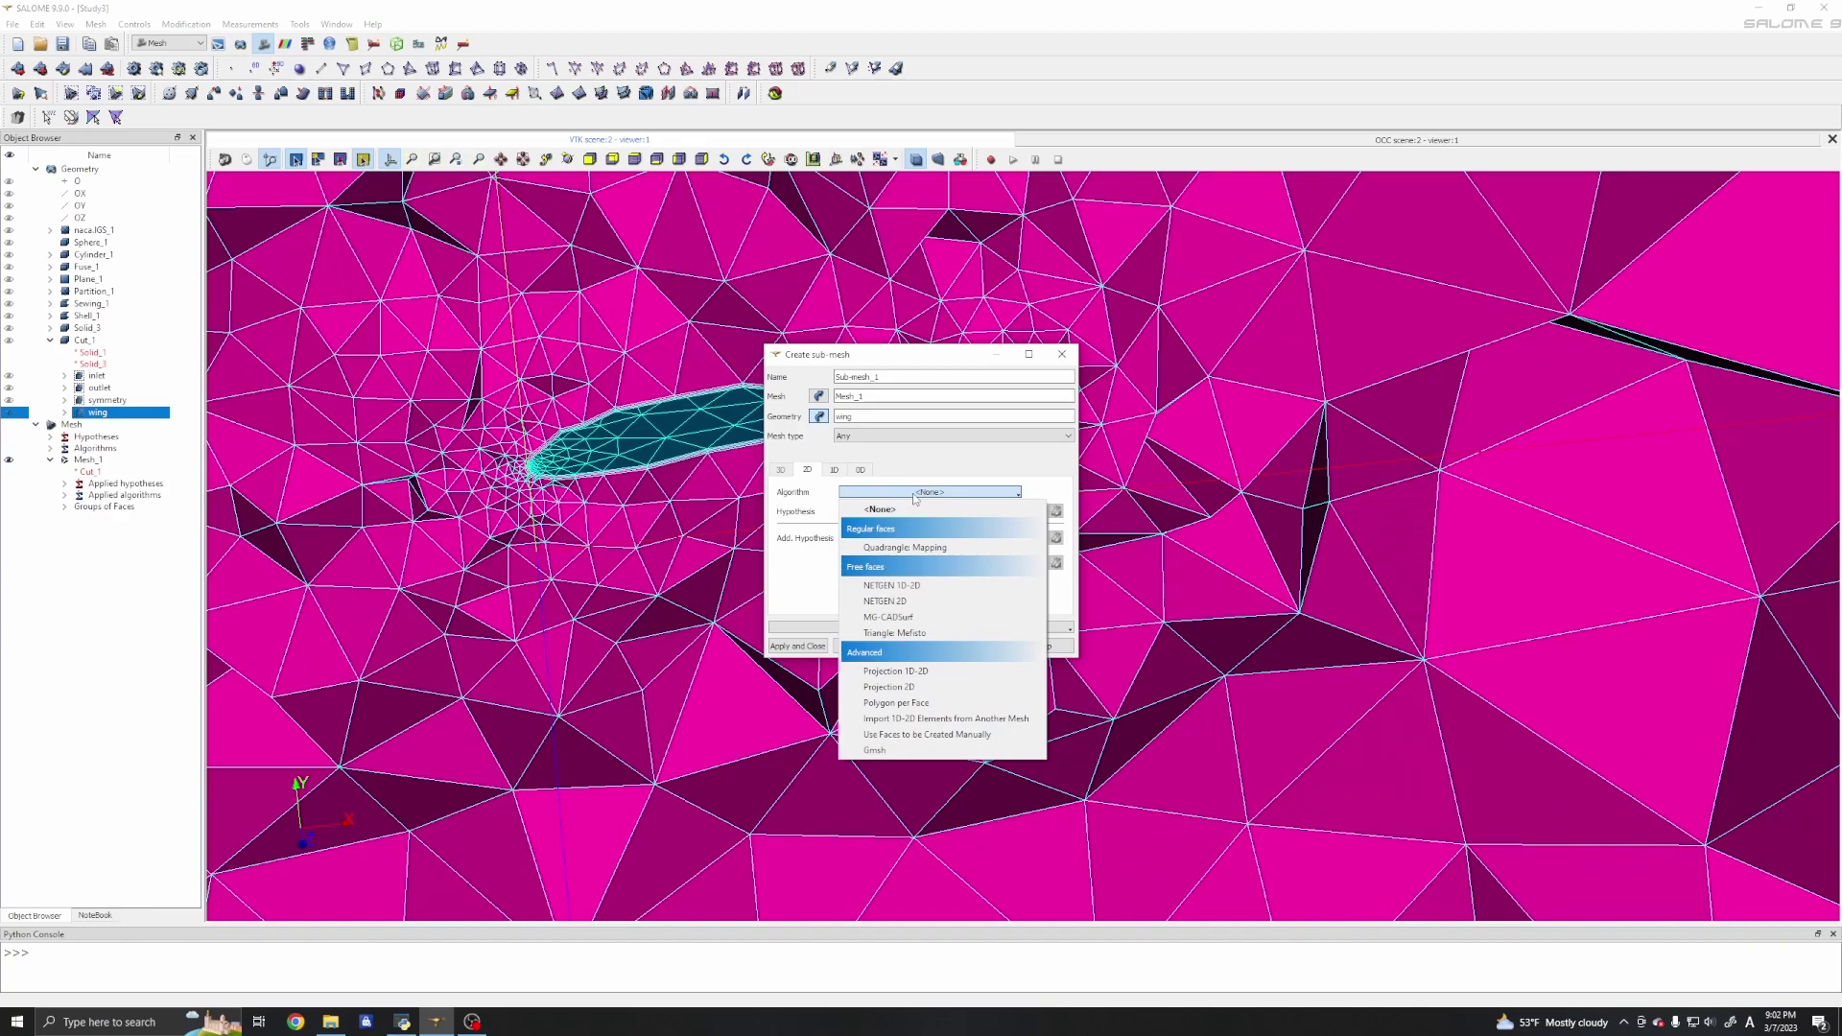
{"action": "left_click", "coordinate": [909, 588]}
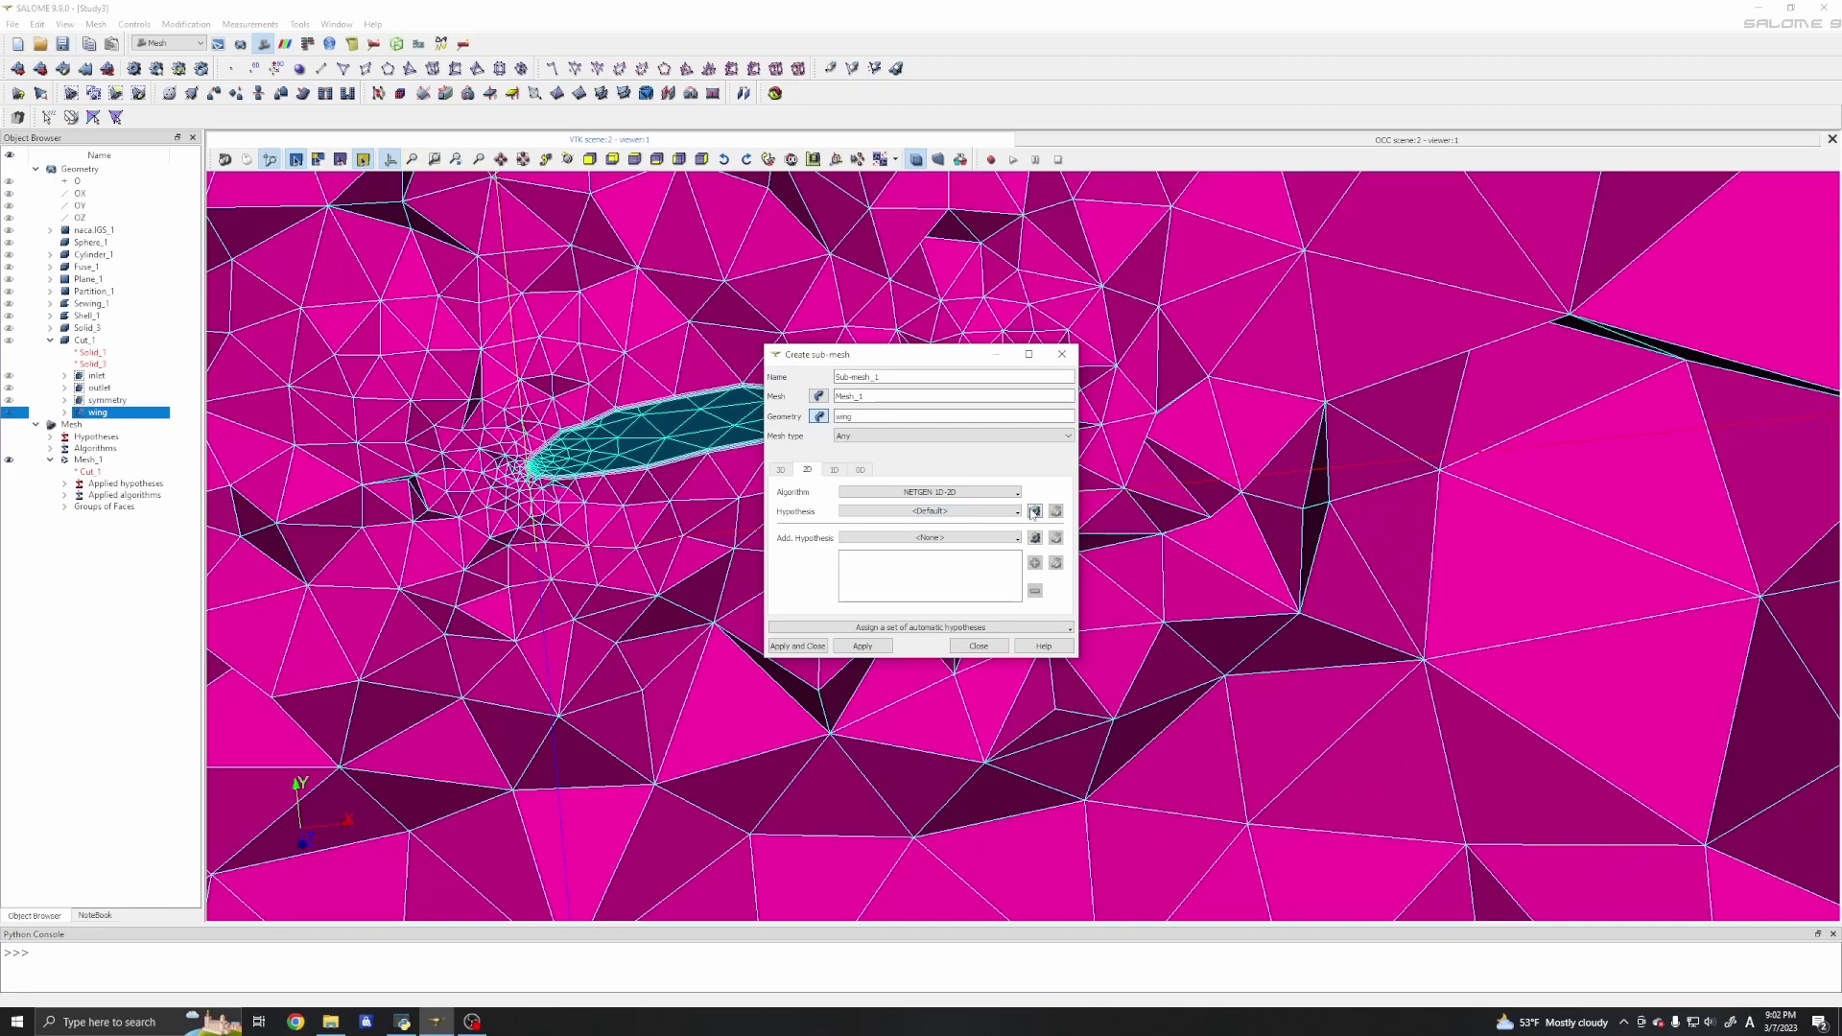
Add a NETGEN 2D Parameters hypothesis with max size 0.1 and min size 0.01, and apply the sub-mesh.
{"action": "left_click", "coordinate": [1033, 511]}
{"action": "left_click", "coordinate": [1103, 519]}
{"action": "left_click_drag", "start_coordinate": [959, 435], "coordinate": [921, 437]}
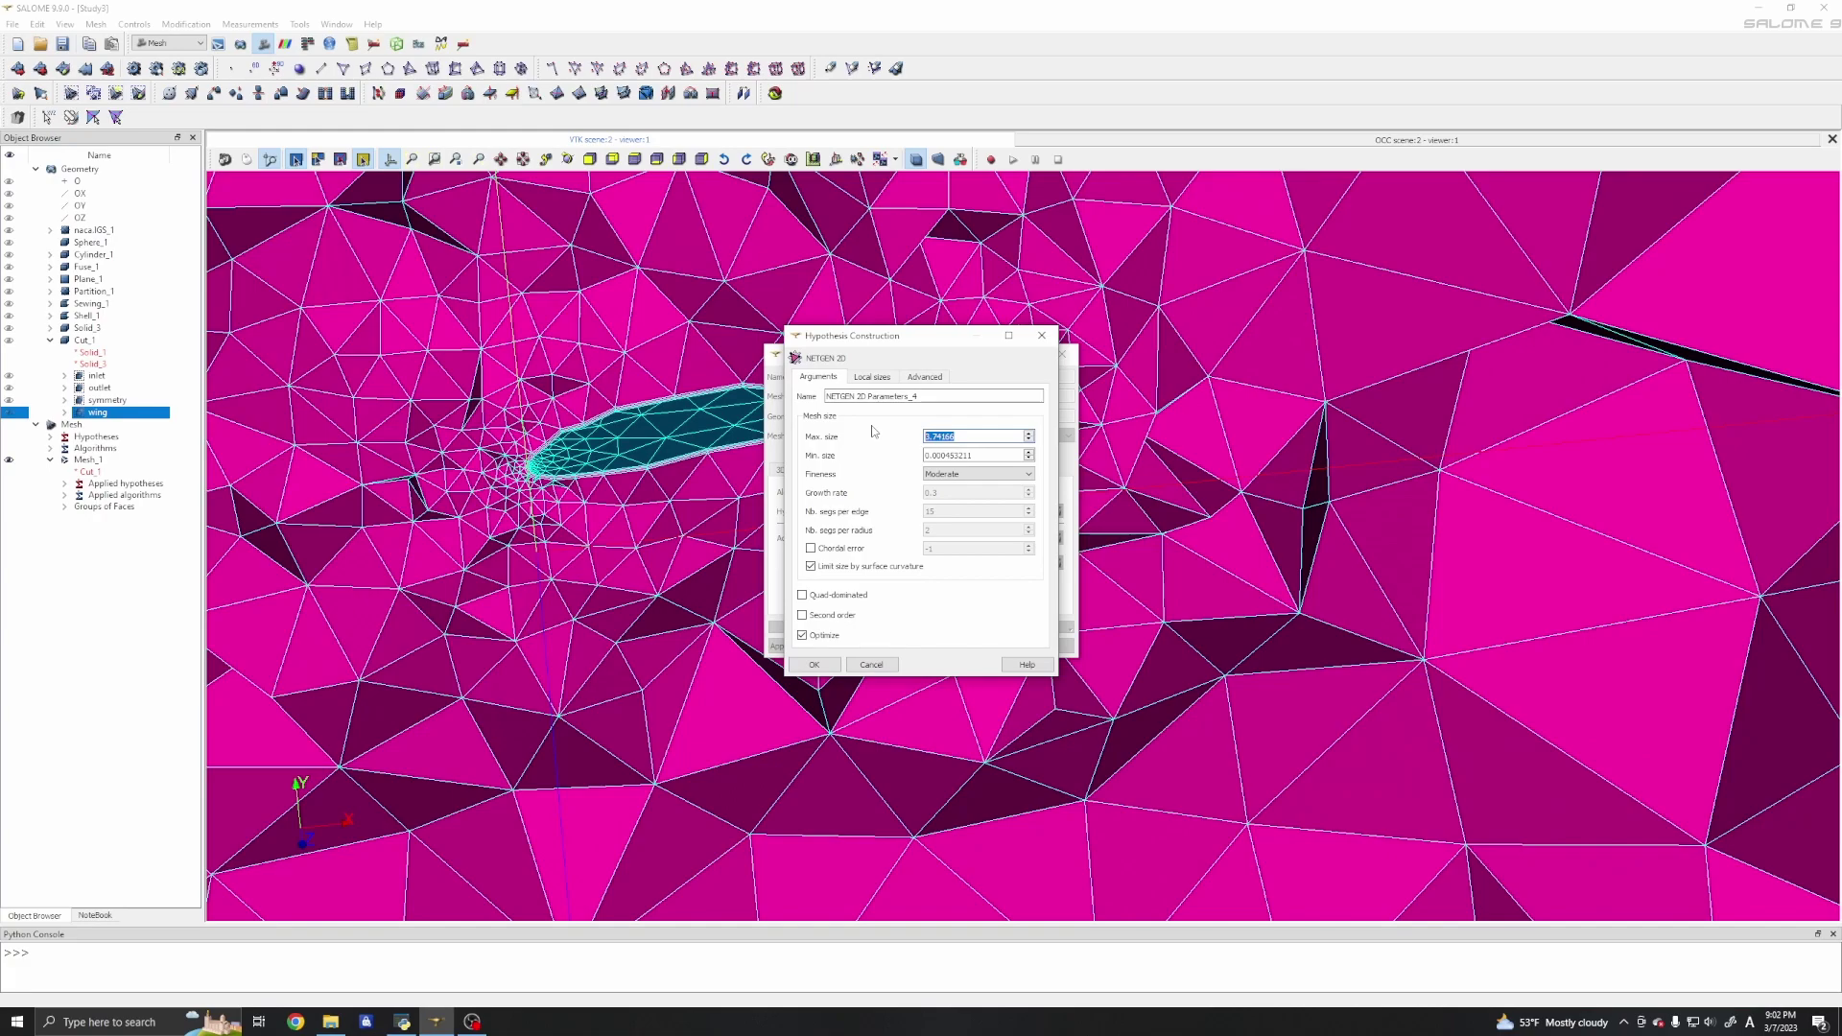
{"action": "type", "text": "0.2"}
{"action": "key", "text": "BackSpace"}
{"action": "type", "text": "1"}
{"action": "key", "text": "Tab"}
{"action": "type", "text": "0."}
{"action": "left_click", "coordinate": [817, 665]}
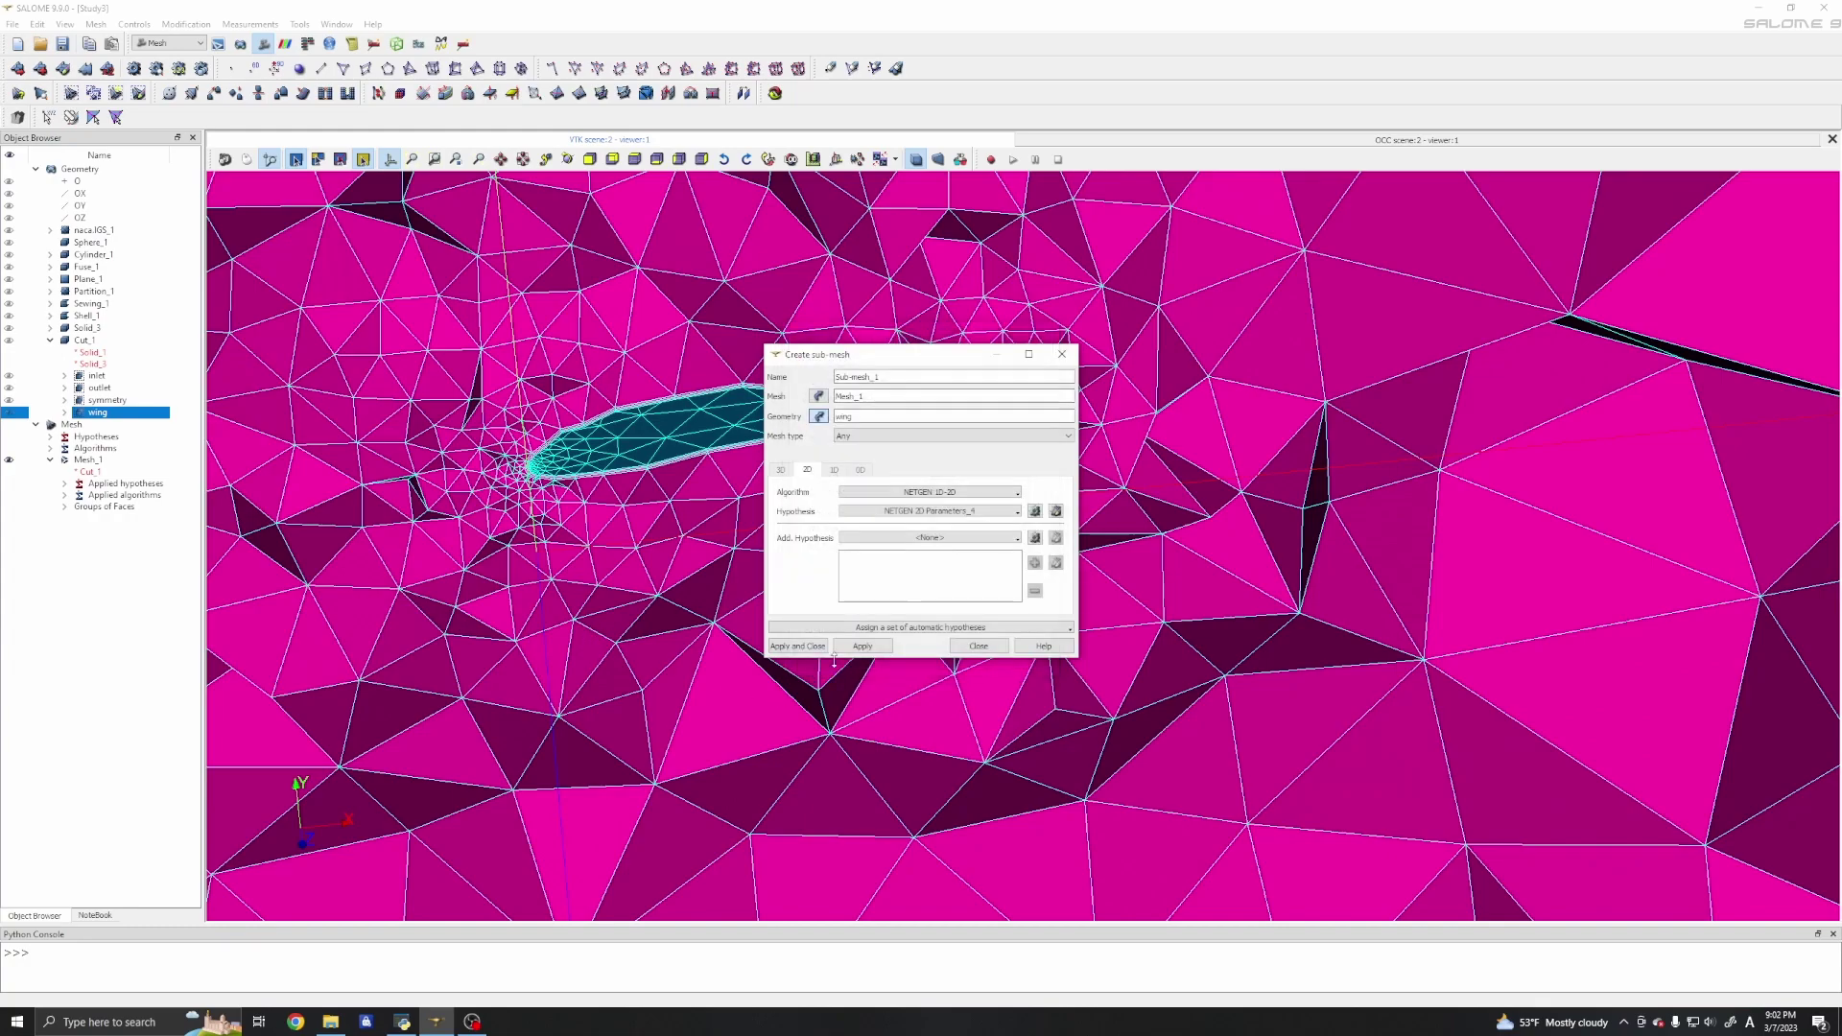
{"action": "left_click", "coordinate": [979, 646]}
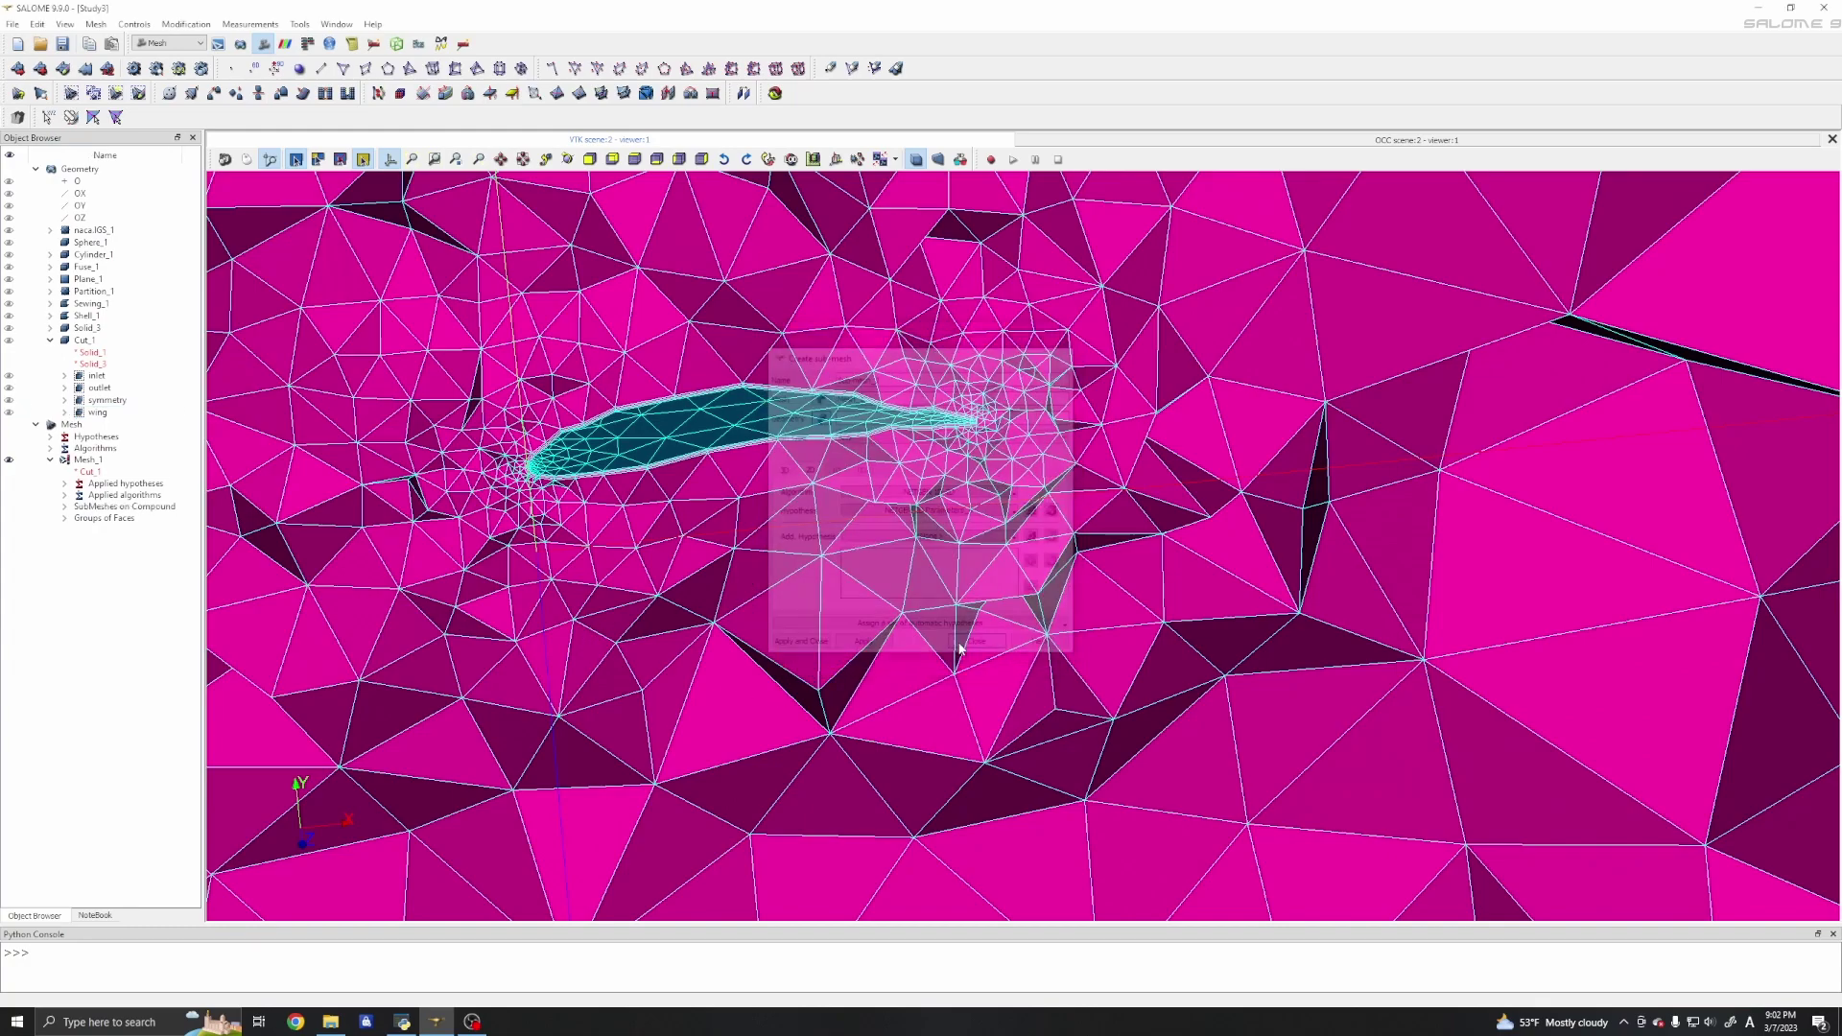
Compute Sub-mesh_1 under Mesh_1 and close the computation report.
{"action": "left_click", "coordinate": [64, 507]}
{"action": "right_click", "coordinate": [100, 518]}
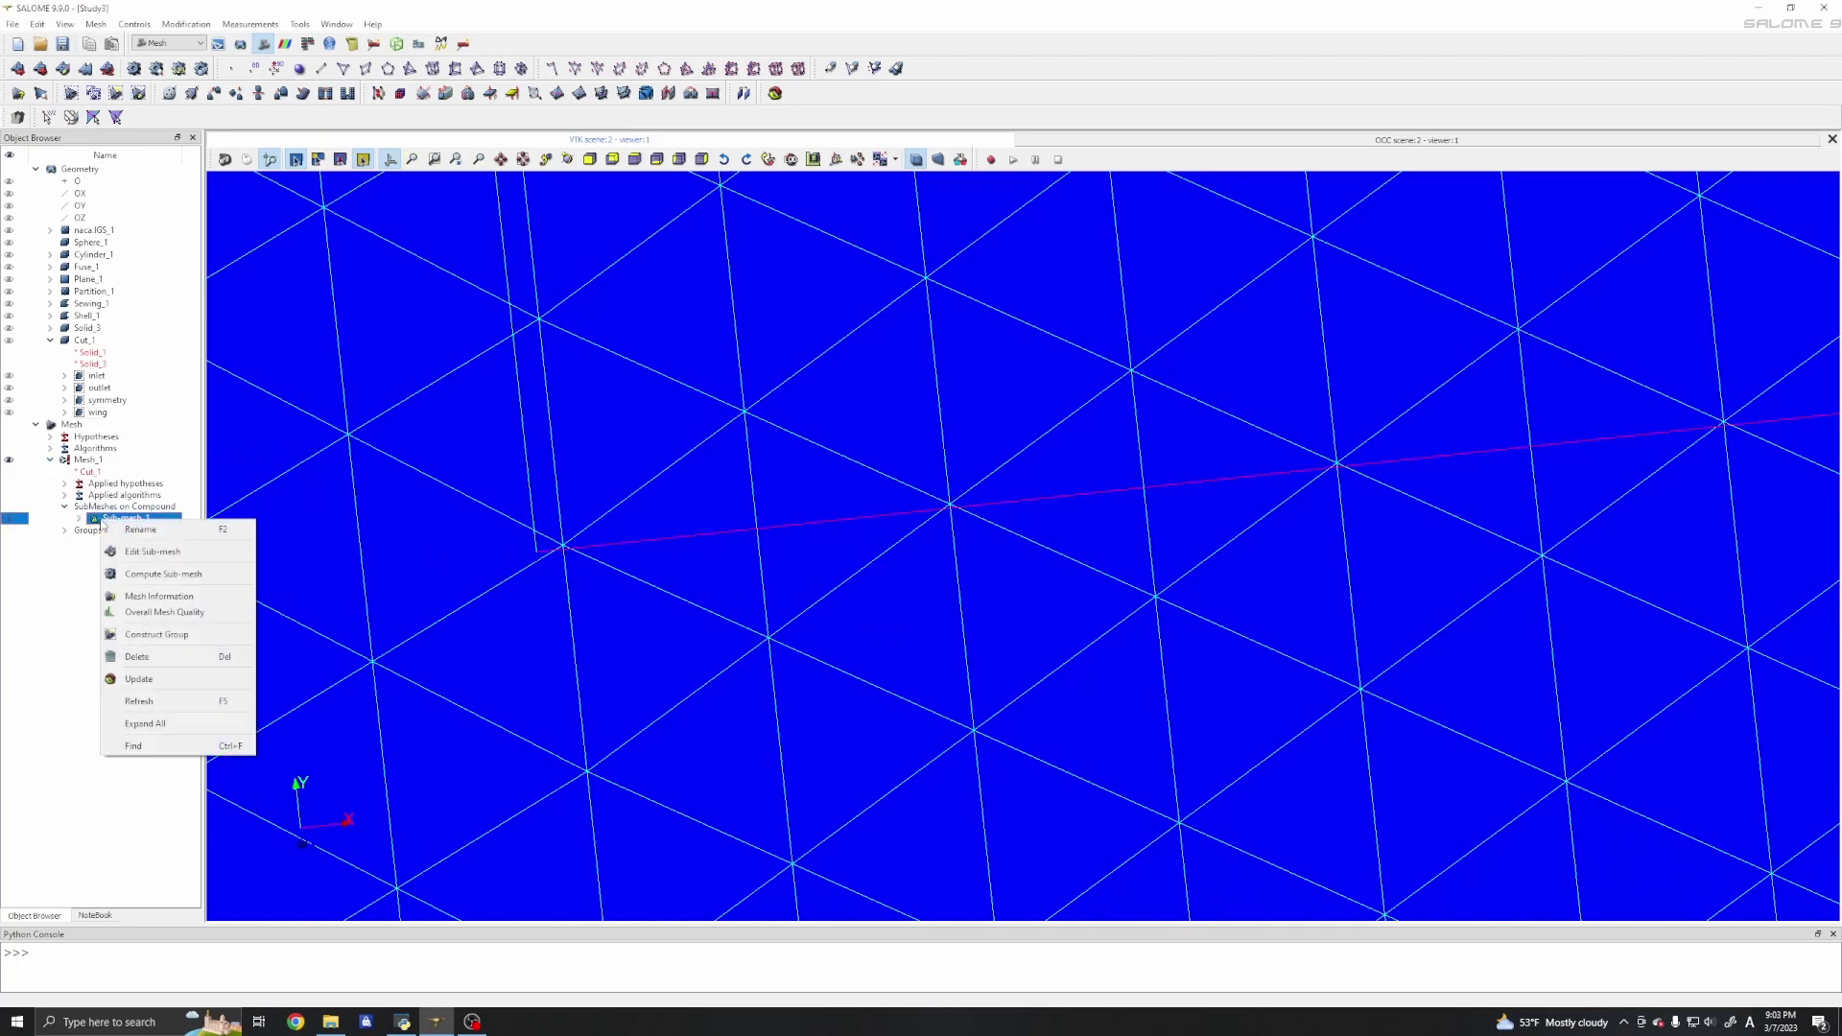
{"action": "left_click", "coordinate": [55, 579]}
{"action": "right_click", "coordinate": [93, 518]}
{"action": "left_click", "coordinate": [136, 572]}
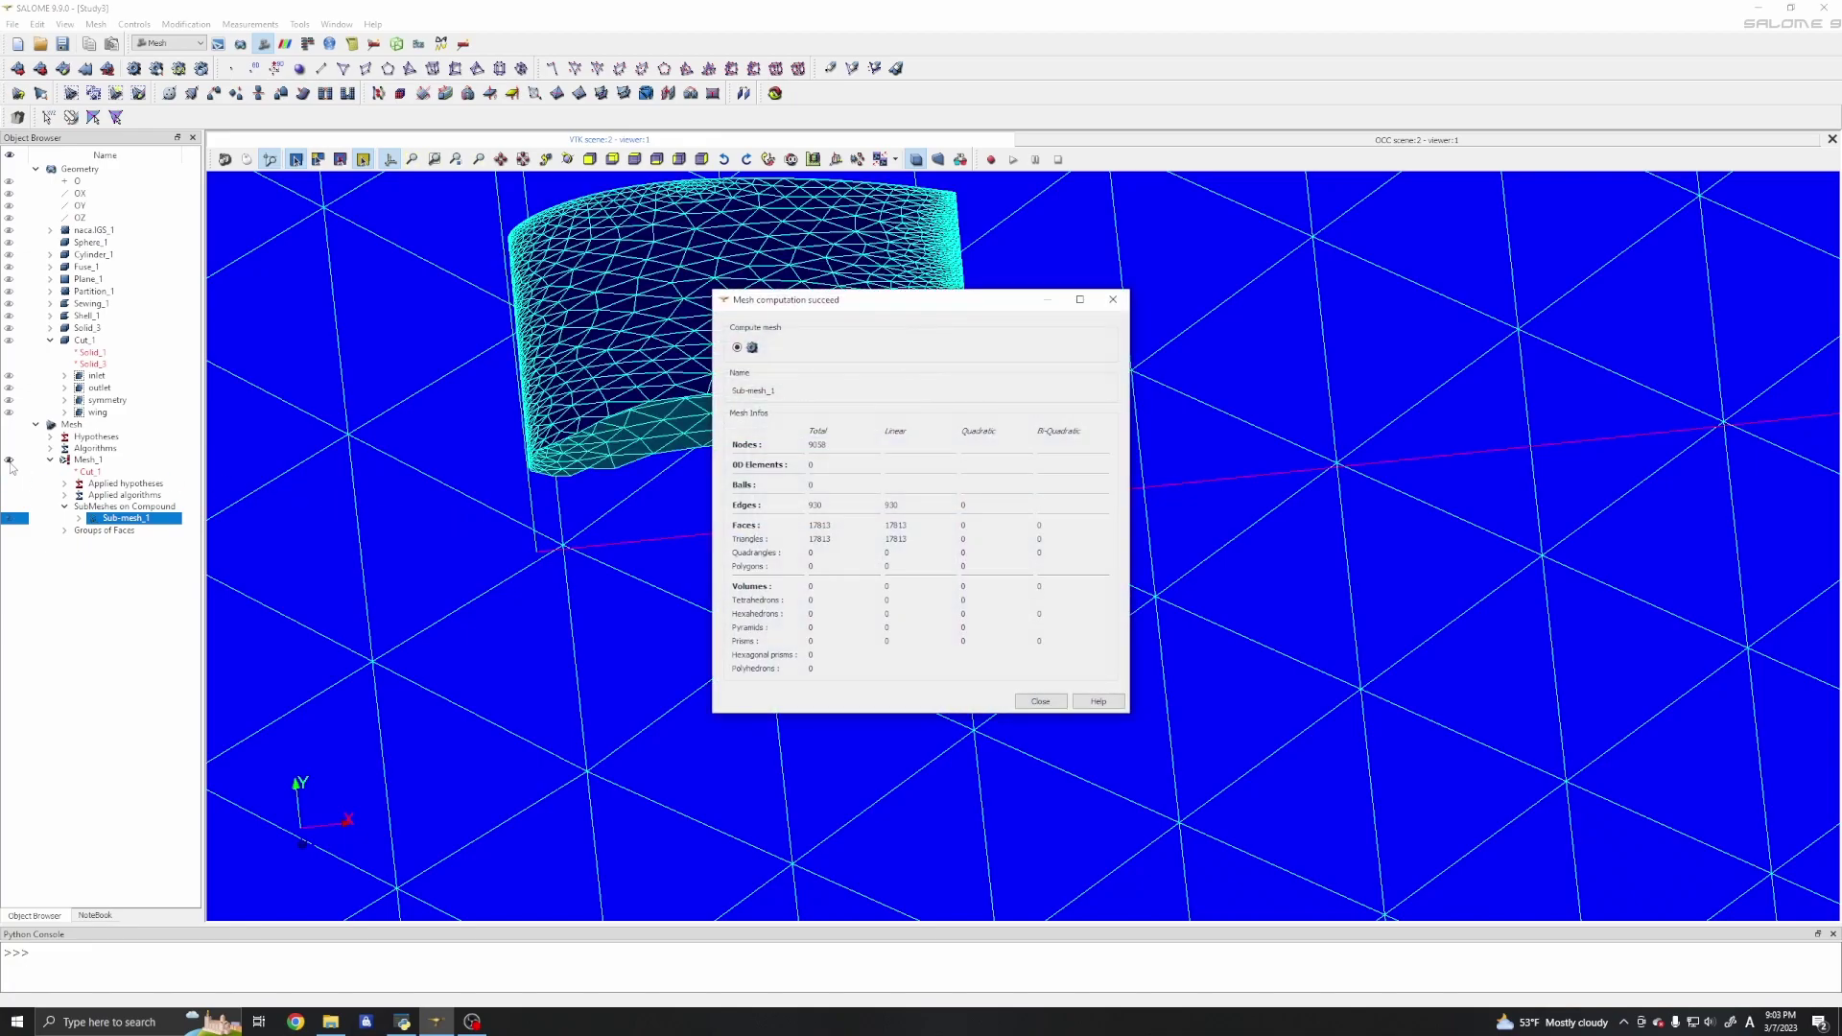
{"action": "left_click", "coordinate": [1040, 701]}
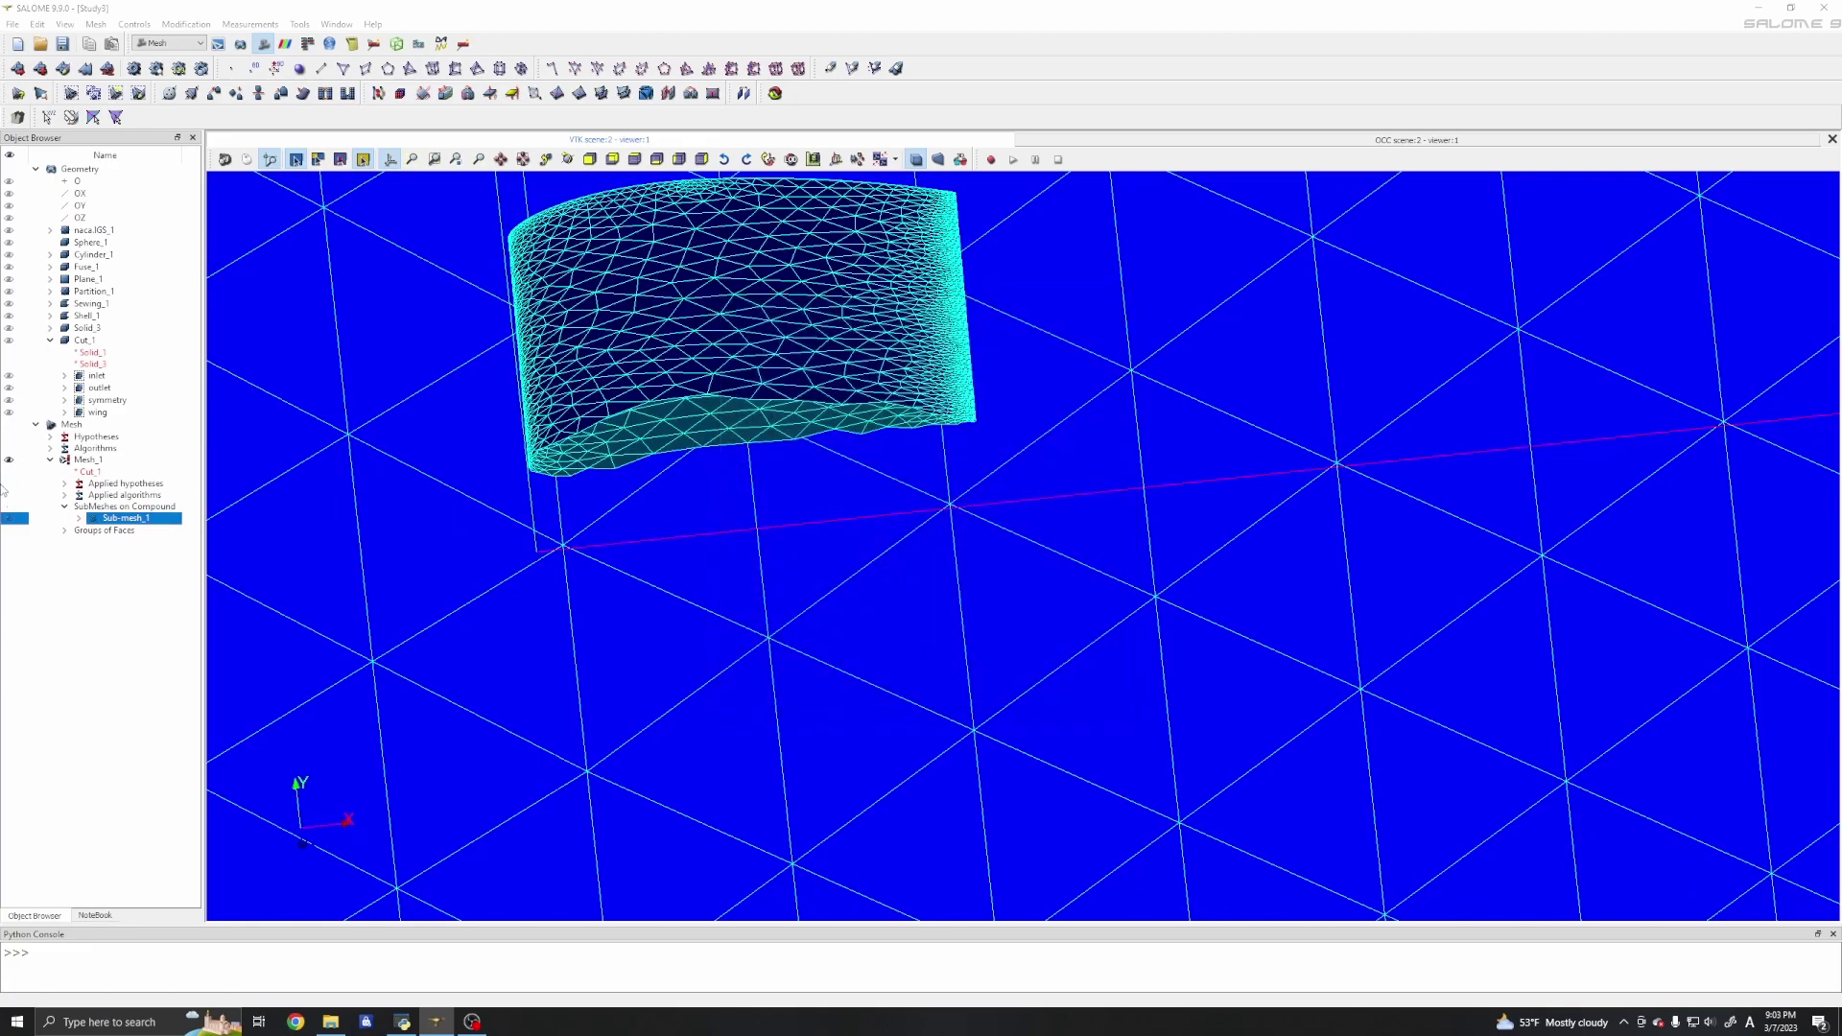
Hide Mesh_1, display only Sub-mesh_1 and examine the triangle density on the wing surface.
{"action": "left_click", "coordinate": [10, 460]}
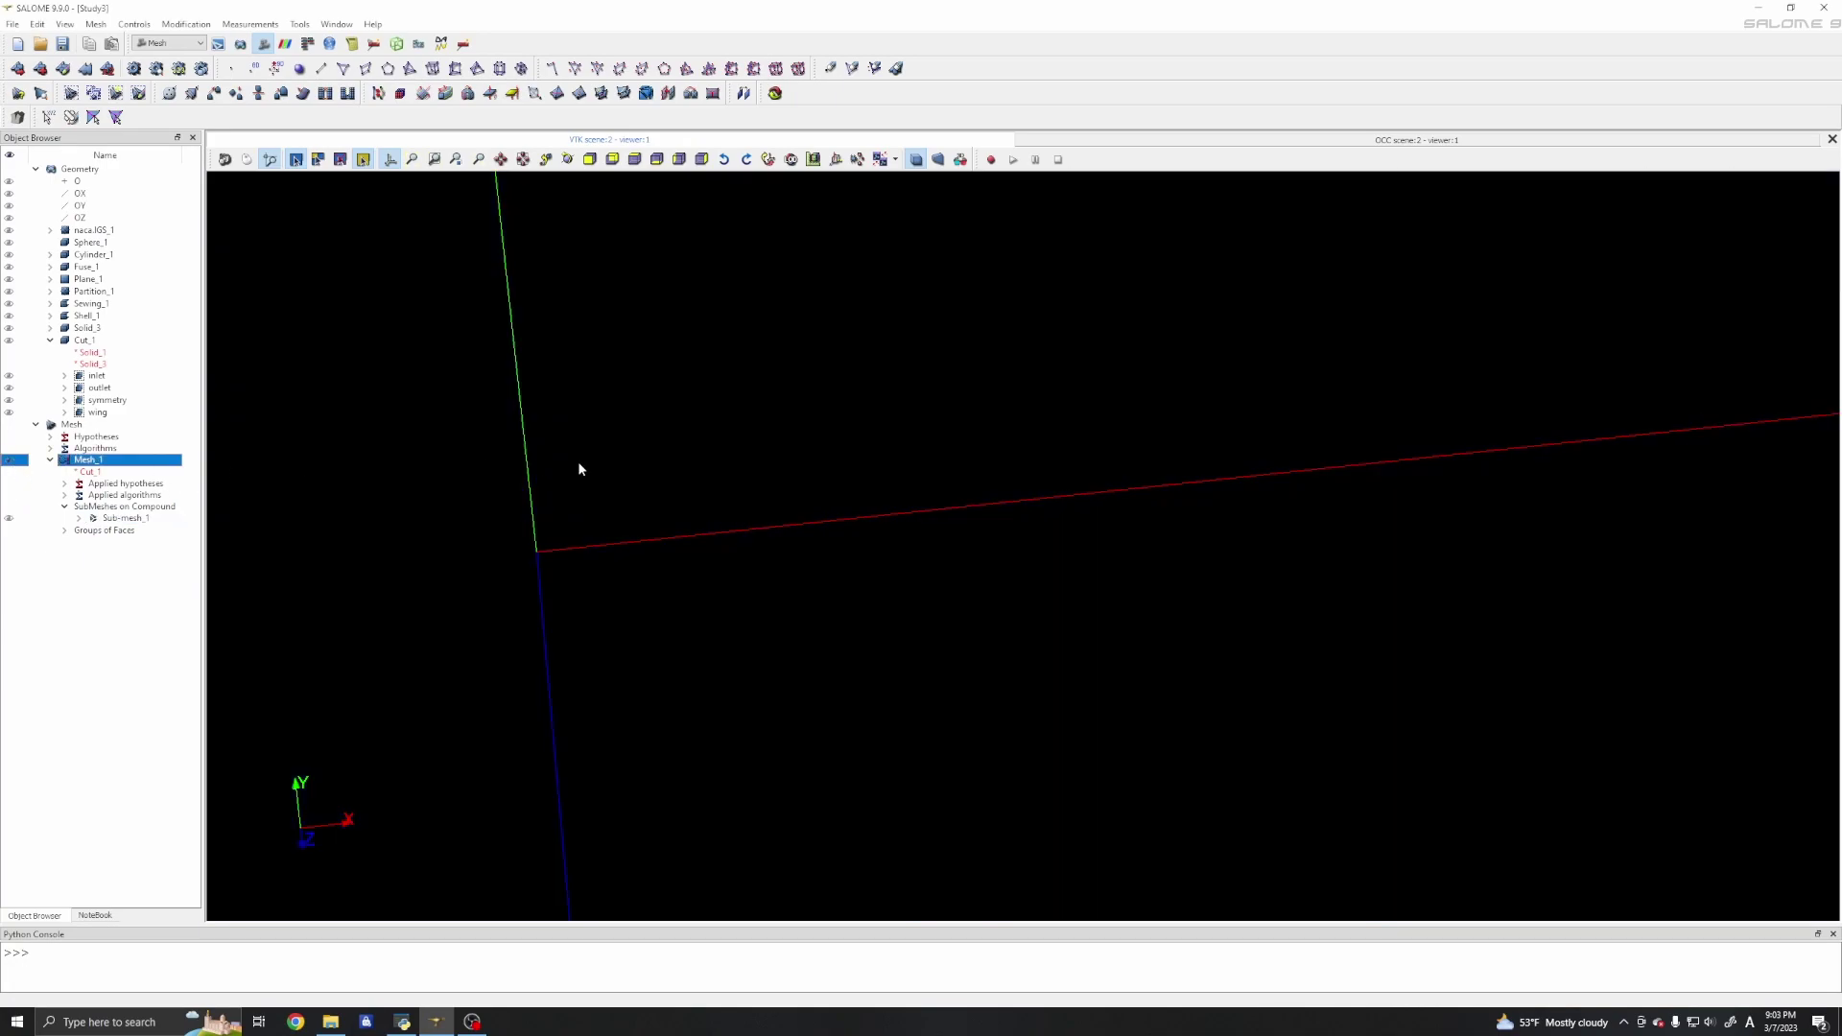
{"action": "left_click", "coordinate": [8, 519]}
{"action": "scroll", "coordinate": [742, 445], "scroll_direction": "up", "scroll_amount": 3}
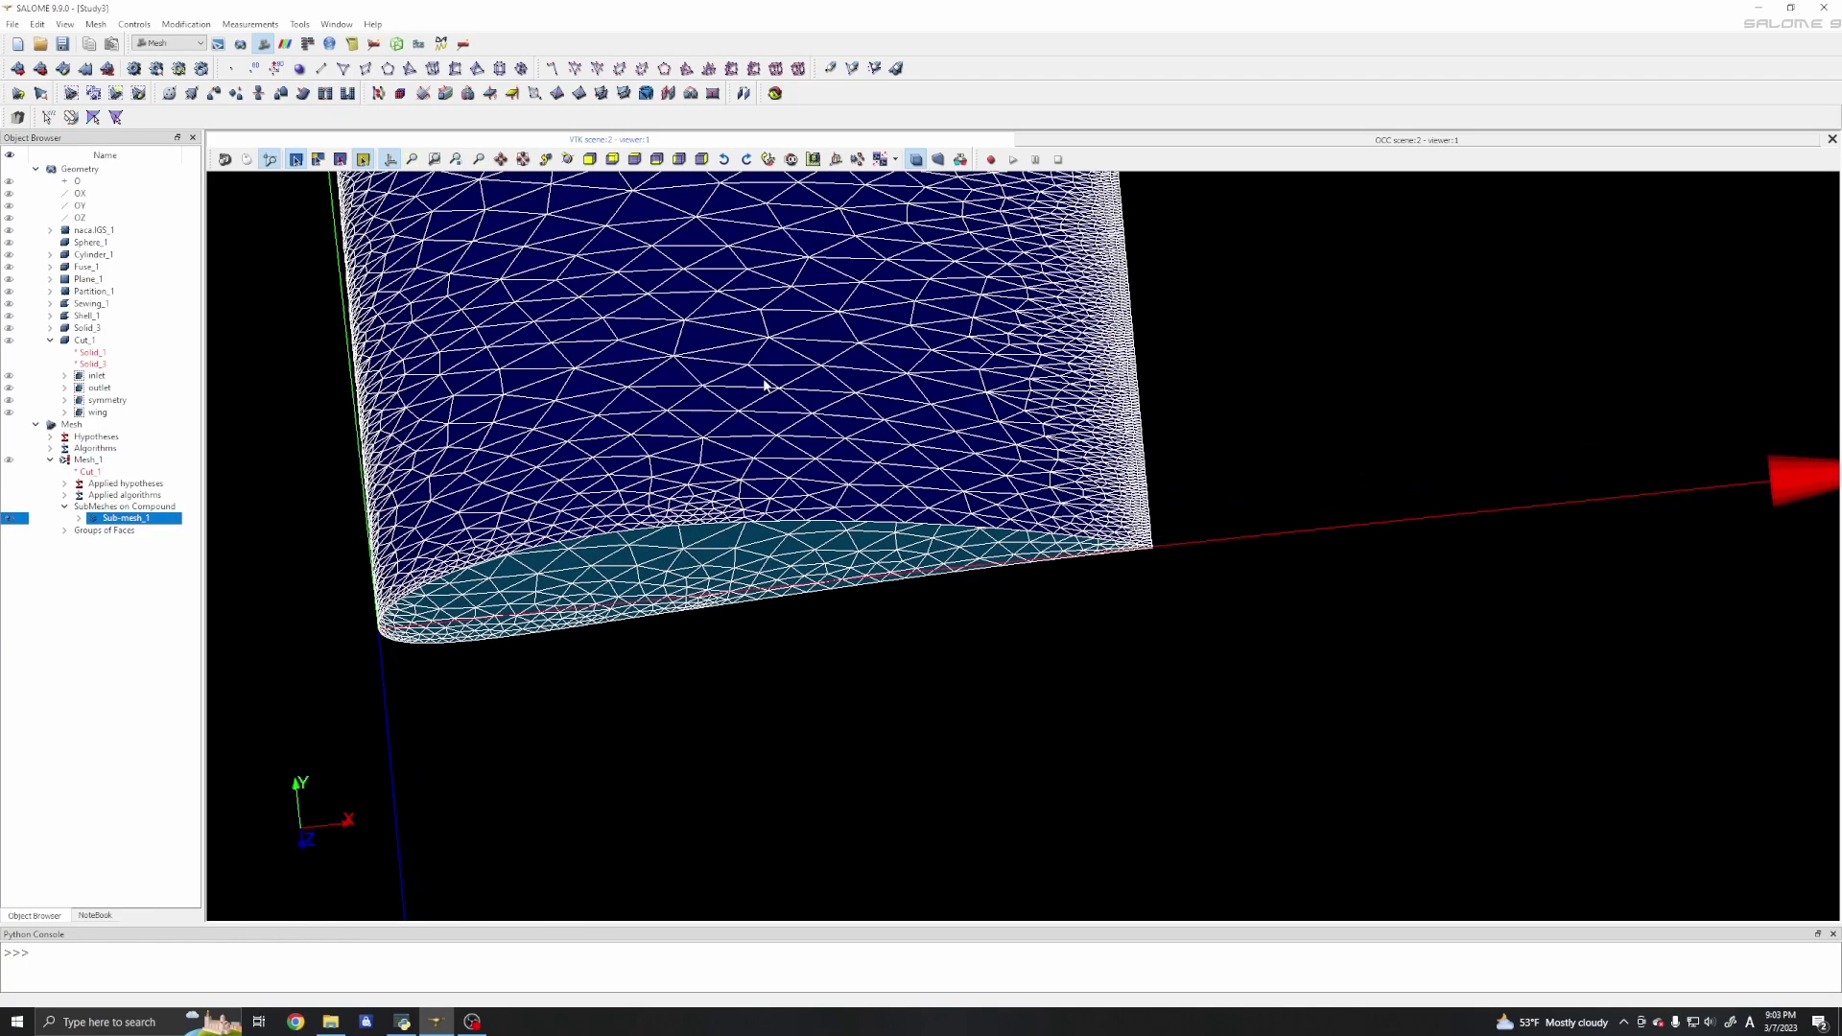
{"action": "right_click_drag", "start_coordinate": [819, 471], "coordinate": [825, 393], "text": "ctrl"}
{"action": "scroll", "coordinate": [801, 468], "scroll_direction": "up", "scroll_amount": 8}
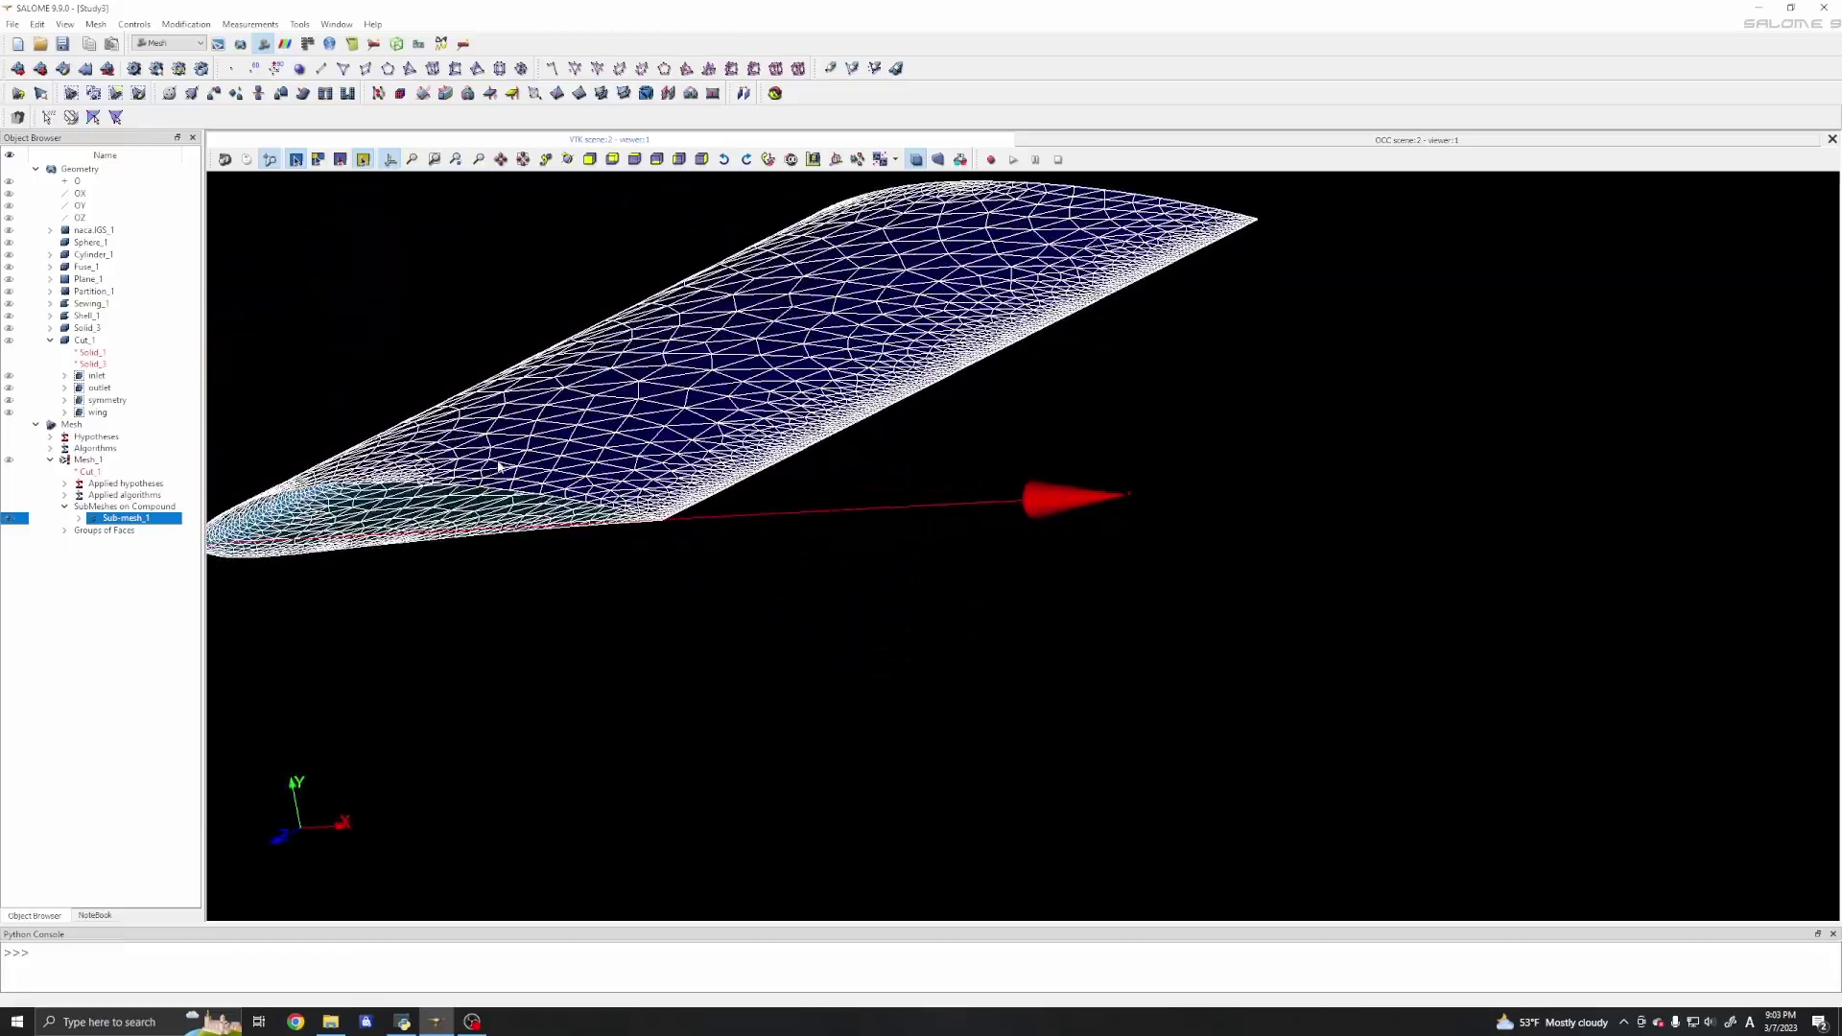
{"action": "scroll", "coordinate": [801, 468], "scroll_direction": "down", "scroll_amount": 3}
{"action": "right_click_drag", "start_coordinate": [801, 467], "coordinate": [684, 401], "text": "ctrl"}
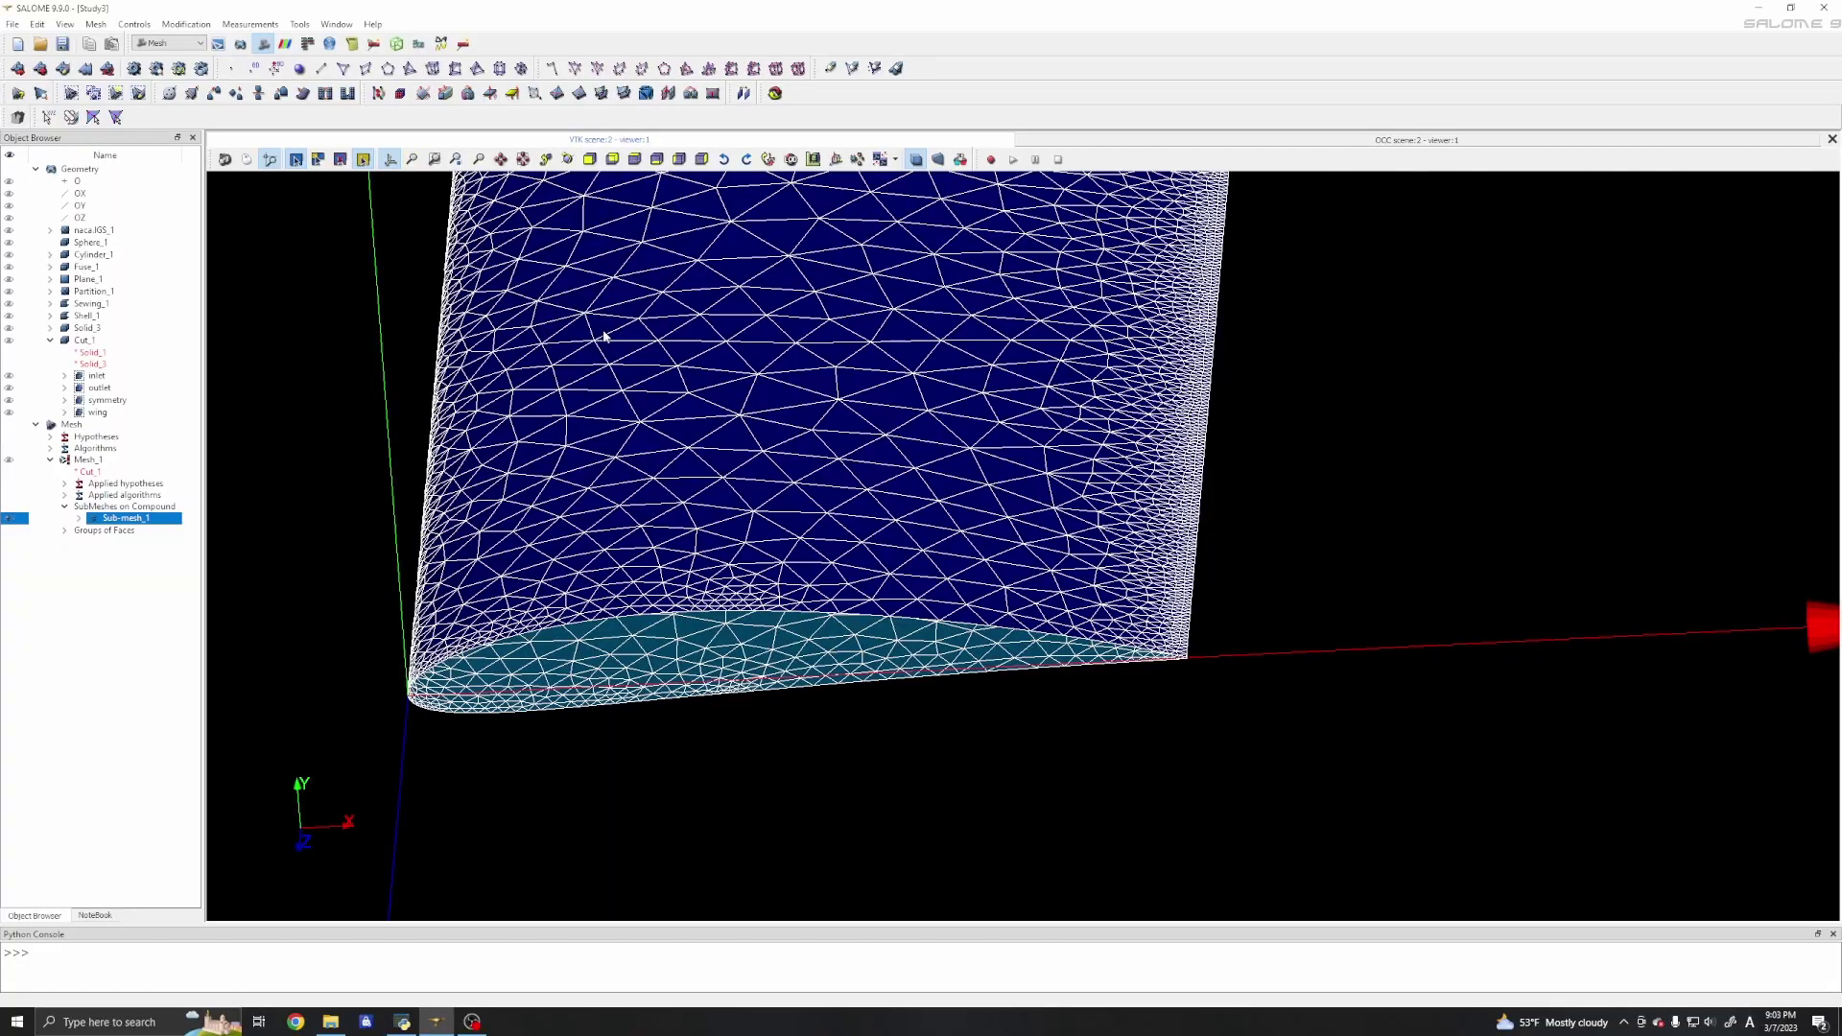
{"action": "middle_click_drag", "start_coordinate": [723, 337], "coordinate": [825, 486], "text": "ctrl"}
{"action": "right_click_drag", "start_coordinate": [821, 470], "coordinate": [269, 444], "text": "ctrl"}
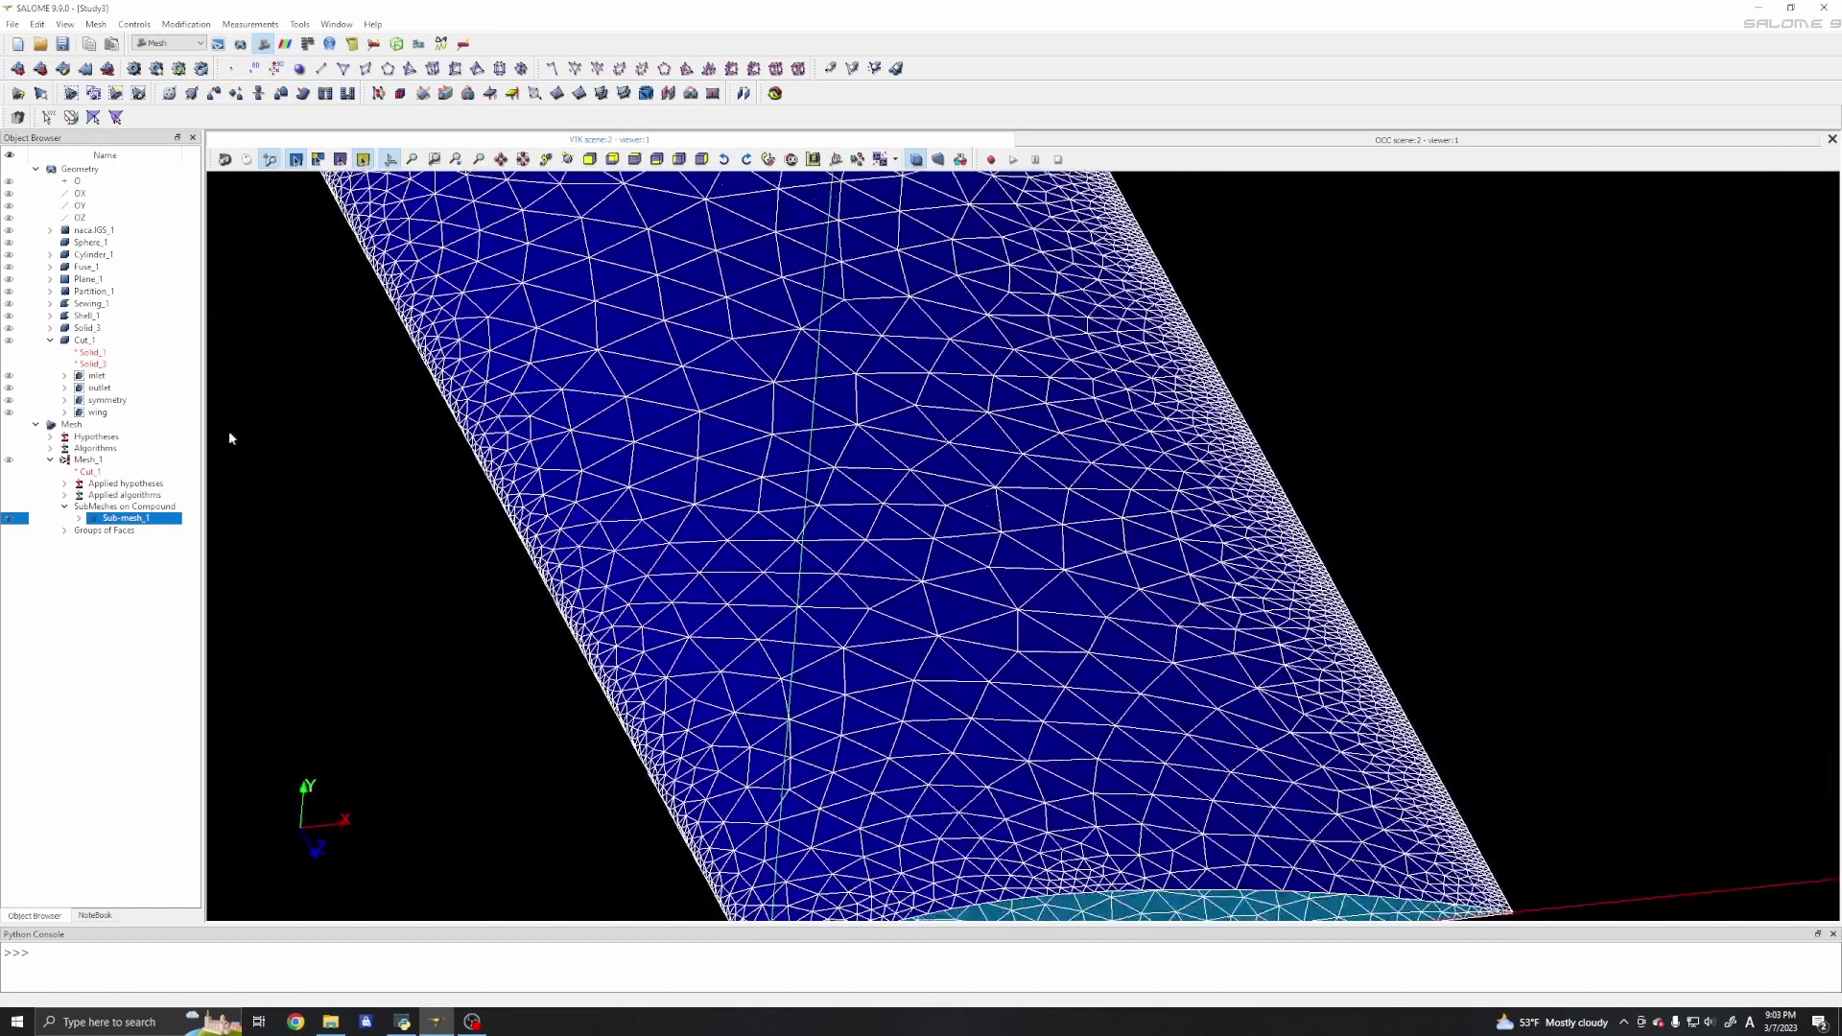
Edit Sub-mesh_1's NETGEN 2D hypothesis to a max size of 0.05 and apply the change.
{"action": "right_click", "coordinate": [108, 519]}
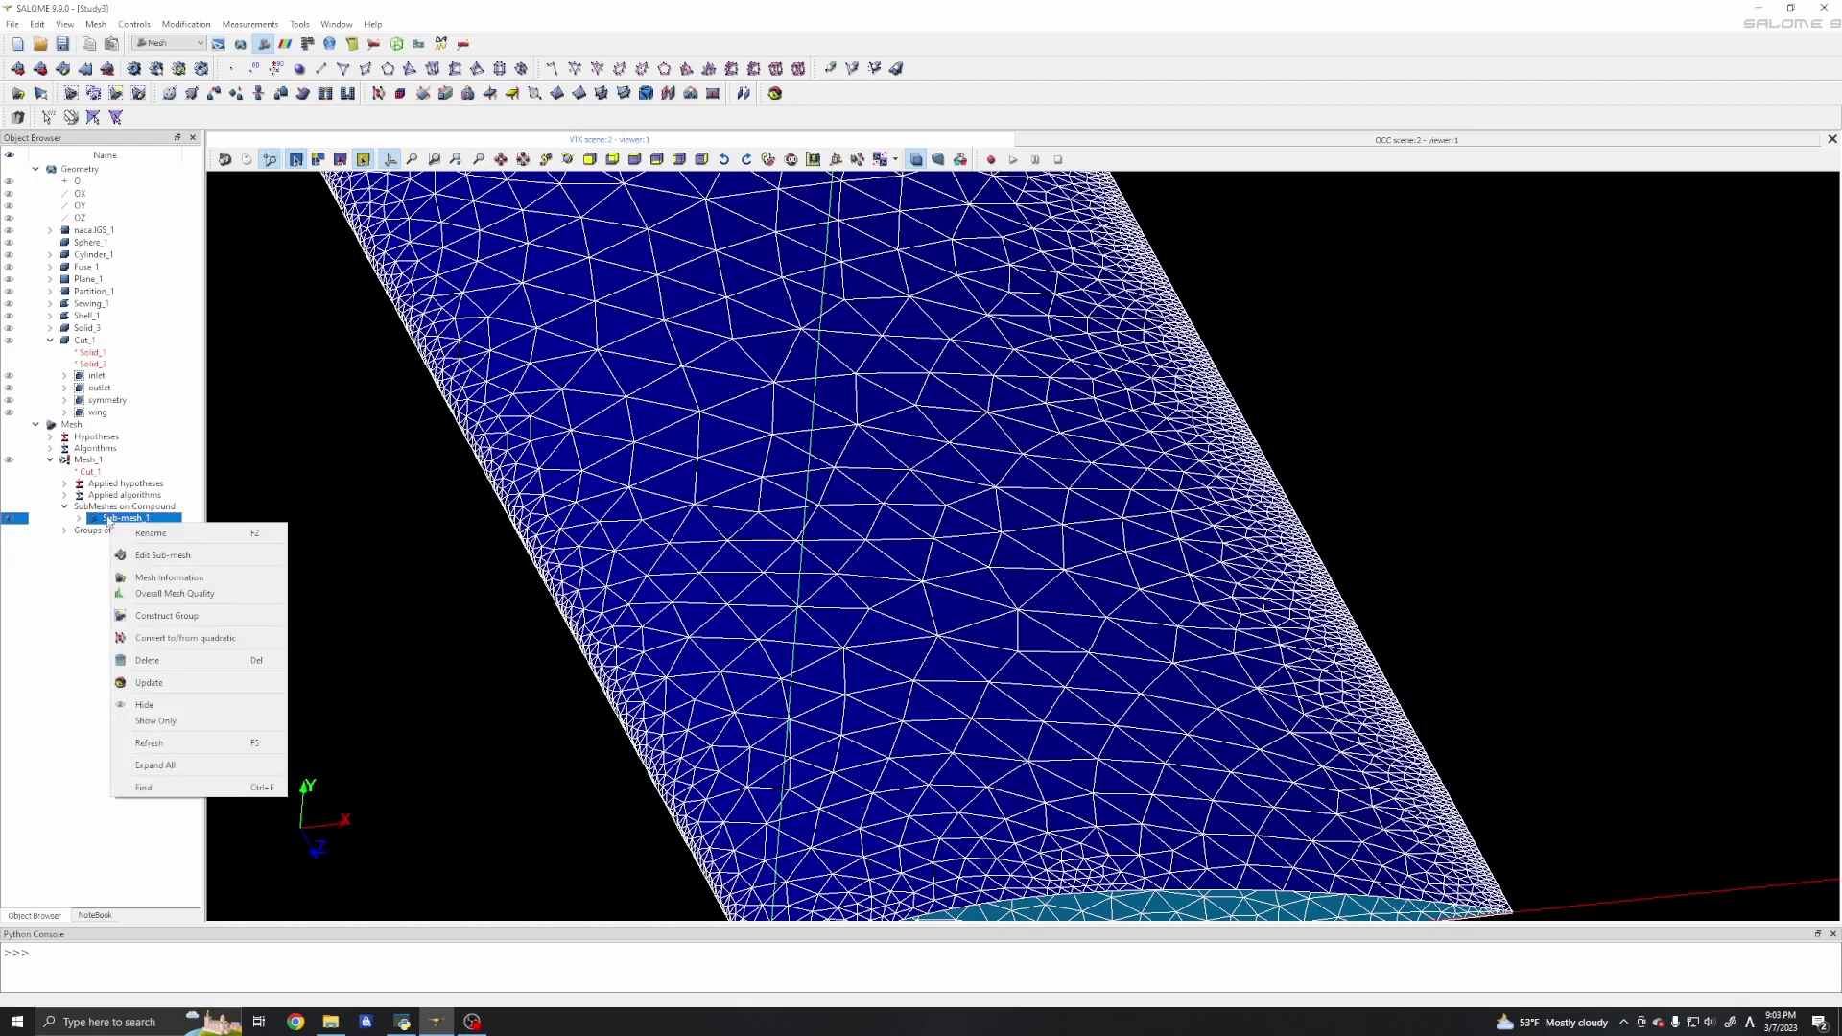
{"action": "left_click", "coordinate": [148, 559]}
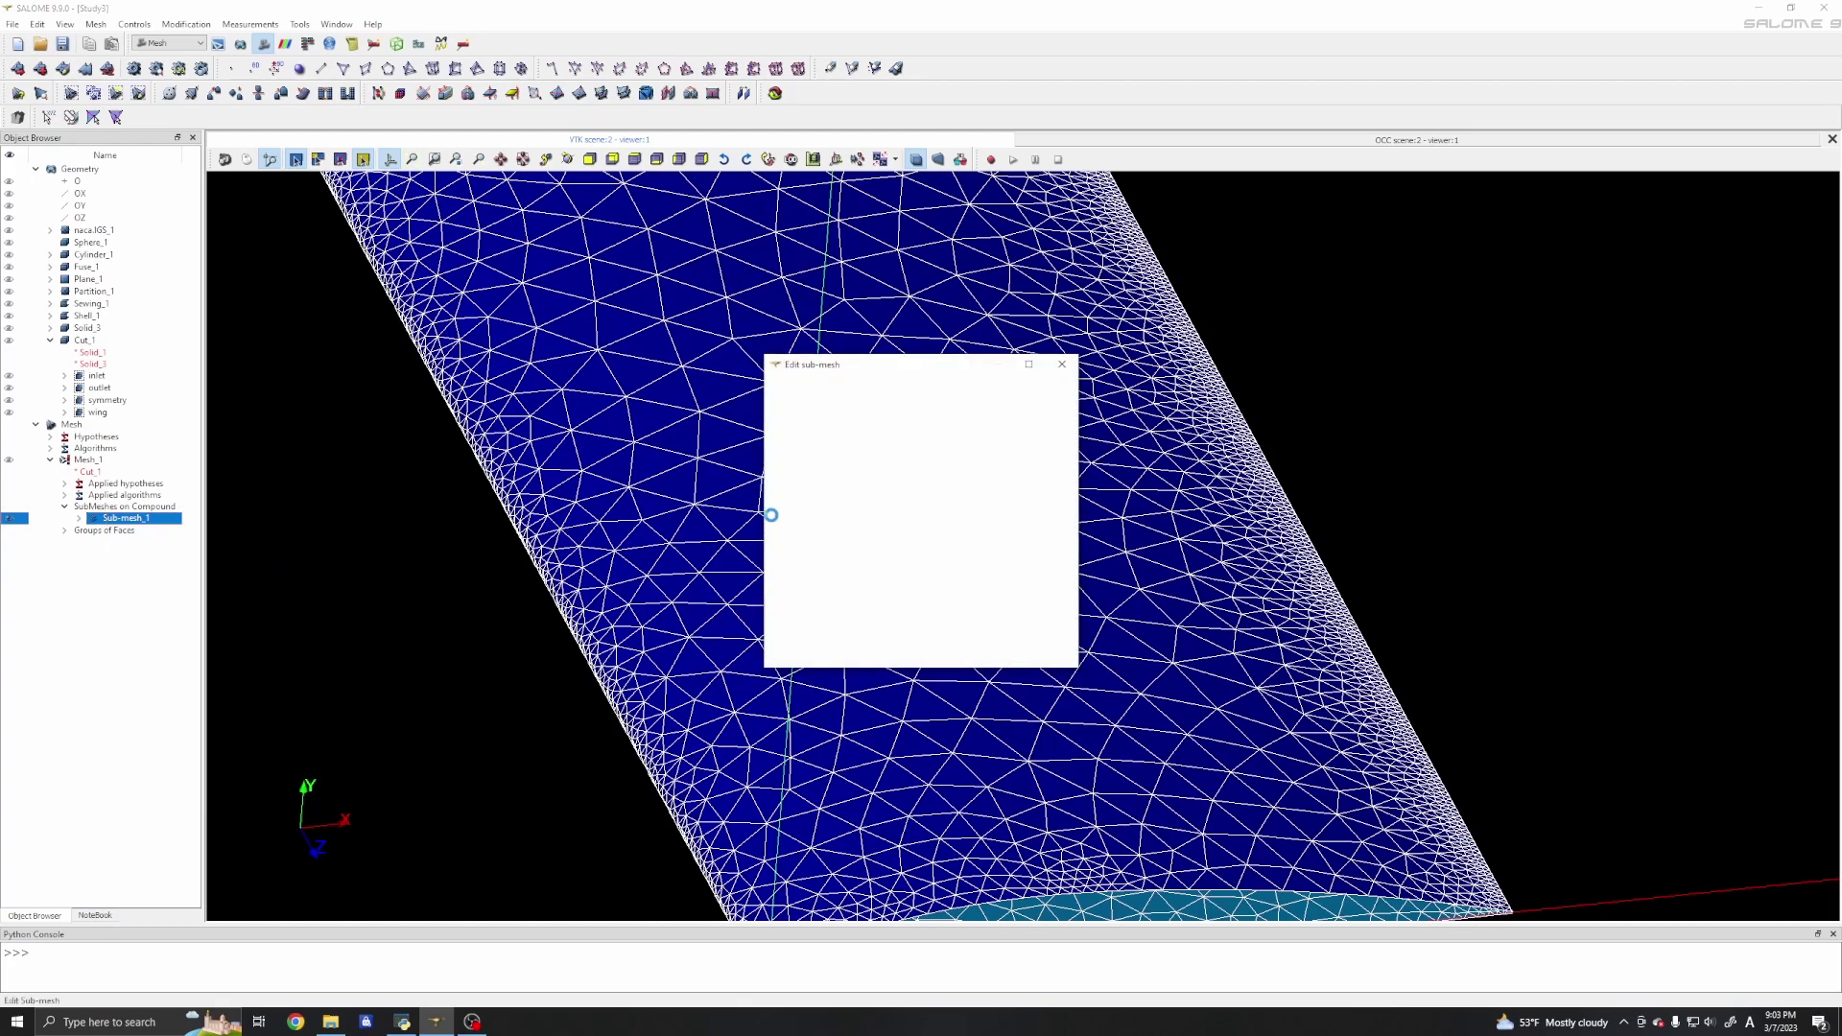
{"action": "left_click", "coordinate": [1055, 519]}
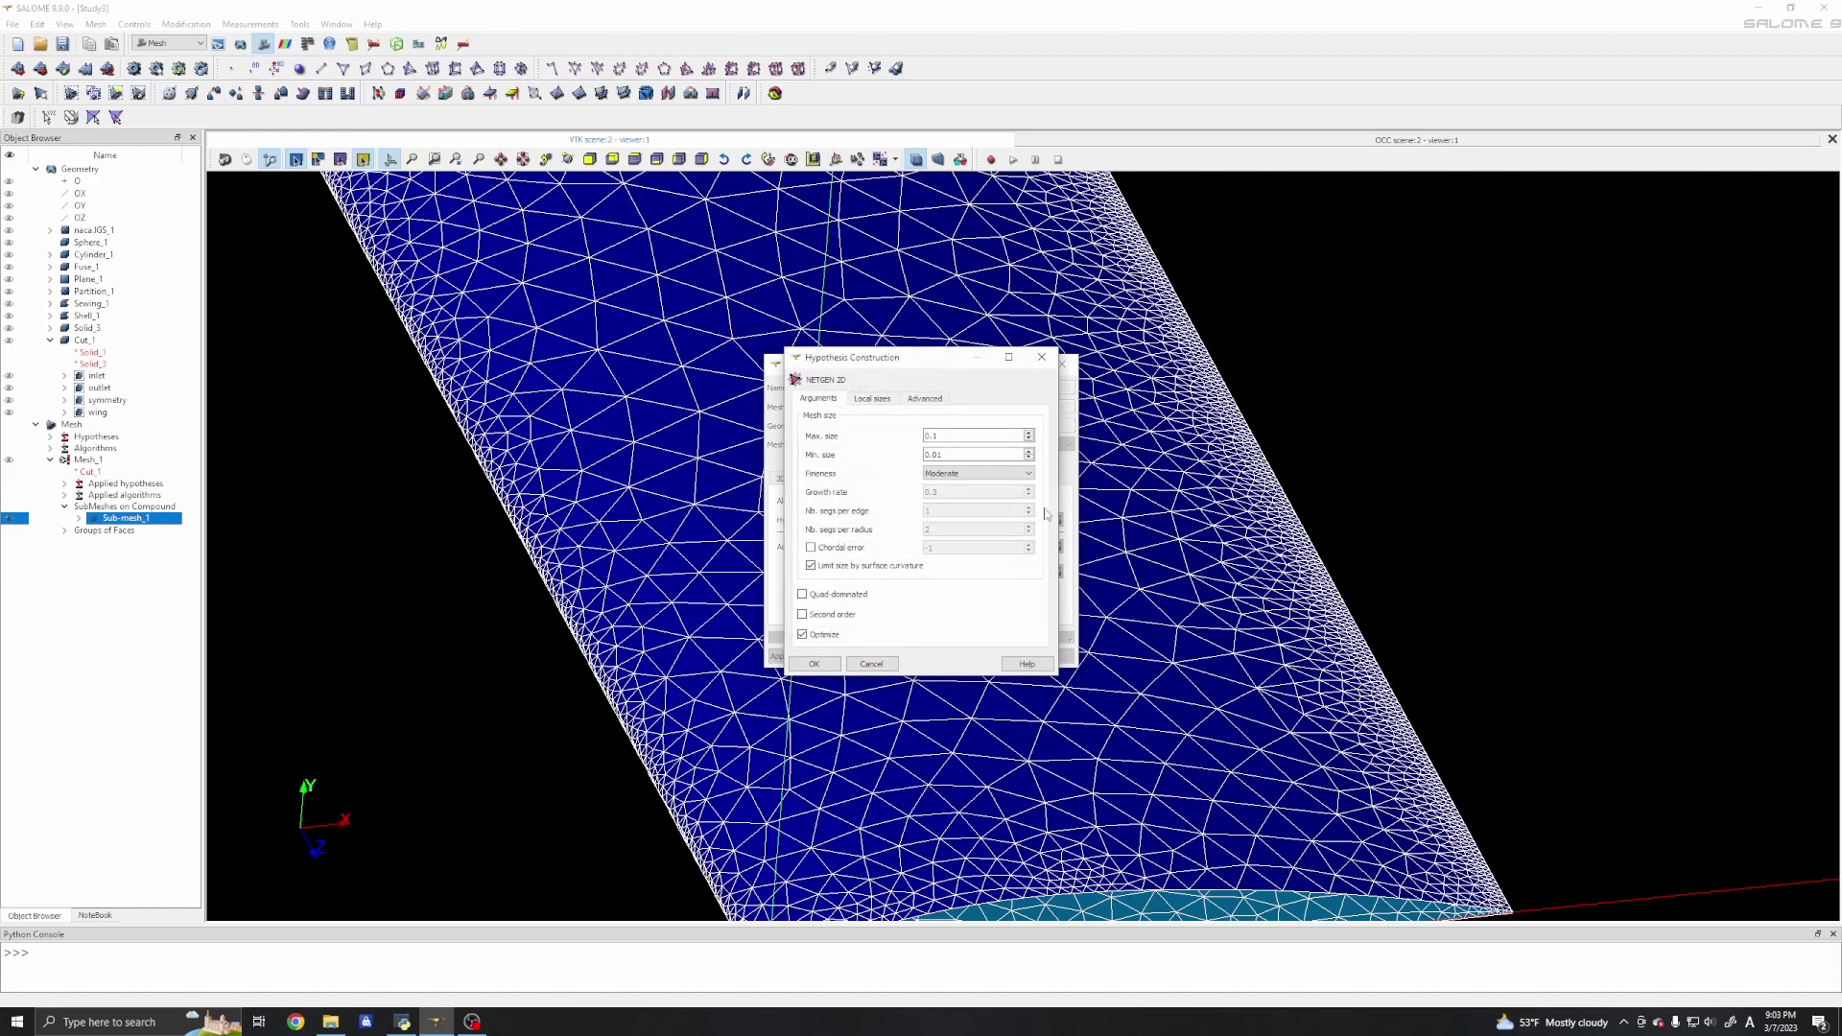
{"action": "key", "text": "BackSpace"}
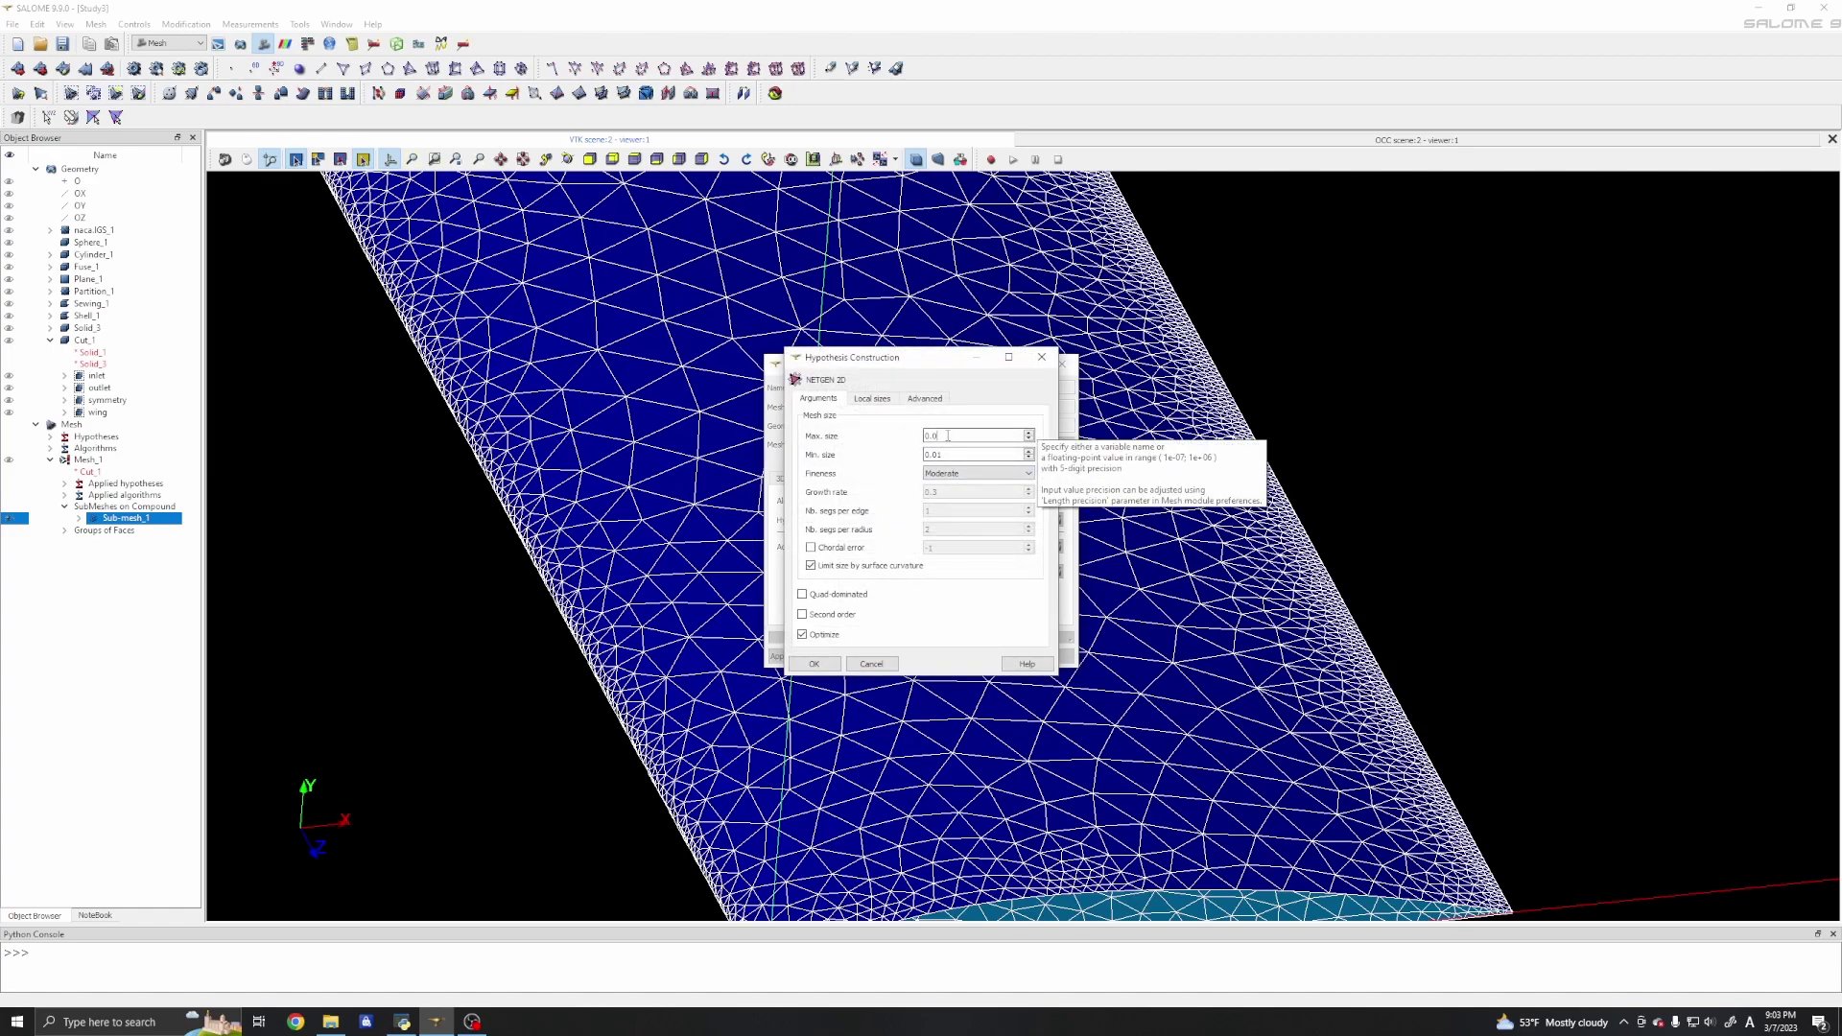
{"action": "type", "text": "05"}
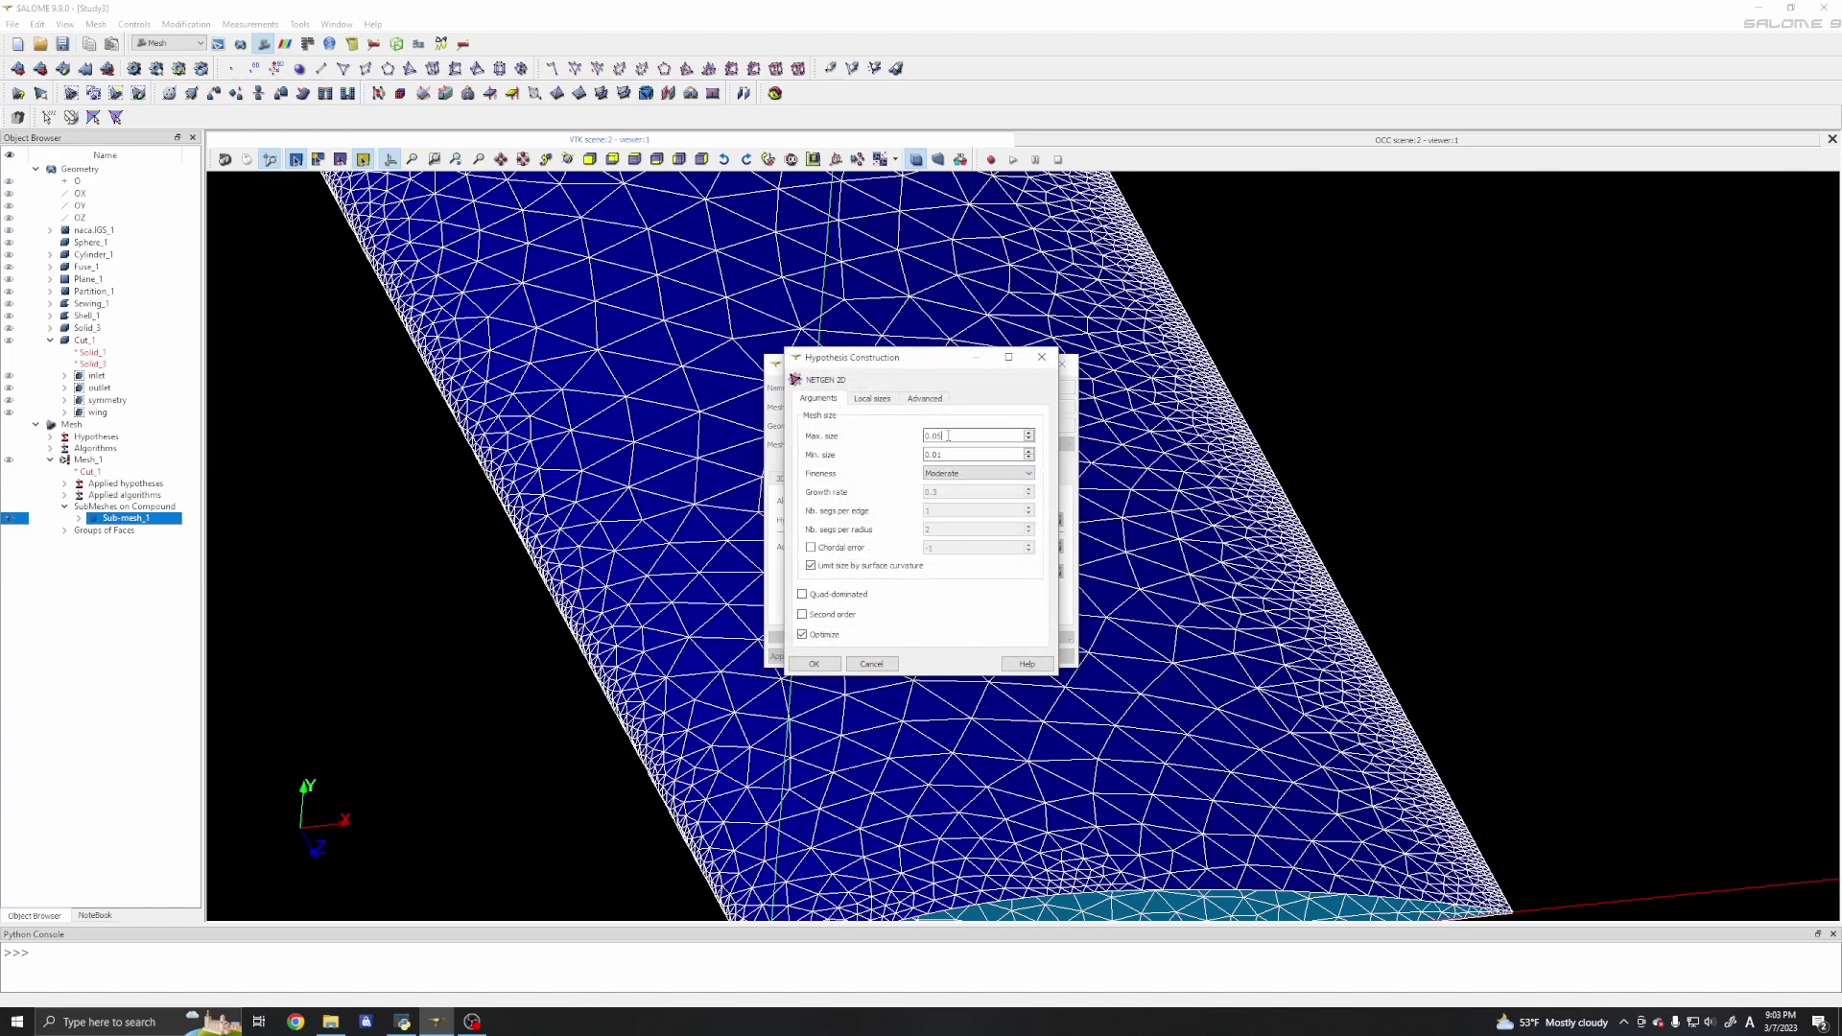
{"action": "left_click", "coordinate": [814, 664]}
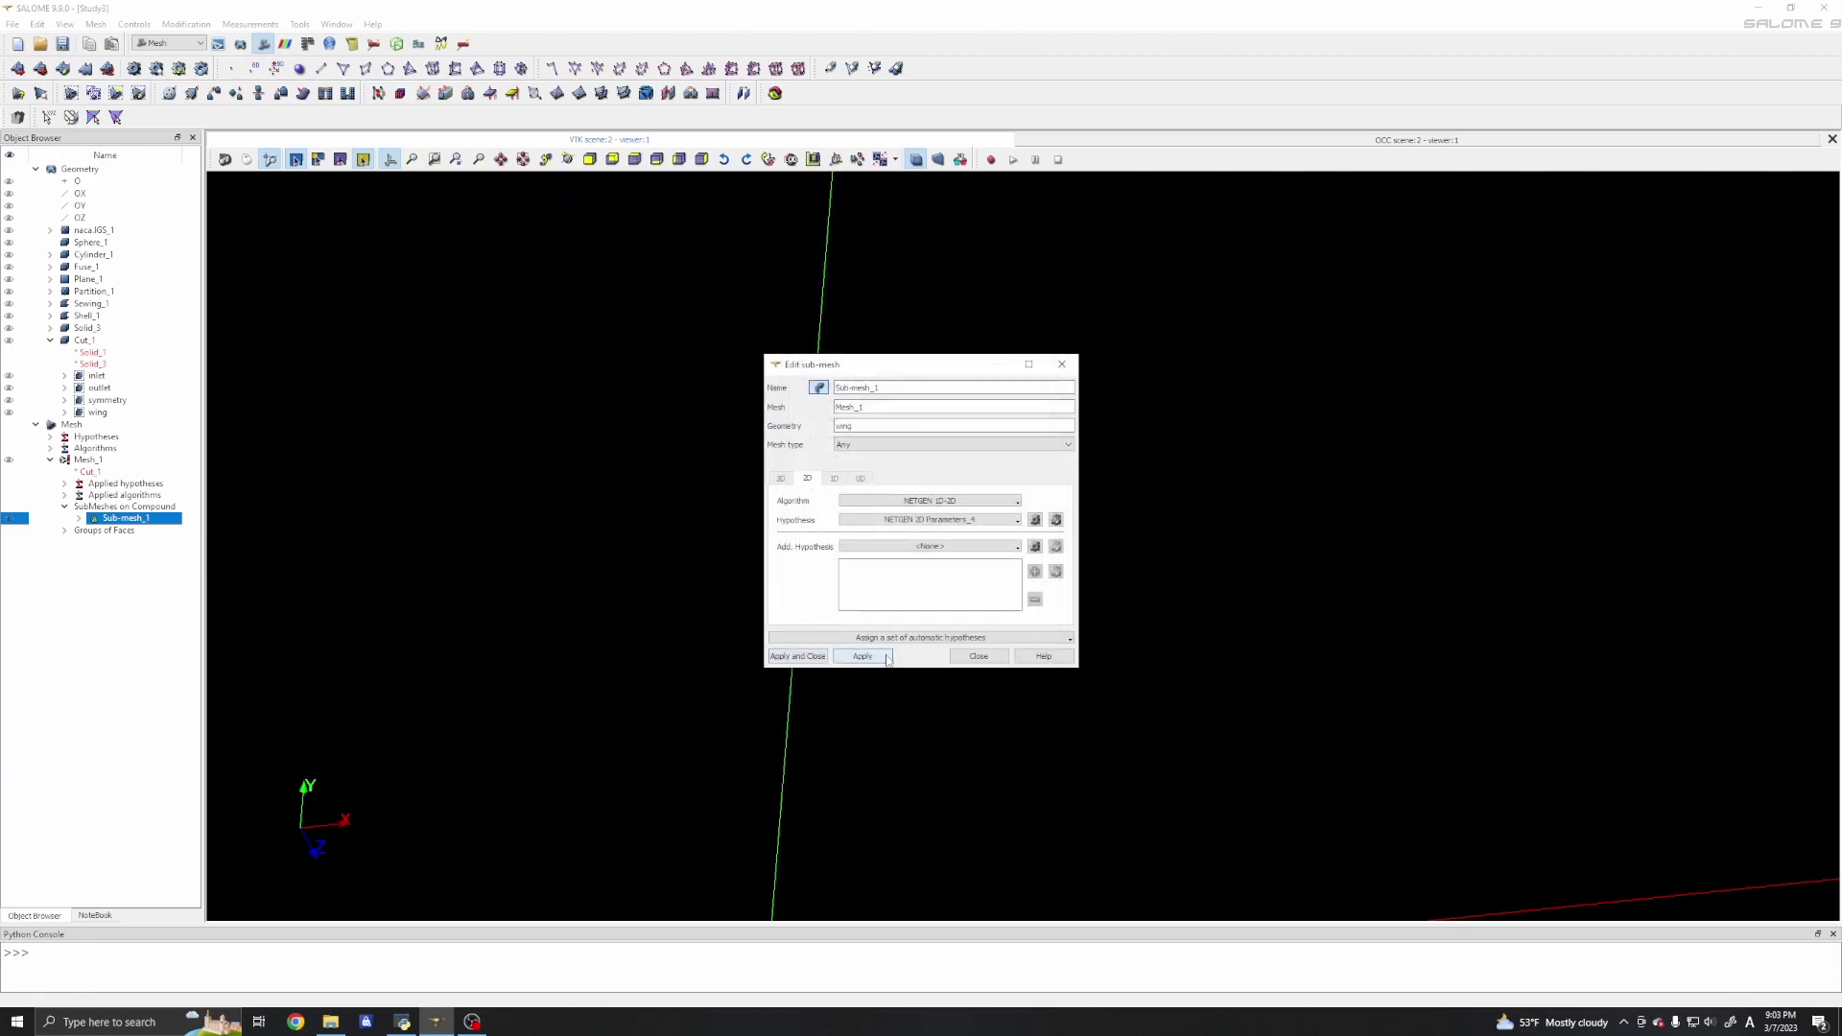
{"action": "left_click", "coordinate": [977, 656]}
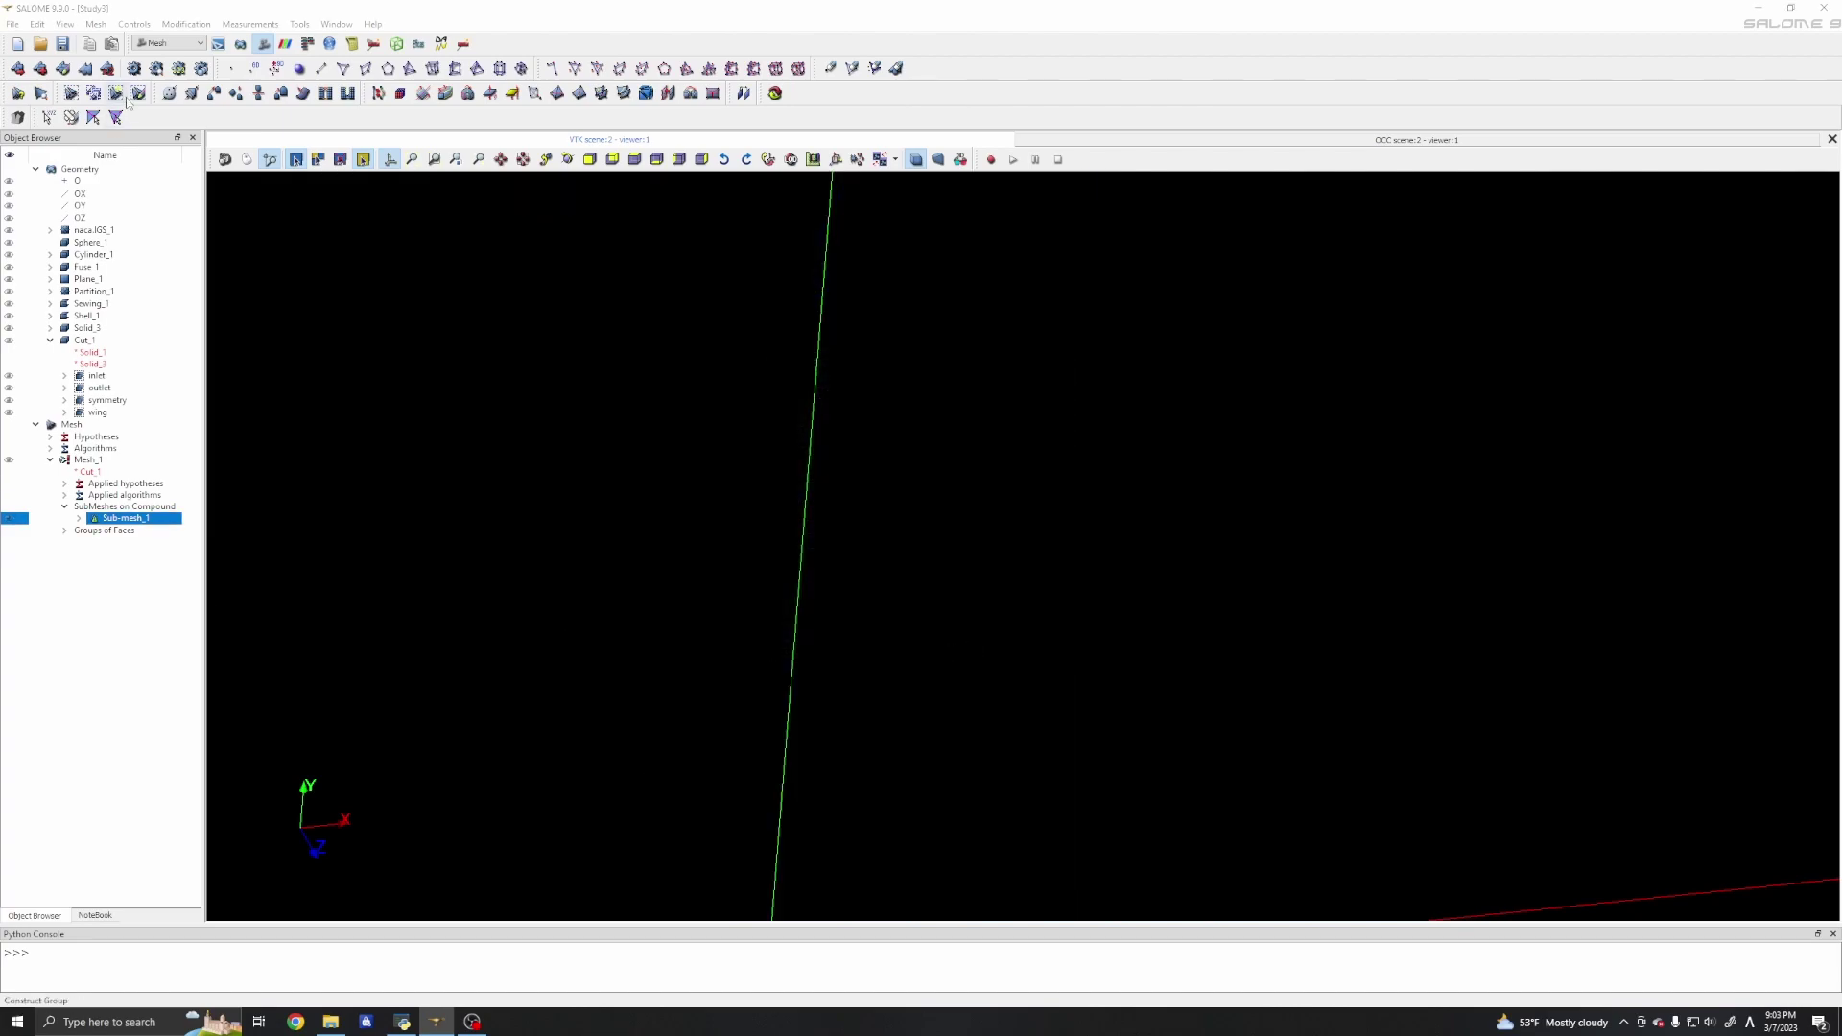
Recompute Sub-mesh_1 and the whole of Mesh_1, closing both computation reports.
{"action": "left_click", "coordinate": [133, 68]}
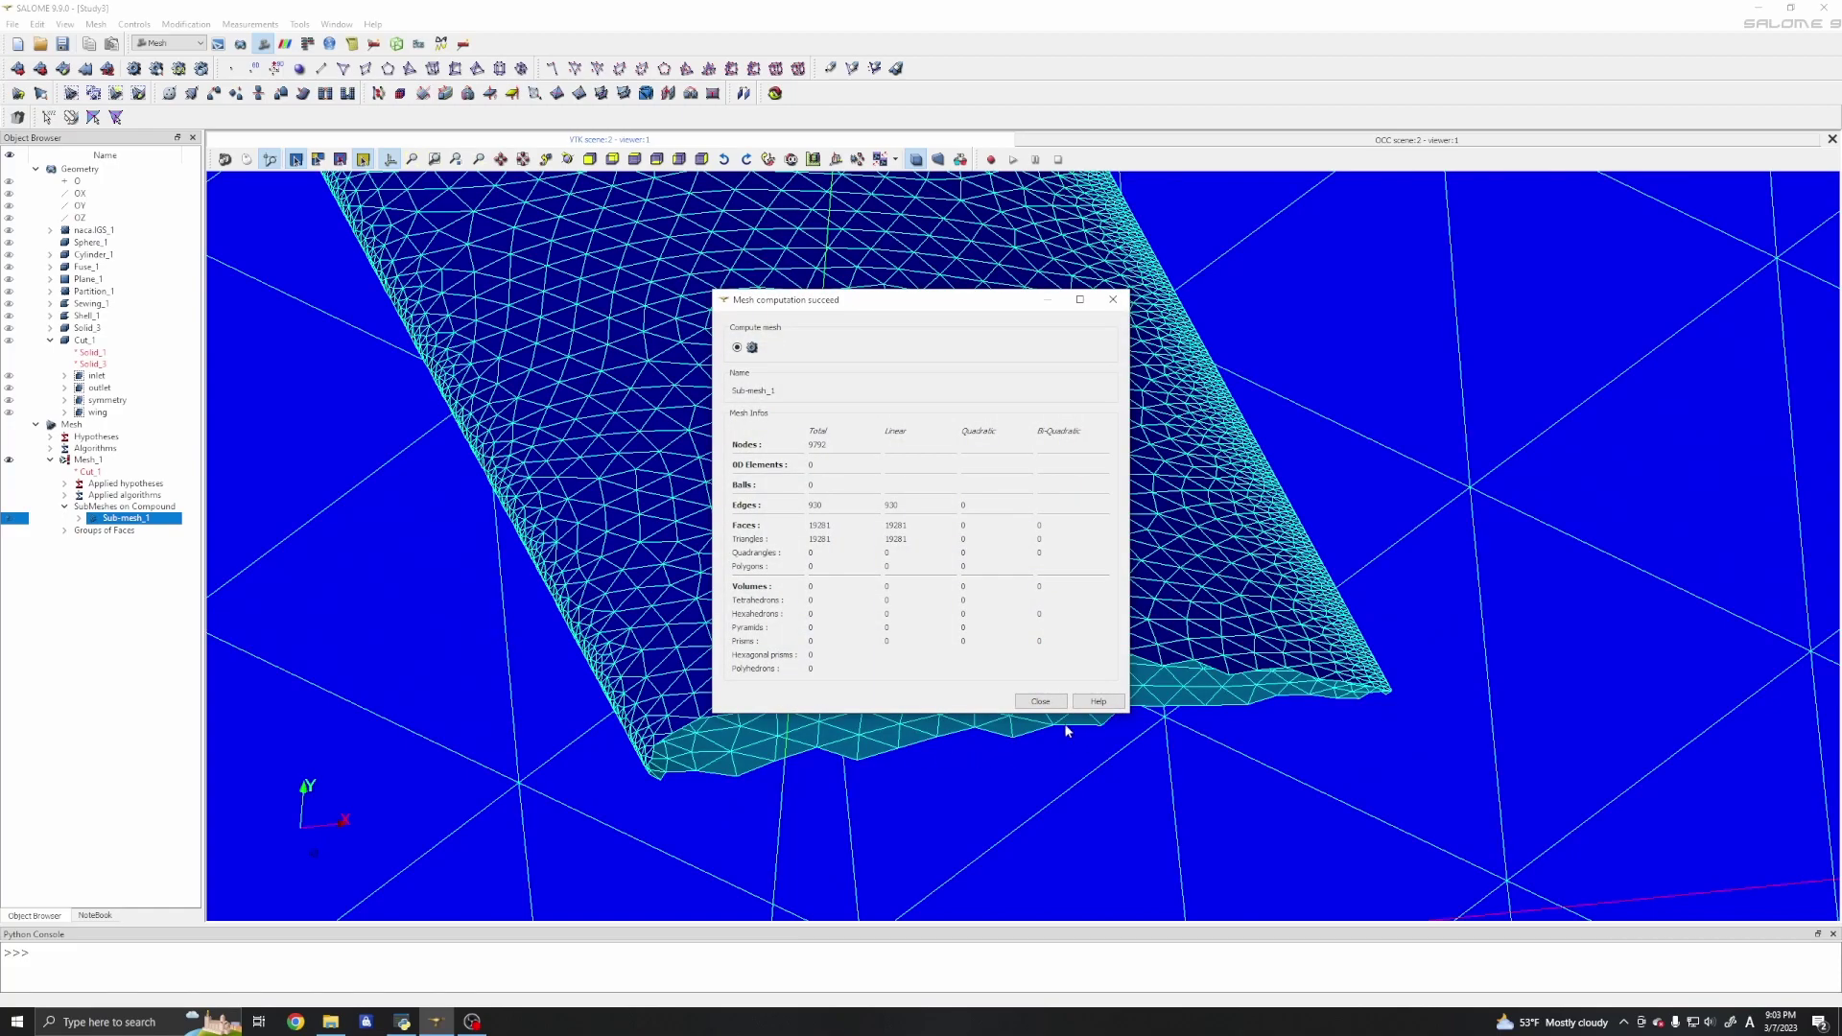
{"action": "left_click", "coordinate": [1046, 701]}
{"action": "left_click_drag", "start_coordinate": [884, 560], "coordinate": [902, 501]}
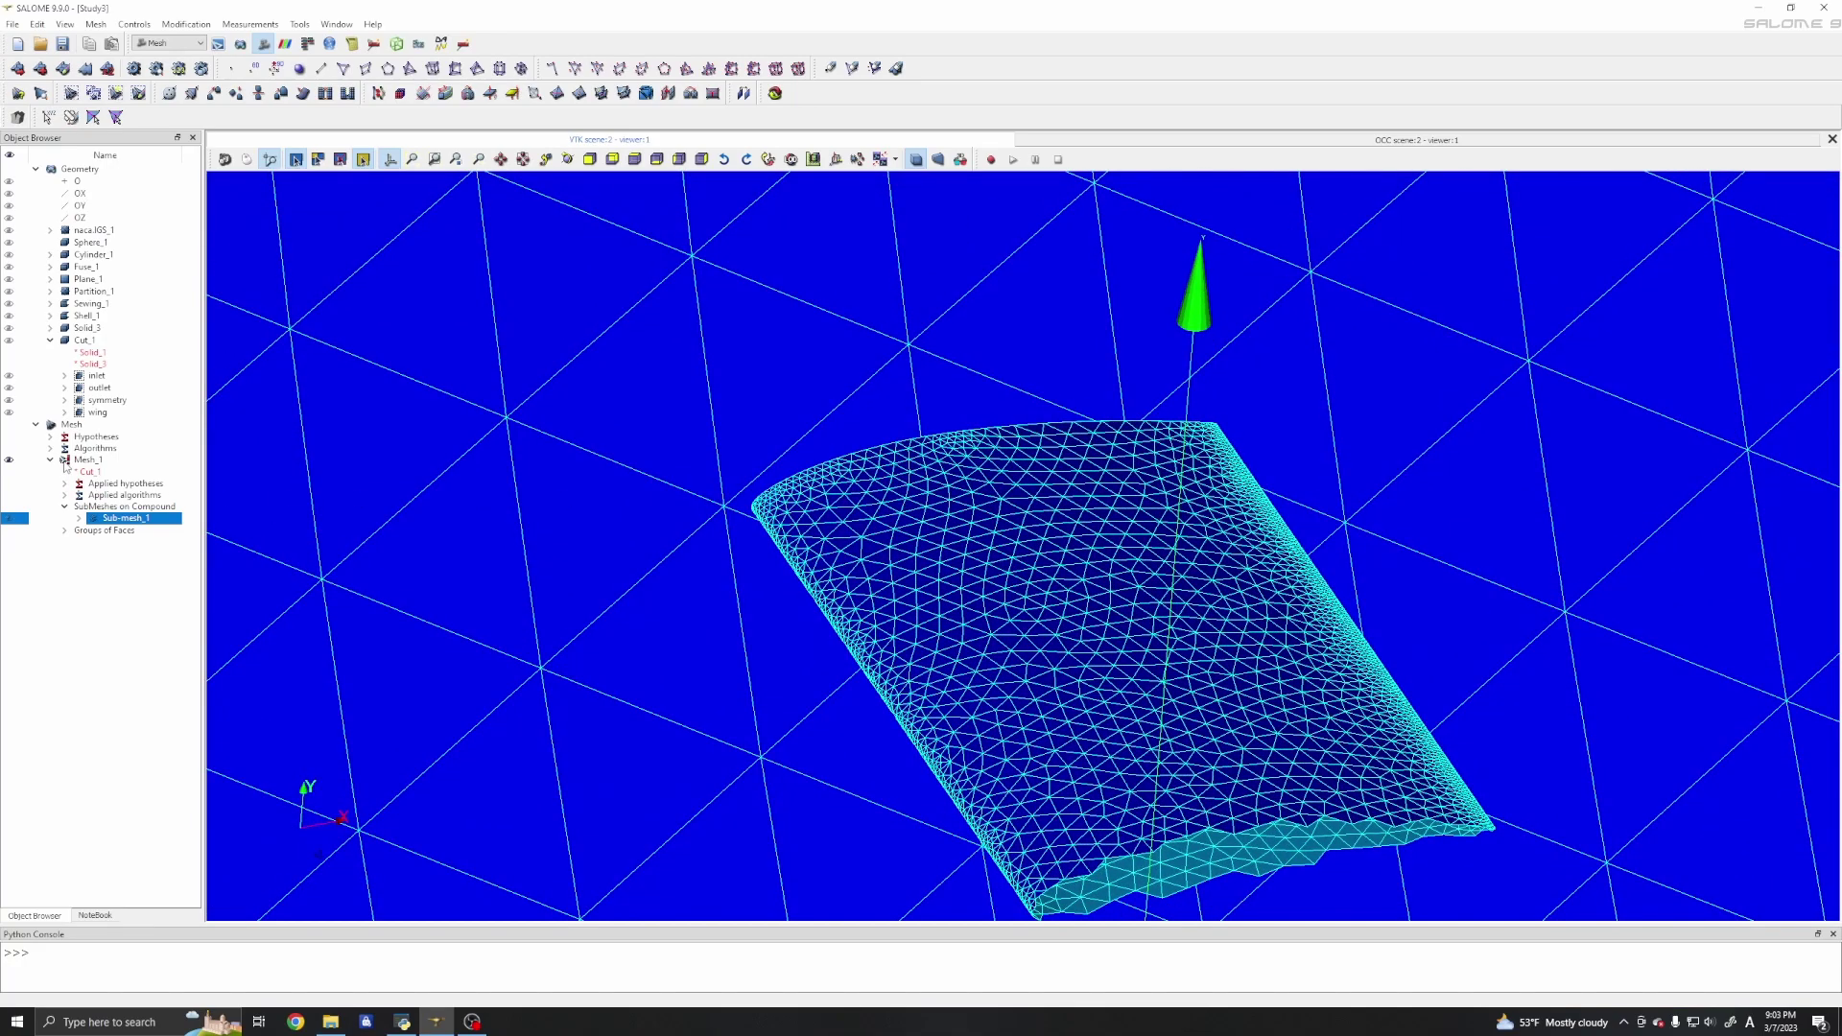
{"action": "left_click", "coordinate": [85, 460]}
{"action": "left_click", "coordinate": [139, 72]}
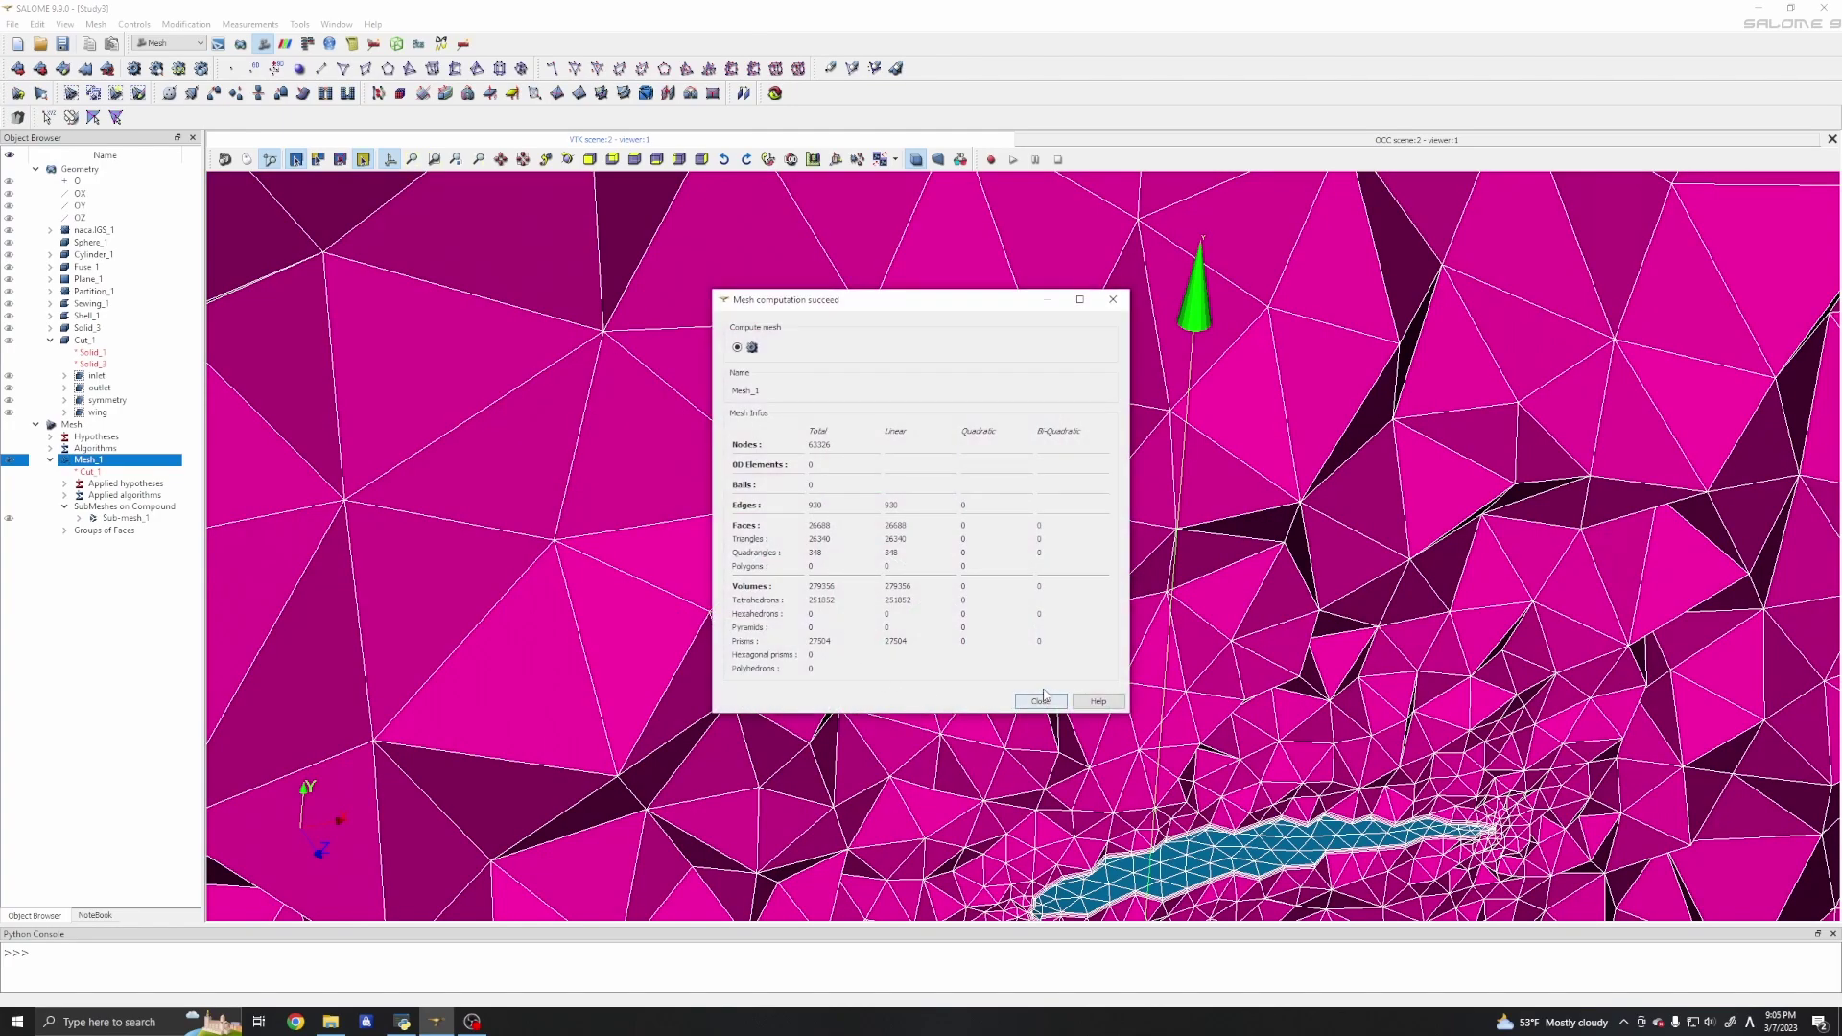
{"action": "left_click", "coordinate": [1038, 700]}
Examine the recomputed clipped mesh around the airfoil, with Sub-mesh_1 displayed alongside Mesh_1.
{"action": "scroll", "coordinate": [1038, 706], "scroll_direction": "down", "scroll_amount": 5}
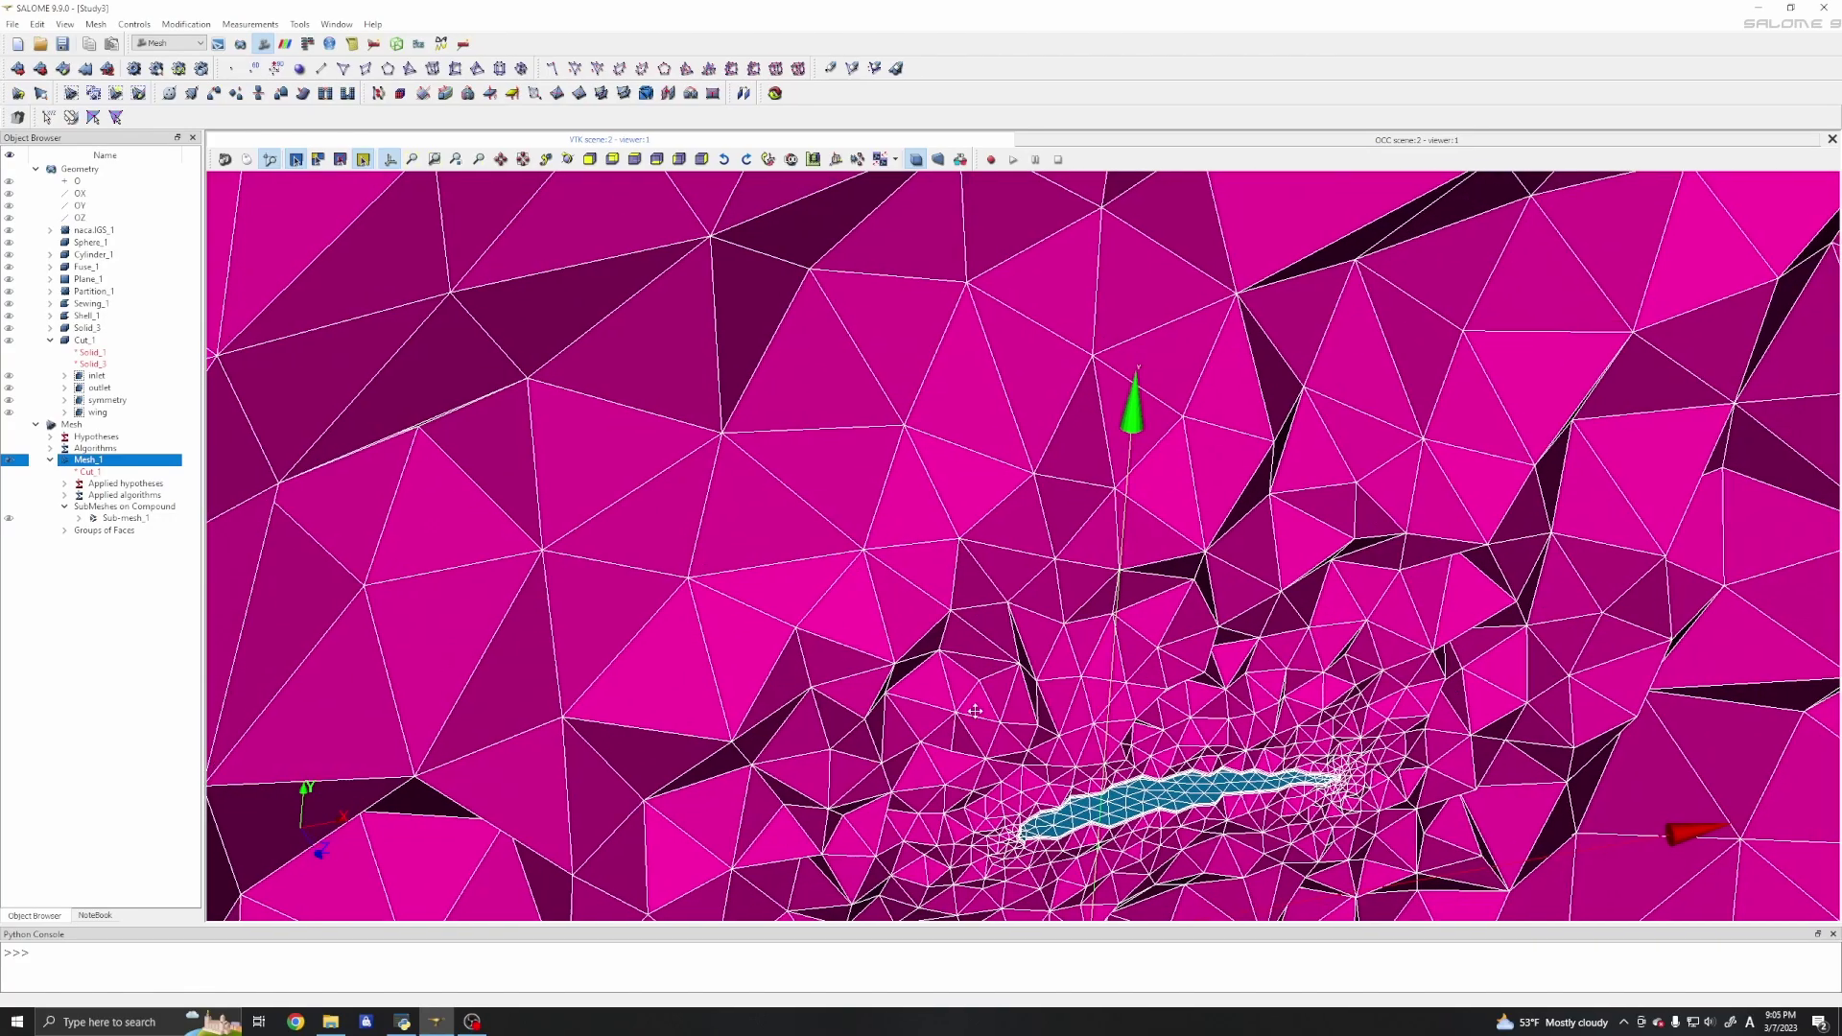
{"action": "middle_click_drag", "start_coordinate": [993, 715], "coordinate": [763, 491], "text": "ctrl"}
{"action": "middle_click_drag", "start_coordinate": [874, 638], "coordinate": [708, 532], "text": "ctrl"}
{"action": "scroll", "coordinate": [835, 525], "scroll_direction": "up", "scroll_amount": 8}
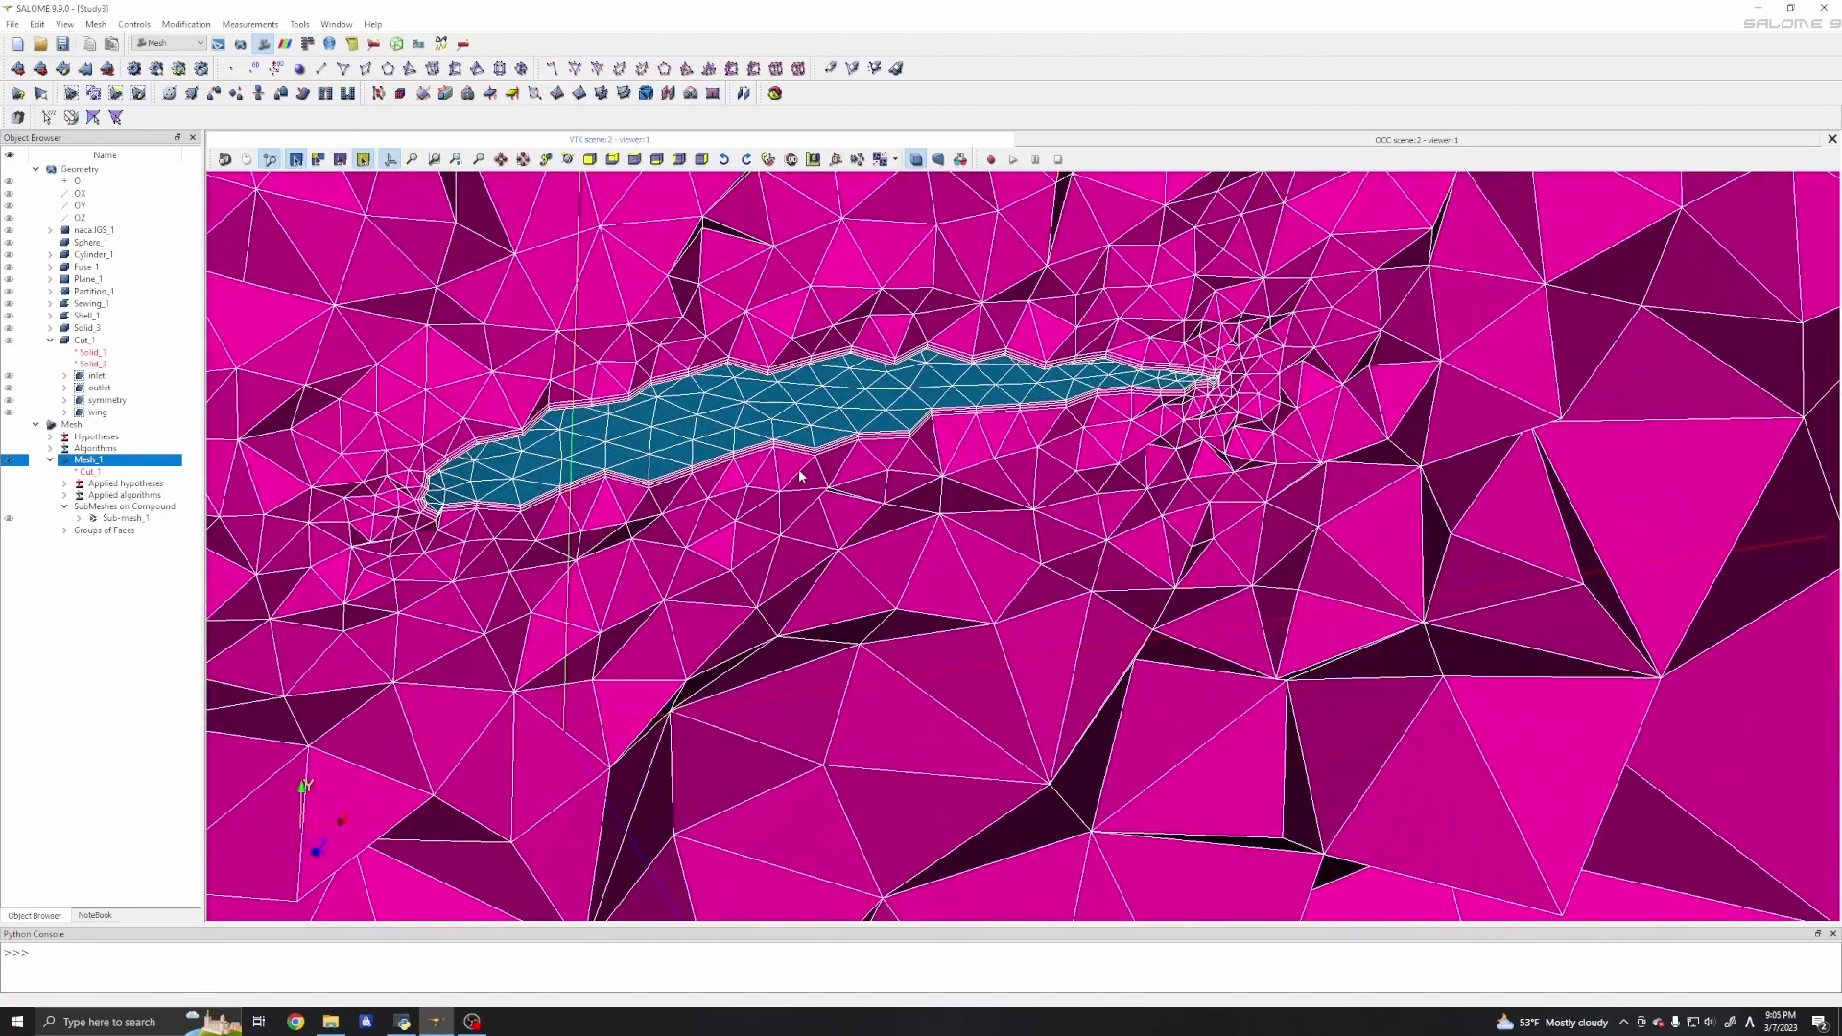
{"action": "scroll", "coordinate": [797, 471], "scroll_direction": "down", "scroll_amount": 3}
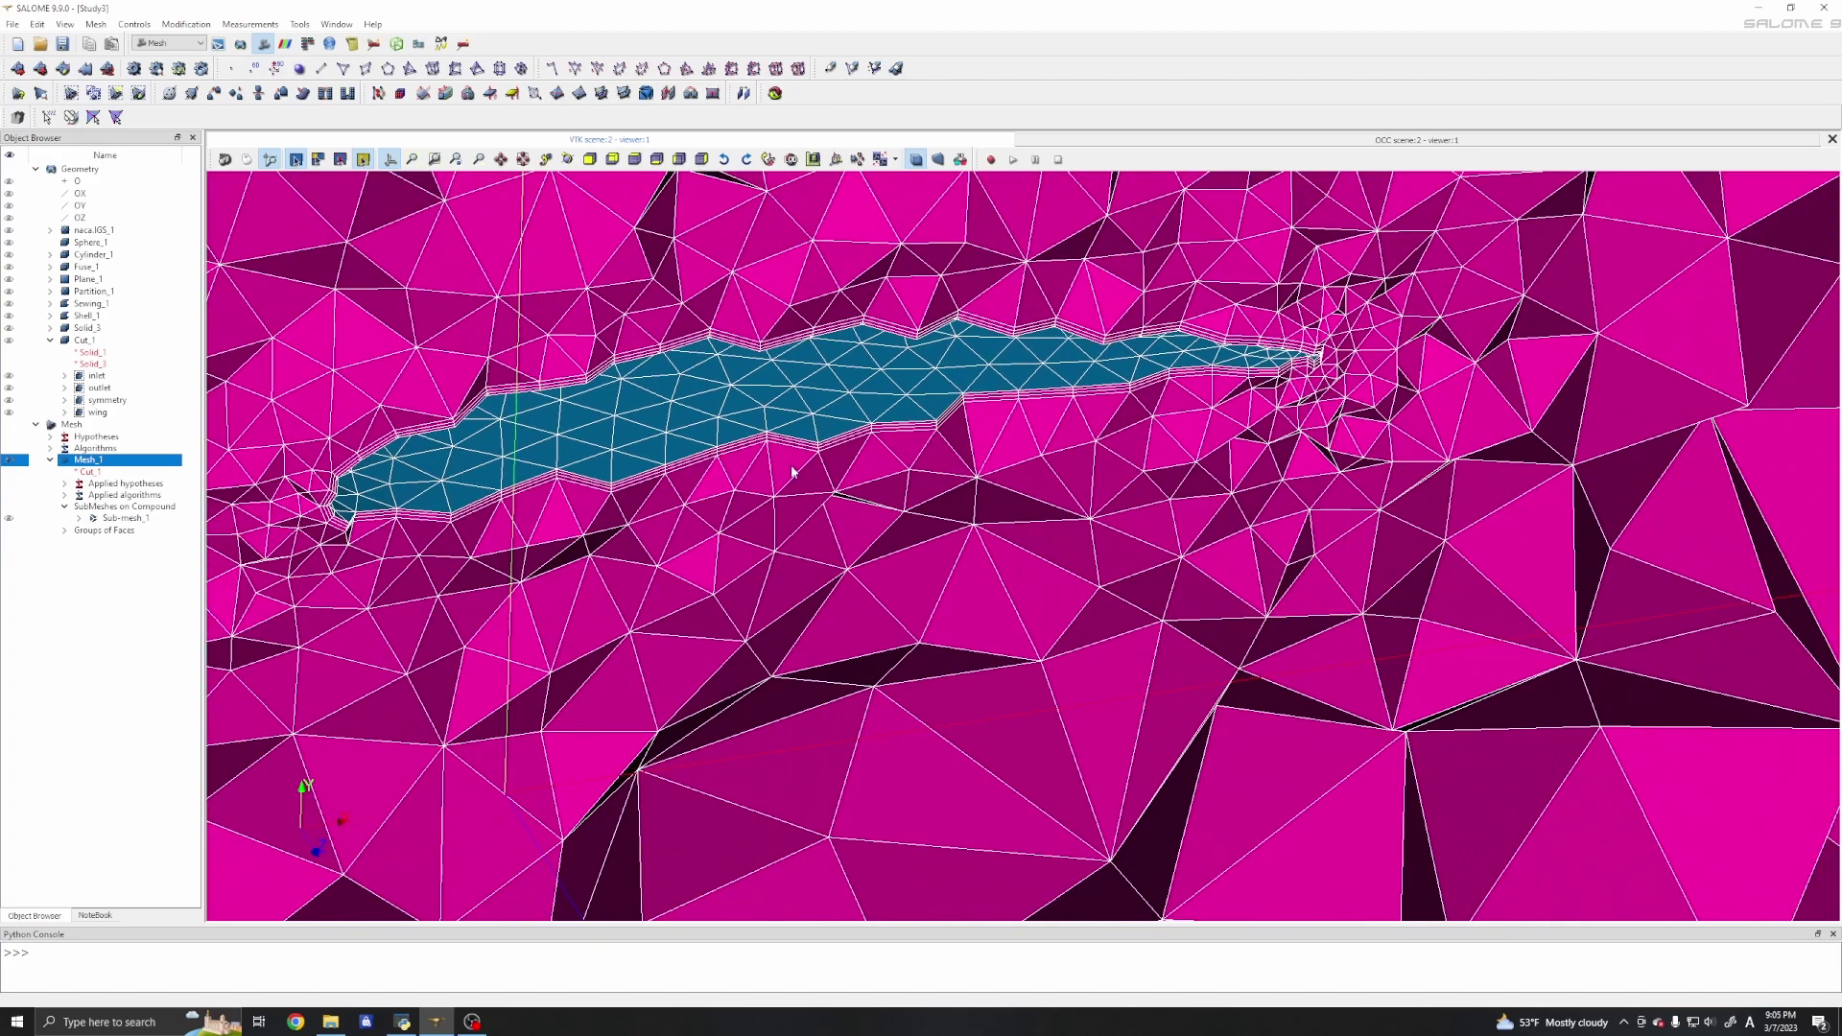
{"action": "scroll", "coordinate": [744, 487], "scroll_direction": "down", "scroll_amount": 3}
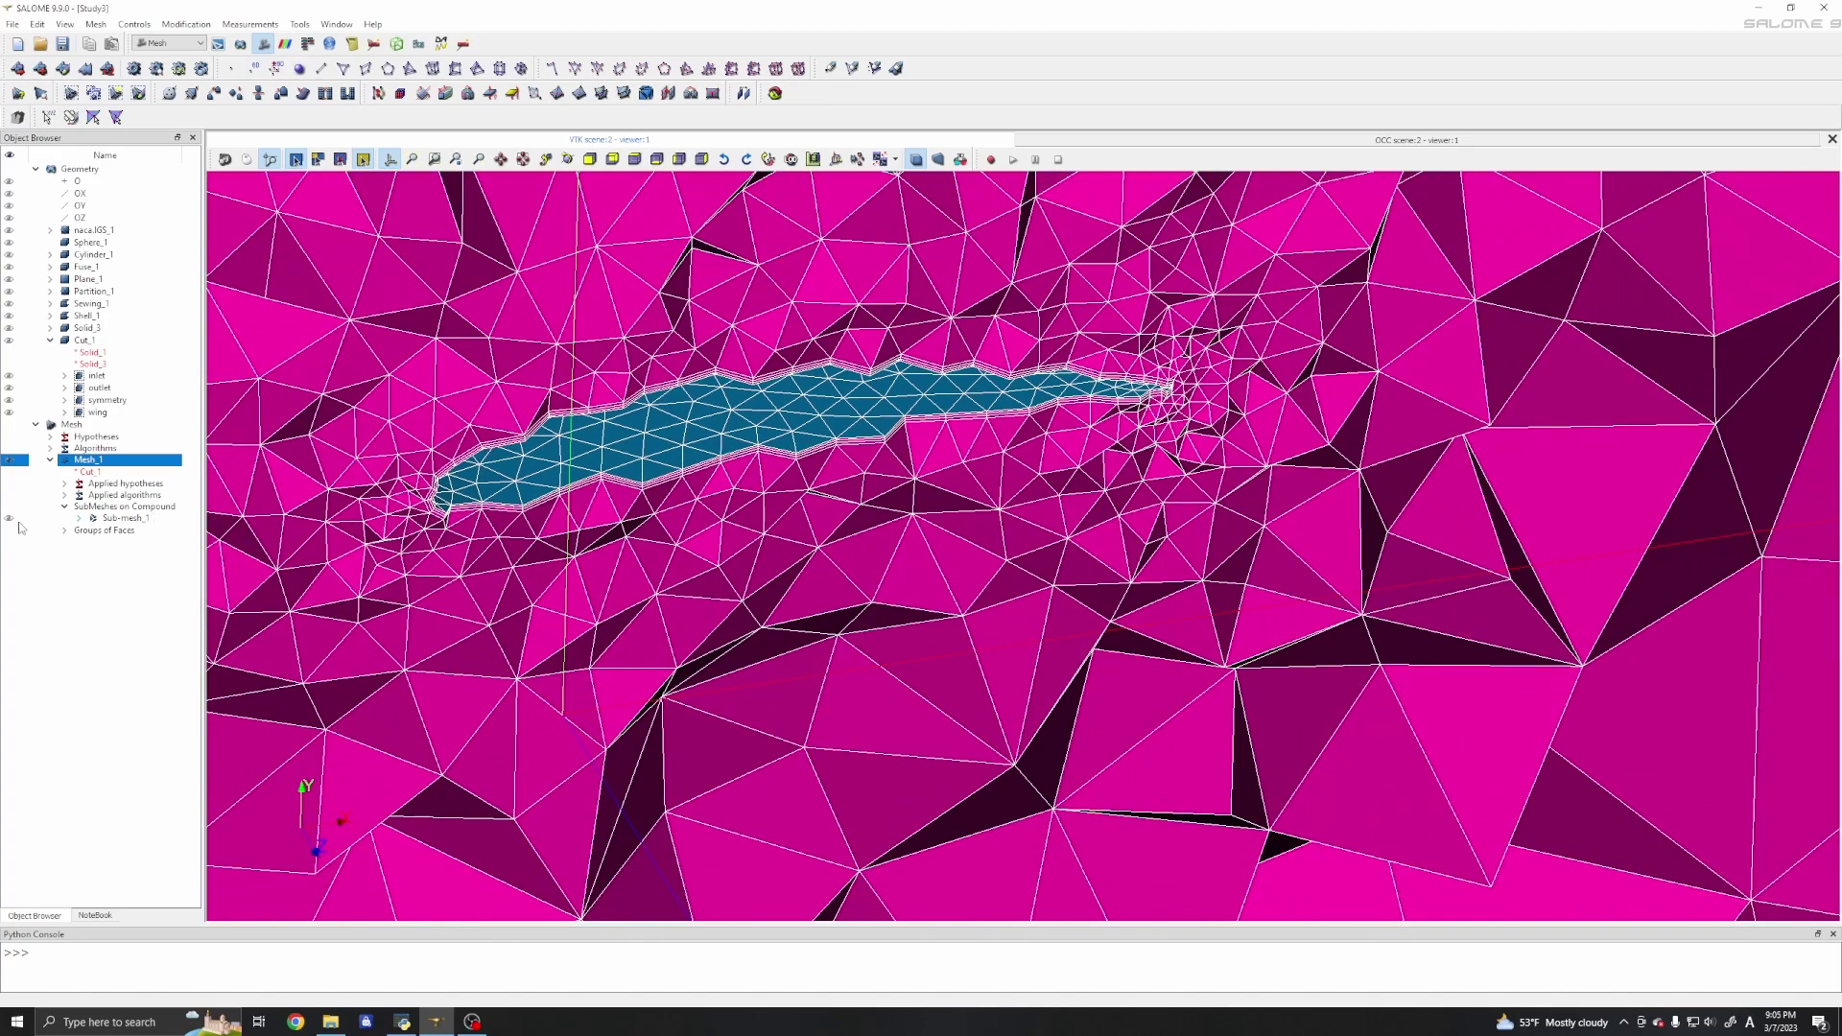
{"action": "left_click", "coordinate": [9, 519]}
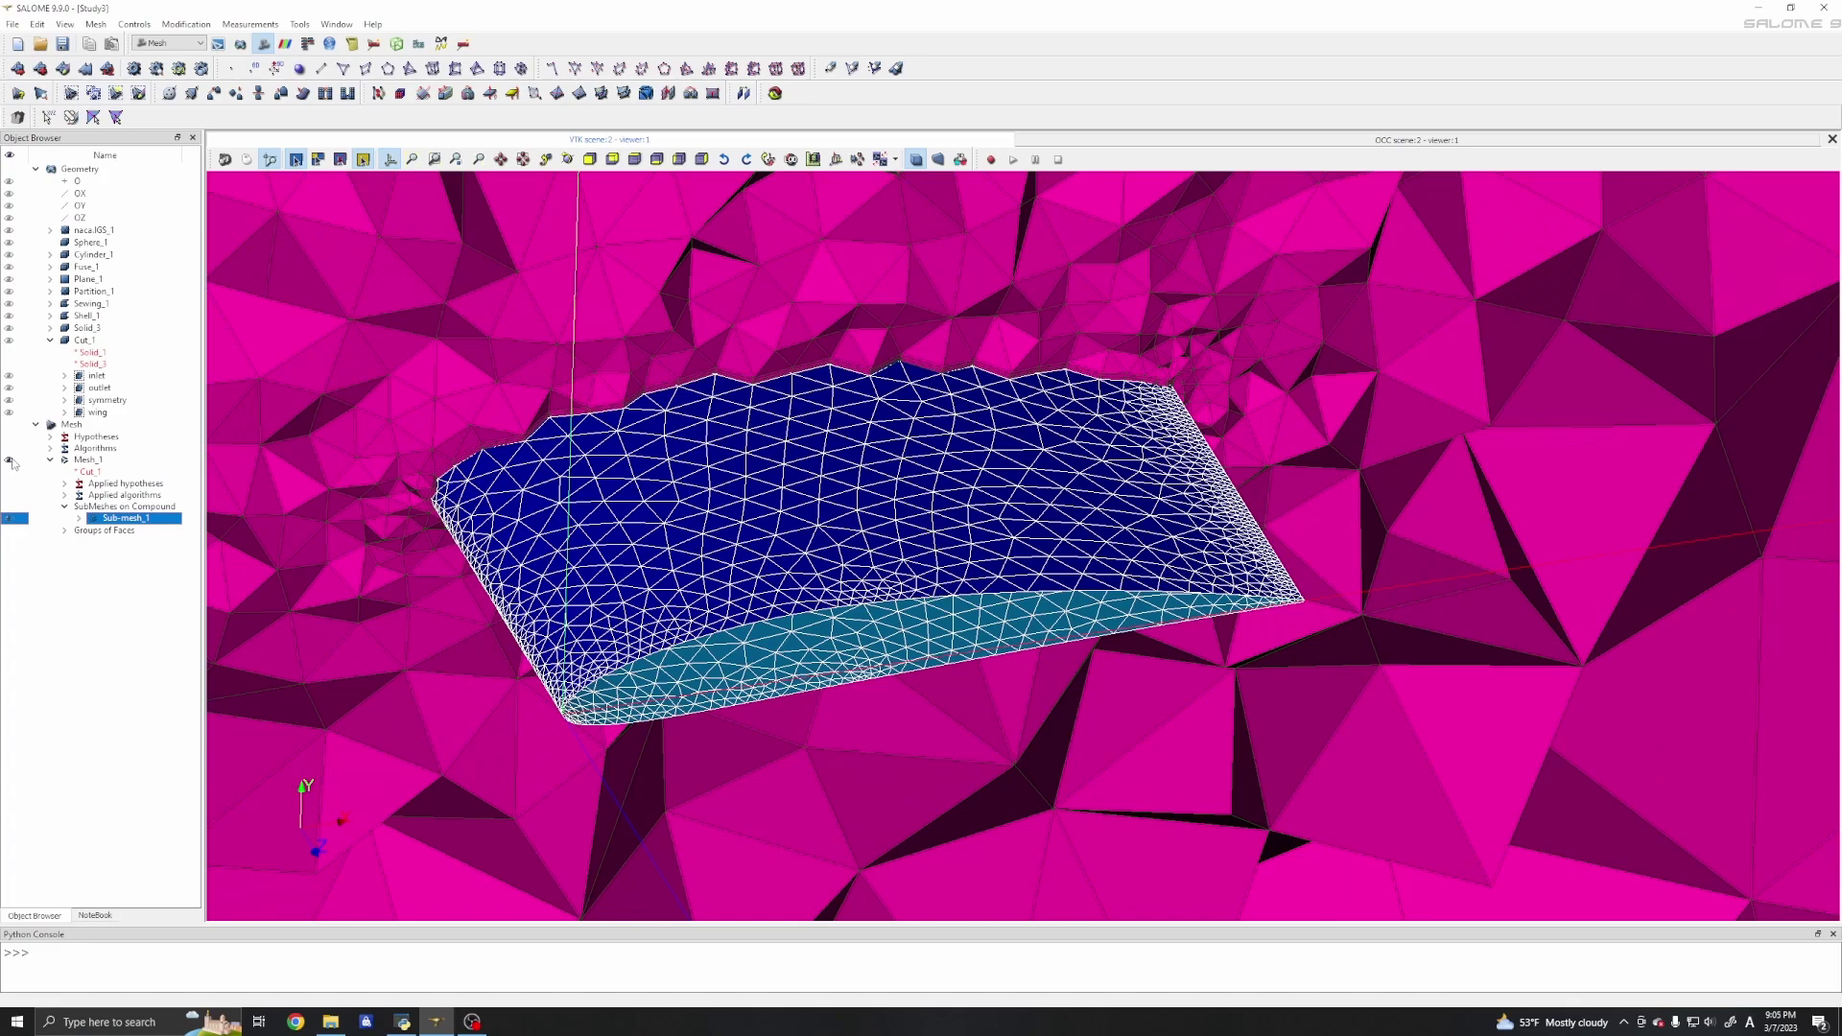
{"action": "scroll", "coordinate": [632, 549], "scroll_direction": "down", "scroll_amount": 5}
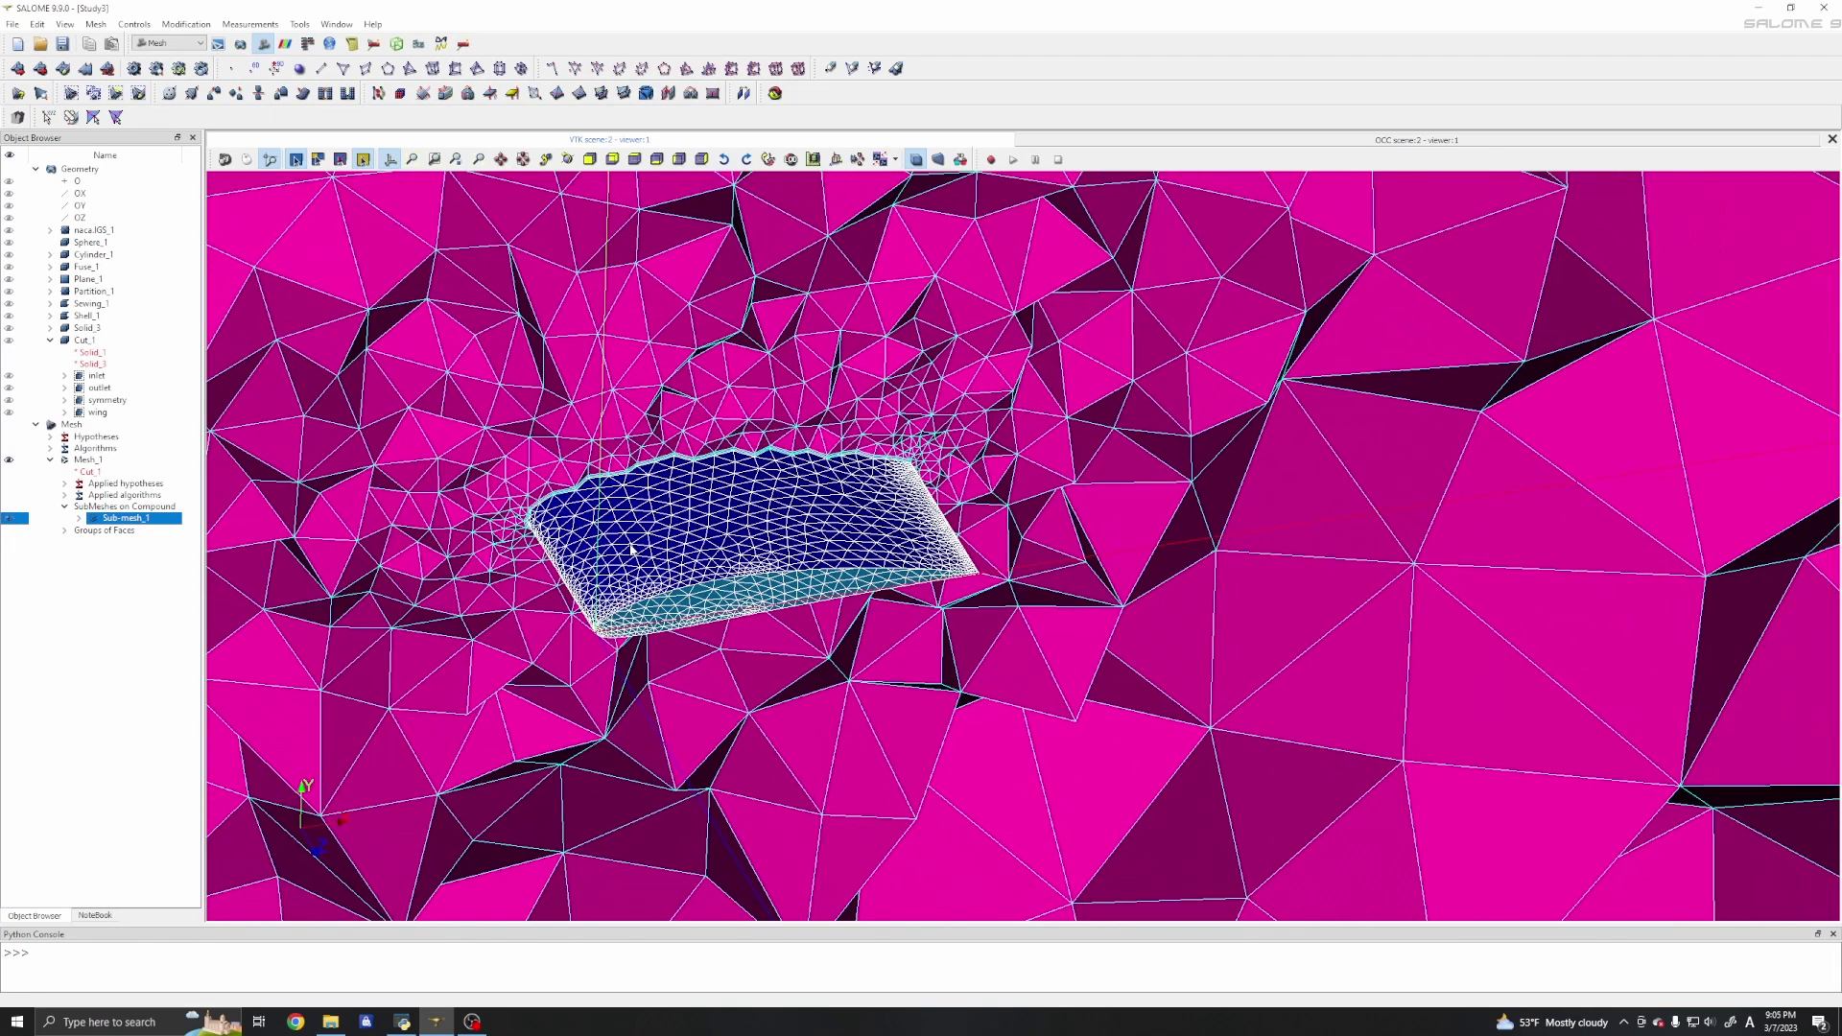